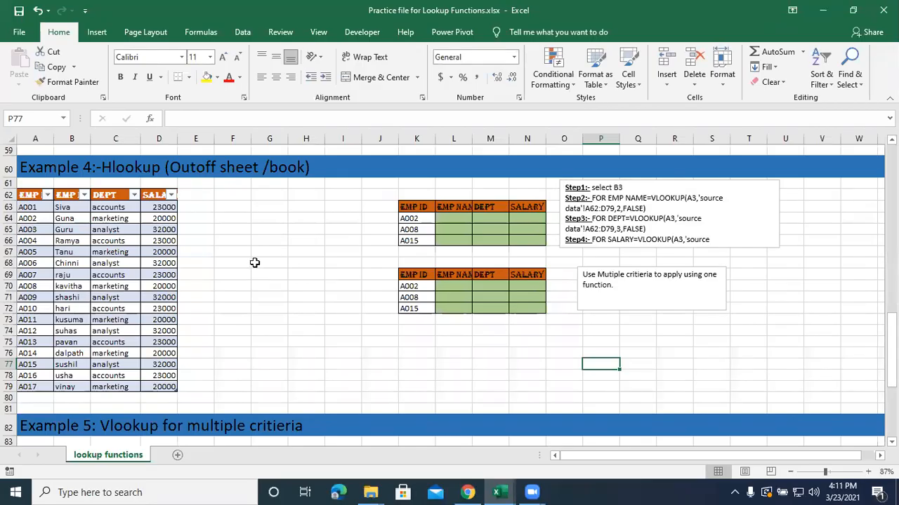
# Move the vlookup text box over the Example 1 student table and enlarge it to show the full definition, syntax and range lookup options.
pyautogui.scroll(13, 254, 264)
pyautogui.scroll(6, 254, 263)
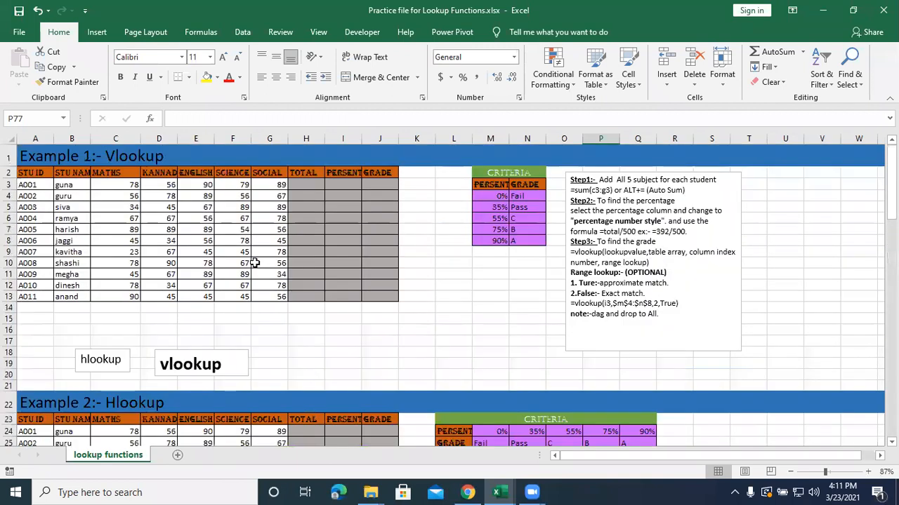
pyautogui.click(330, 334)
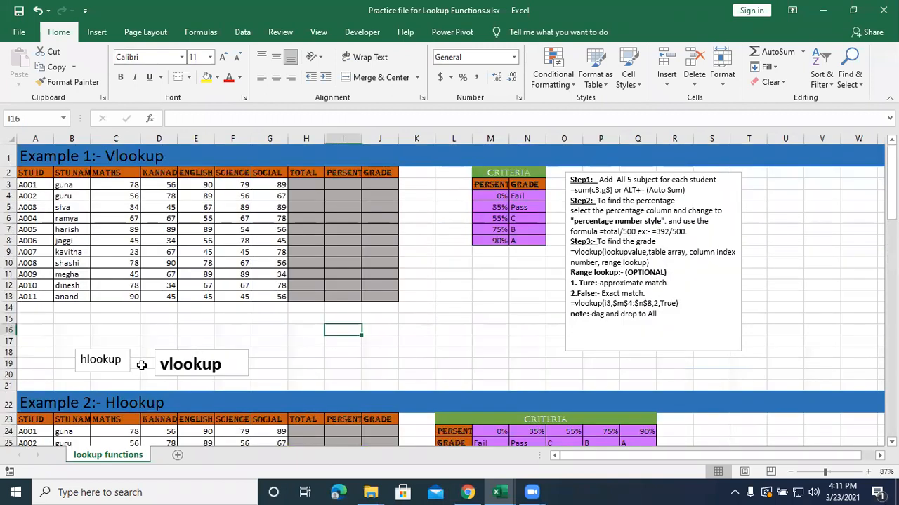
pyautogui.click(173, 364)
pyautogui.moveTo(184, 349); pyautogui.dragTo(198, 219)
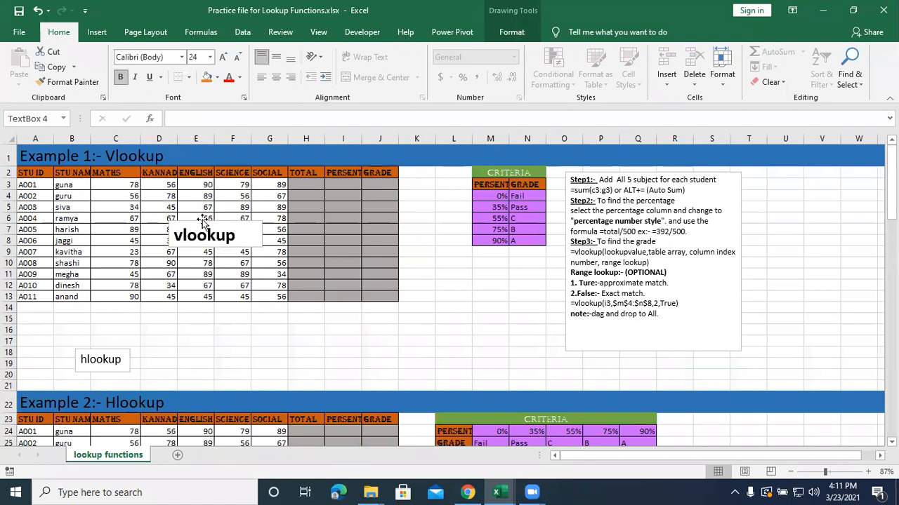
pyautogui.moveTo(262, 230); pyautogui.dragTo(425, 230)
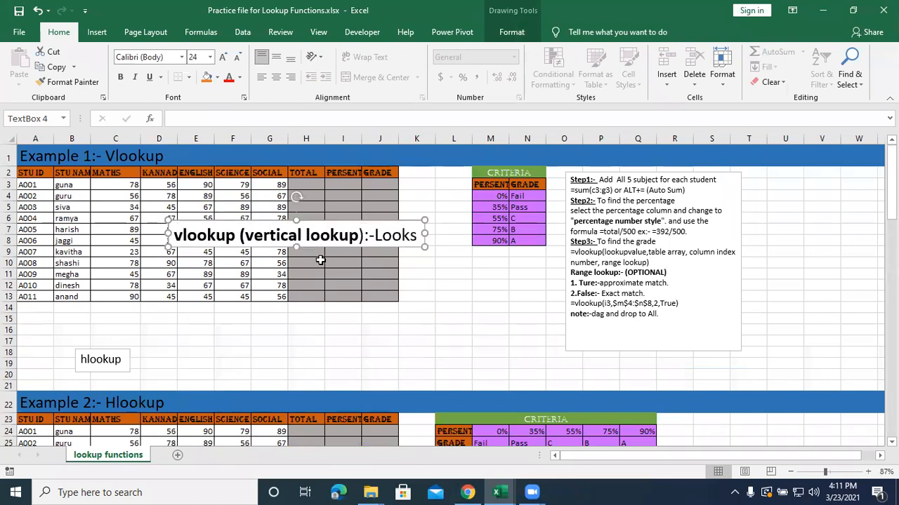
pyautogui.moveTo(295, 246); pyautogui.dragTo(306, 358)
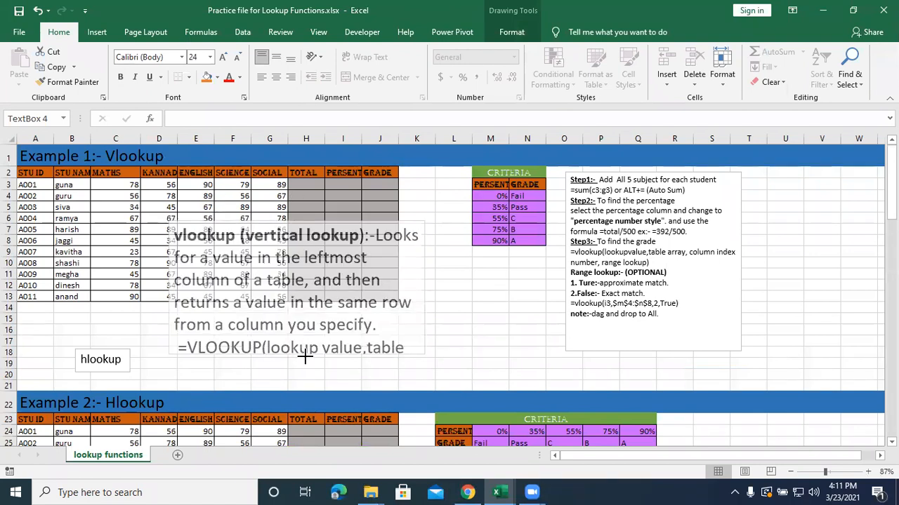
pyautogui.moveTo(284, 221); pyautogui.dragTo(264, 129)
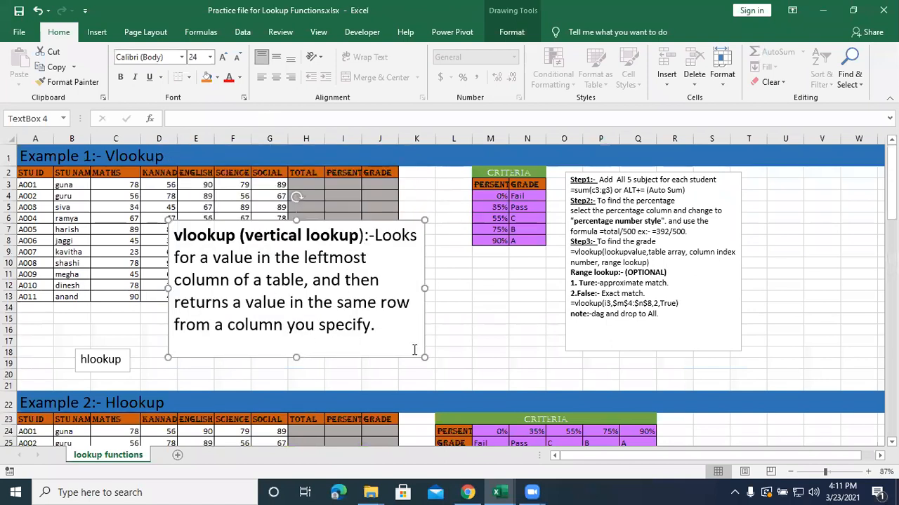
pyautogui.moveTo(422, 357); pyautogui.dragTo(598, 382)
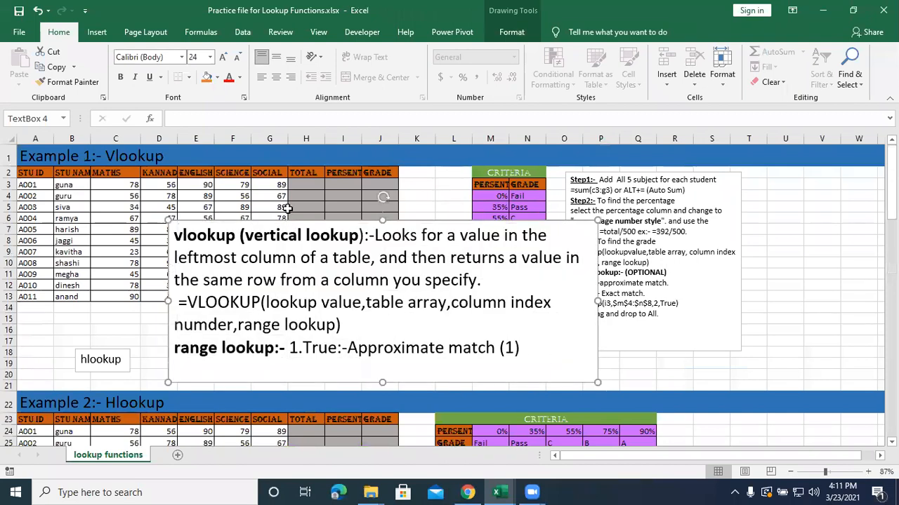
pyautogui.moveTo(382, 219); pyautogui.dragTo(375, 153)
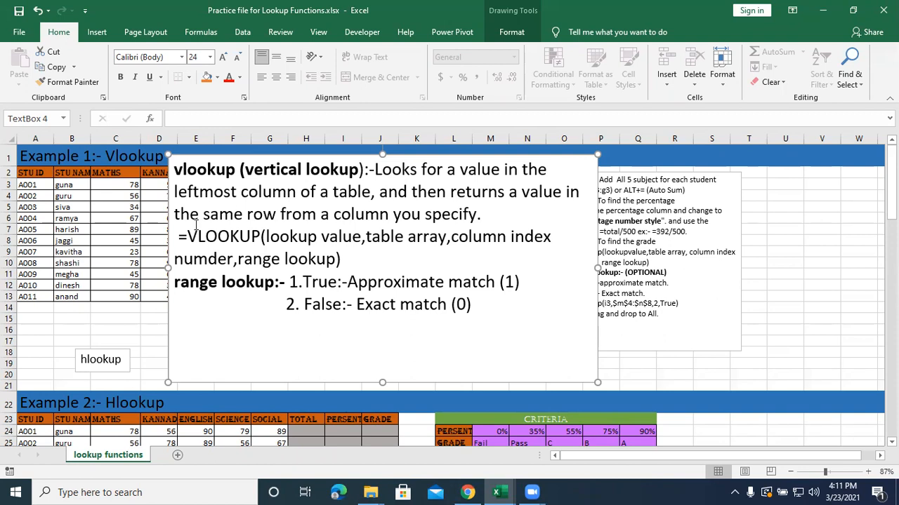
# Move the enlarged vlookup text box below the criteria table and highlight its VLOOKUP syntax to examine the arguments.
pyautogui.moveTo(273, 154); pyautogui.dragTo(264, 274)
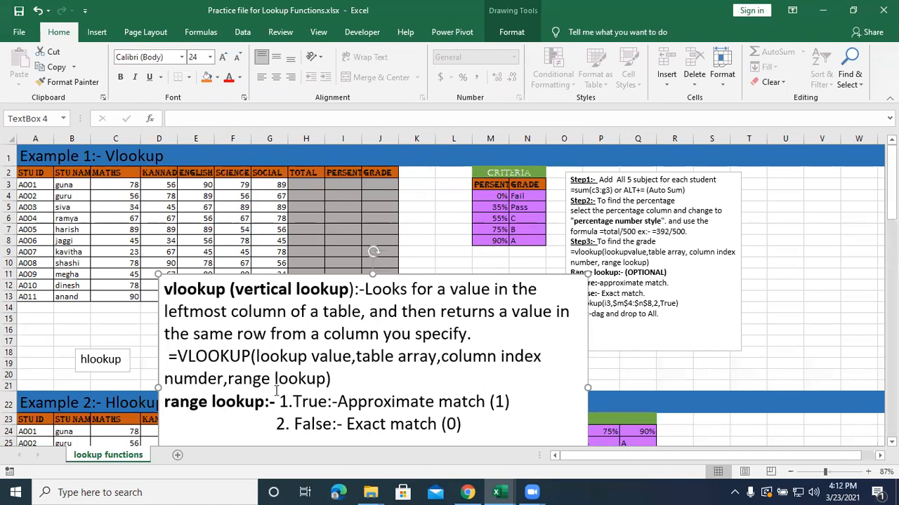
pyautogui.moveTo(340, 379); pyautogui.dragTo(177, 356)
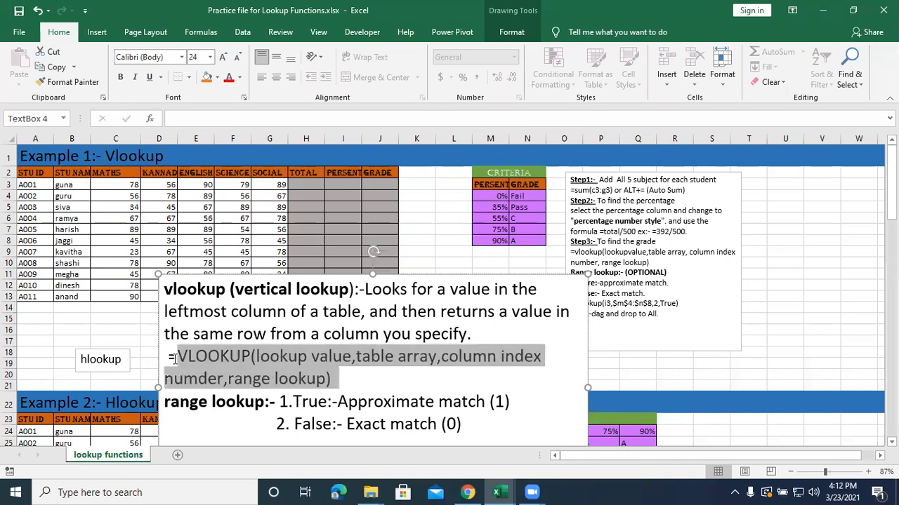
pyautogui.click(331, 357)
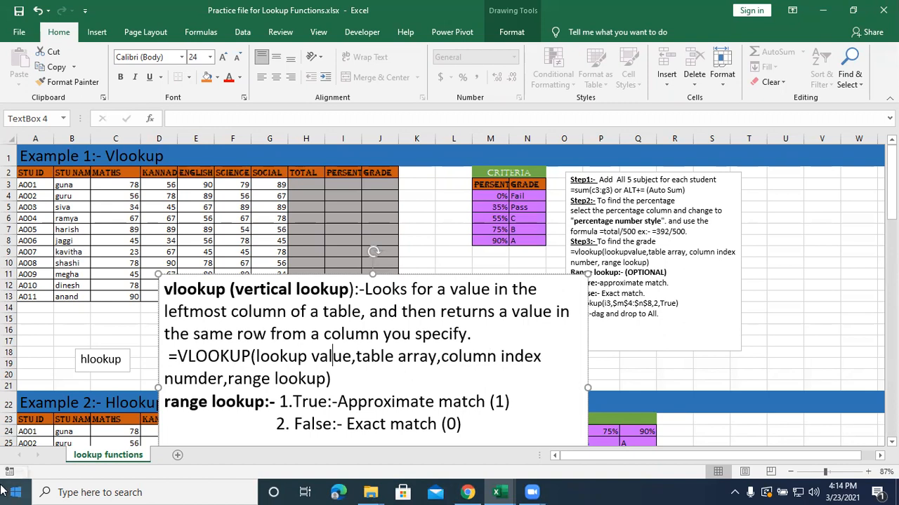
# Shrink the vlookup text box to its title and place it below the Example 1 student table.
pyautogui.click(311, 424)
pyautogui.moveTo(156, 275)
pyautogui.mouseDown()
pyautogui.moveTo(233, 288)
pyautogui.moveTo(500, 382)
pyautogui.moveTo(496, 426)
pyautogui.moveTo(454, 285)
pyautogui.moveTo(276, 318)
pyautogui.moveTo(193, 313)
pyautogui.mouseUp()
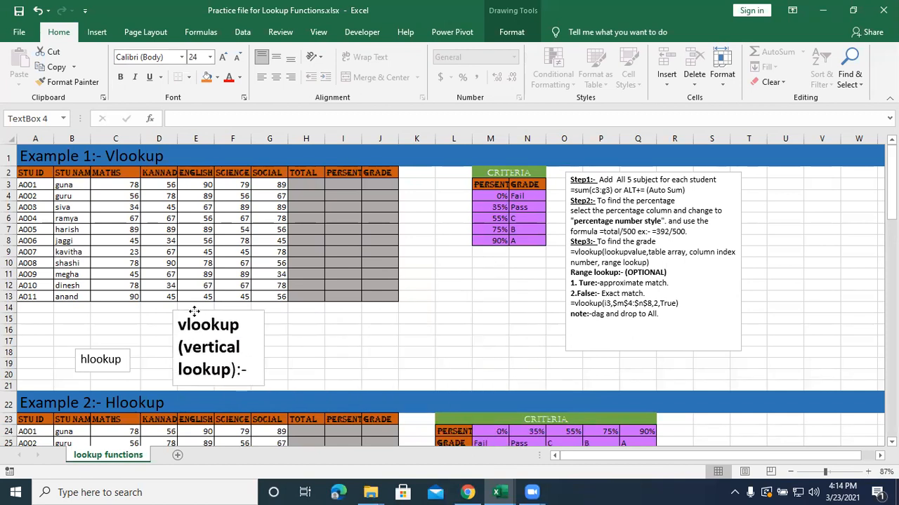
pyautogui.click(293, 218)
pyautogui.click(313, 184)
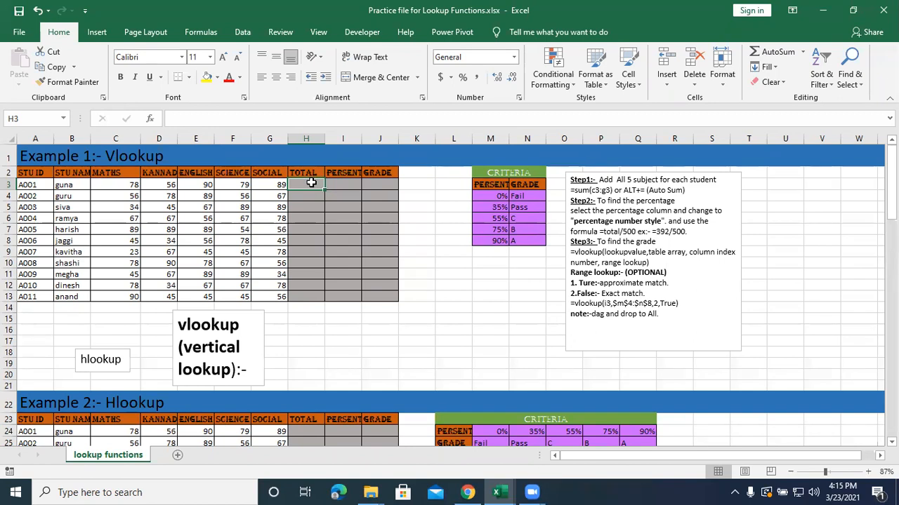
# Calculate the first student's total in H3 with =SUM(C3:G3) over the five subject marks.
pyautogui.click(465, 327)
pyautogui.click(867, 472)
pyautogui.click(867, 472)
pyautogui.click(867, 472)
pyautogui.click(866, 472)
pyautogui.click(866, 472)
pyautogui.click(866, 471)
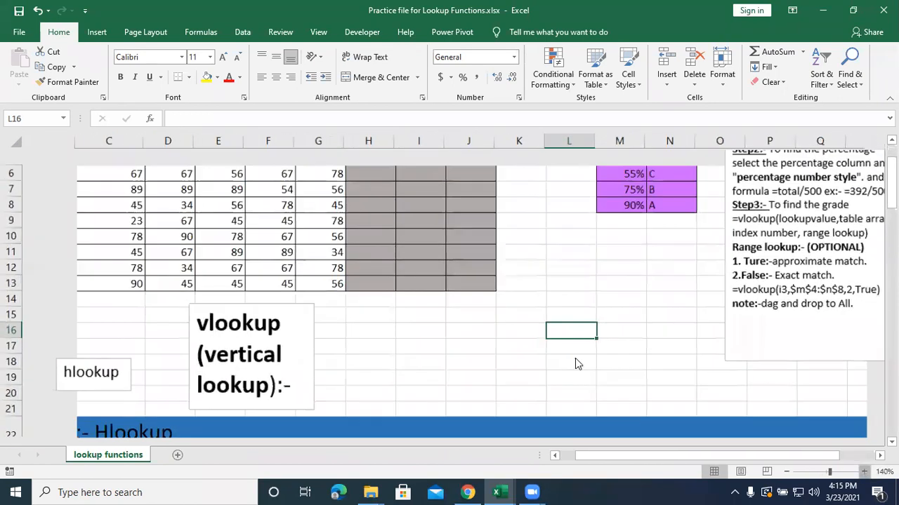
pyautogui.scroll(2, 484, 359)
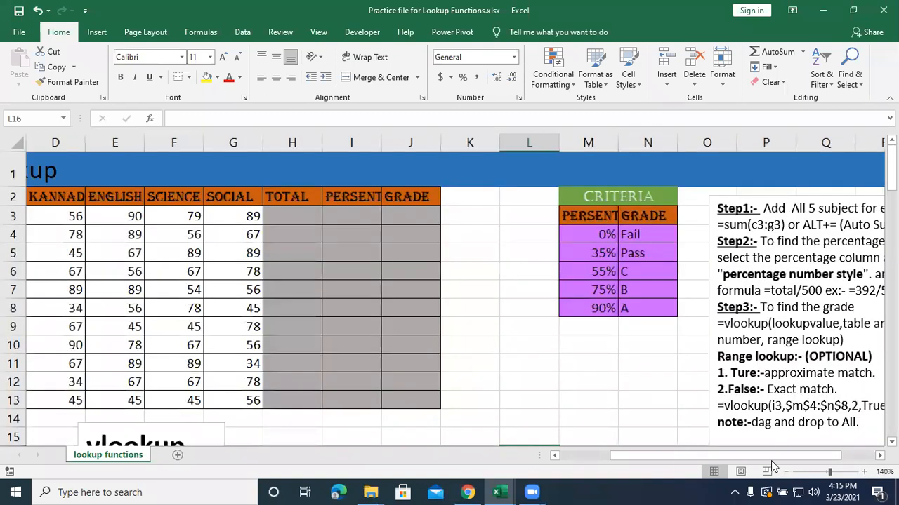
pyautogui.moveTo(770, 456); pyautogui.dragTo(659, 450)
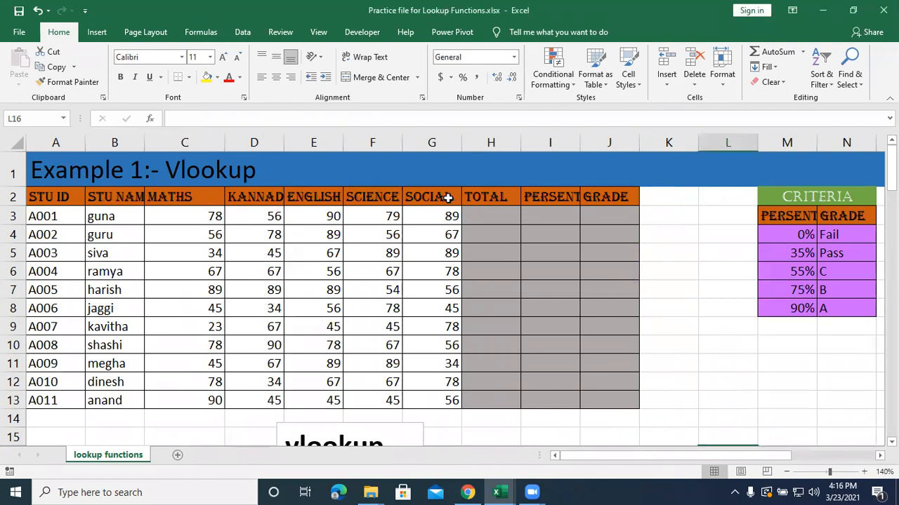
pyautogui.click(474, 212)
pyautogui.write('=s')
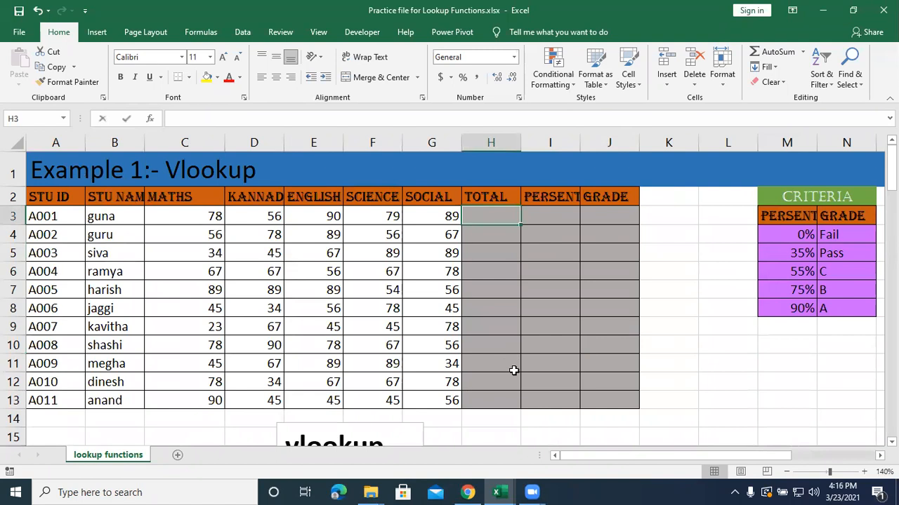
pyautogui.write('um(')
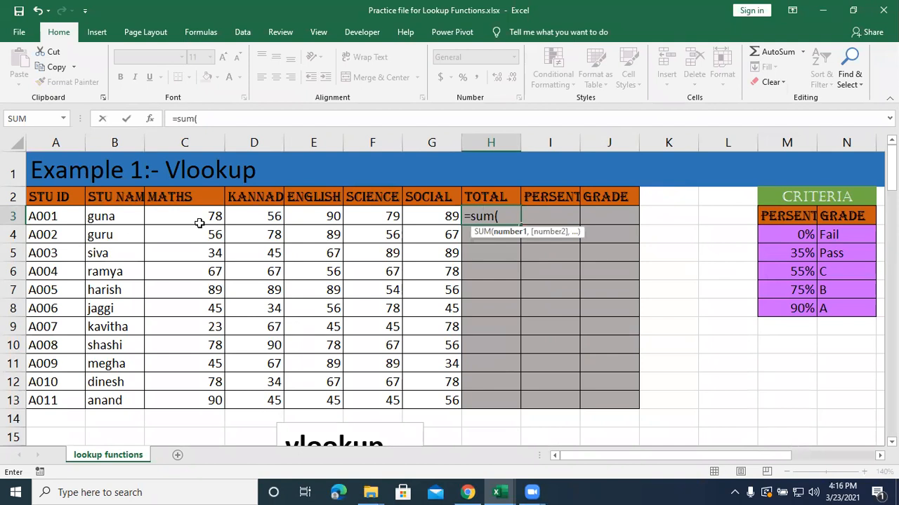
pyautogui.moveTo(196, 219); pyautogui.dragTo(446, 215)
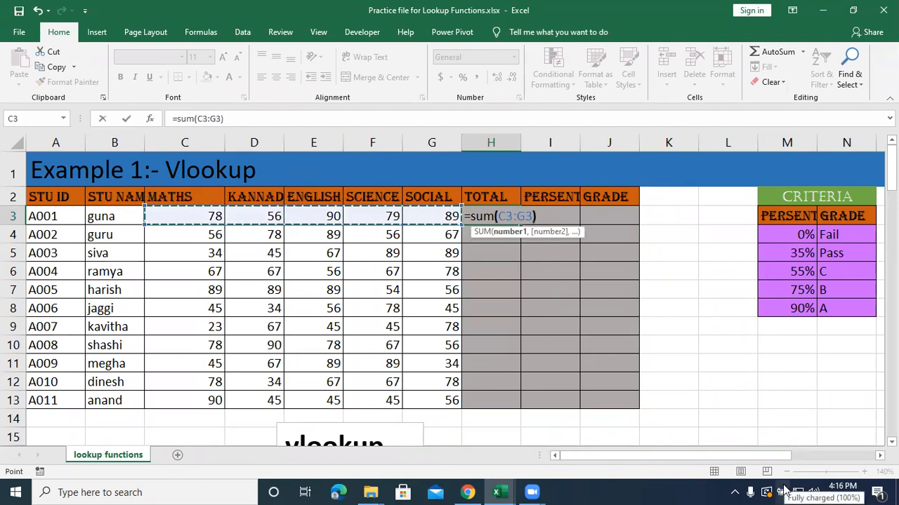
pyautogui.write(')')
pyautogui.press('Return')
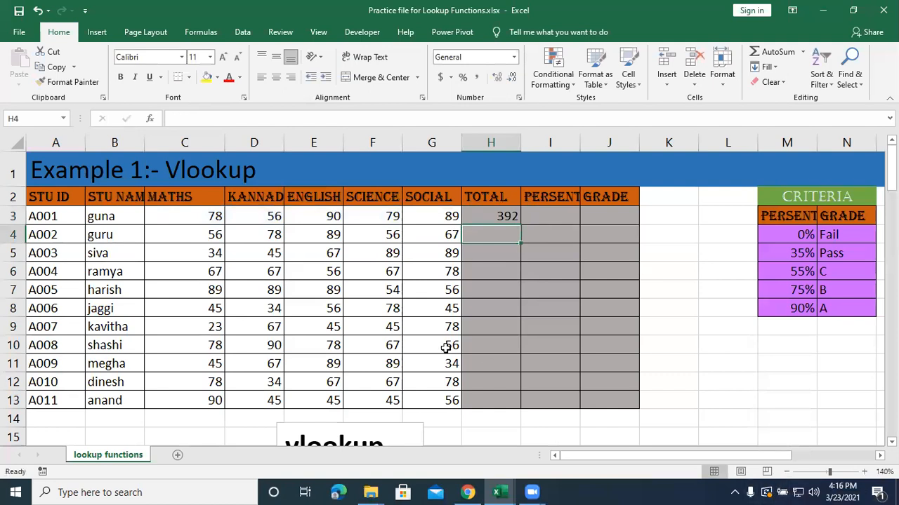
# Narrow the subject mark columns and calculate the first student's percentage in I3 with =H3/500.
pyautogui.moveTo(223, 143); pyautogui.dragTo(424, 142)
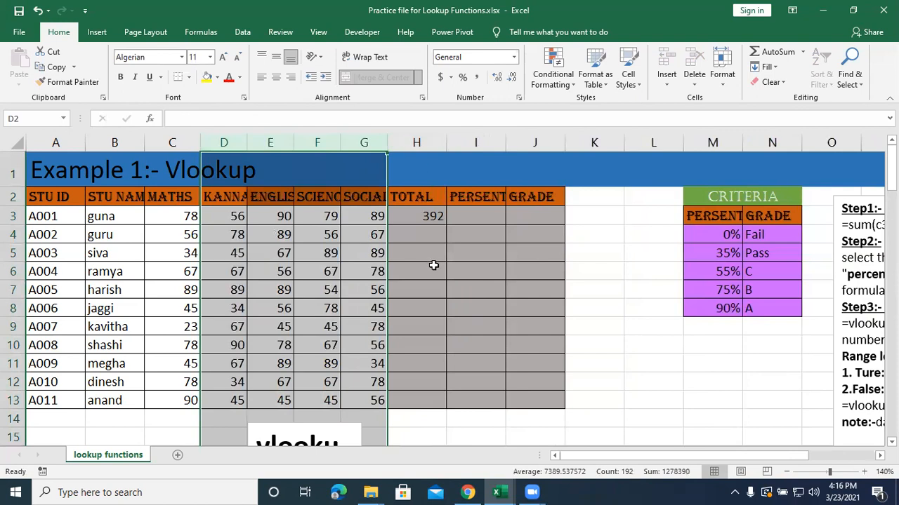
pyautogui.click(461, 215)
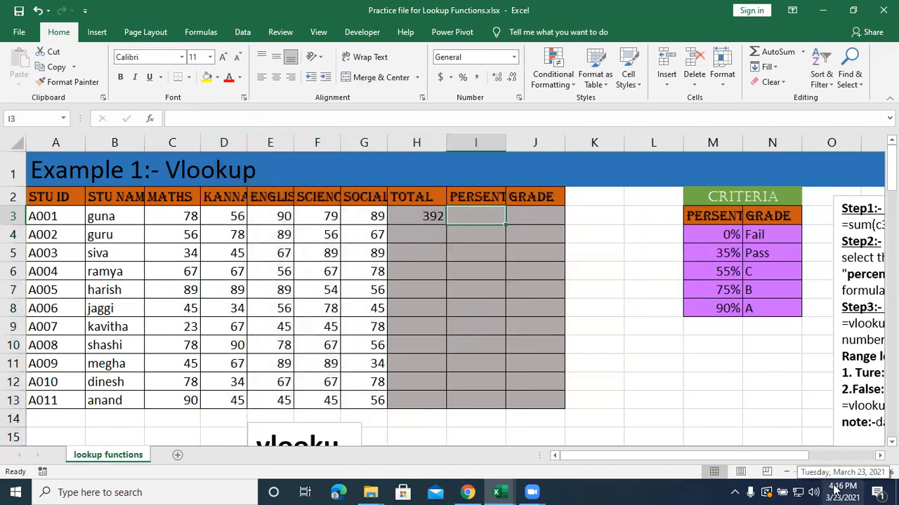
pyautogui.write('=')
pyautogui.press('Left')
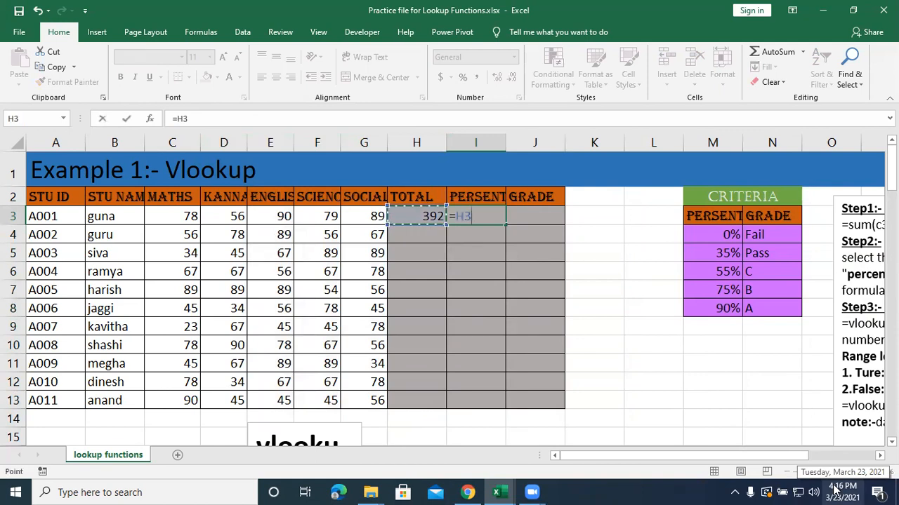
pyautogui.write('/500')
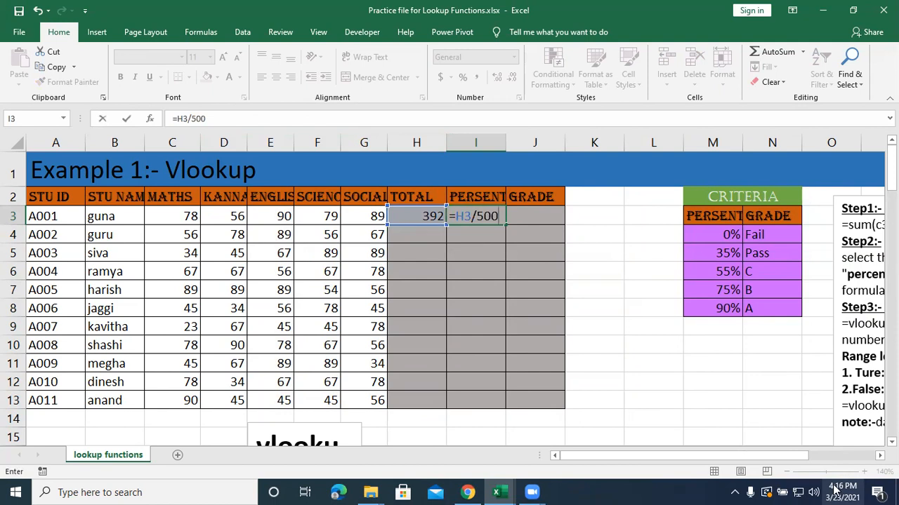
pyautogui.press('Return')
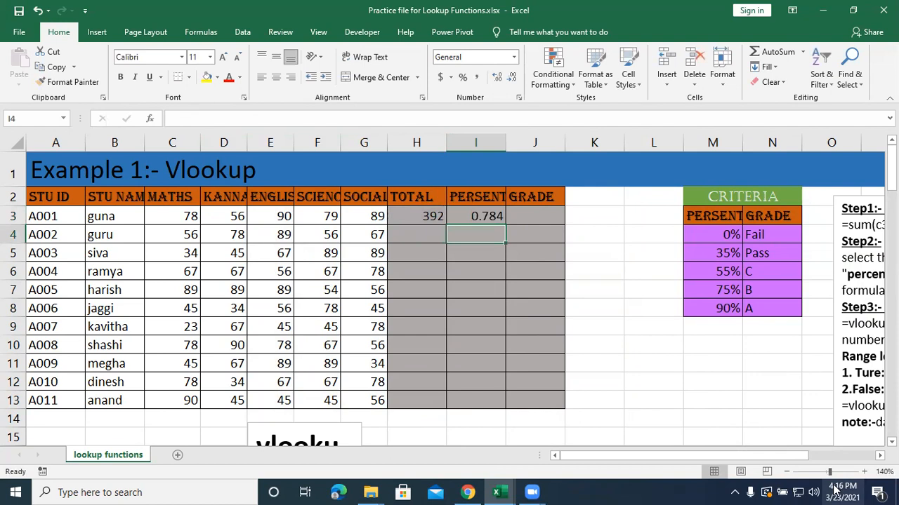
# Apply the Percentage number format to the first student's result in I3.
pyautogui.click(464, 217)
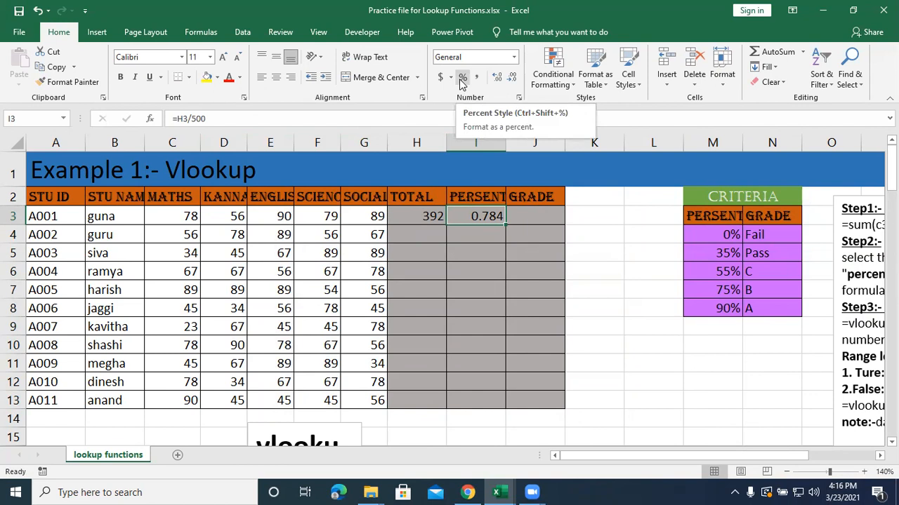
pyautogui.click(514, 59)
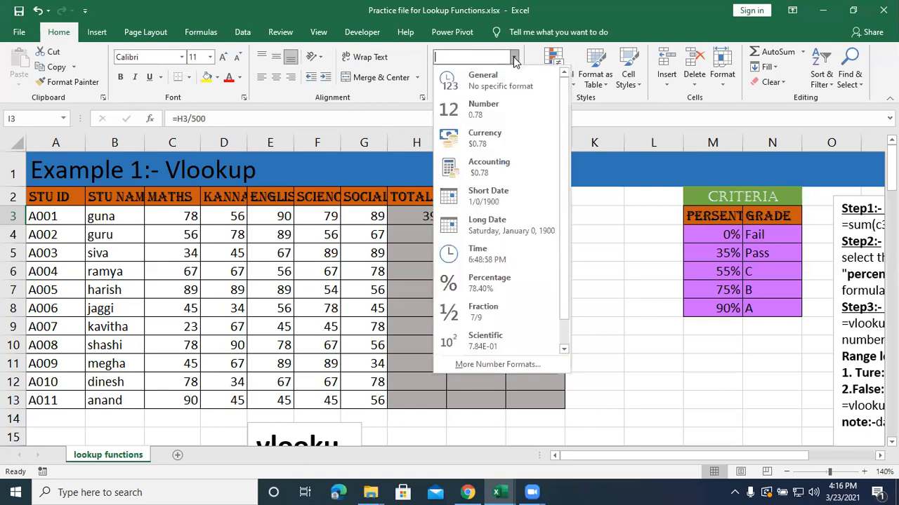
pyautogui.click(484, 283)
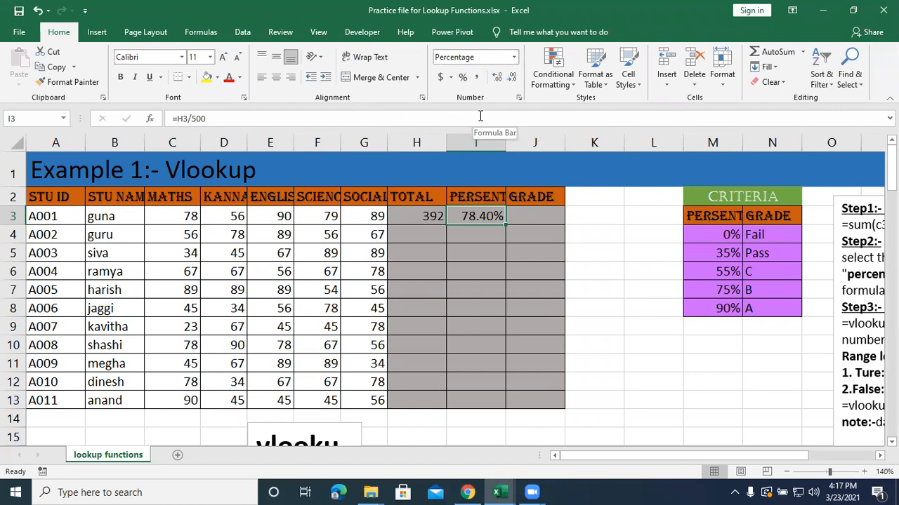
# Fill the total and percentage formulas from H3:I3 down to row 13 for all students.
pyautogui.click(426, 214)
pyautogui.moveTo(452, 208); pyautogui.dragTo(501, 406)
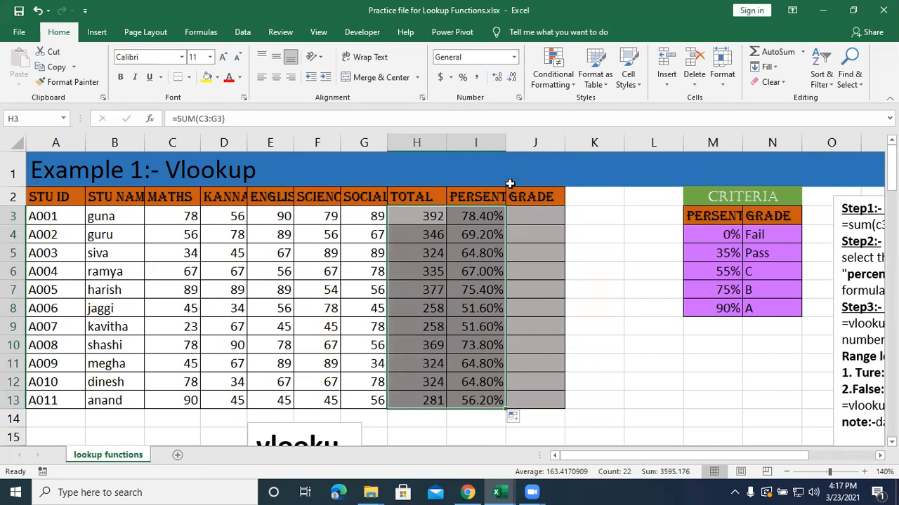
pyautogui.click(528, 215)
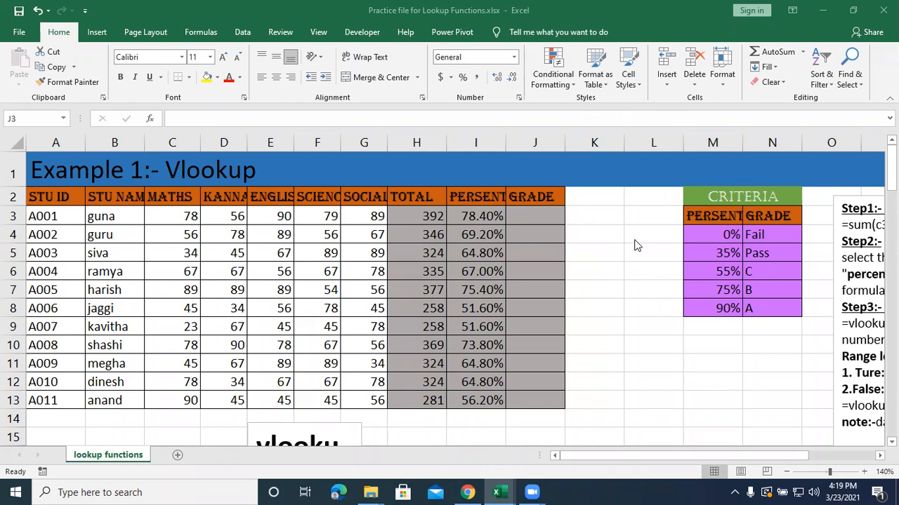
# Try displaying the percentage in I3 without decimals, and restore it to two decimal places.
pyautogui.click(477, 215)
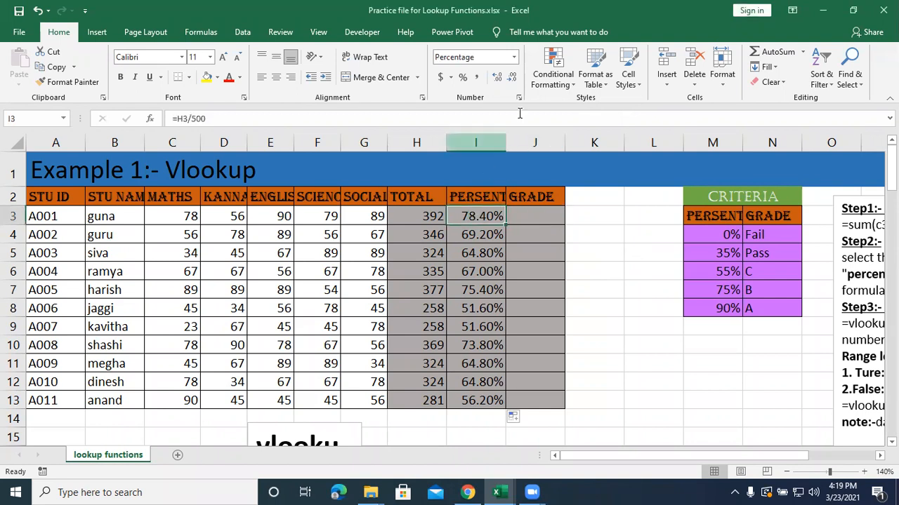
pyautogui.click(512, 78)
pyautogui.click(512, 78)
pyautogui.click(513, 79)
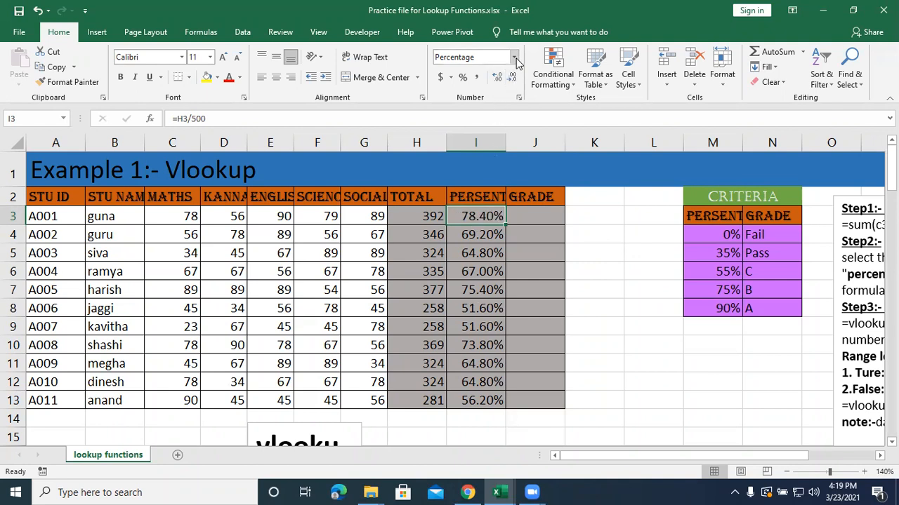
pyautogui.click(513, 77)
pyautogui.click(513, 76)
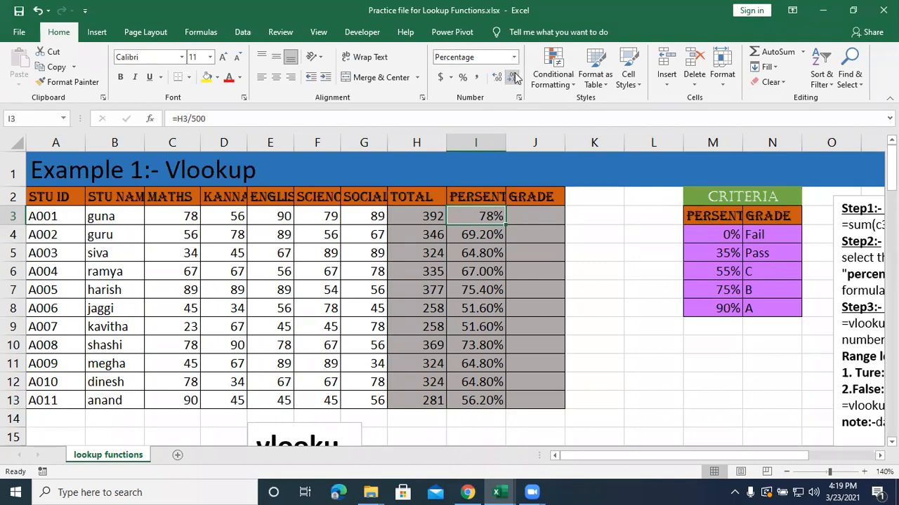
pyautogui.doubleClick(498, 78)
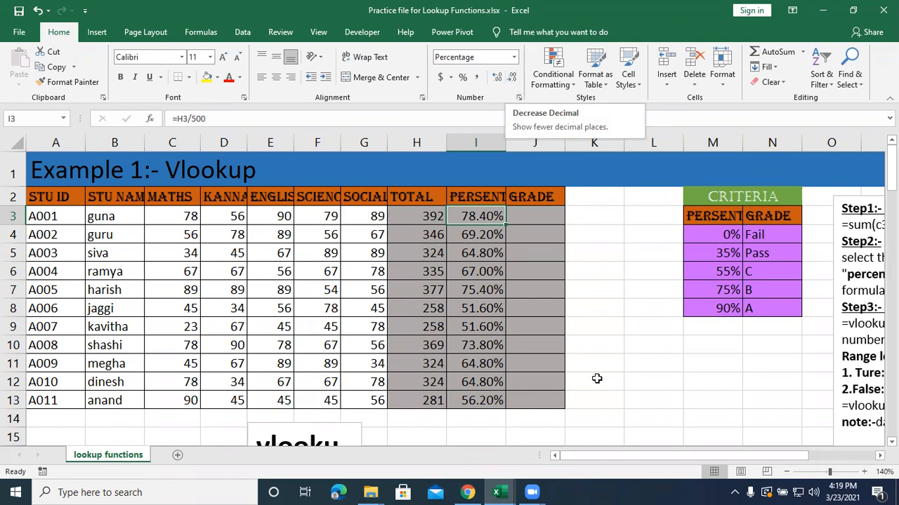
# Clear the percentages in I3:I13 and reset those cells to the General number format.
pyautogui.click(547, 218)
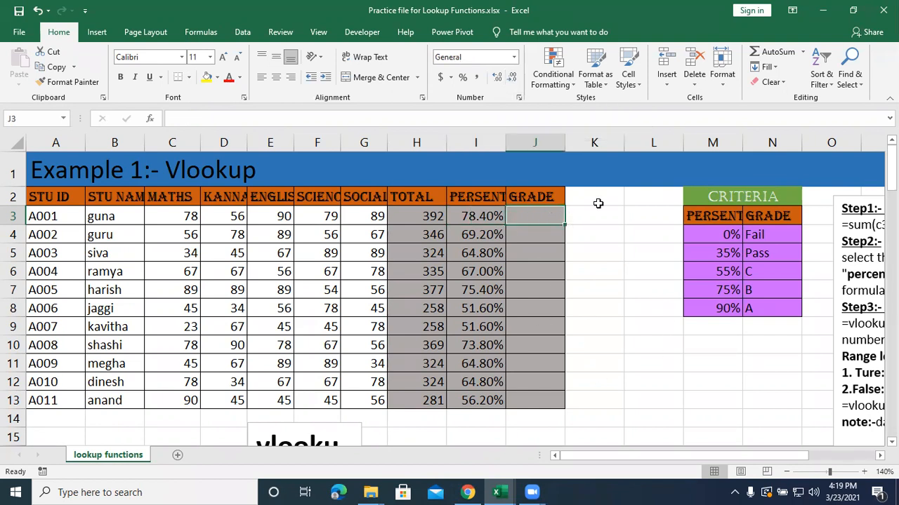
pyautogui.moveTo(489, 217); pyautogui.dragTo(482, 397)
pyautogui.press('Delete')
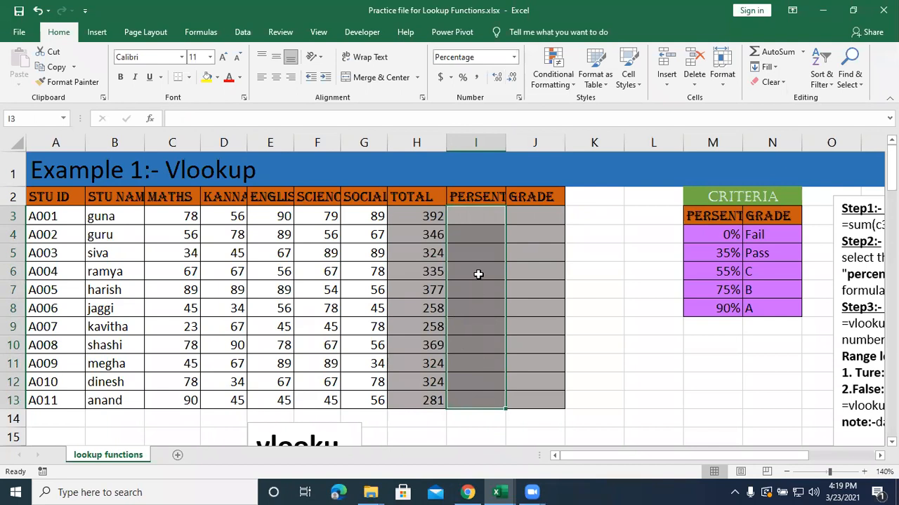
pyautogui.click(480, 233)
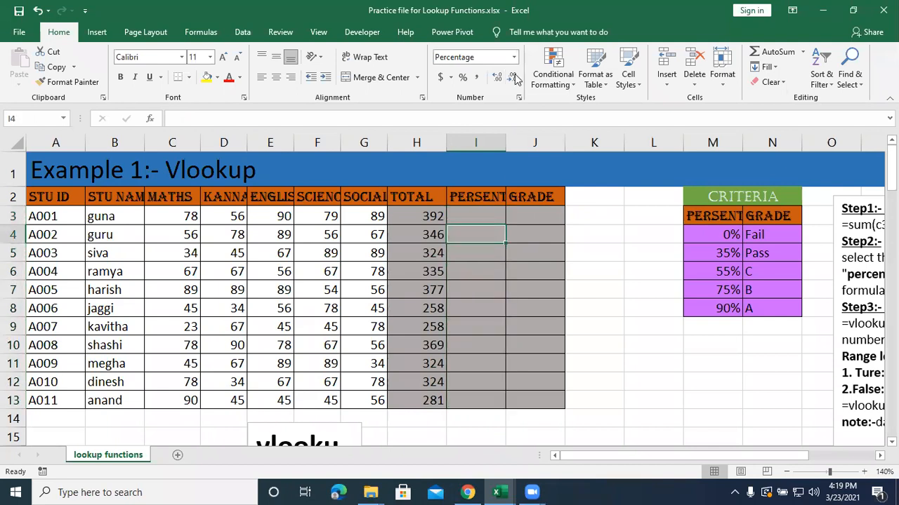
pyautogui.moveTo(464, 218); pyautogui.dragTo(476, 401)
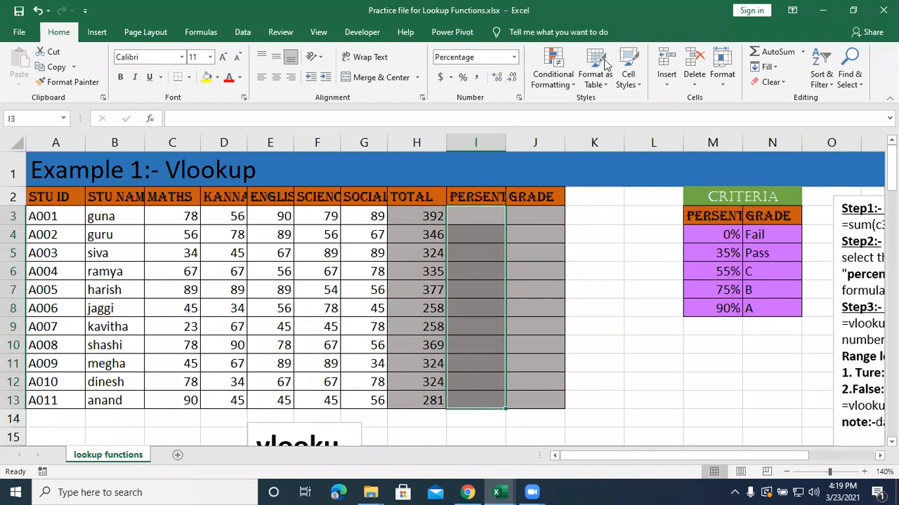
pyautogui.click(514, 59)
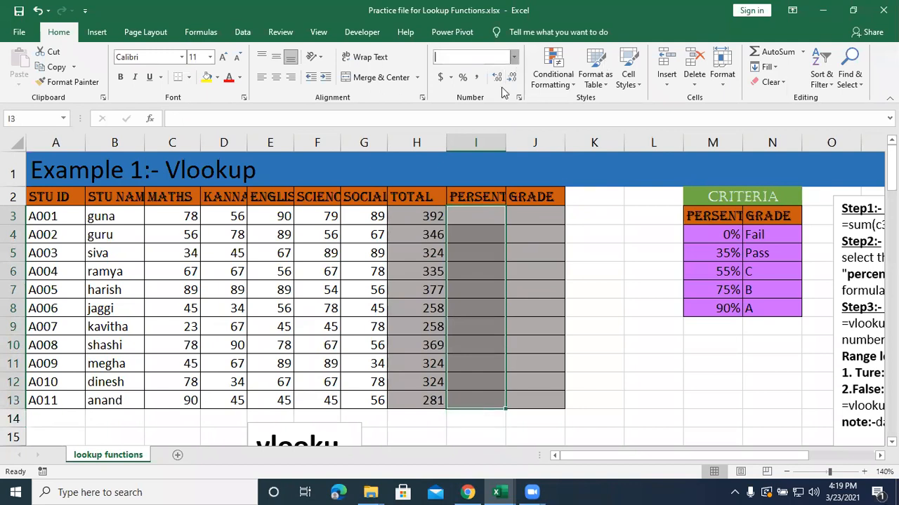
# Calculate the first student's percentage again in I3 with the formula =H3/500.
pyautogui.click(484, 221)
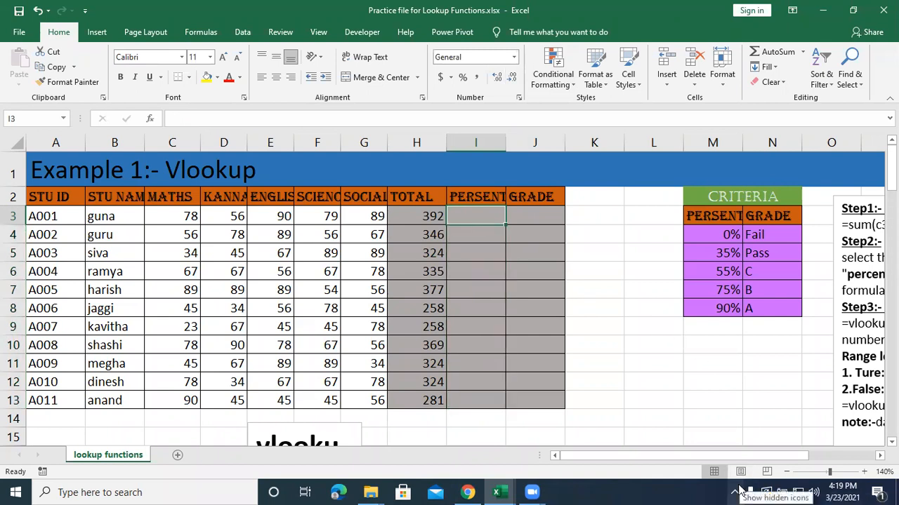
pyautogui.write('=')
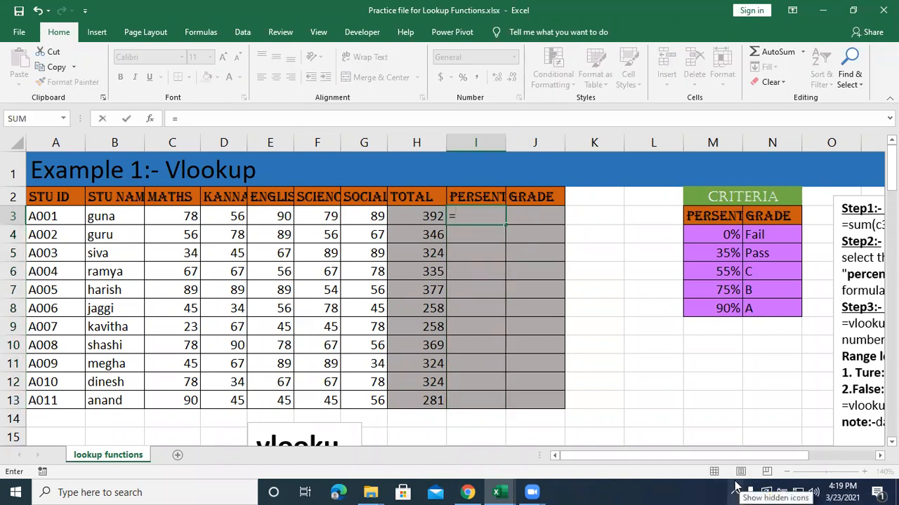
pyautogui.click(415, 212)
pyautogui.write('/500')
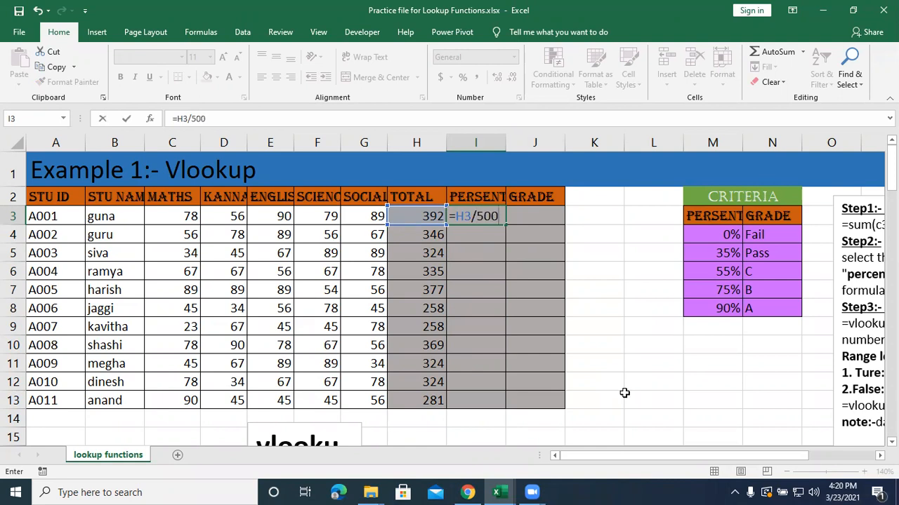
pyautogui.press('Return')
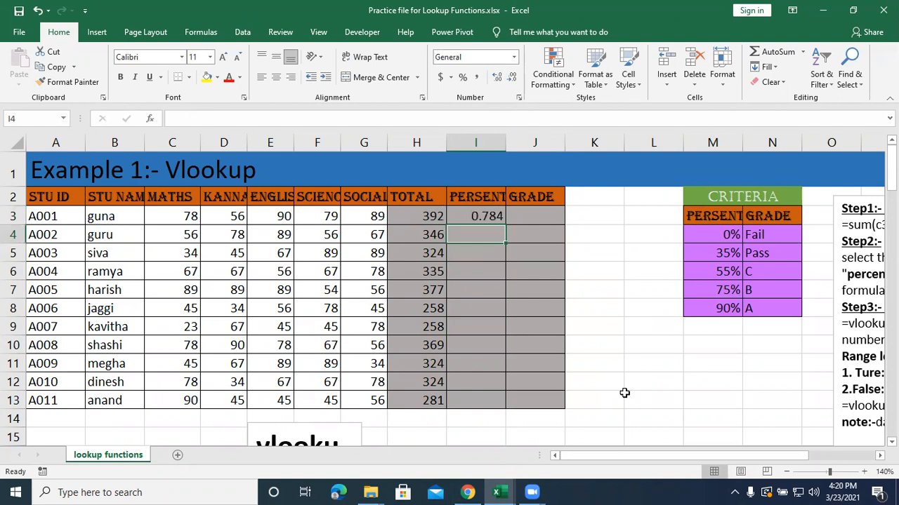
# Apply the percent style to I3 and fill its formula down to I13 for all students.
pyautogui.click(484, 214)
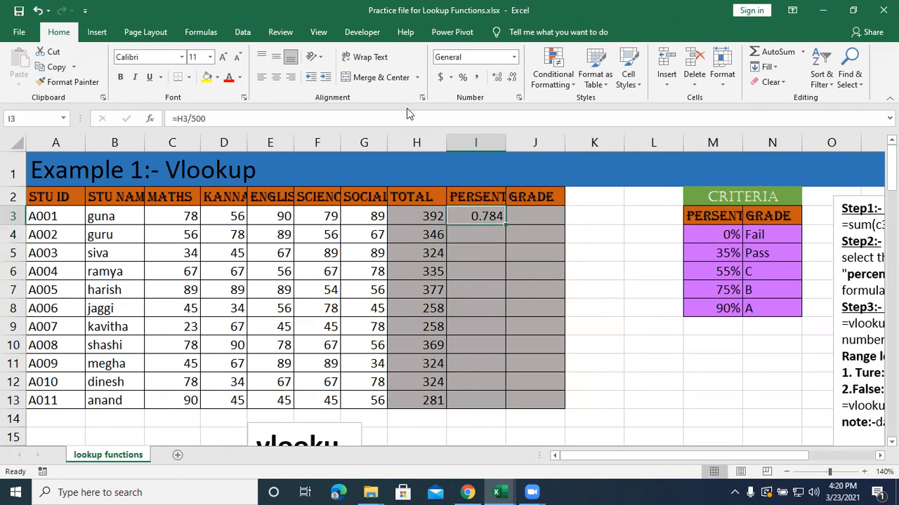
pyautogui.click(462, 78)
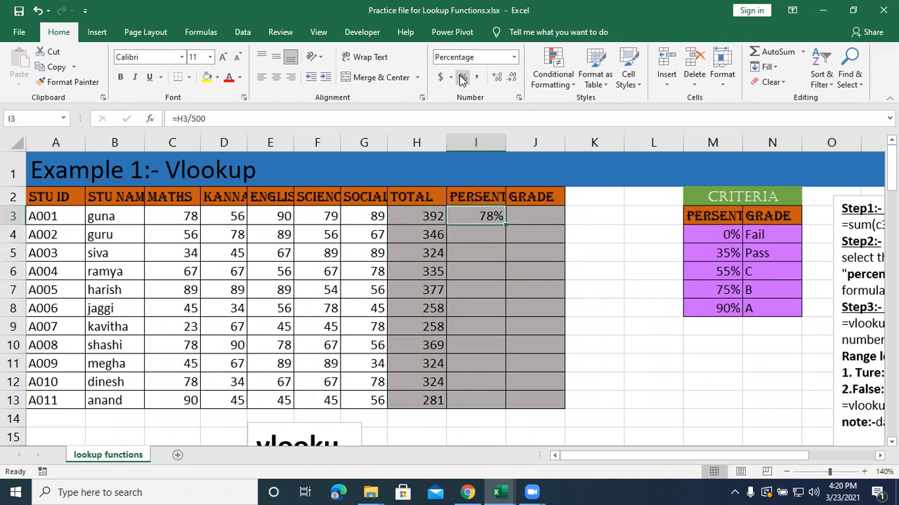
pyautogui.click(503, 232)
pyautogui.click(495, 216)
pyautogui.doubleClick(507, 226)
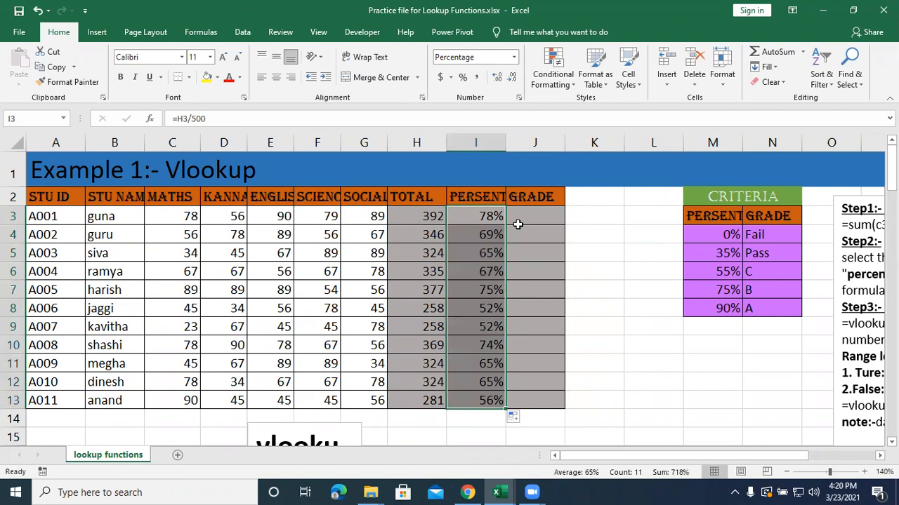
# Examine the criteria table's percentage thresholds and grades in M3:N8 against the students' percentages in column I.
pyautogui.moveTo(525, 218); pyautogui.dragTo(526, 251)
pyautogui.click(527, 217)
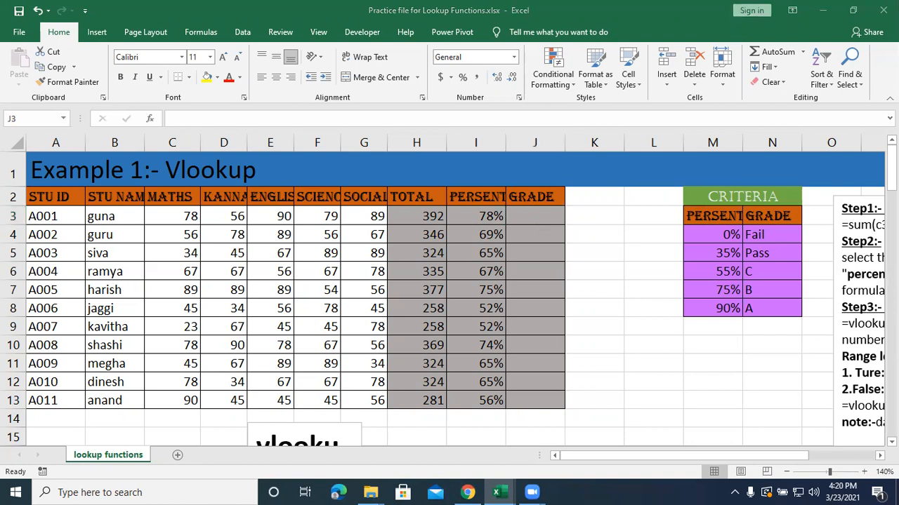
pyautogui.click(596, 359)
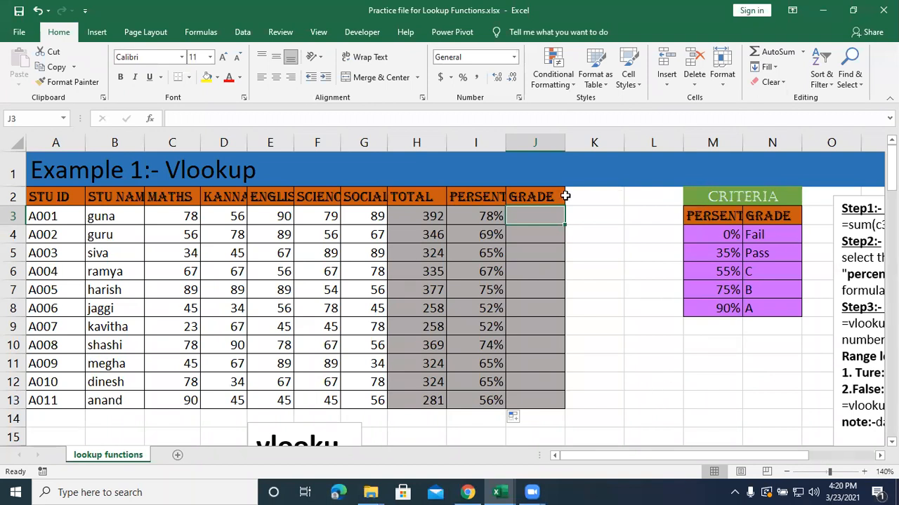
pyautogui.click(719, 233)
pyautogui.click(723, 253)
pyautogui.click(725, 270)
pyautogui.click(732, 287)
pyautogui.click(724, 309)
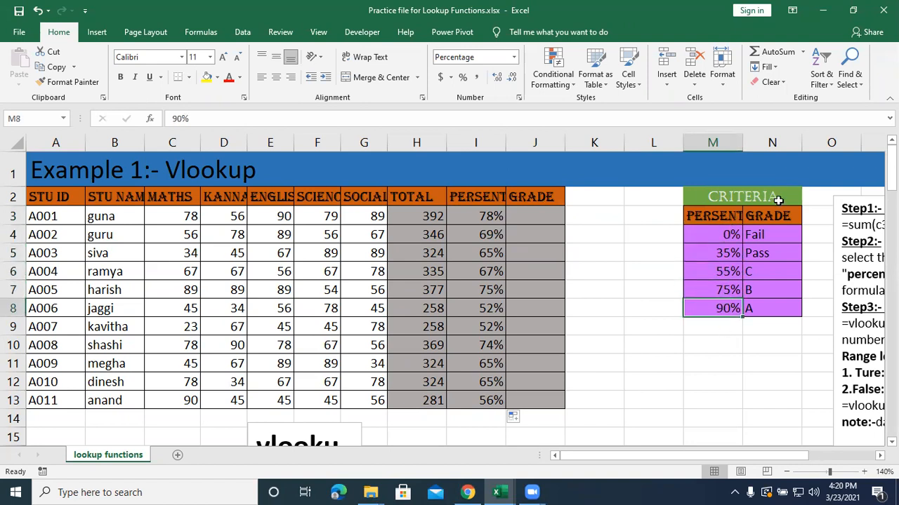
pyautogui.moveTo(720, 218); pyautogui.dragTo(764, 309)
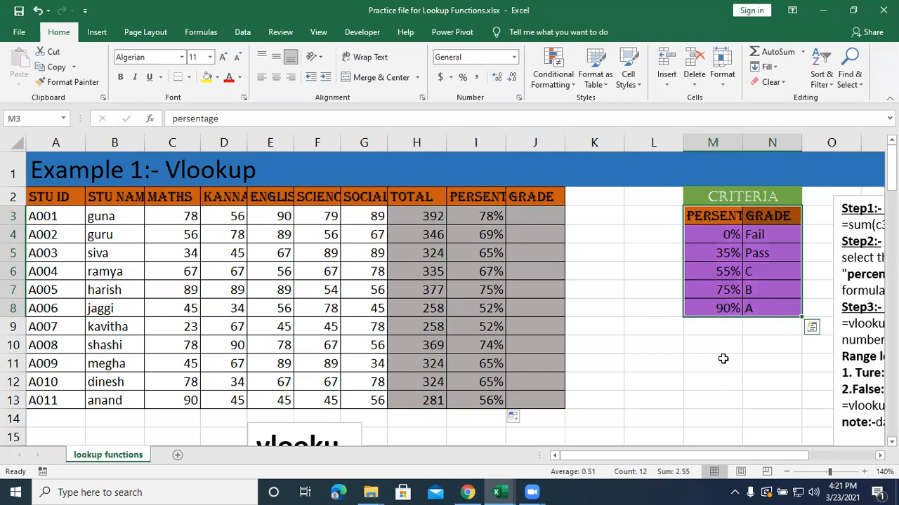
pyautogui.click(702, 249)
pyautogui.click(713, 242)
pyautogui.click(462, 245)
pyautogui.click(711, 276)
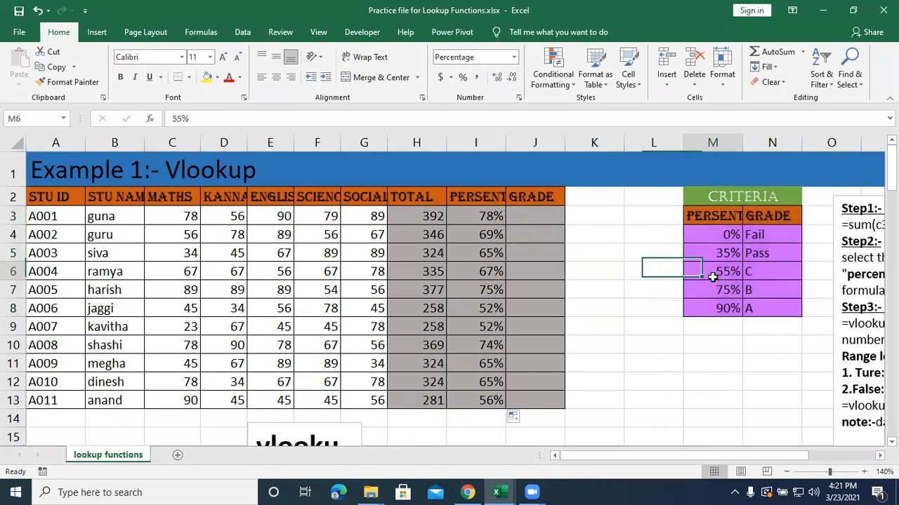
pyautogui.moveTo(484, 223); pyautogui.dragTo(471, 400)
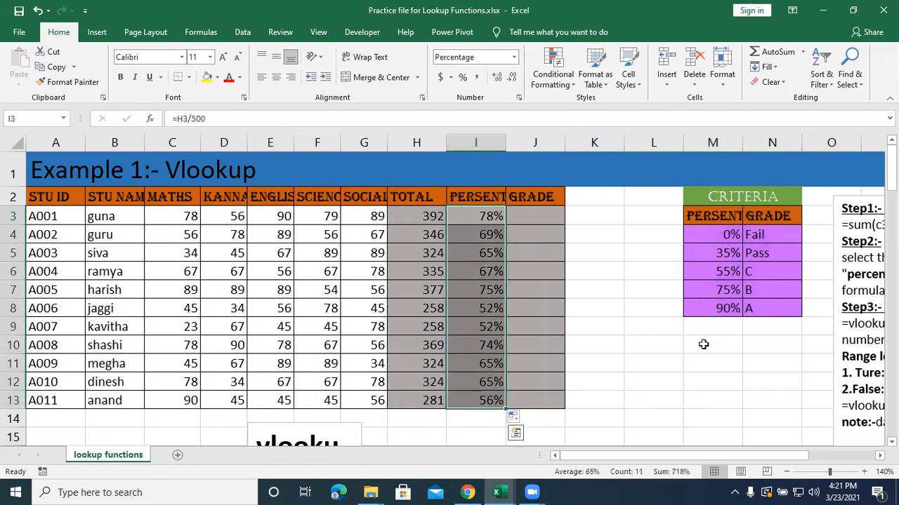
pyautogui.moveTo(709, 233); pyautogui.dragTo(707, 292)
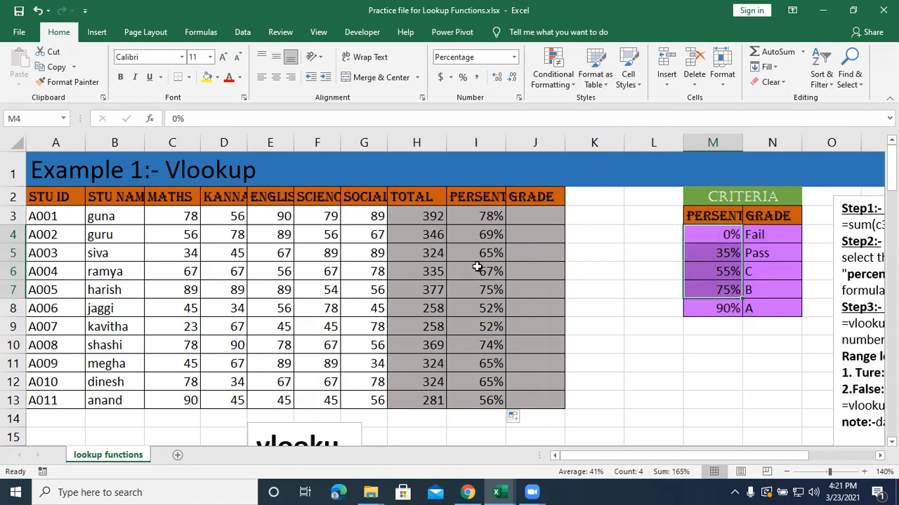
pyautogui.moveTo(481, 201); pyautogui.dragTo(463, 419)
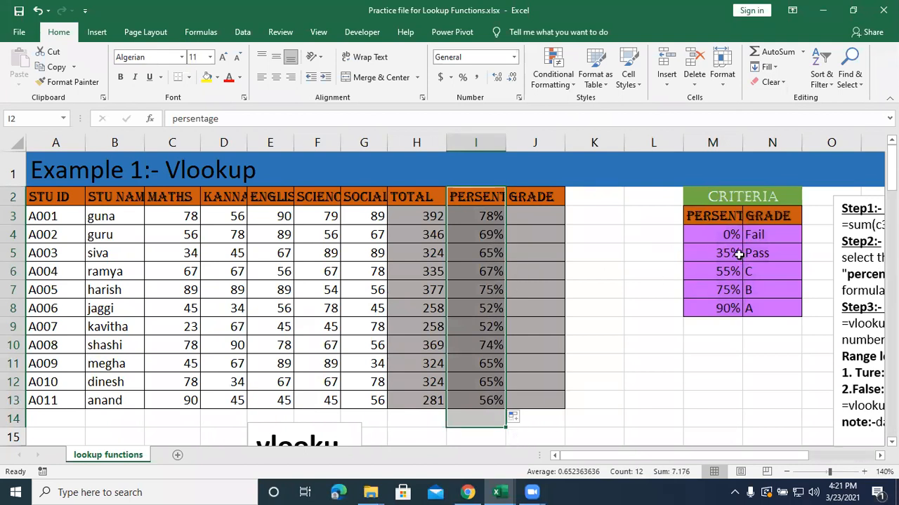
# Start a VLOOKUP formula in J3 with I3 as the lookup value and M3:N8 as the table array.
pyautogui.click(554, 220)
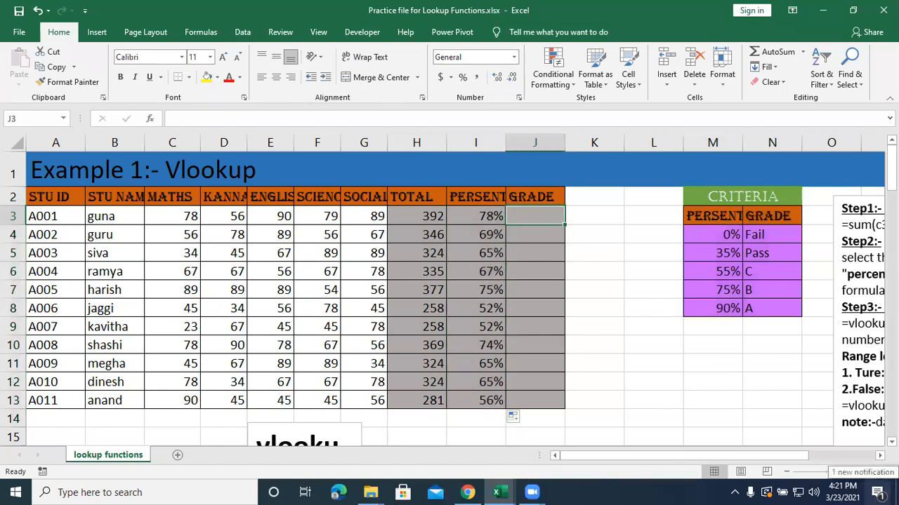
pyautogui.write('=vlookup')
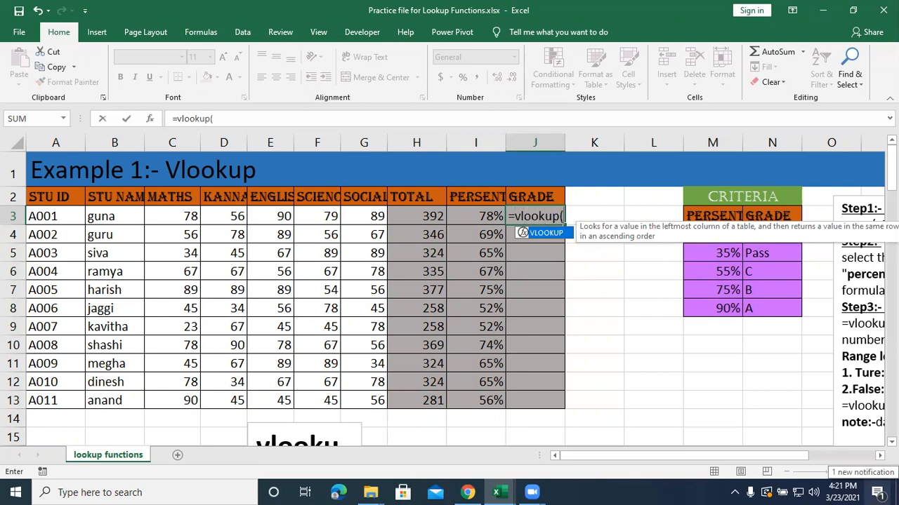
pyautogui.write('(')
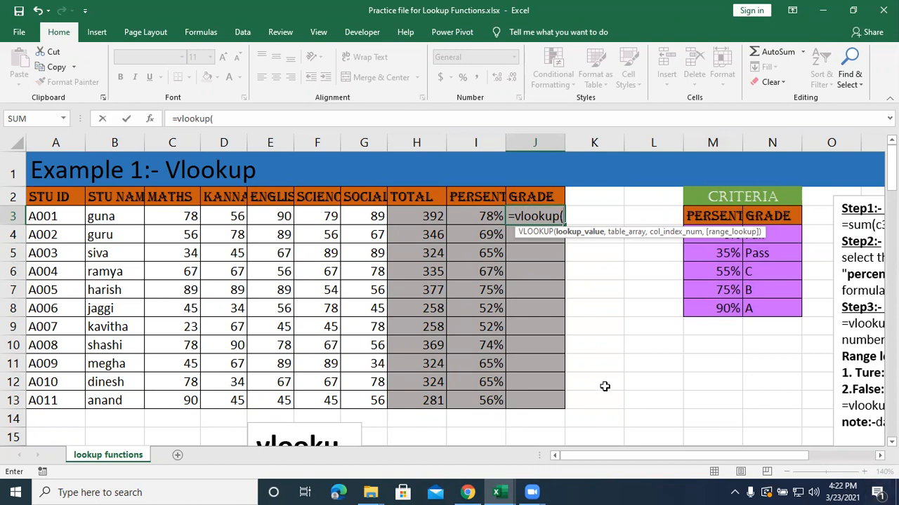
pyautogui.click(469, 217)
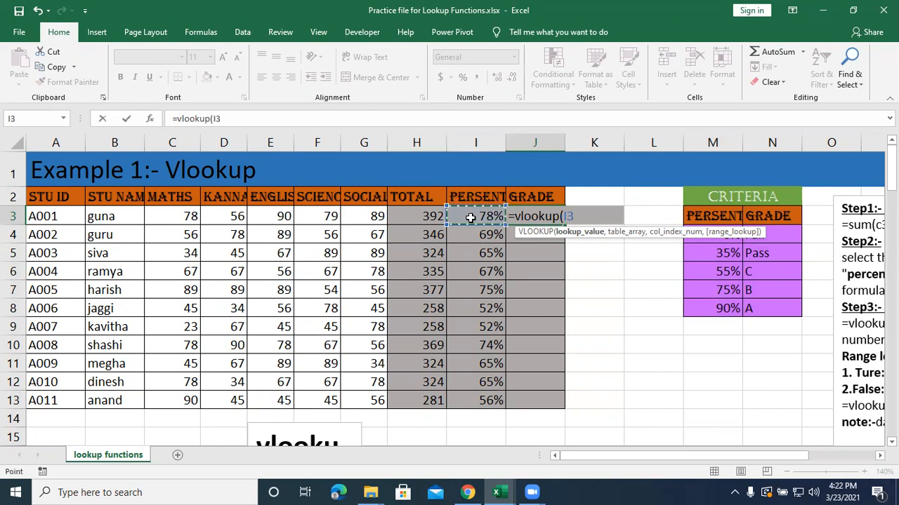
pyautogui.write(',')
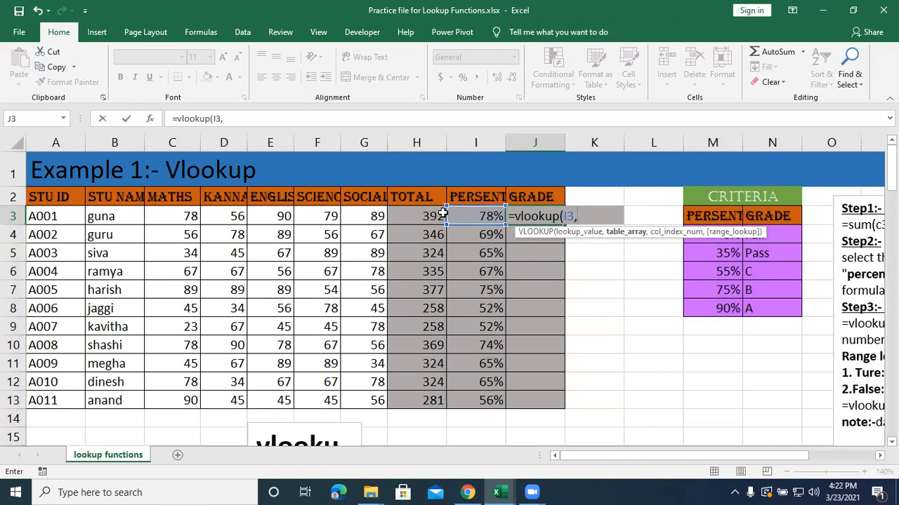
pyautogui.click(695, 219)
pyautogui.moveTo(695, 220); pyautogui.dragTo(772, 303)
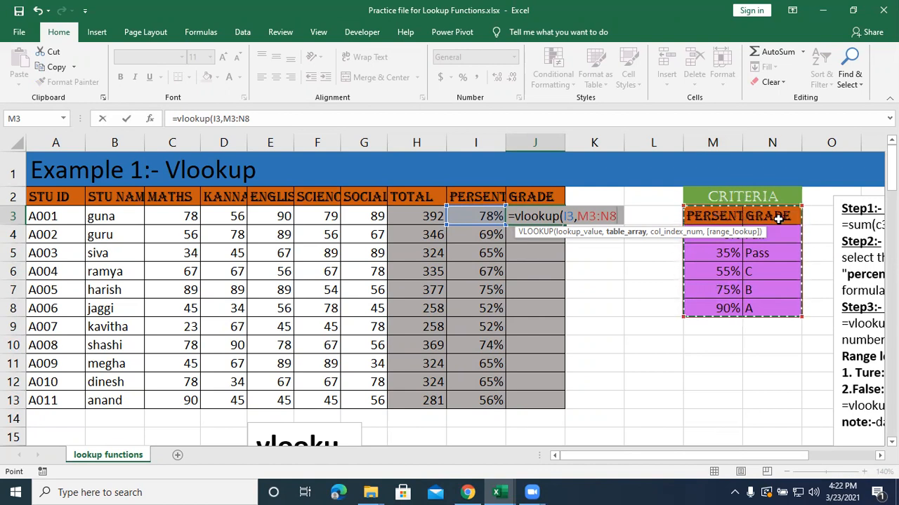
# Complete the VLOOKUP in J3 with column index 2 and TRUE for approximate match.
pyautogui.write(',')
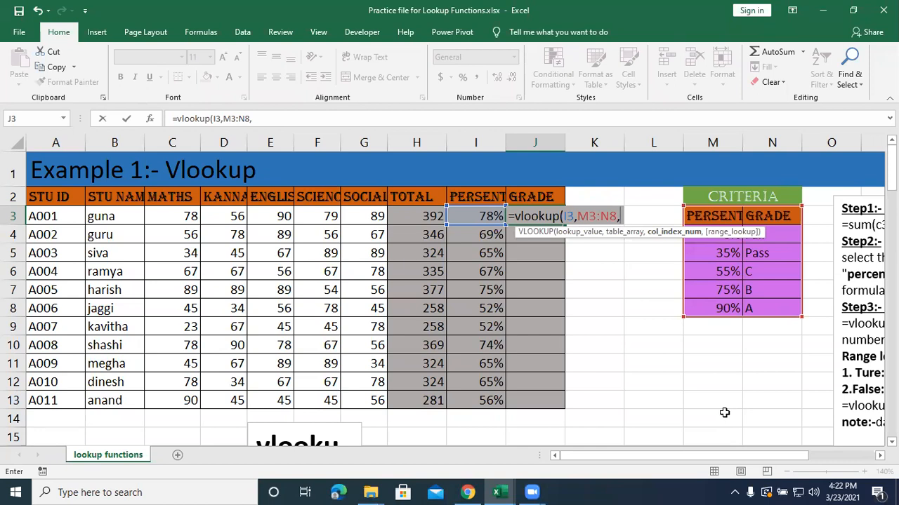
pyautogui.write('2')
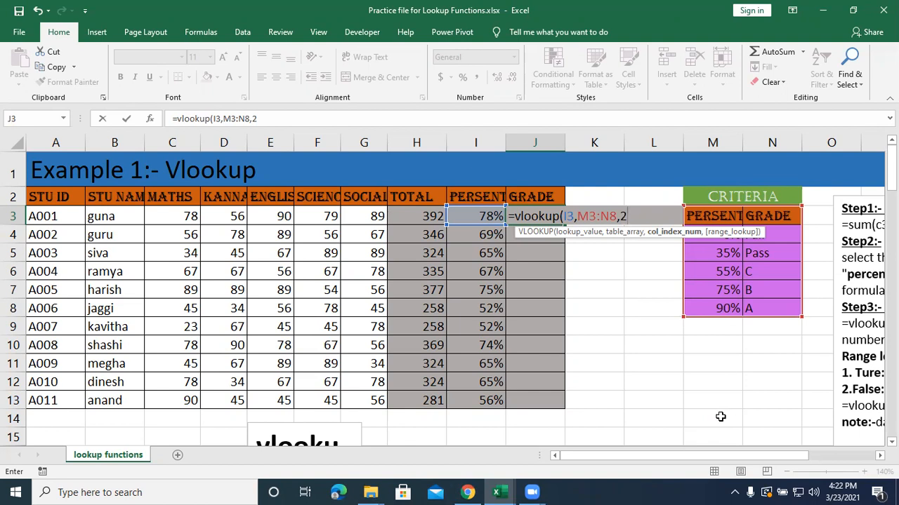
pyautogui.write(',')
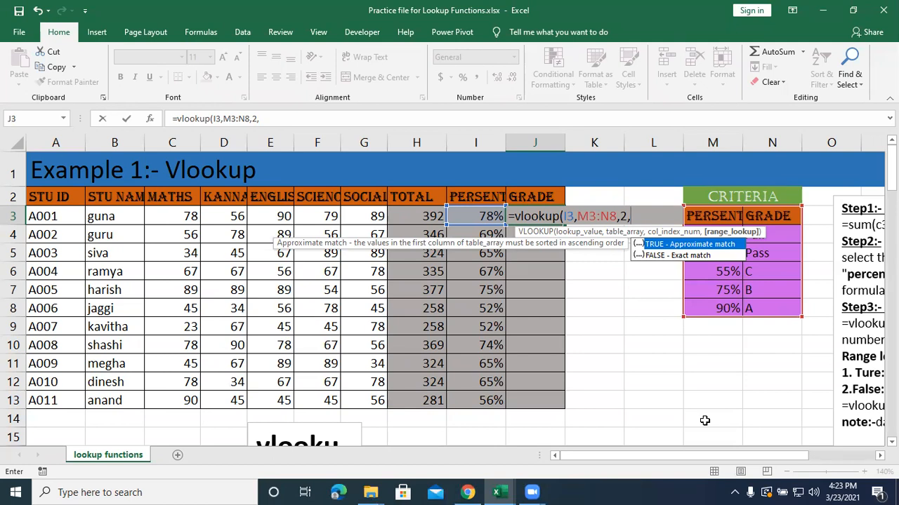
pyautogui.write('true')
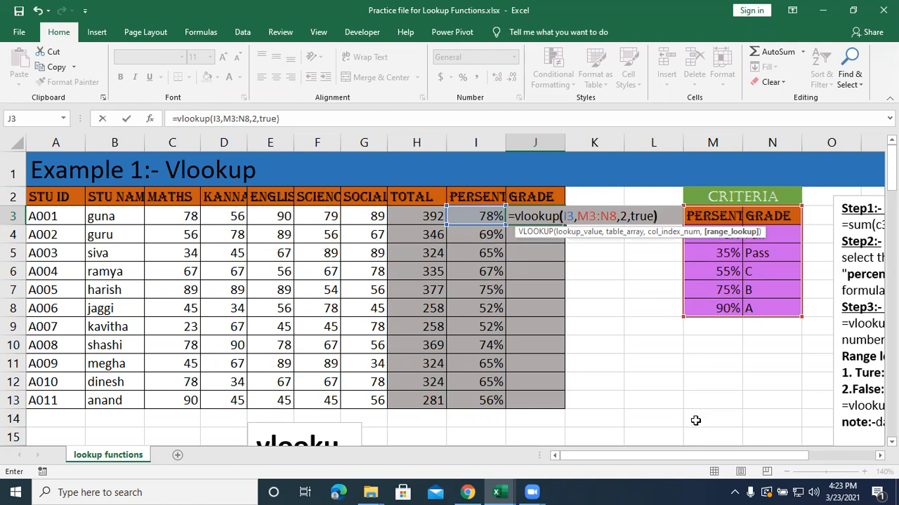
pyautogui.write(')')
pyautogui.press('Return')
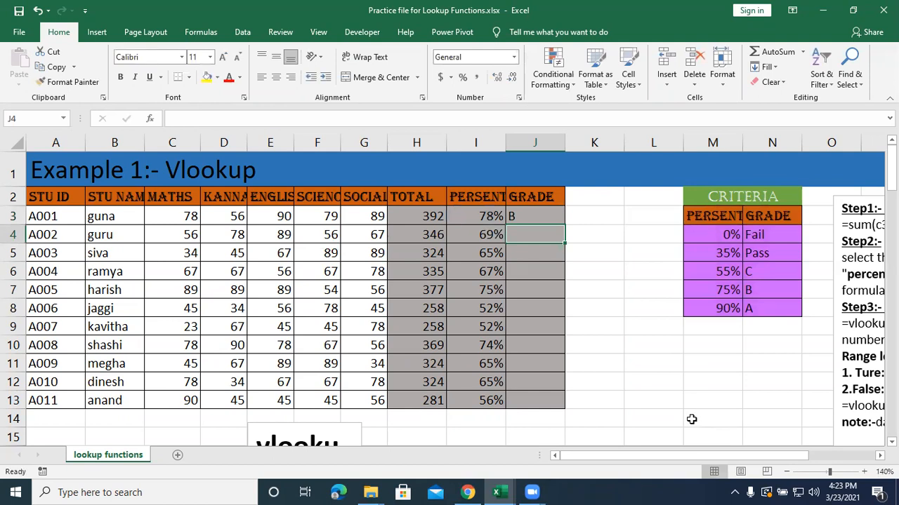
# Fill the grade formula from J3 down to J13 and inspect the copied lookup ranges in J7 and J8.
pyautogui.click(553, 210)
pyautogui.moveTo(564, 226); pyautogui.dragTo(553, 400)
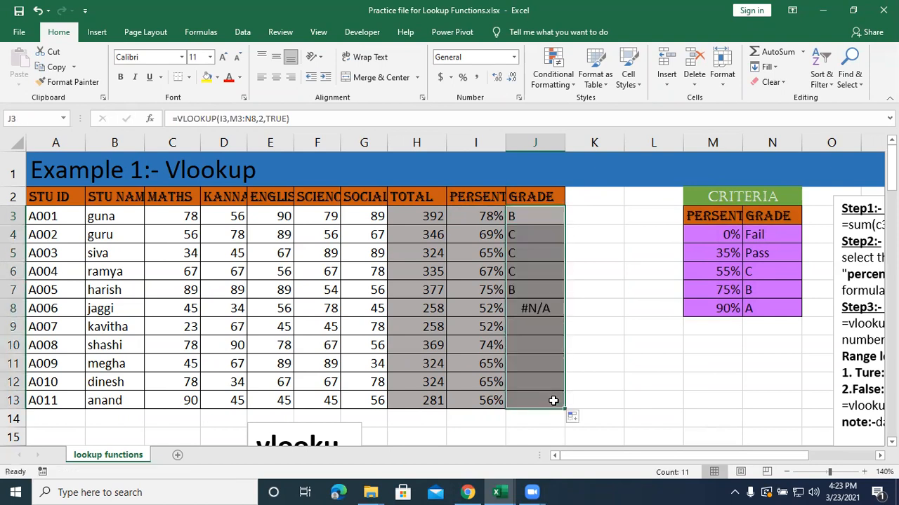
pyautogui.moveTo(527, 234); pyautogui.dragTo(523, 290)
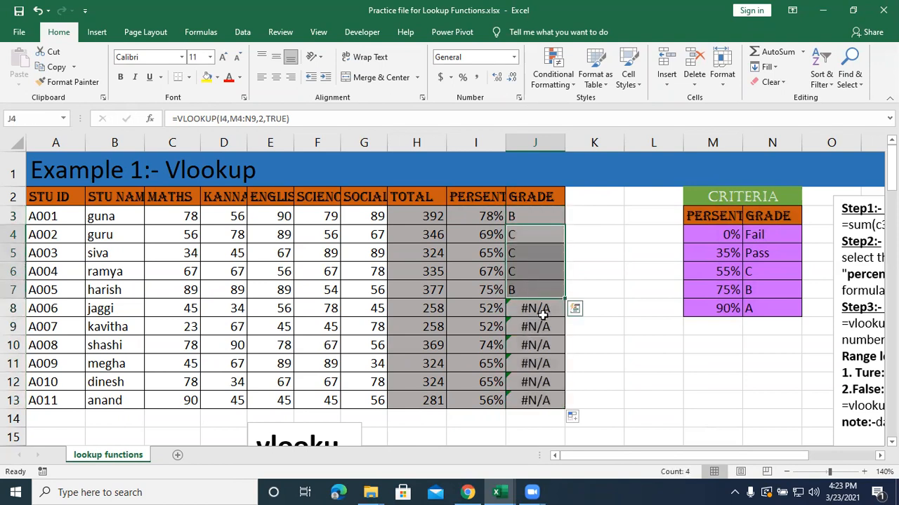
pyautogui.click(542, 313)
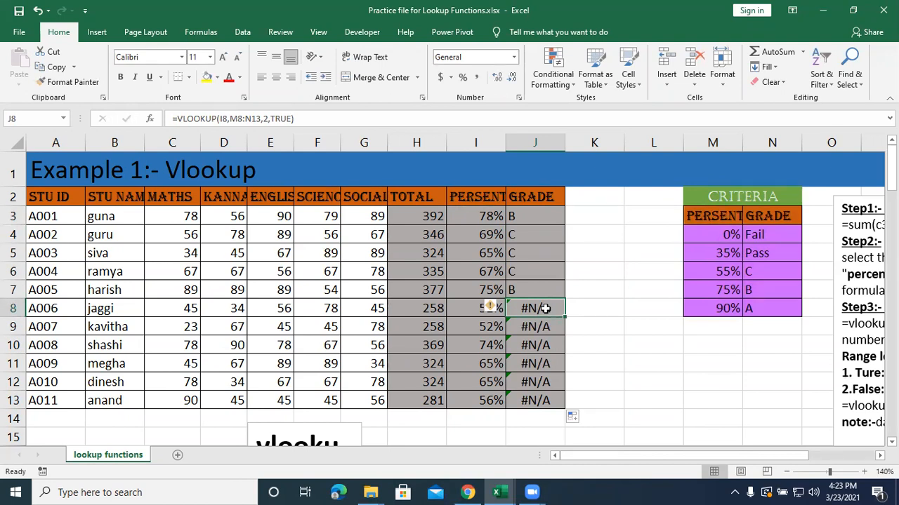
pyautogui.doubleClick(536, 289)
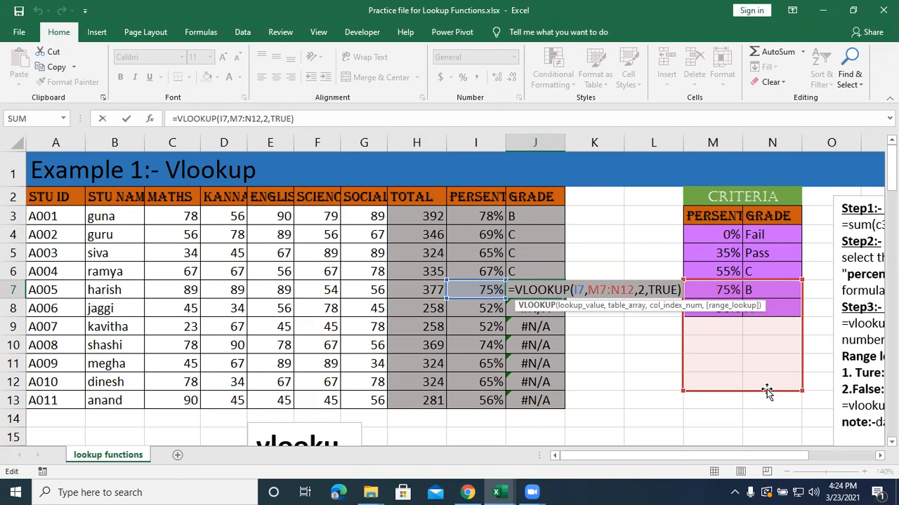
pyautogui.press('Return')
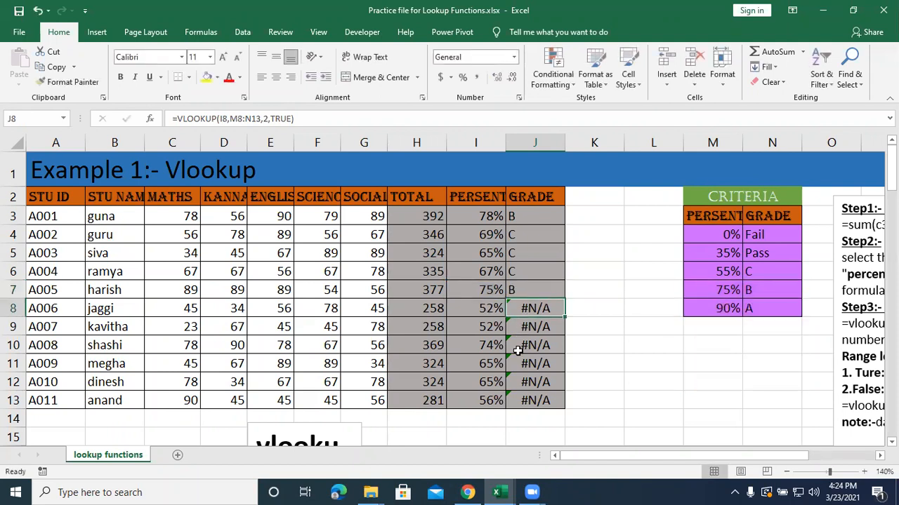
# Inspect the lookup range used by the copied grade formula in J13.
pyautogui.doubleClick(525, 400)
pyautogui.scroll(-2, 678, 367)
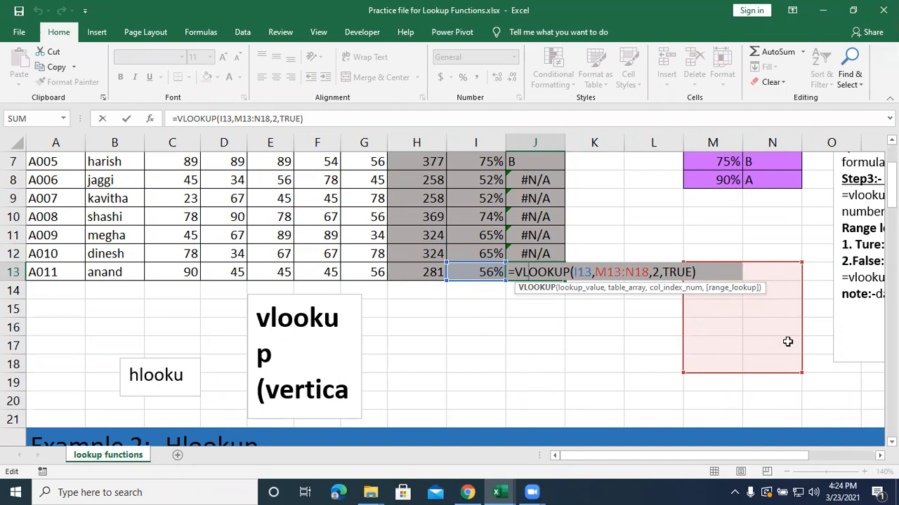
pyautogui.scroll(2, 674, 295)
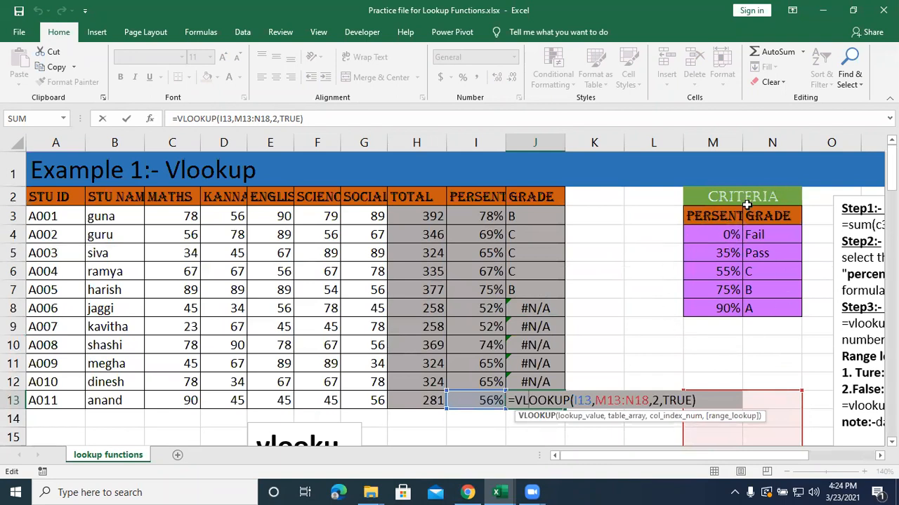
# Make the table array in J3's VLOOKUP absolute as $M$3:$N$8 and fill the formula down to J13.
pyautogui.doubleClick(536, 218)
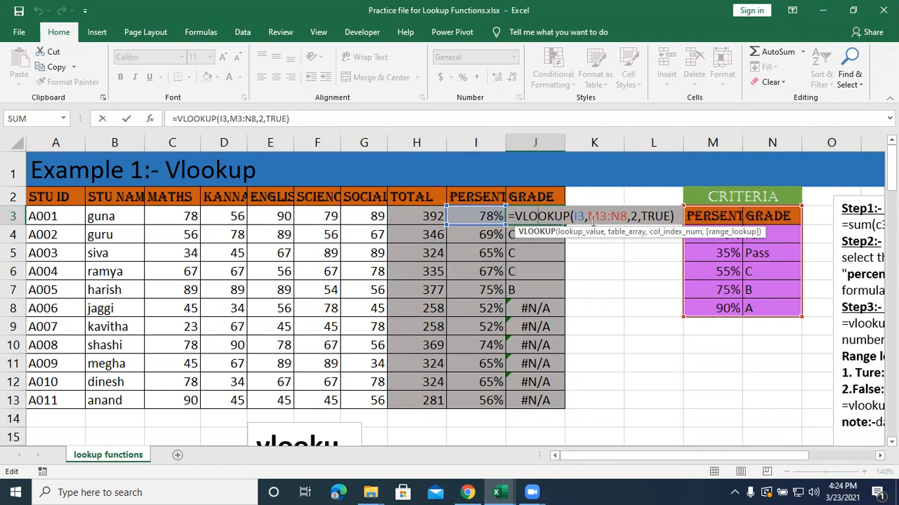
pyautogui.moveTo(587, 215); pyautogui.dragTo(629, 216)
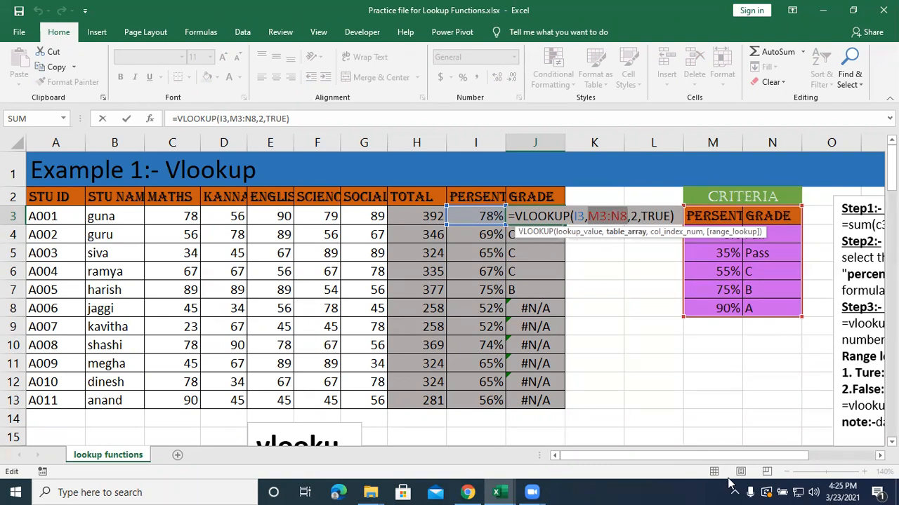
pyautogui.press('F4')
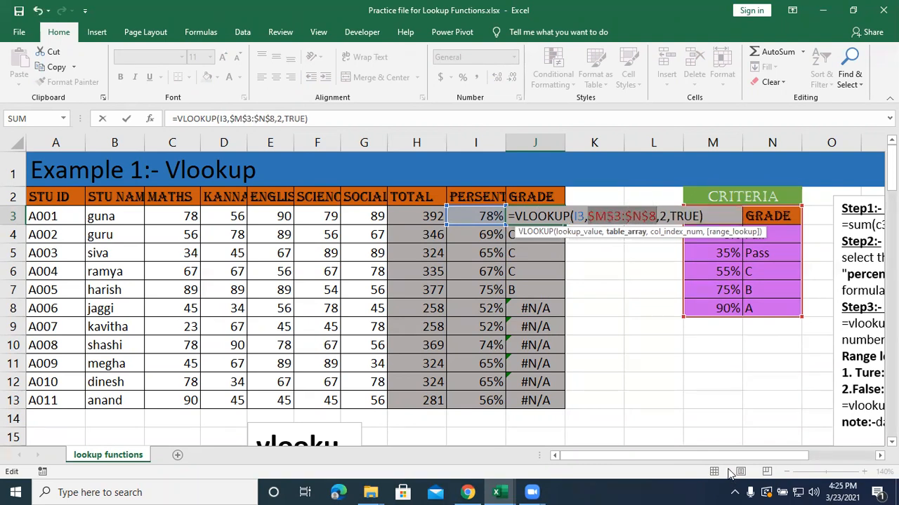
pyautogui.press('Return')
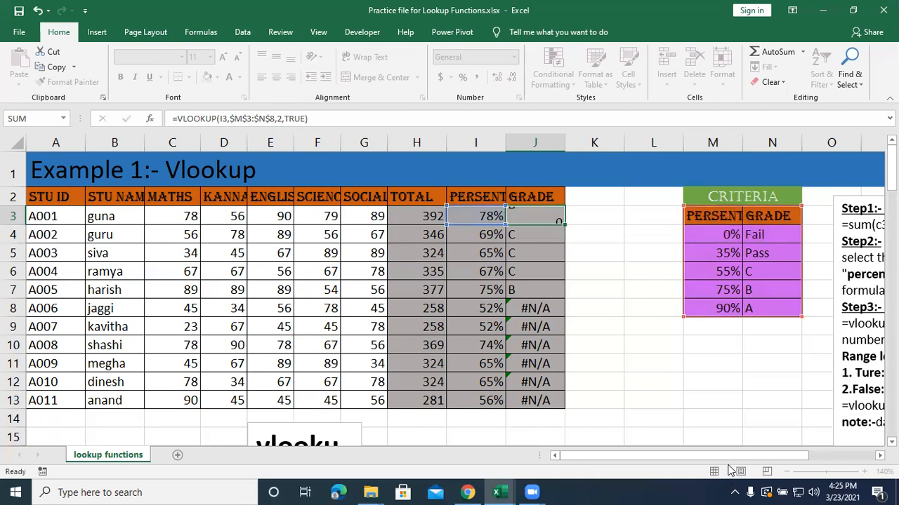
pyautogui.click(523, 216)
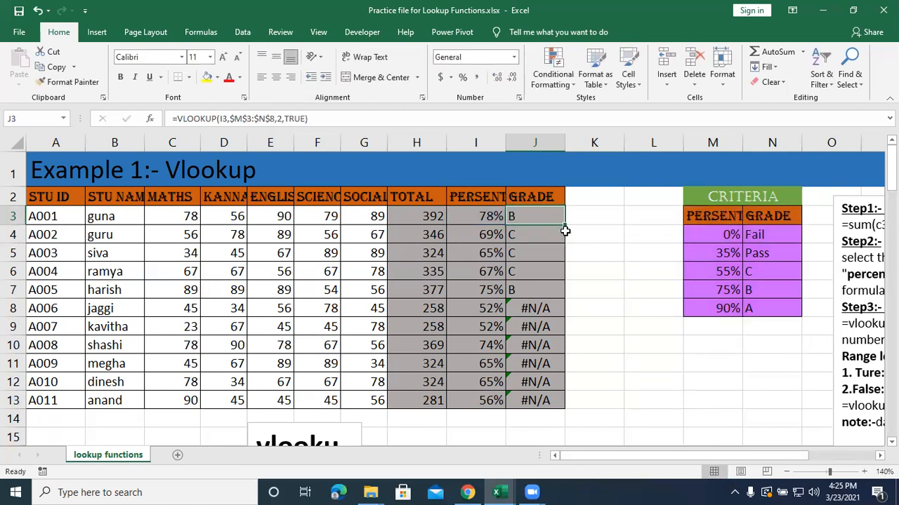
pyautogui.moveTo(565, 224); pyautogui.dragTo(561, 409)
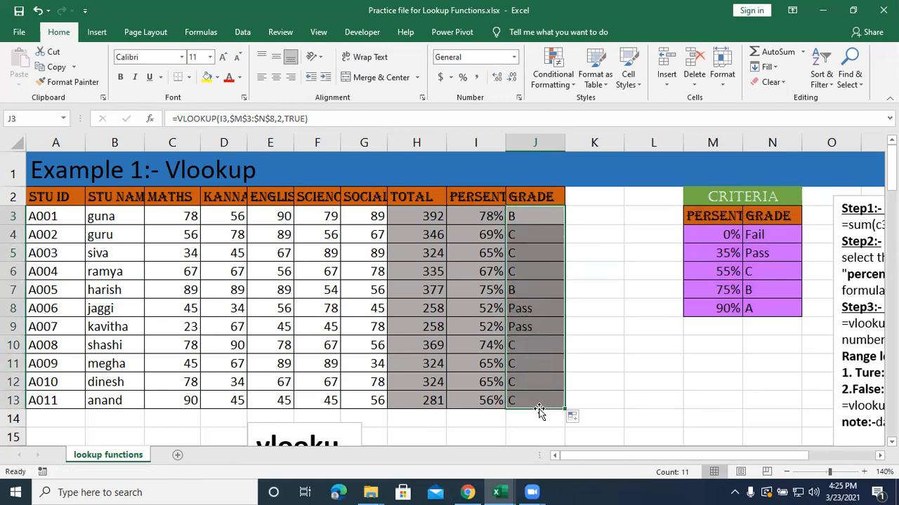
# Check the lookup ranges in the refilled grade formulas in J13, J7 and J3.
pyautogui.scroll(-3, 538, 409)
pyautogui.click(538, 407)
pyautogui.scroll(-2, 537, 410)
pyautogui.scroll(5, 529, 304)
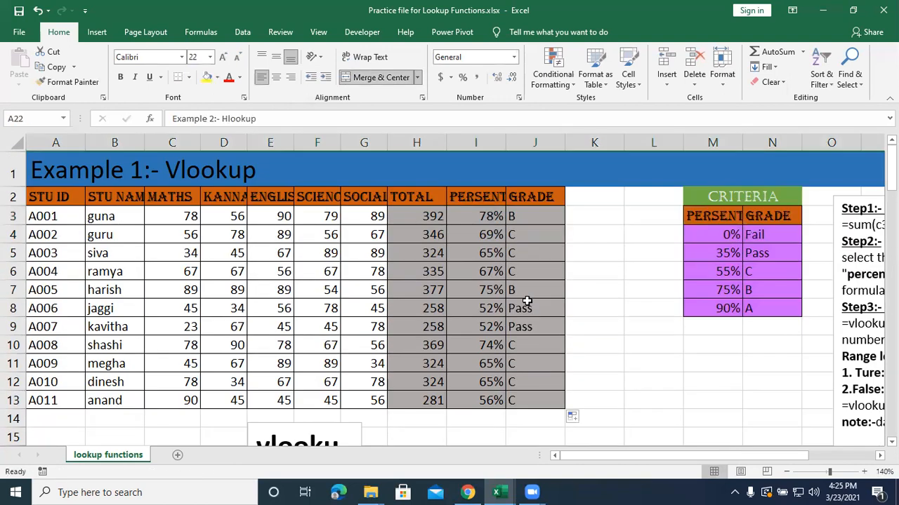
pyautogui.click(526, 402)
pyautogui.doubleClick(526, 402)
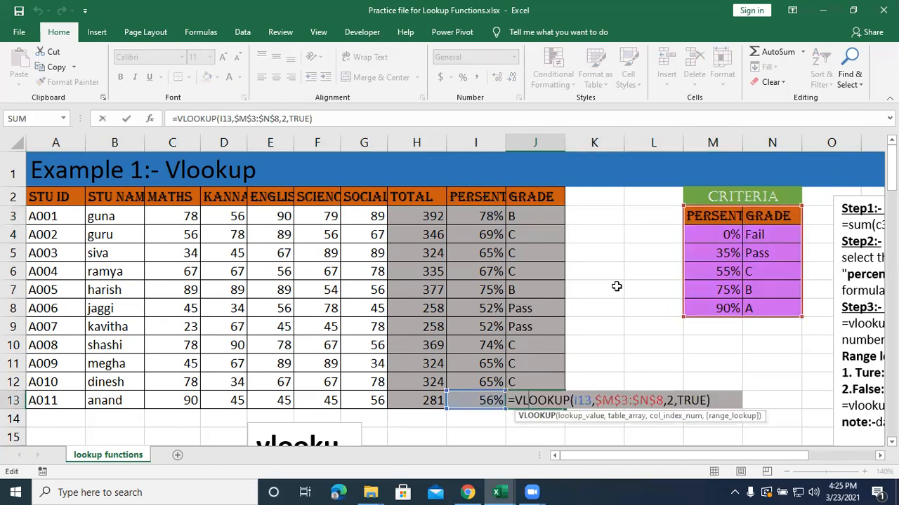
pyautogui.click(535, 290)
pyautogui.doubleClick(535, 290)
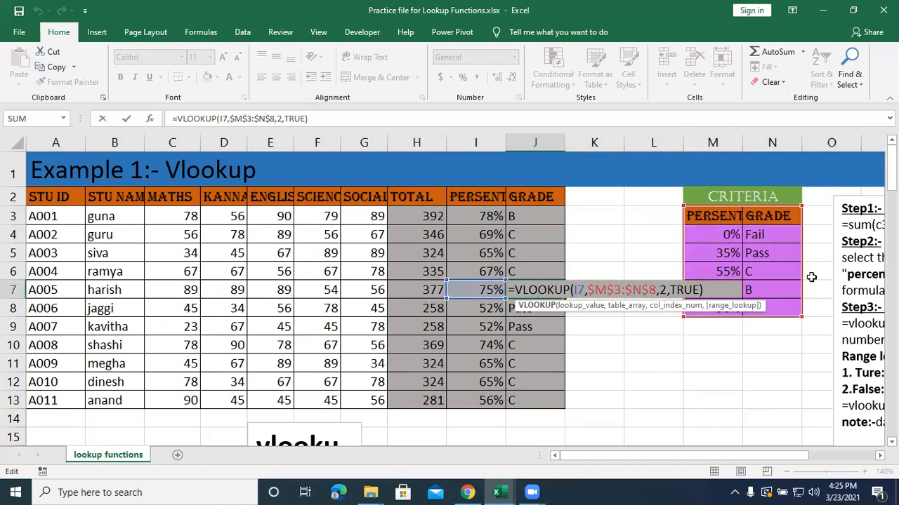
pyautogui.doubleClick(535, 216)
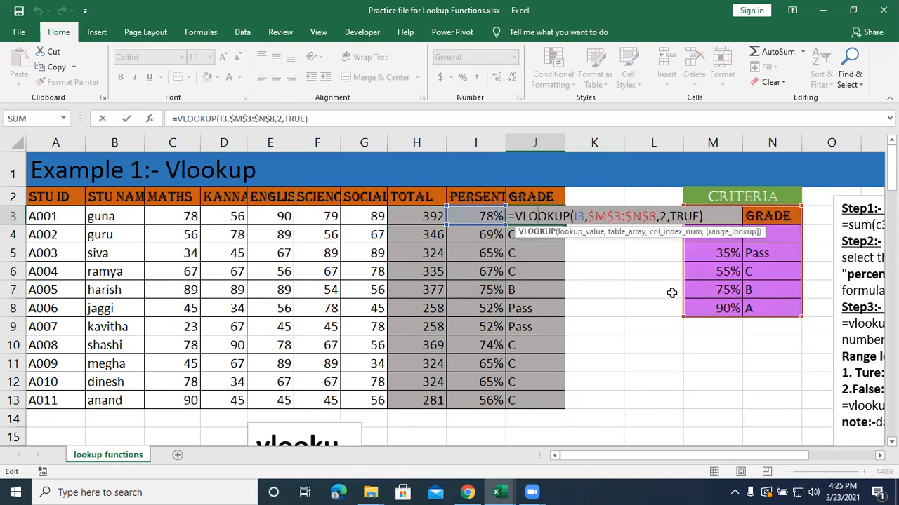
pyautogui.press('Return')
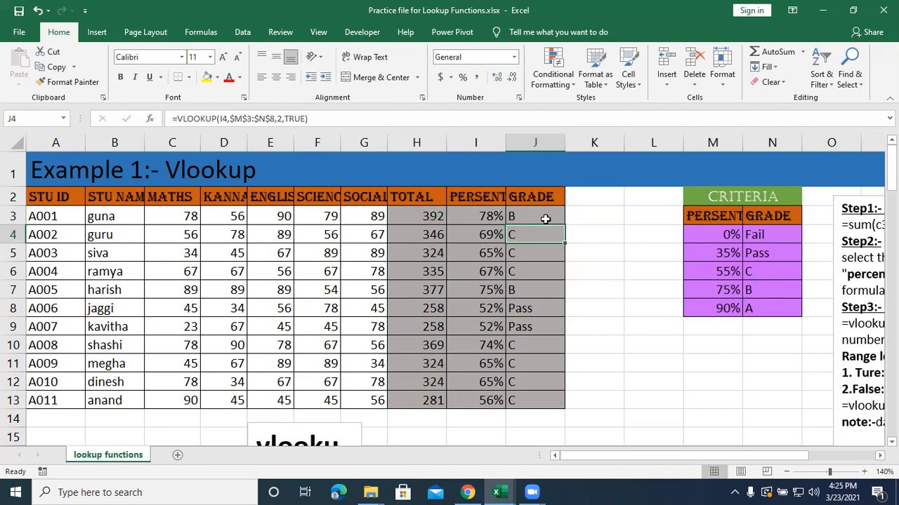
pyautogui.click(619, 292)
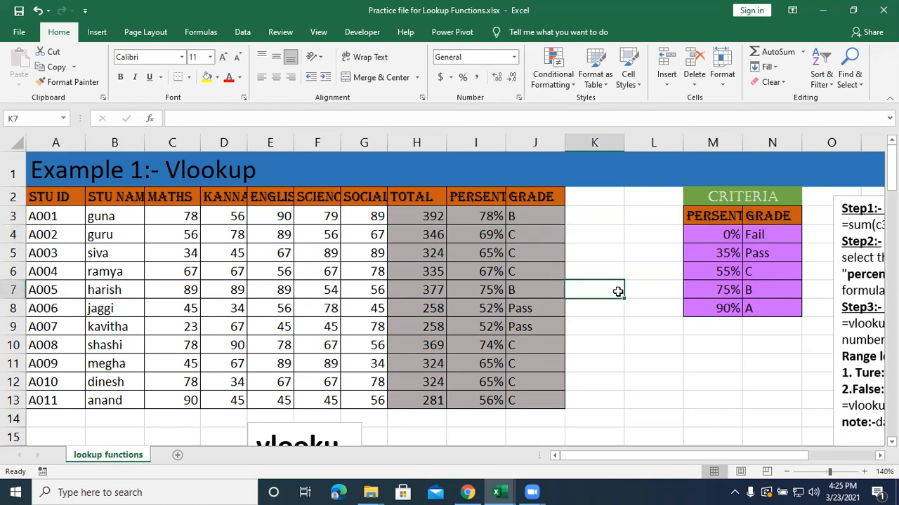
# Clear all the grade formulas from J3:J13.
pyautogui.doubleClick(540, 220)
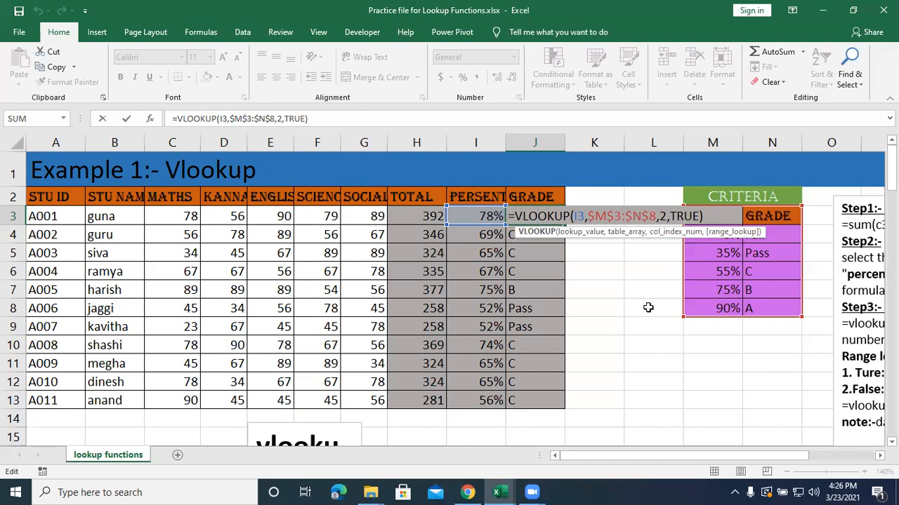
pyautogui.moveTo(708, 215); pyautogui.dragTo(495, 220)
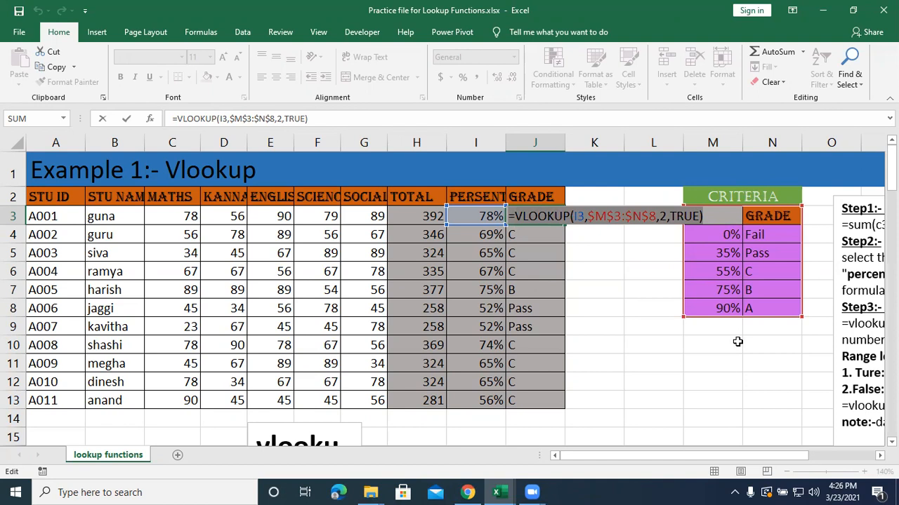
pyautogui.press('Escape')
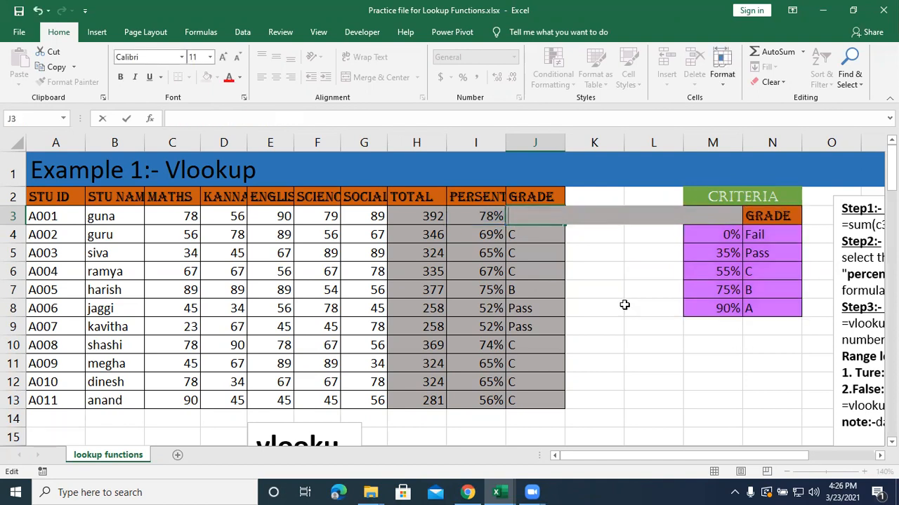
pyautogui.click(608, 324)
pyautogui.moveTo(554, 403); pyautogui.dragTo(541, 222)
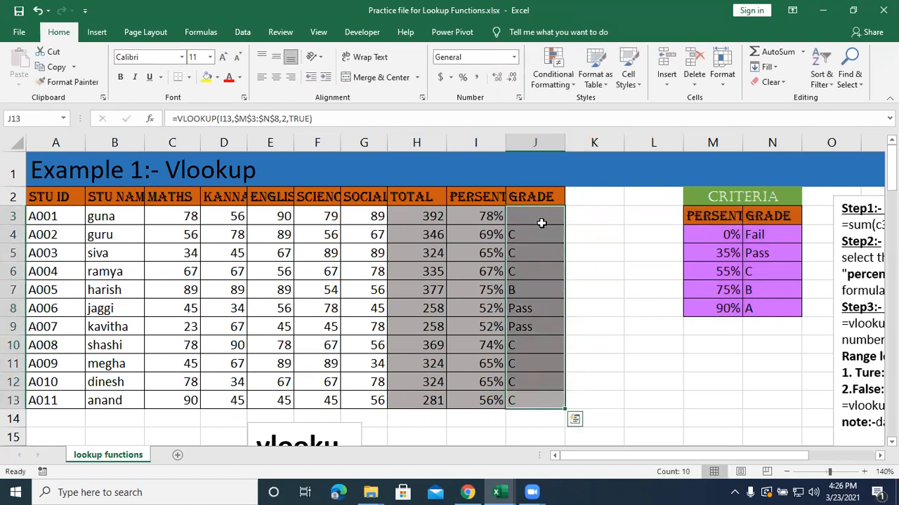
pyautogui.press('Delete')
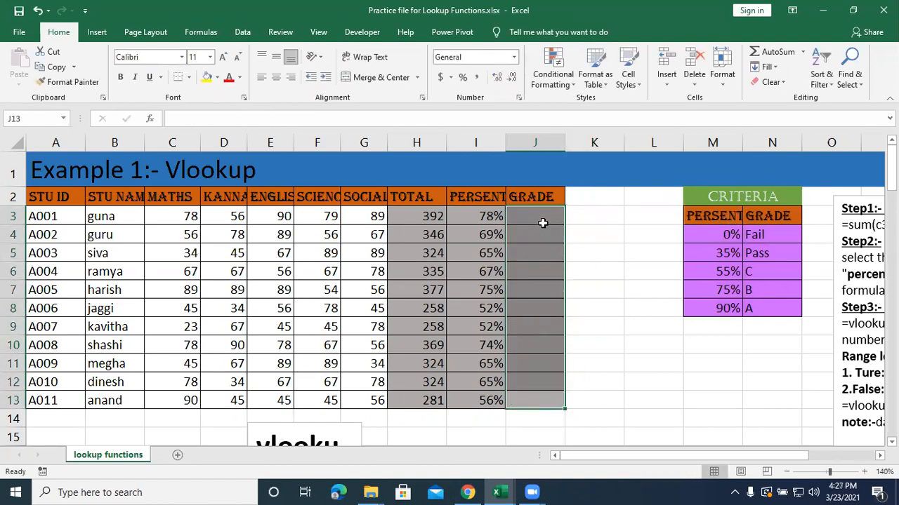
# Start a new VLOOKUP formula in J3 with I3 as the lookup value.
pyautogui.click(518, 225)
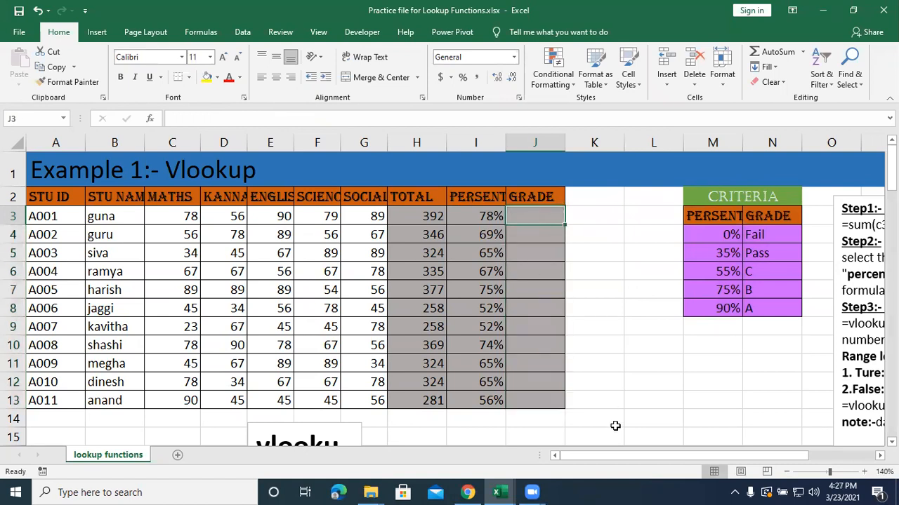
pyautogui.write('=')
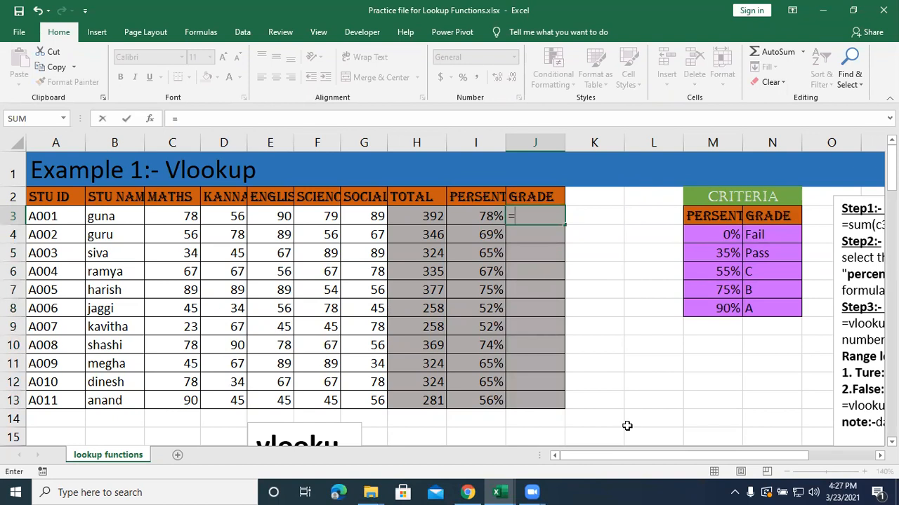
pyautogui.write('vlookup')
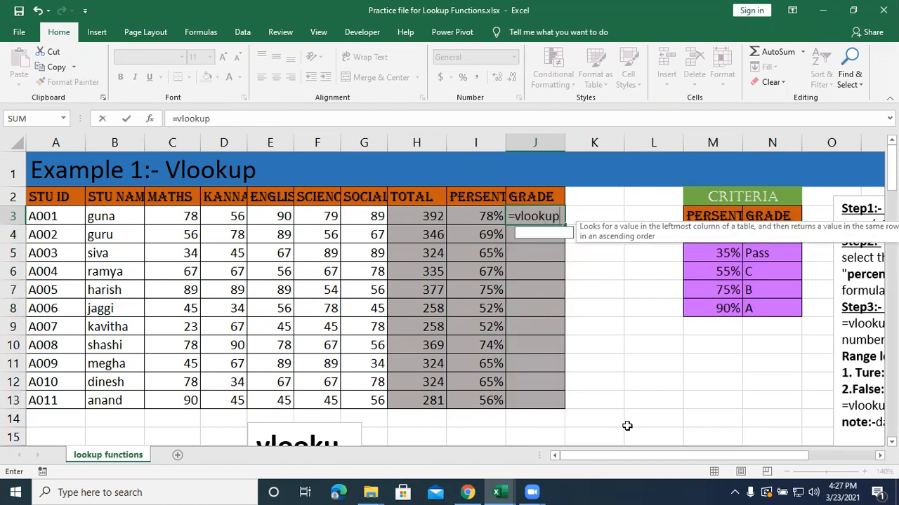
pyautogui.write('(')
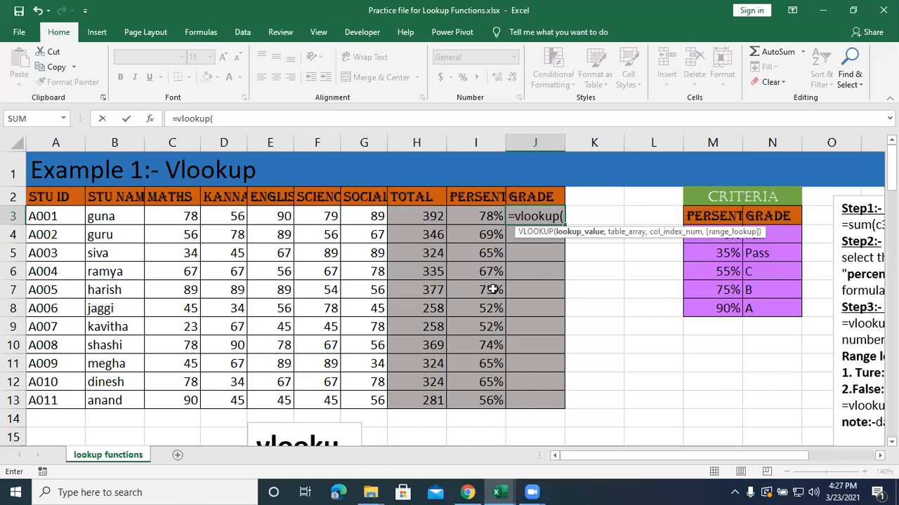
pyautogui.moveTo(480, 217)
pyautogui.mouseDown()
pyautogui.moveTo(471, 401)
pyautogui.moveTo(475, 224)
pyautogui.mouseUp()
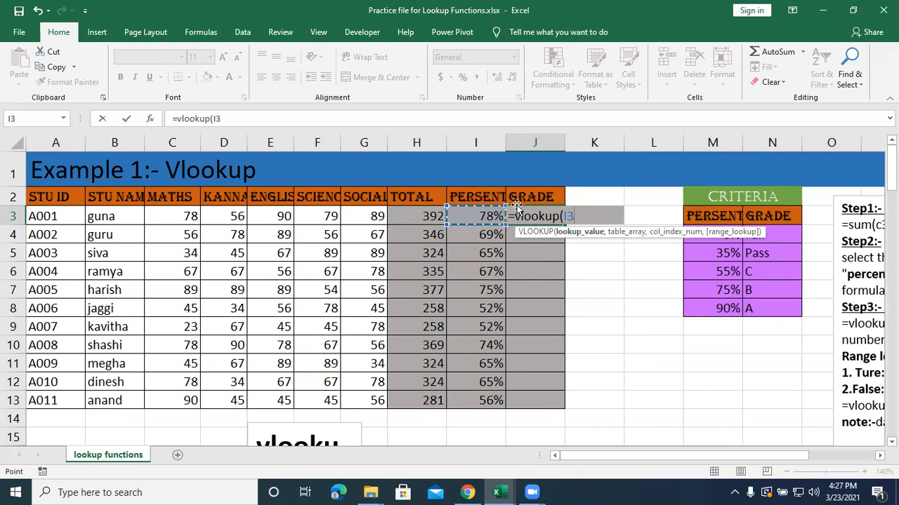
pyautogui.write(',')
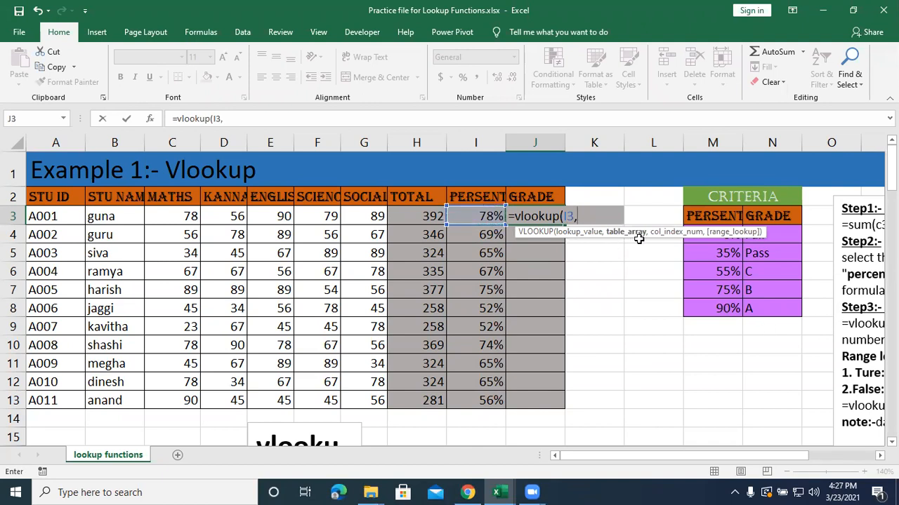
# Set the VLOOKUP's table array to the criteria table as the absolute range $M$3:$N$8.
pyautogui.moveTo(725, 216); pyautogui.dragTo(763, 298)
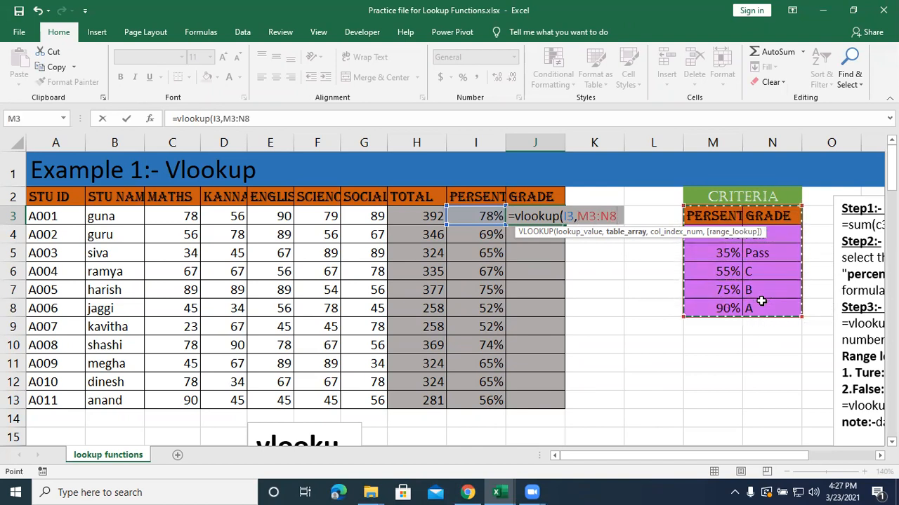
pyautogui.press('F4')
pyautogui.write('4')
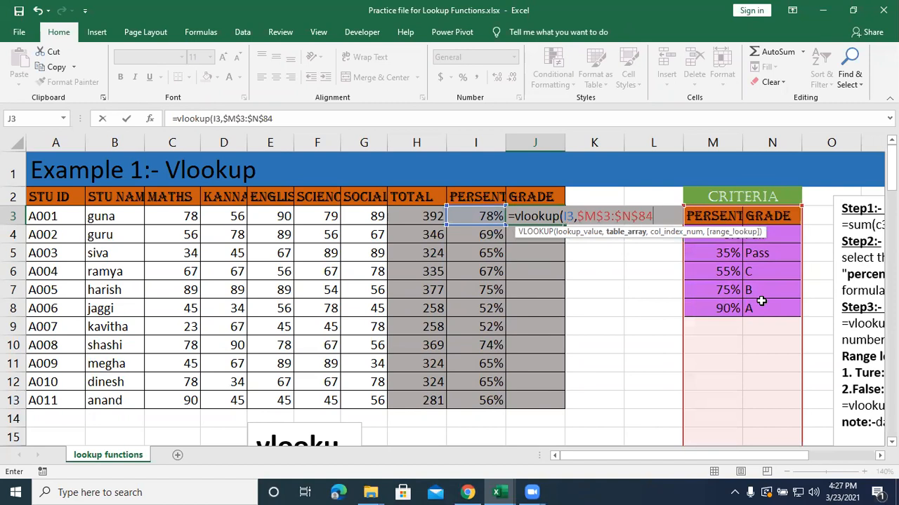
pyautogui.write(',')
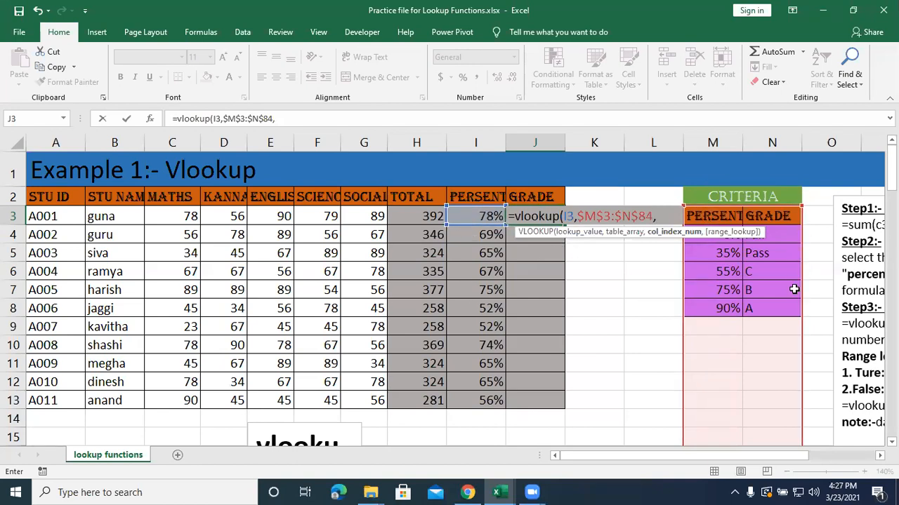
pyautogui.click(653, 216)
pyautogui.press('BackSpace')
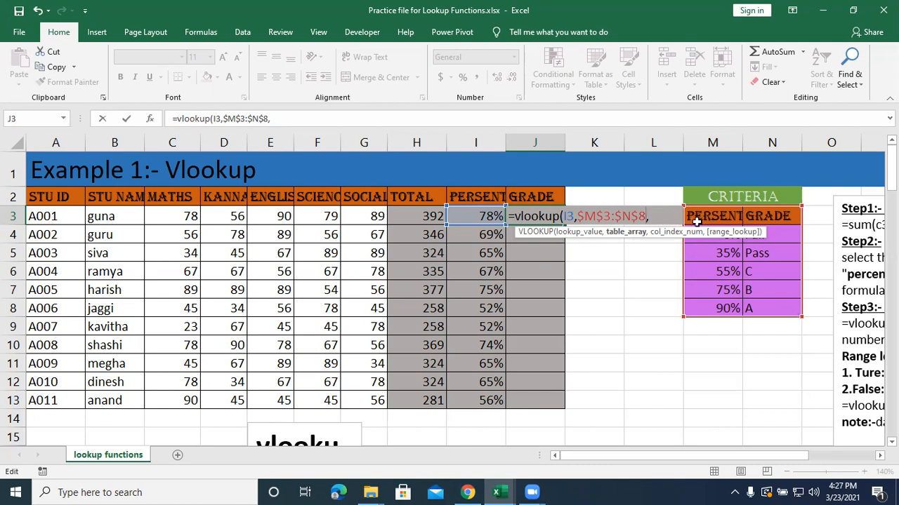
pyautogui.press('Right')
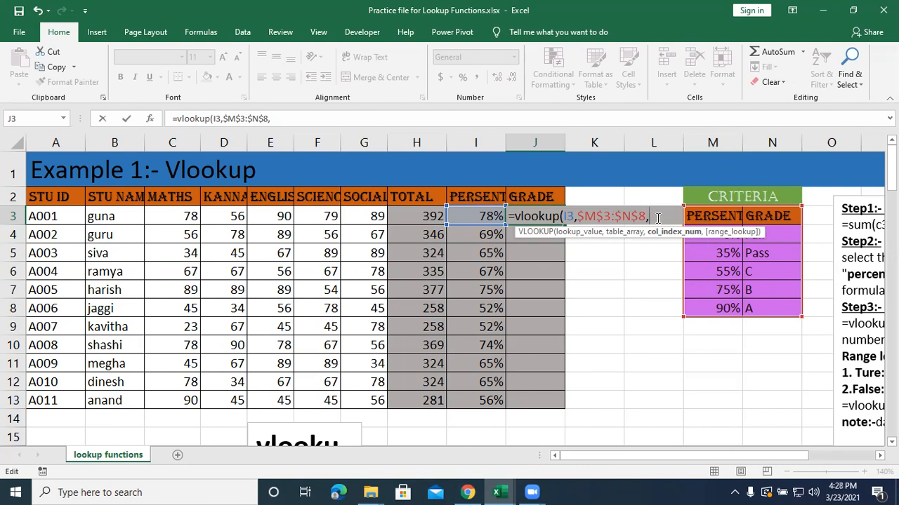
# Complete the J3 formula with column index 2 and TRUE for approximate match, and fill it down to J13.
pyautogui.write('2,')
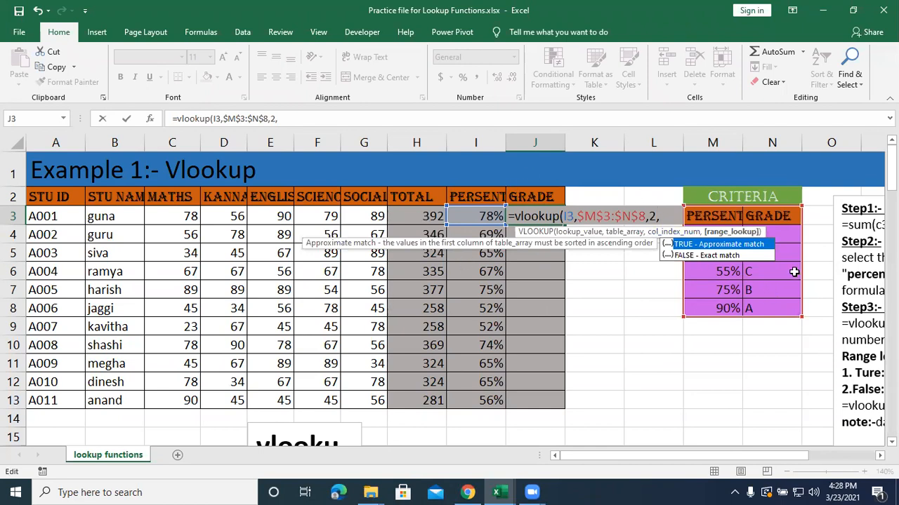
pyautogui.write('tri')
pyautogui.press('BackSpace')
pyautogui.write('ue)')
pyautogui.press('Return')
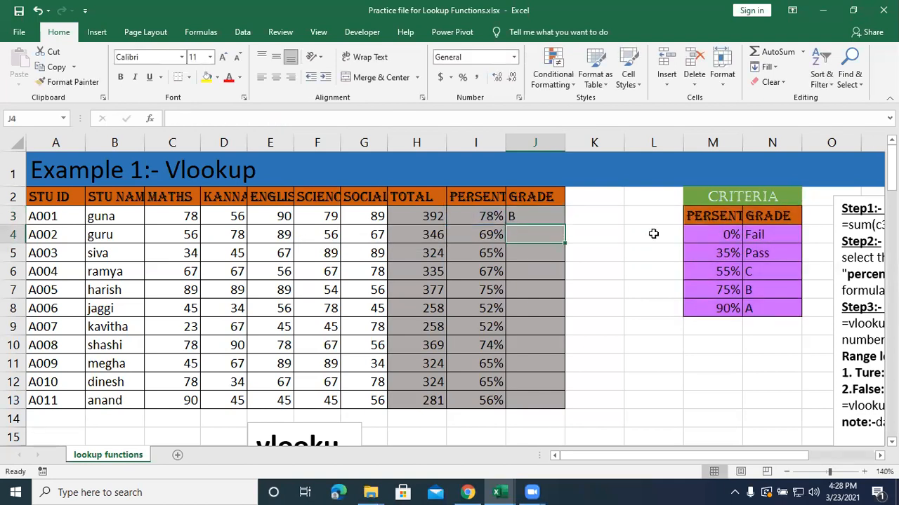
pyautogui.click(550, 217)
pyautogui.moveTo(564, 225); pyautogui.dragTo(568, 416)
# Replace the table array in the J3 VLOOKUP formula by reselecting the criteria table as the absolute range $M$3:$N$8.
pyautogui.doubleClick(519, 214)
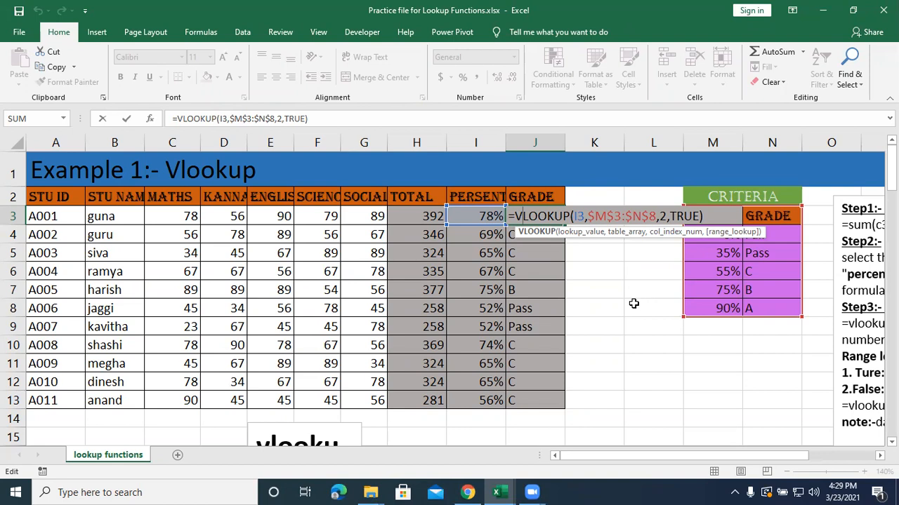
pyautogui.moveTo(656, 216); pyautogui.dragTo(587, 216)
pyautogui.press('BackSpace')
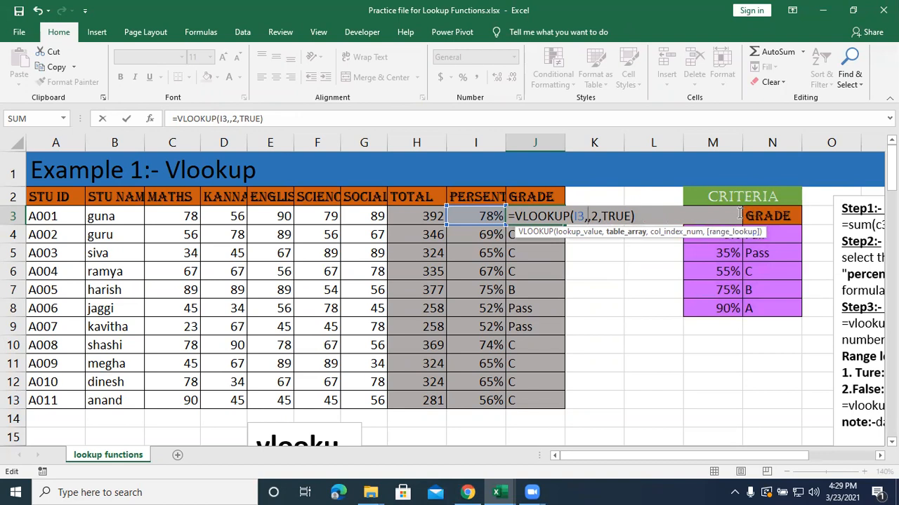
pyautogui.moveTo(765, 302); pyautogui.dragTo(722, 220)
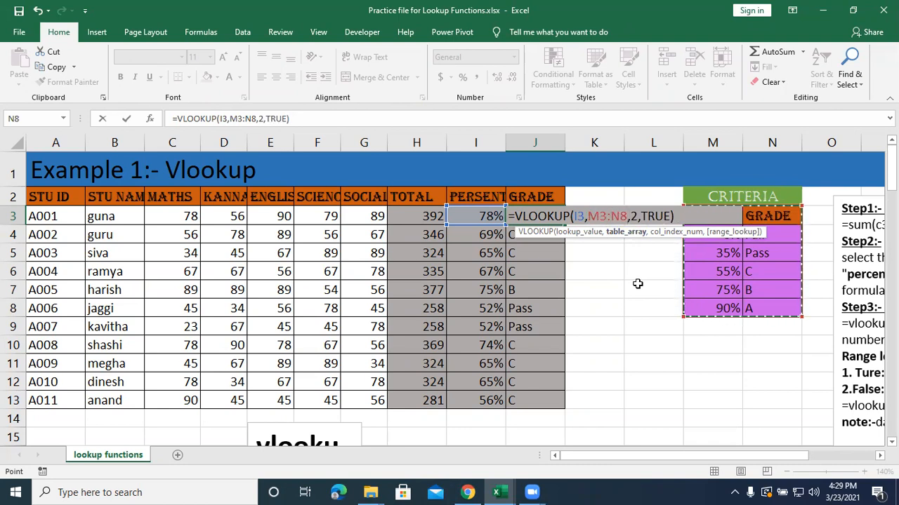
pyautogui.press('F4')
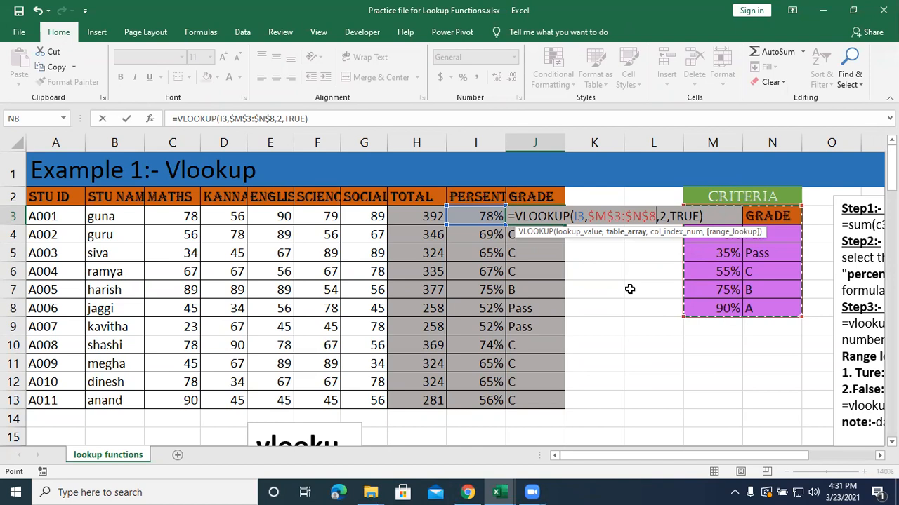
pyautogui.press('Return')
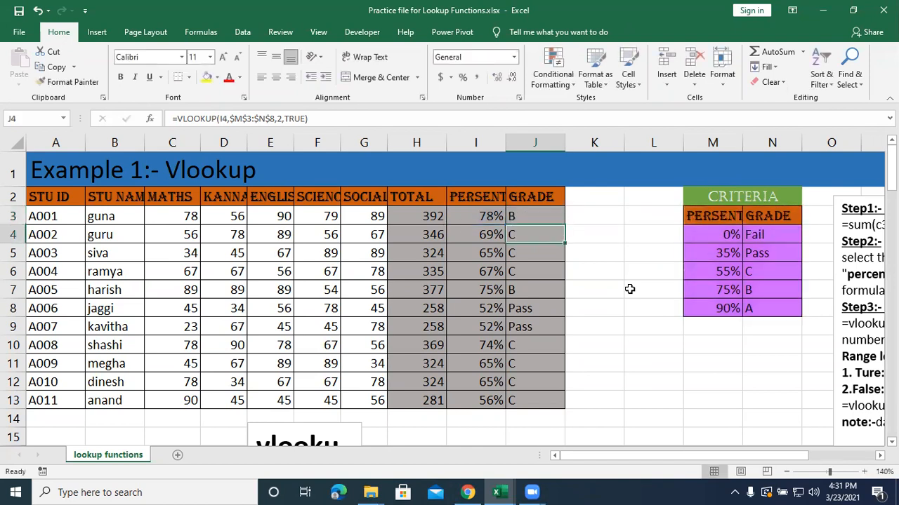
pyautogui.click(594, 343)
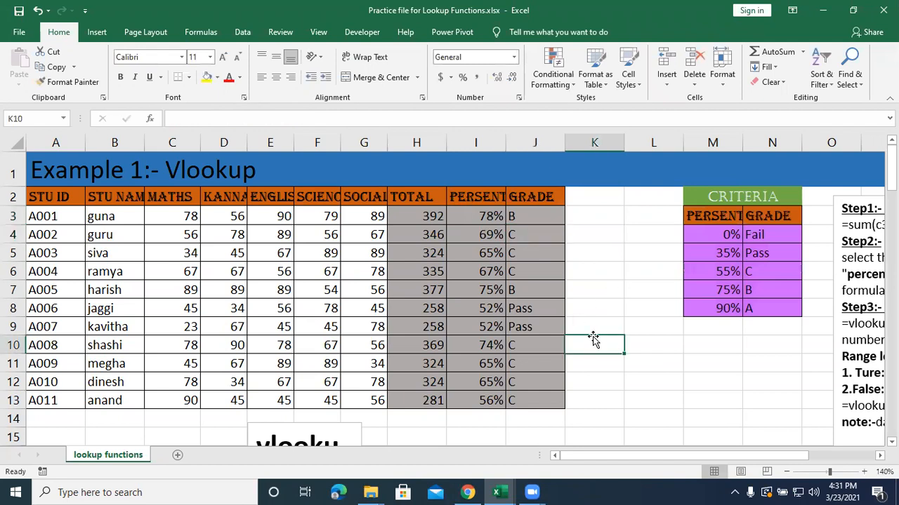
# Examine the hlookup text box below Example 1 and the vertical layout of the criteria table M3:N8.
pyautogui.scroll(-2, 593, 340)
pyautogui.scroll(-2, 593, 339)
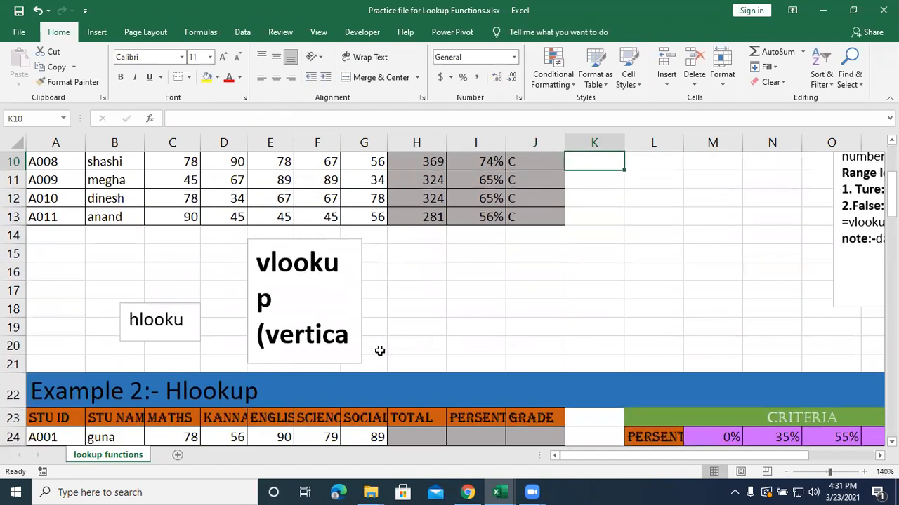
pyautogui.click(151, 316)
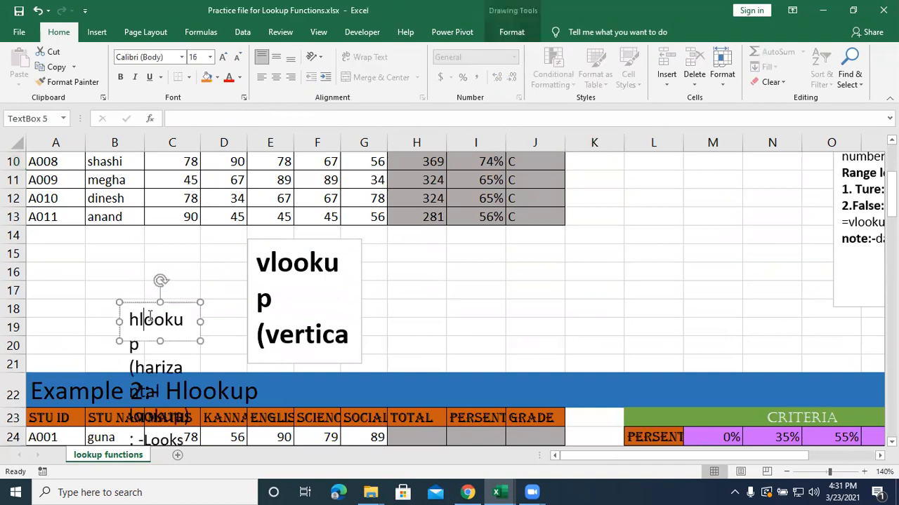
pyautogui.scroll(3, 457, 332)
pyautogui.click(597, 309)
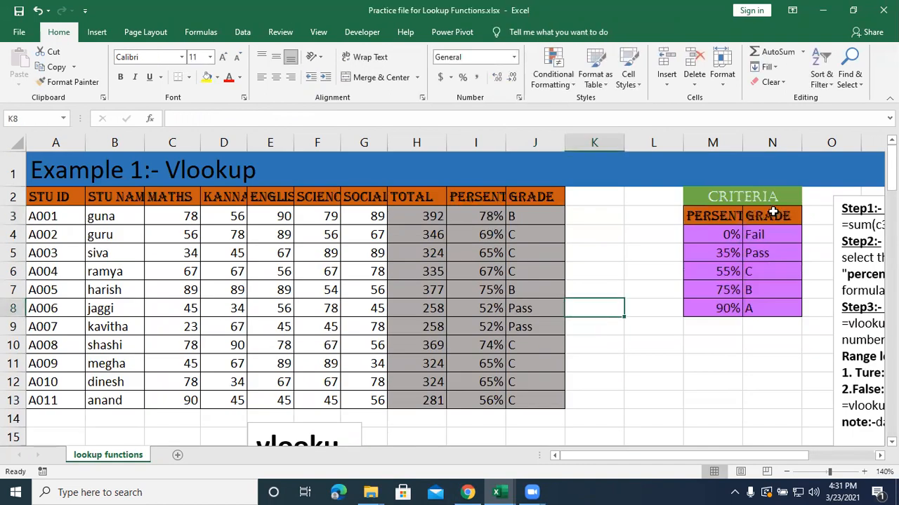
pyautogui.moveTo(712, 218); pyautogui.dragTo(762, 317)
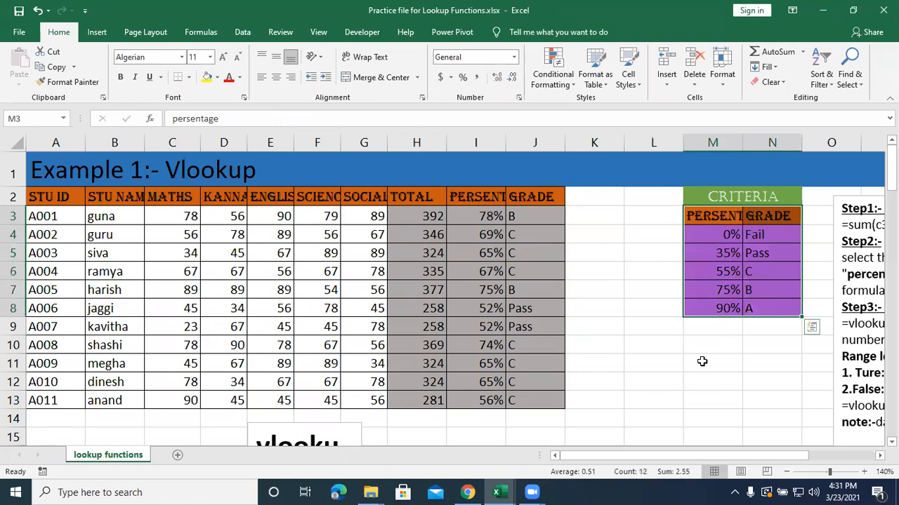
# Widen column L slightly and select the horizontal criteria table L24:Q25 in Example 2.
pyautogui.scroll(-4, 702, 361)
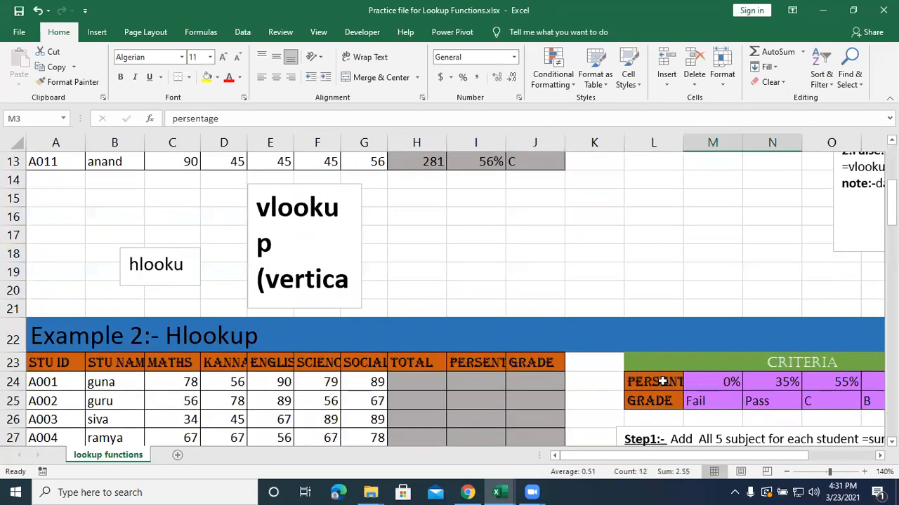
pyautogui.moveTo(683, 143); pyautogui.dragTo(691, 142)
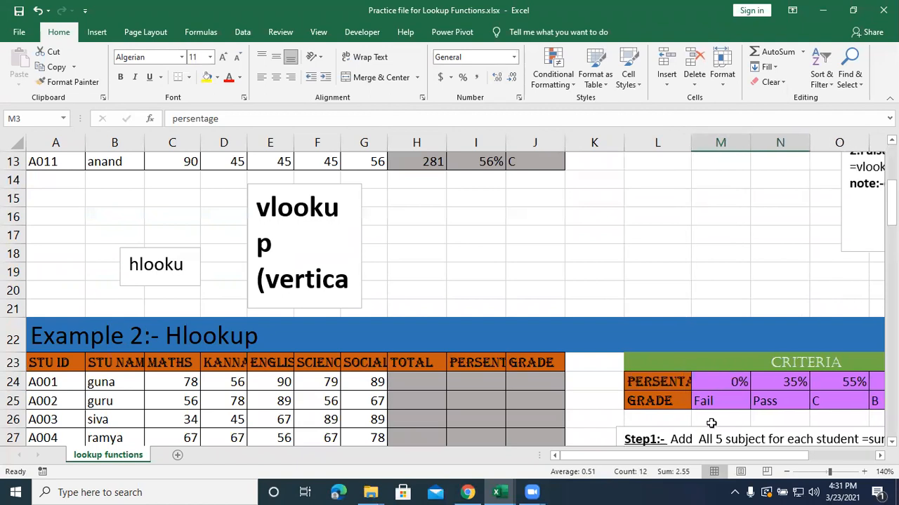
pyautogui.moveTo(679, 382); pyautogui.dragTo(754, 411)
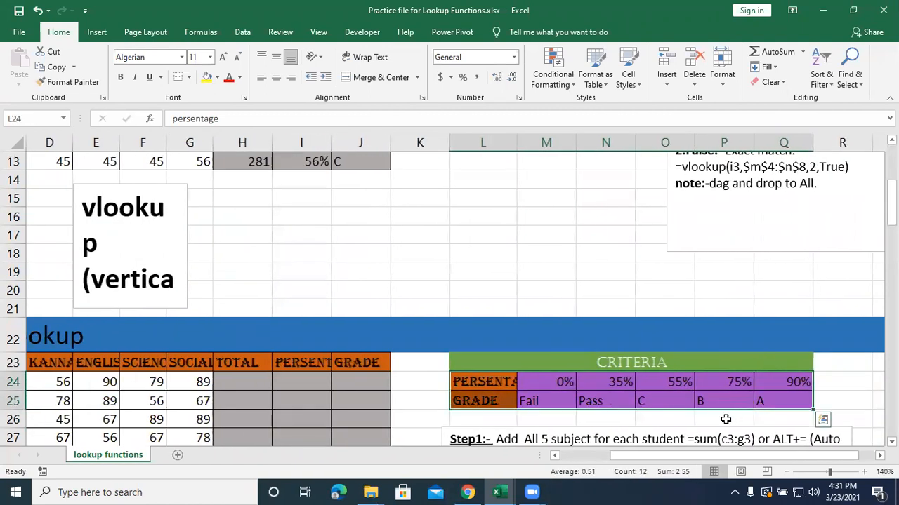
pyautogui.moveTo(683, 456); pyautogui.dragTo(572, 478)
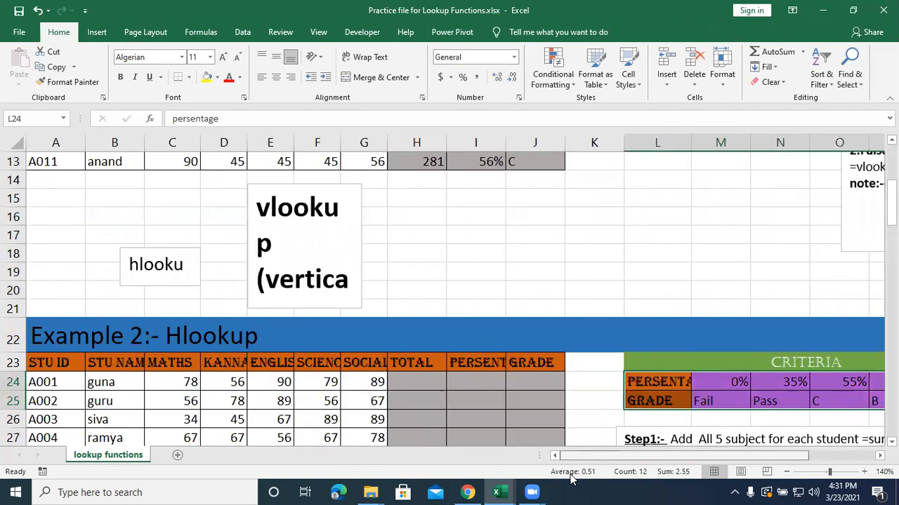
# Review the Total, Percentage and Grade cells of the first student in Example 2, H24 to J24.
pyautogui.scroll(-1, 453, 425)
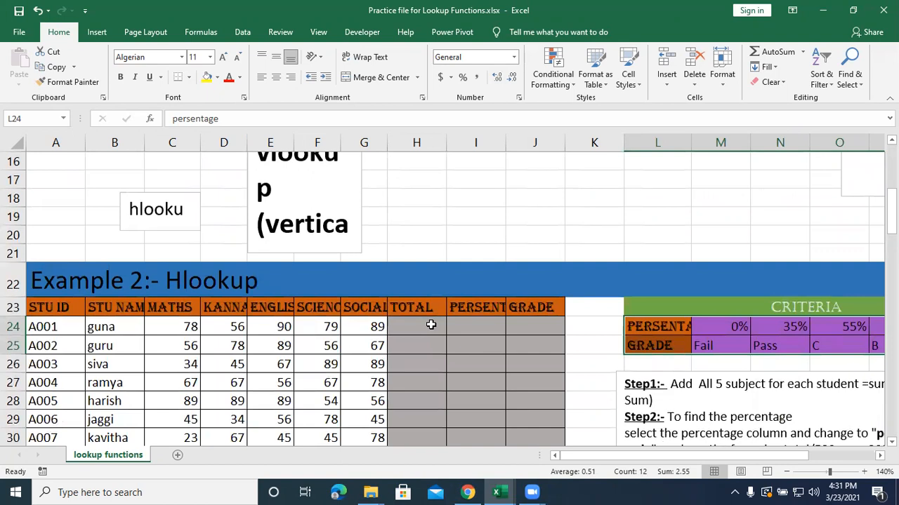
pyautogui.click(431, 325)
pyautogui.click(482, 330)
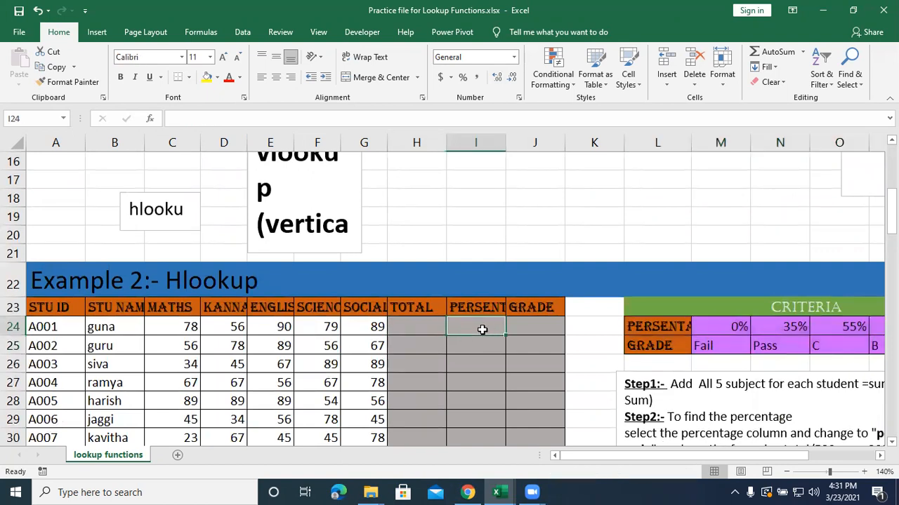
pyautogui.click(520, 326)
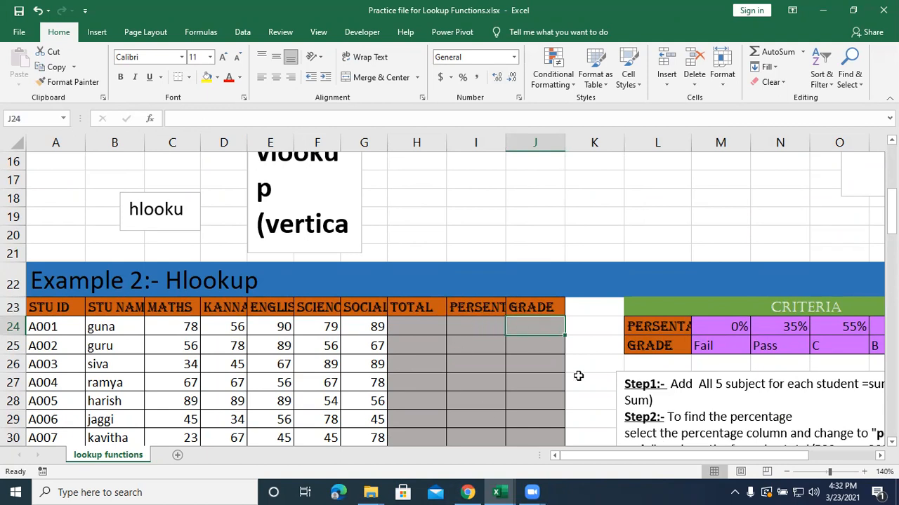
pyautogui.click(437, 325)
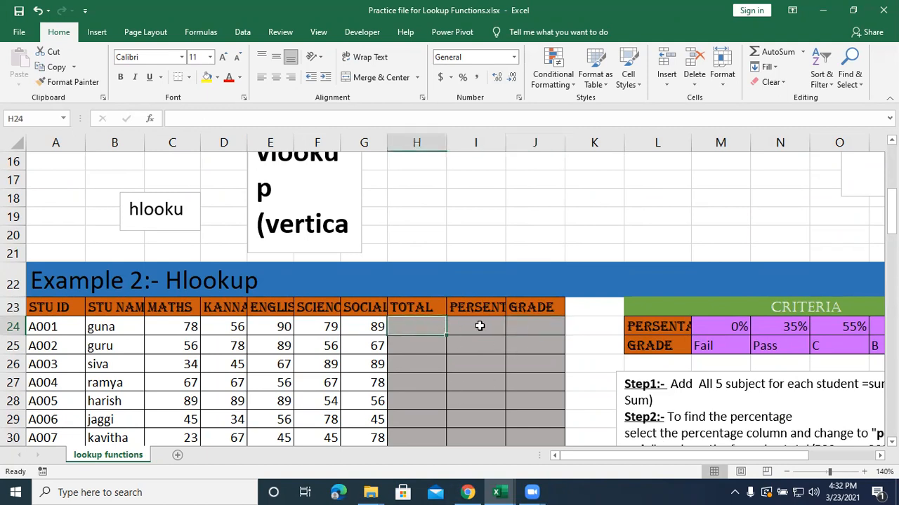
pyautogui.click(479, 326)
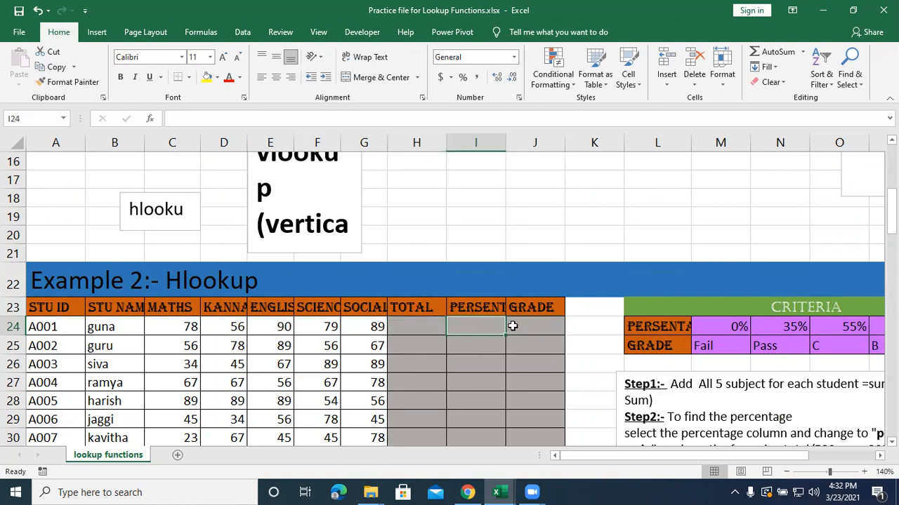
pyautogui.click(498, 36)
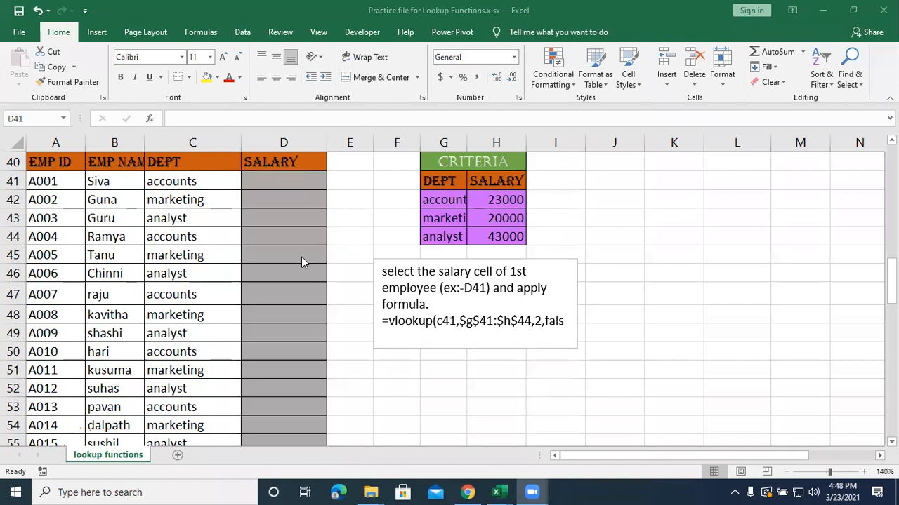
# Look through the Example 3, 4 and 5 exercises and return to the Example 3 salary table and its criteria.
pyautogui.scroll(1, 301, 257)
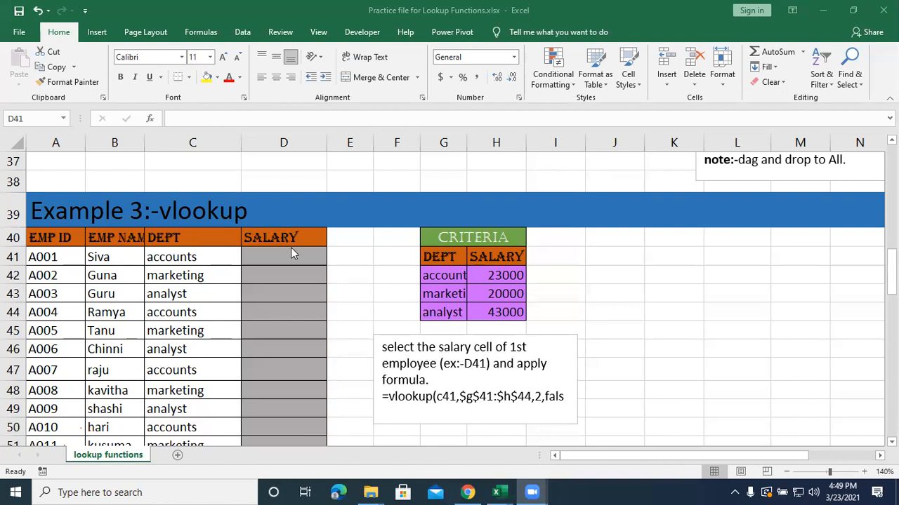
pyautogui.scroll(-4, 513, 270)
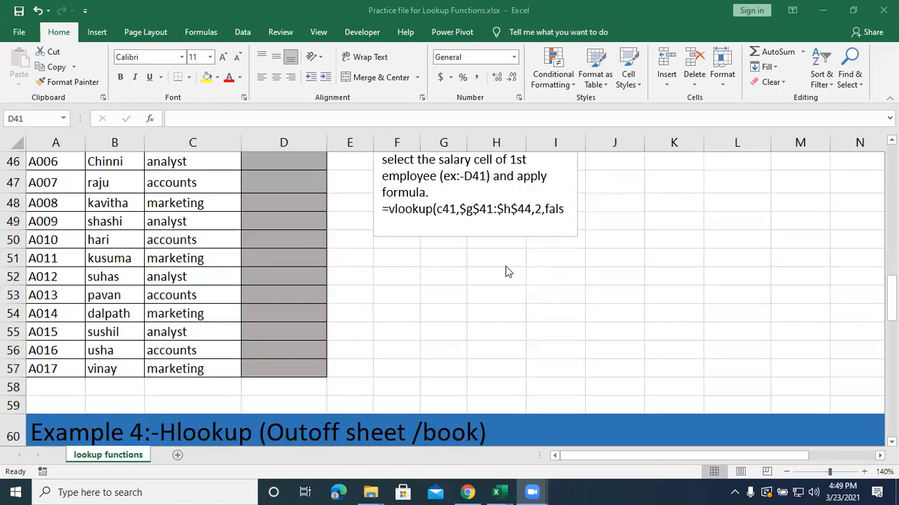
pyautogui.scroll(-6, 495, 273)
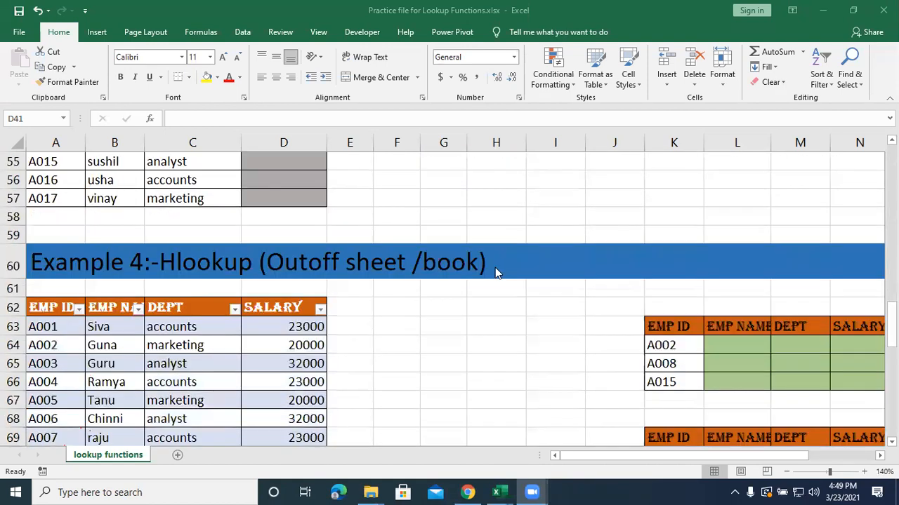
pyautogui.scroll(-3, 495, 273)
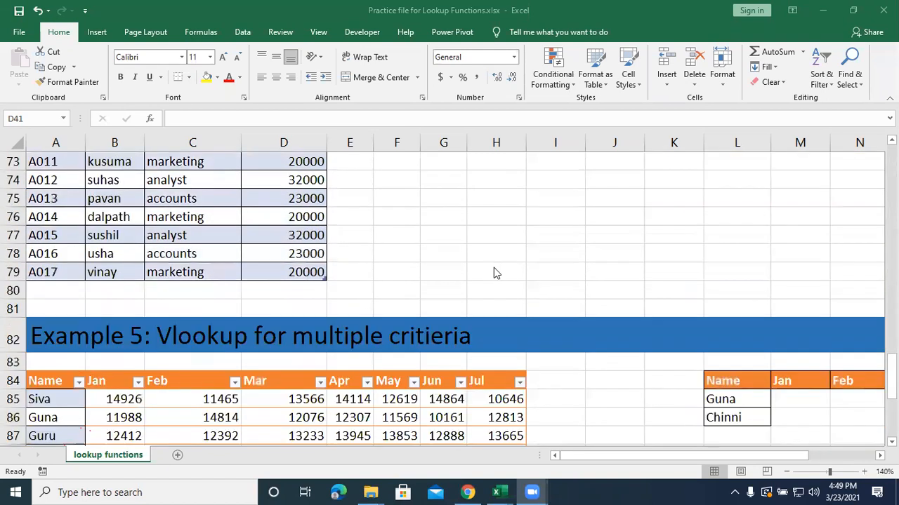
pyautogui.scroll(12, 492, 267)
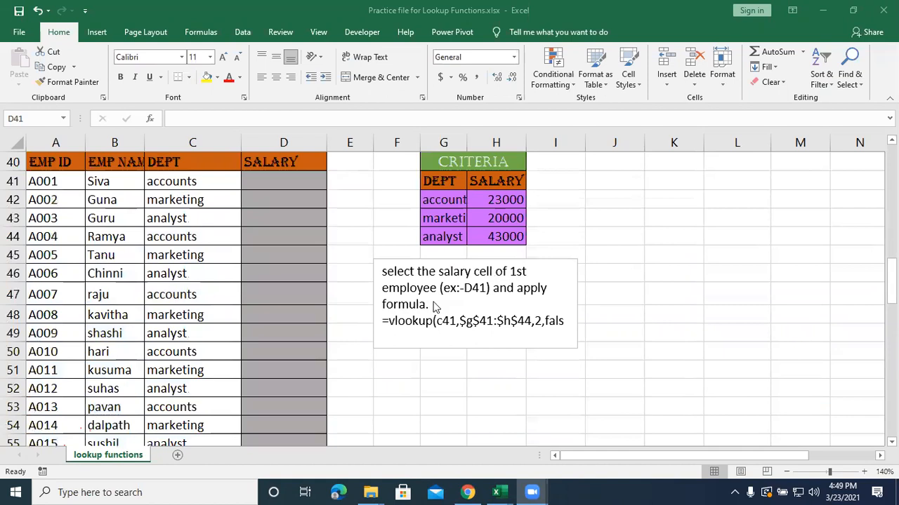
pyautogui.scroll(3, 334, 302)
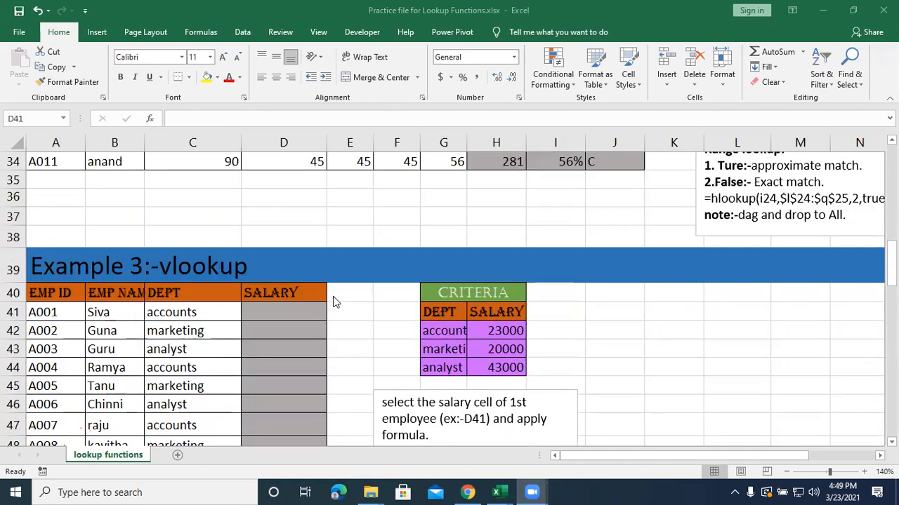
pyautogui.scroll(-3, 333, 300)
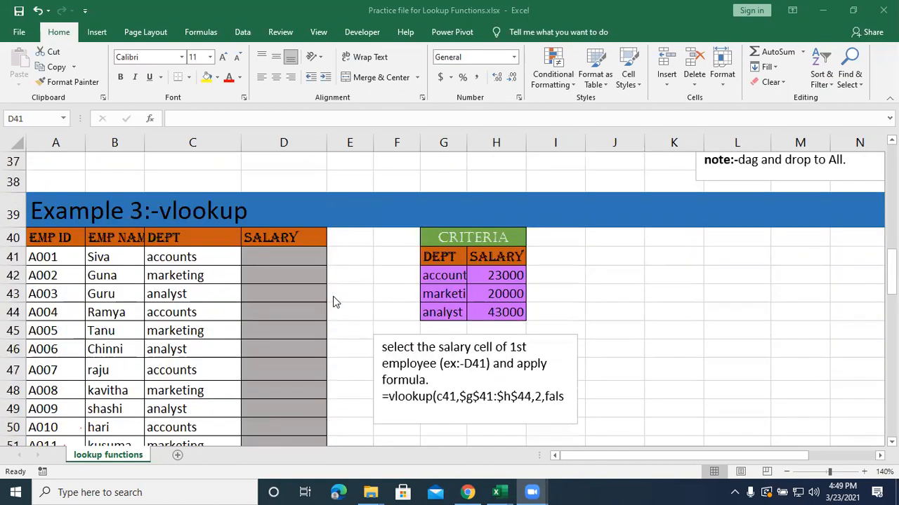
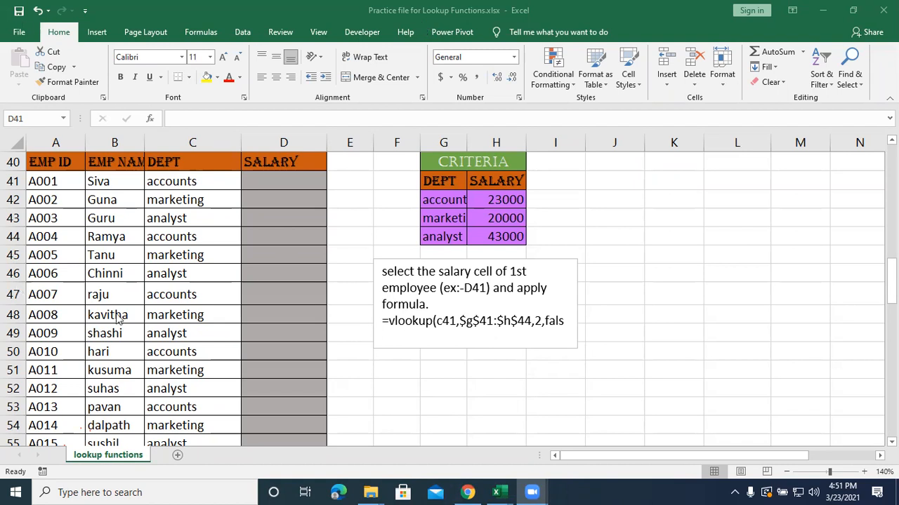
# Start a VLOOKUP in D41 with C41 as lookup value and the absolute range $G$41:$H$44 as table array.
pyautogui.scroll(1, 118, 318)
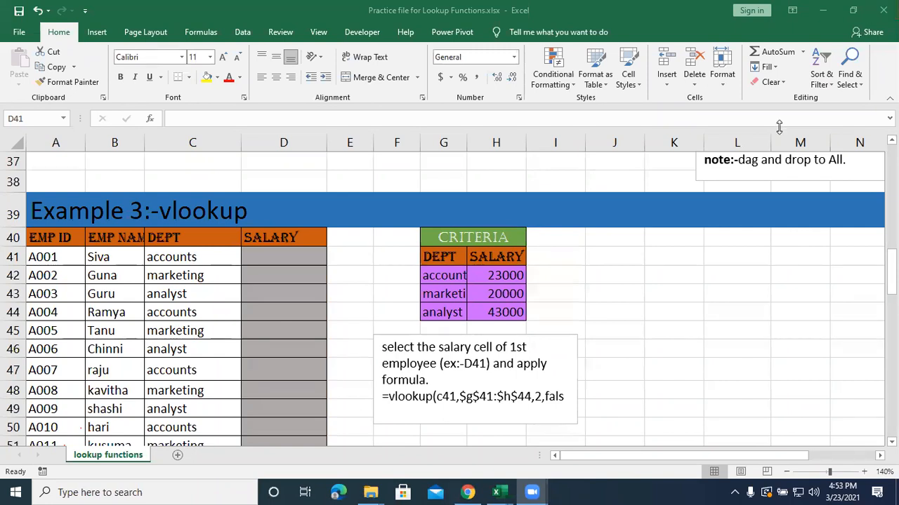
pyautogui.click(278, 254)
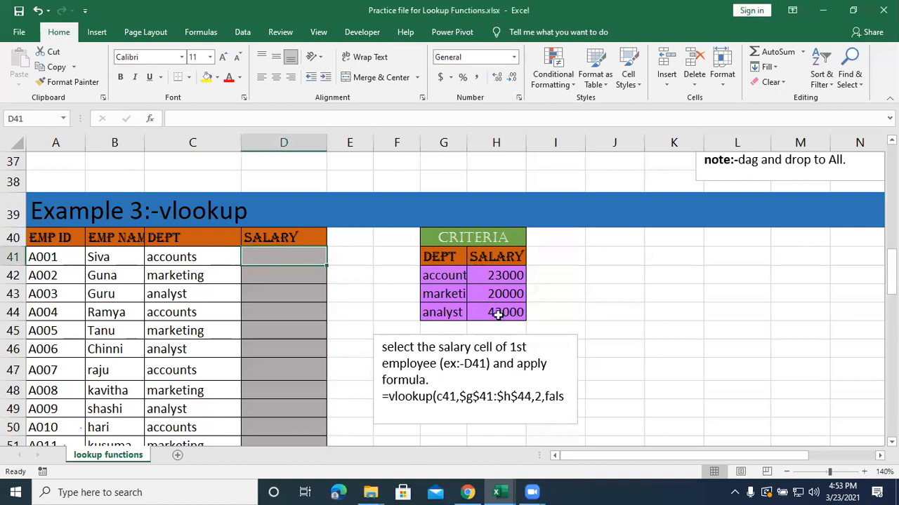
pyautogui.write('=vlook')
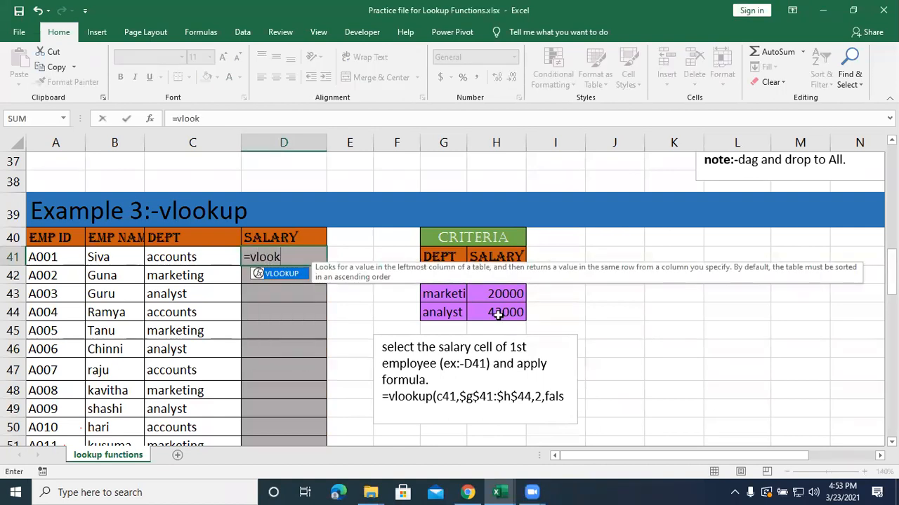
pyautogui.write('up(')
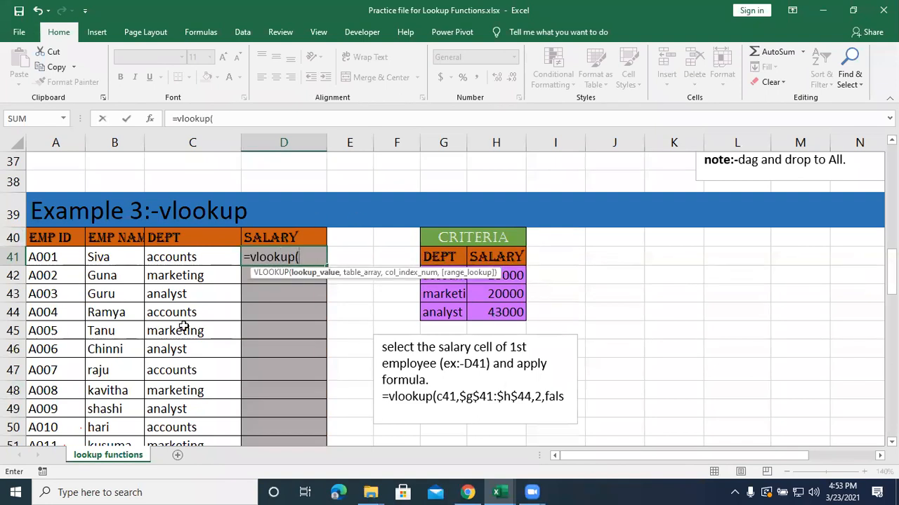
pyautogui.click(178, 259)
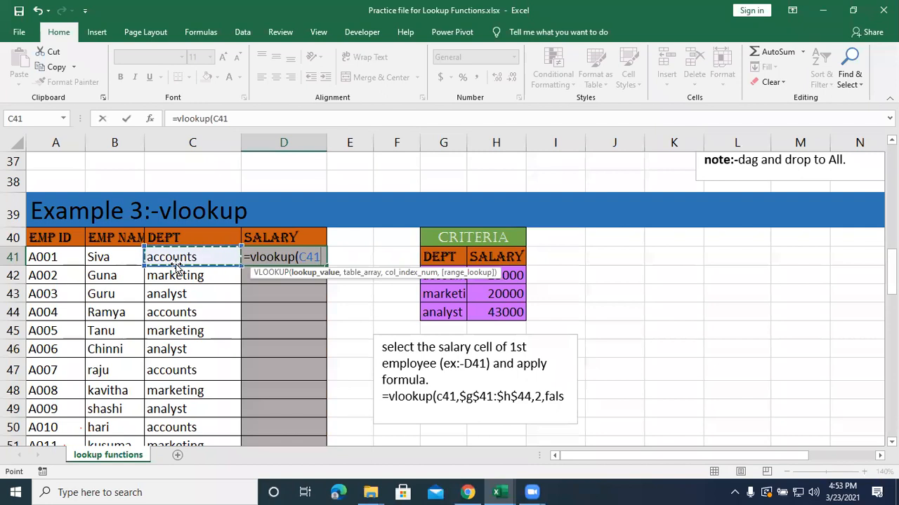
pyautogui.write(',')
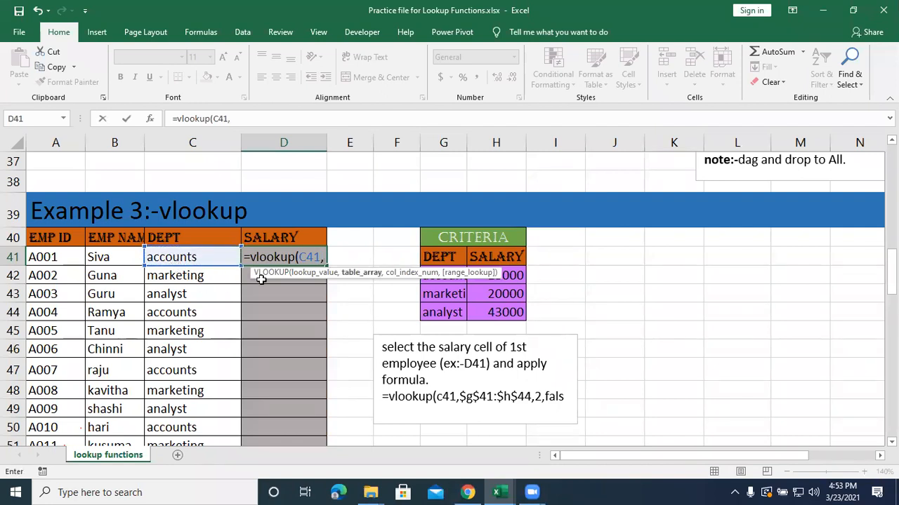
pyautogui.click(439, 257)
pyautogui.moveTo(439, 257); pyautogui.dragTo(487, 311)
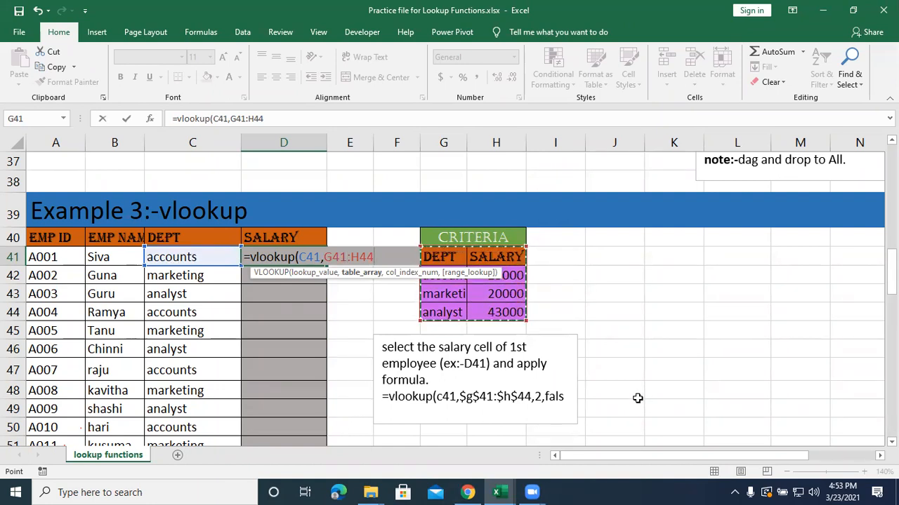
pyautogui.press('F4')
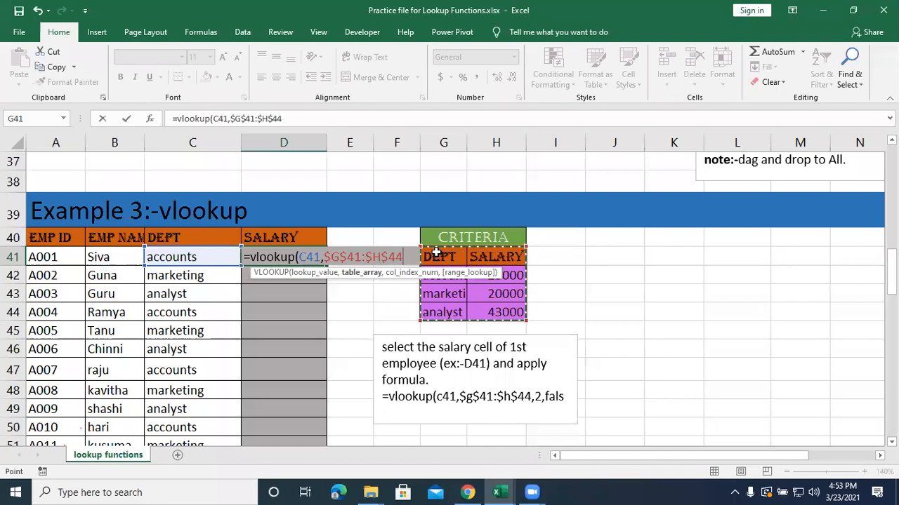
# Complete the D41 formula with column index 2 and 0 for an exact match.
pyautogui.write(',')
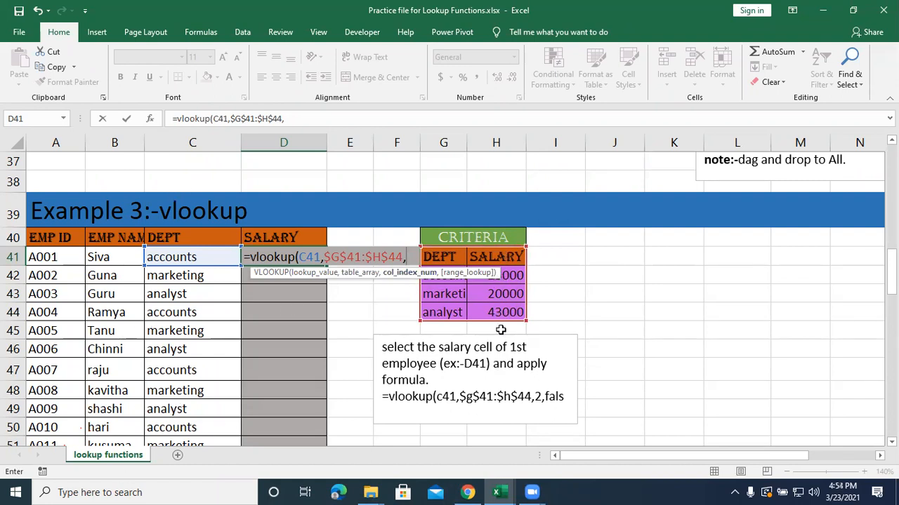
pyautogui.write('2,')
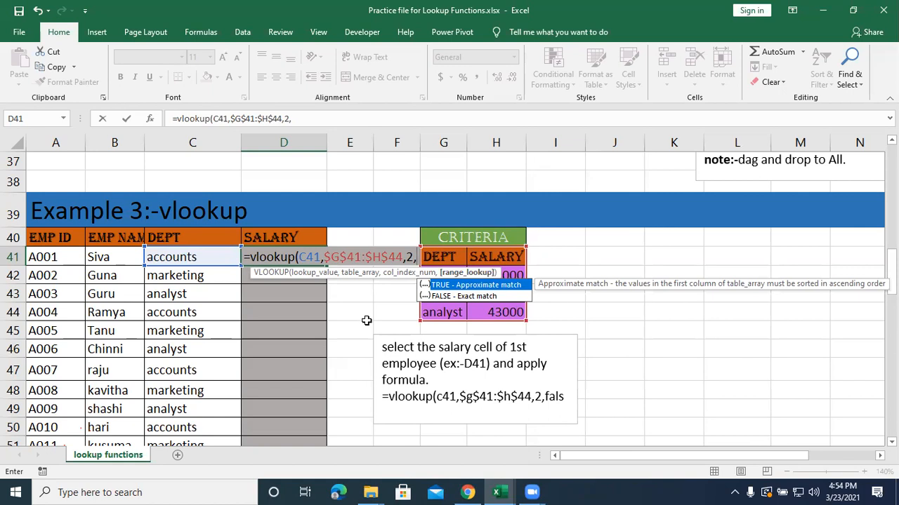
pyautogui.write('0)')
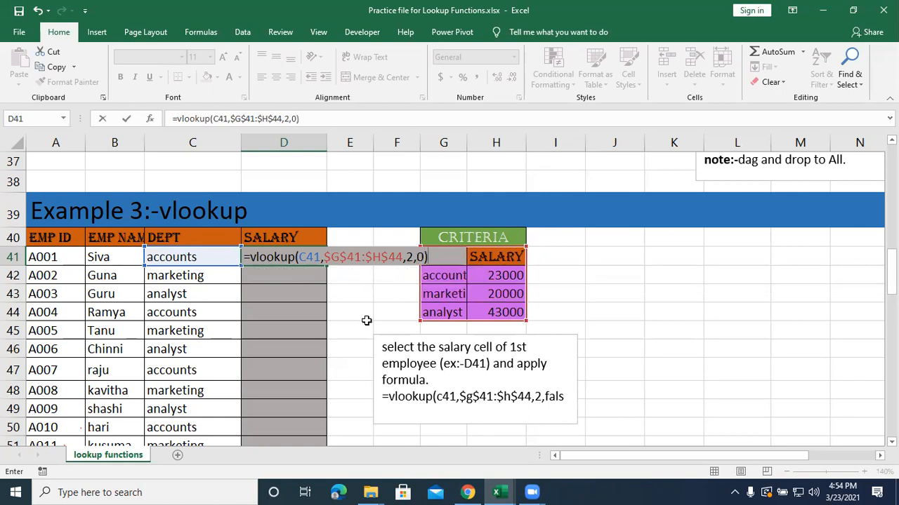
pyautogui.press('Return')
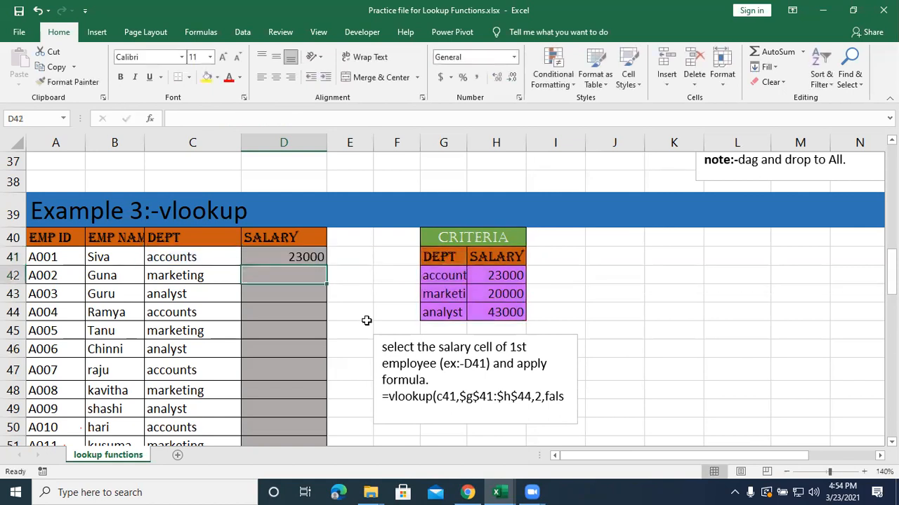
# Fill the D41 salary formula down to all employees in Example 3 and check the formula's references in D41.
pyautogui.click(302, 258)
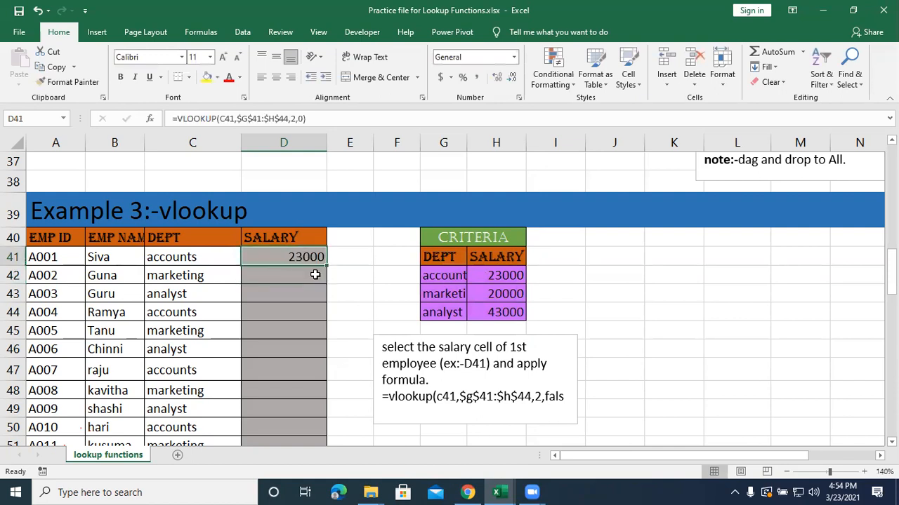
pyautogui.doubleClick(325, 267)
pyautogui.scroll(-3, 320, 275)
pyautogui.scroll(3, 321, 275)
pyautogui.doubleClick(309, 258)
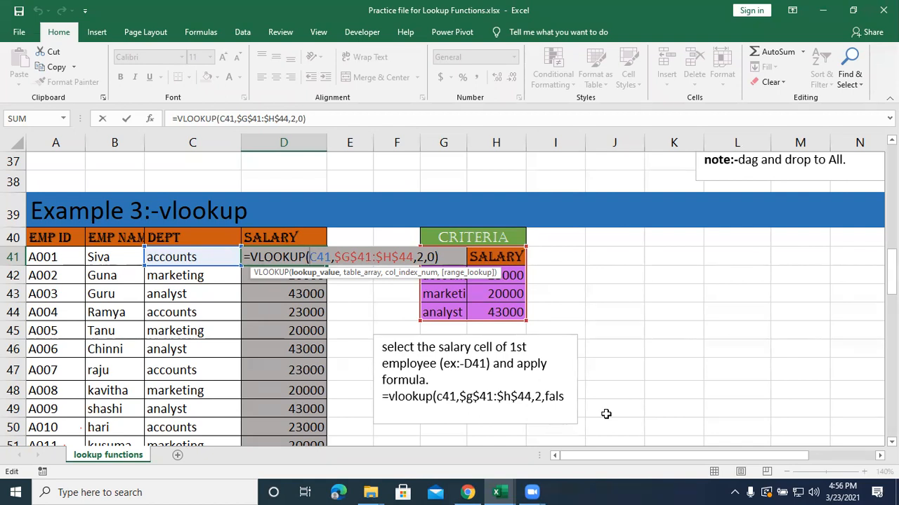
pyautogui.press('Return')
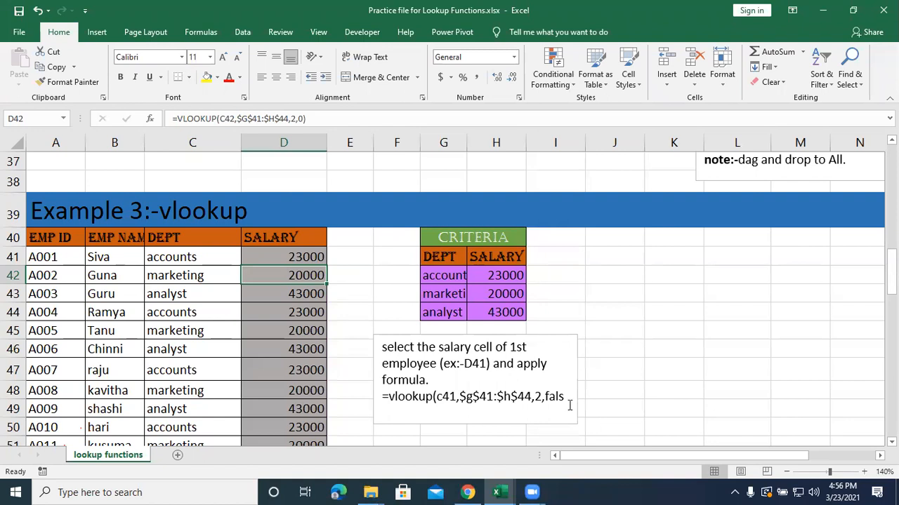
# Look through the filled Example 3 salaries and the Example 4 employee table with its empty lookup tables.
pyautogui.scroll(-2, 539, 406)
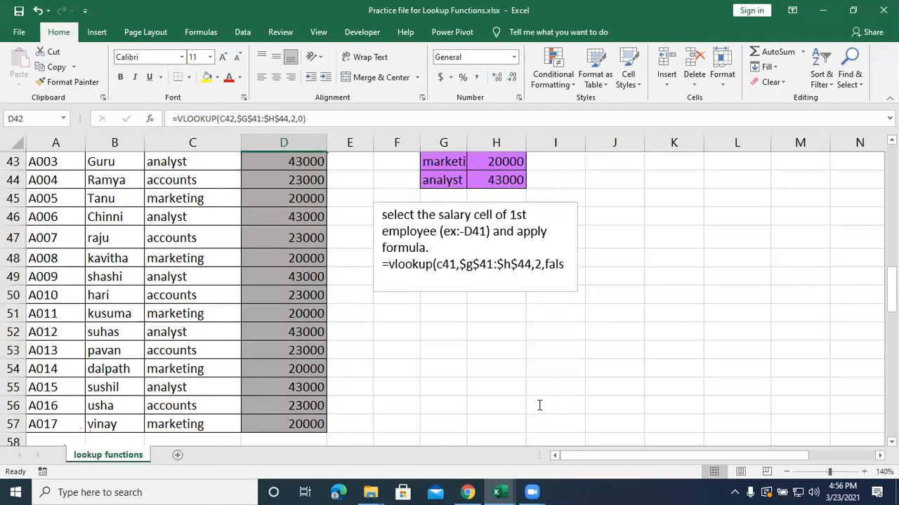
pyautogui.scroll(-4, 539, 405)
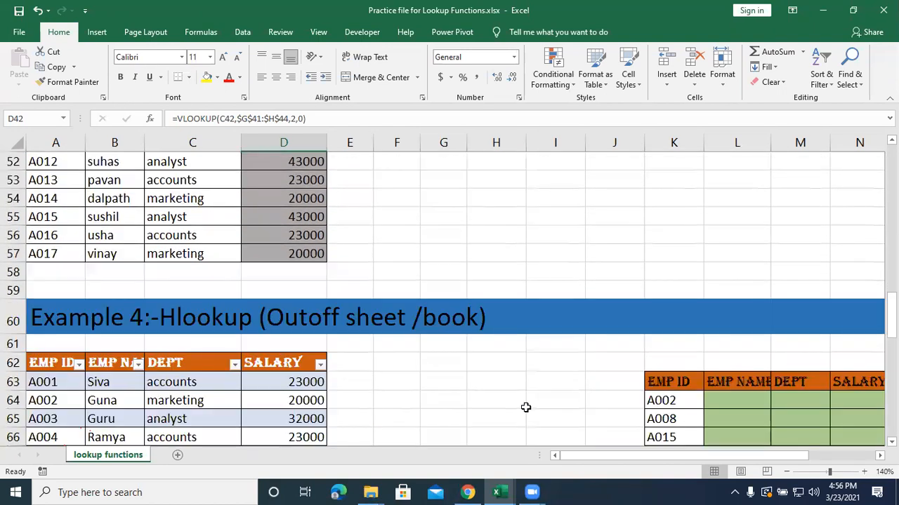
pyautogui.scroll(-2, 525, 407)
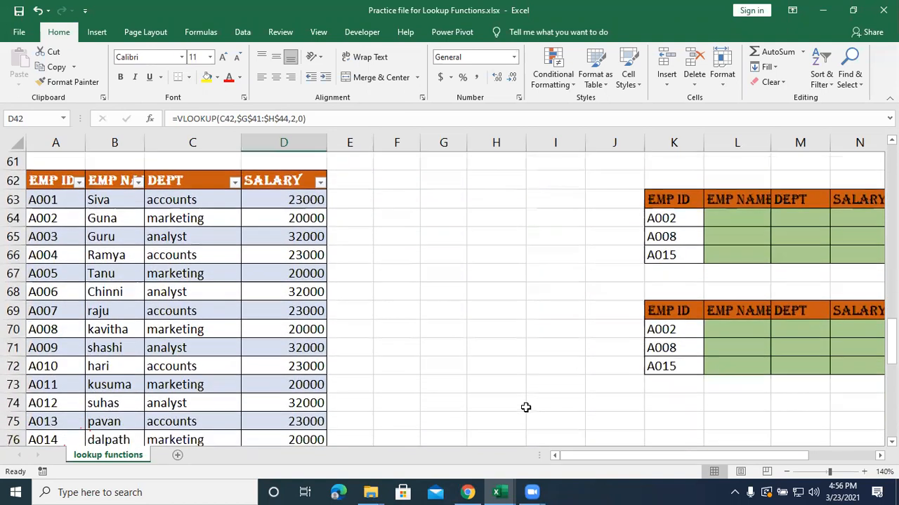
pyautogui.click(448, 382)
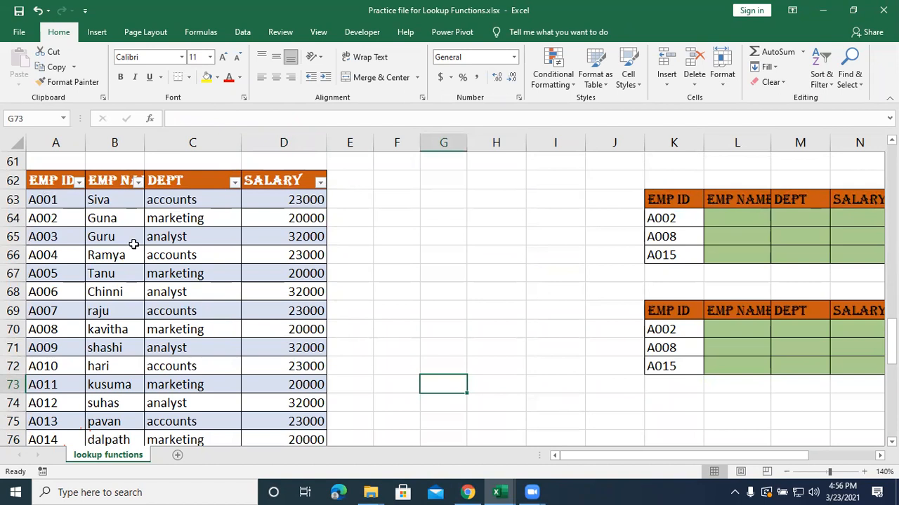
pyautogui.scroll(4, 139, 283)
pyautogui.scroll(-3, 138, 289)
pyautogui.click(120, 307)
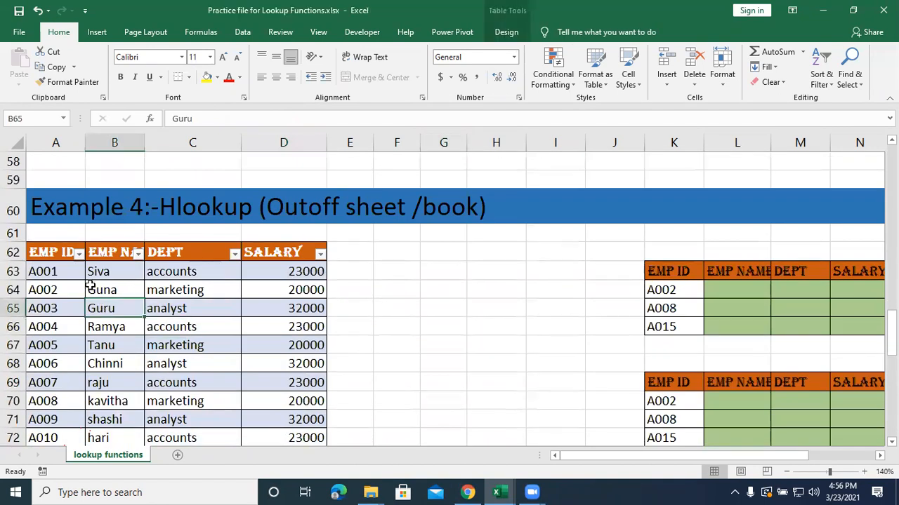
pyautogui.scroll(-2, 89, 275)
pyautogui.scroll(2, 89, 275)
# Select the data of the Example 4 employee table and inspect its table name in the table properties.
pyautogui.click(205, 327)
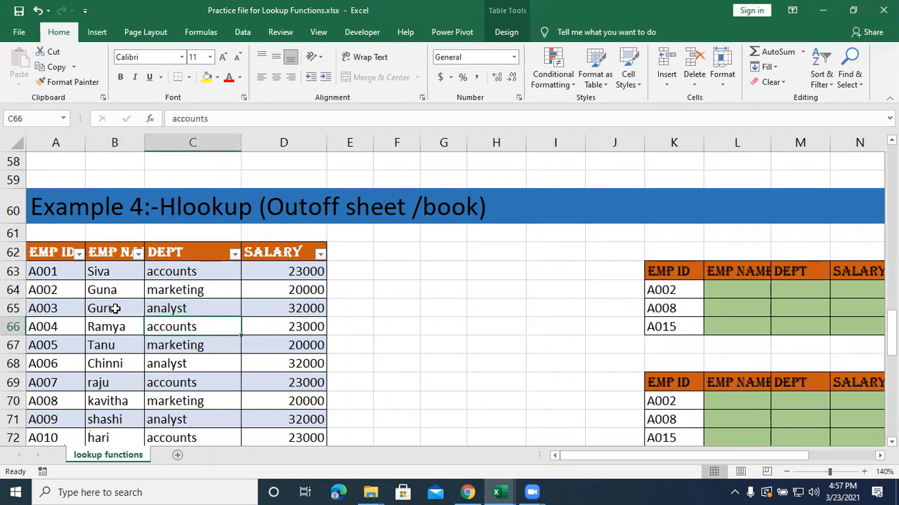
pyautogui.hotkey('ctrl', 'a')
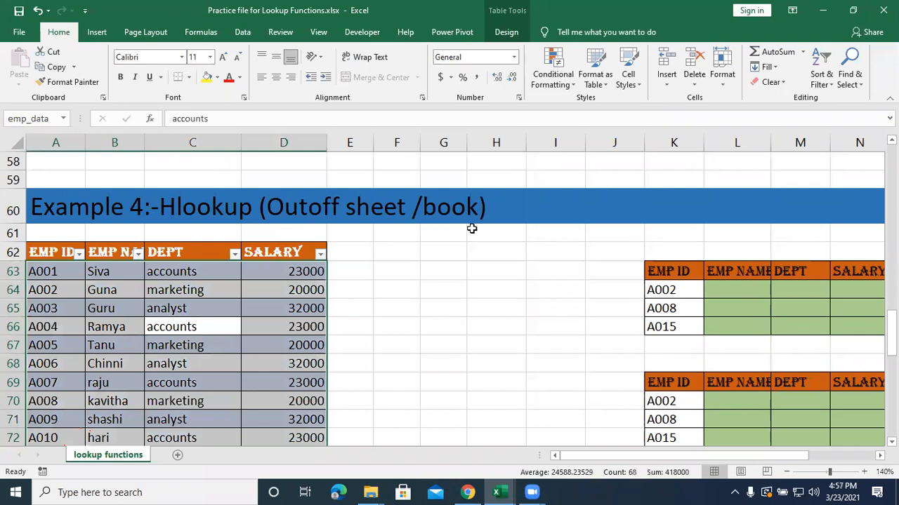
pyautogui.click(507, 35)
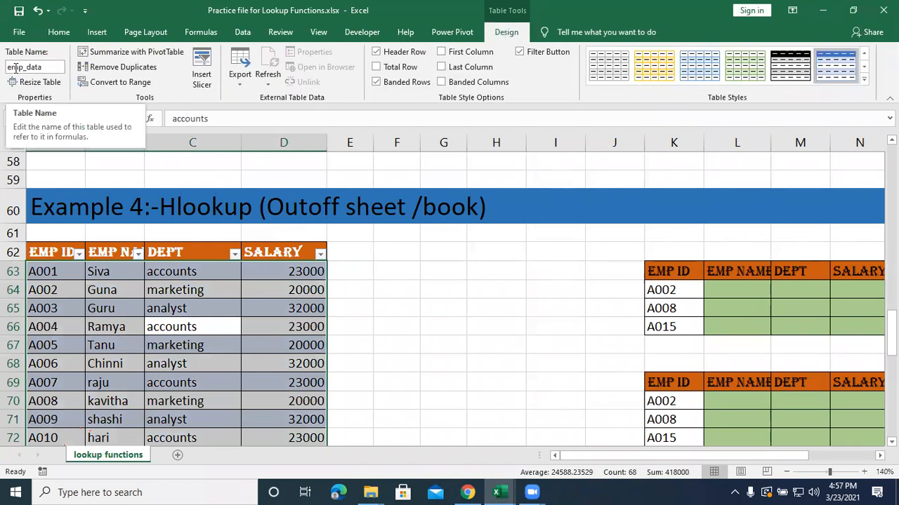
pyautogui.click(37, 72)
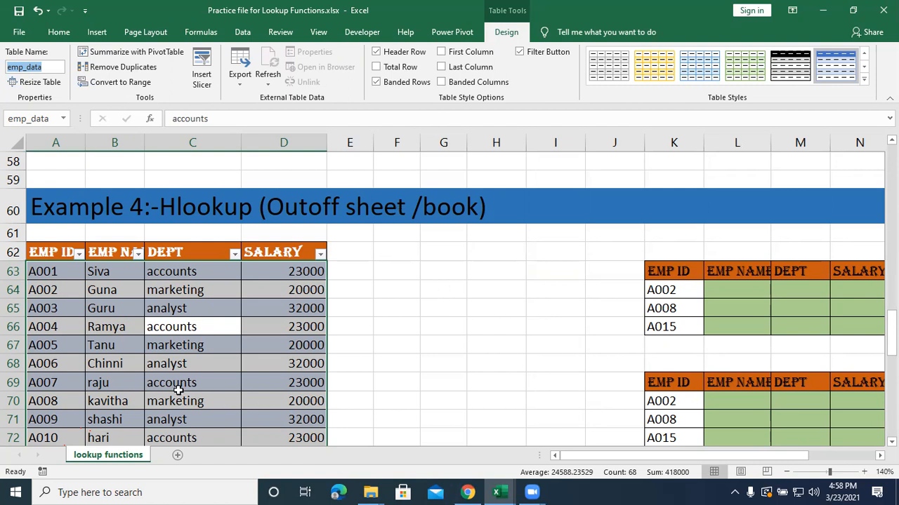
pyautogui.click(205, 386)
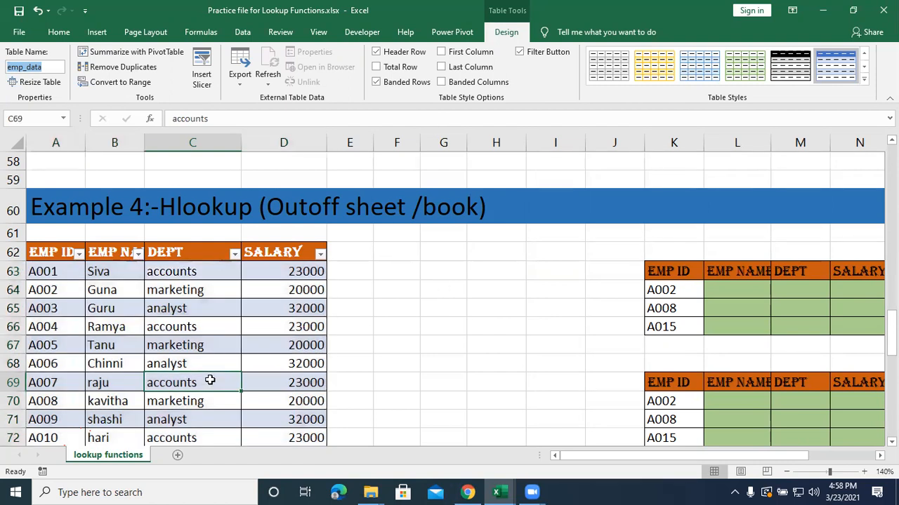
pyautogui.click(504, 33)
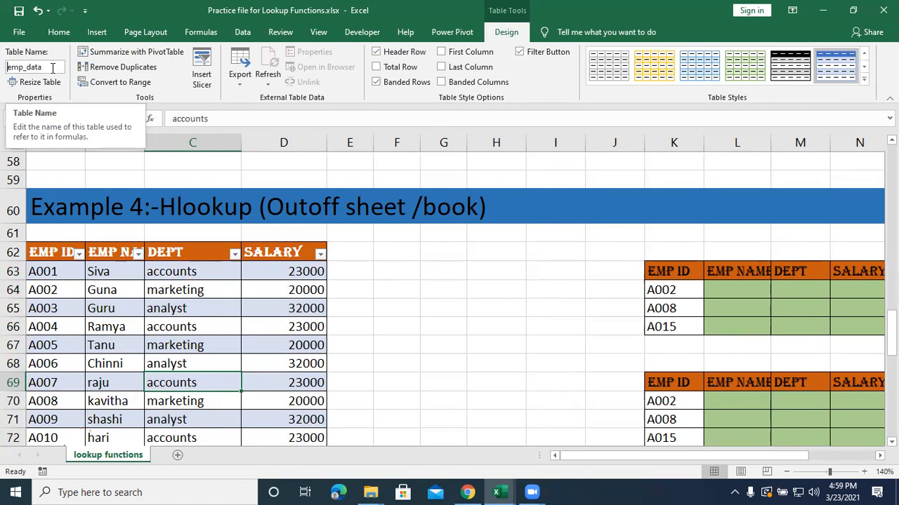
pyautogui.click(431, 289)
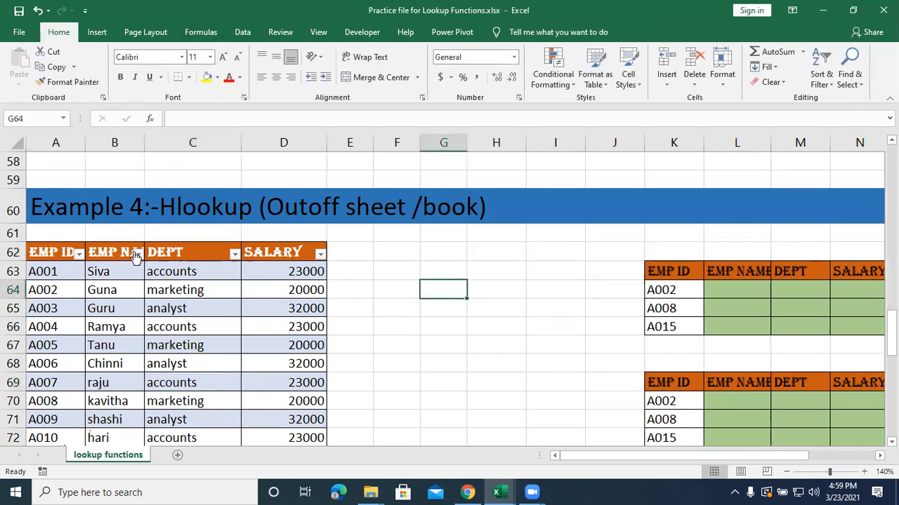
# Select the whole Example 4 employee table A62:D79 and convert it to a normal range.
pyautogui.scroll(-2, 43, 255)
pyautogui.moveTo(56, 180); pyautogui.dragTo(271, 401)
pyautogui.click(490, 36)
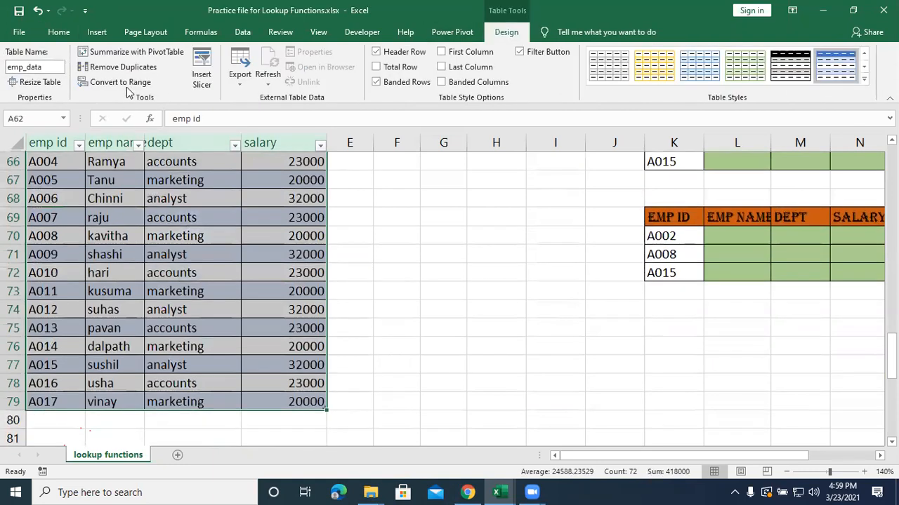
pyautogui.click(128, 85)
pyautogui.click(428, 281)
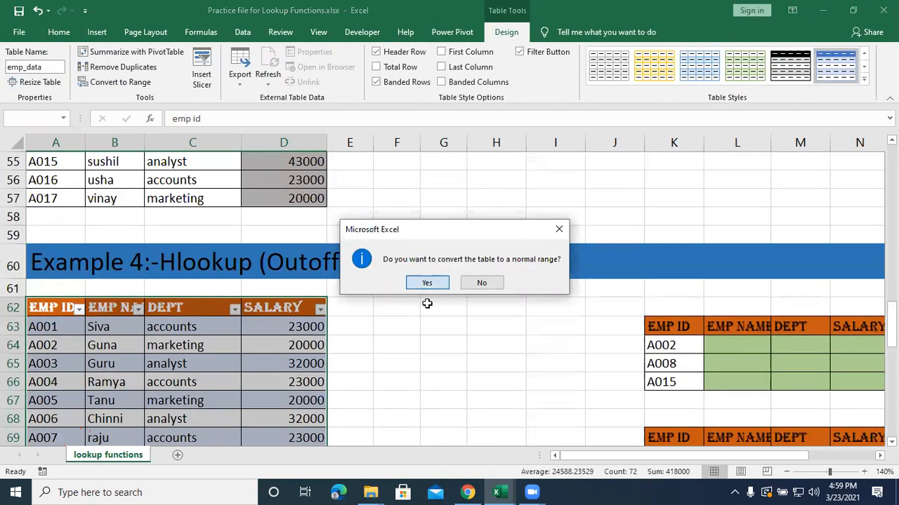
pyautogui.click(393, 336)
pyautogui.scroll(-1, 329, 320)
pyautogui.click(172, 325)
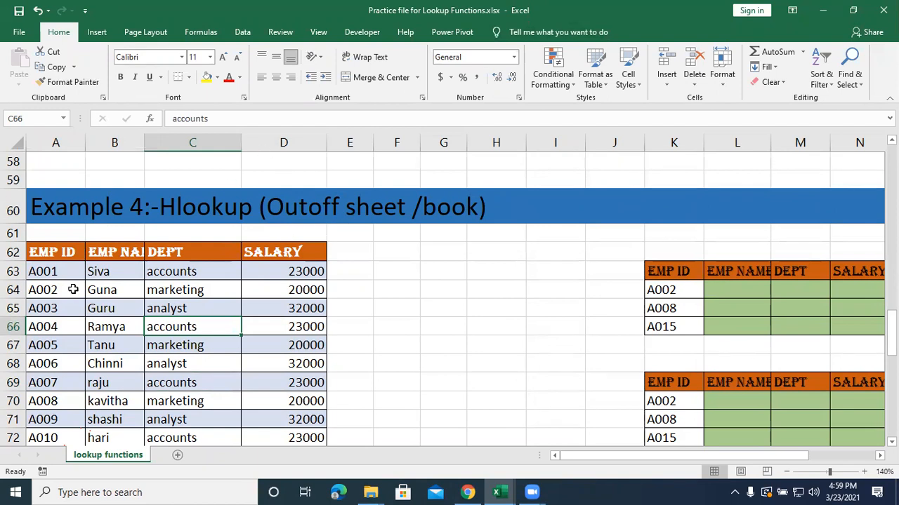
# Create a table with headers from the Example 4 employee range A62:D79.
pyautogui.scroll(-1, 78, 200)
pyautogui.moveTo(71, 180); pyautogui.dragTo(292, 400)
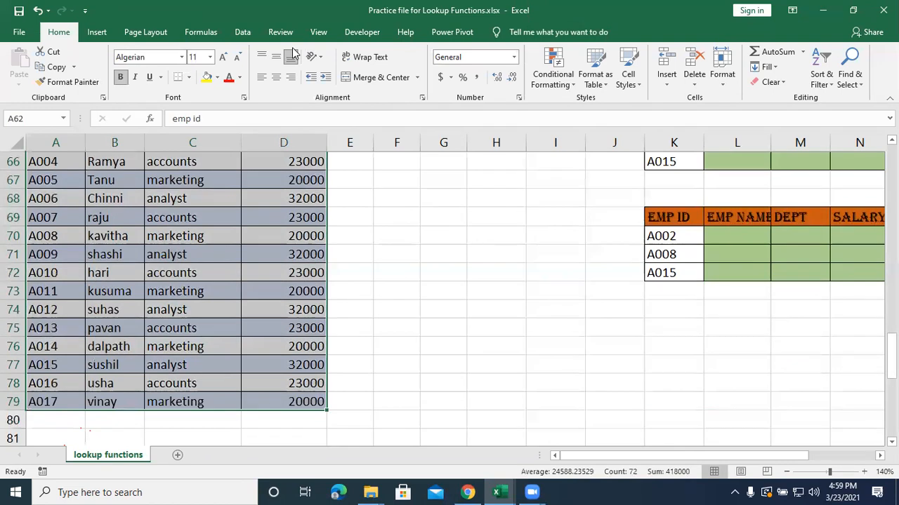
pyautogui.click(96, 32)
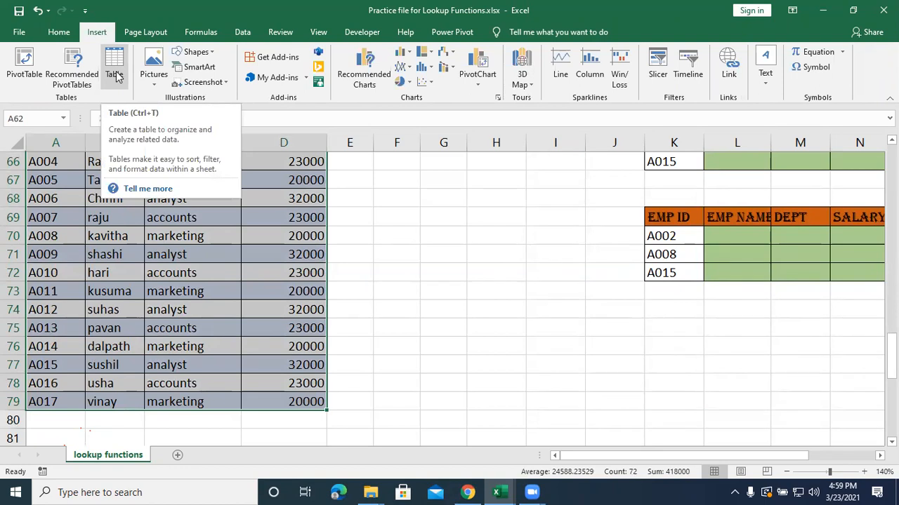
pyautogui.click(116, 75)
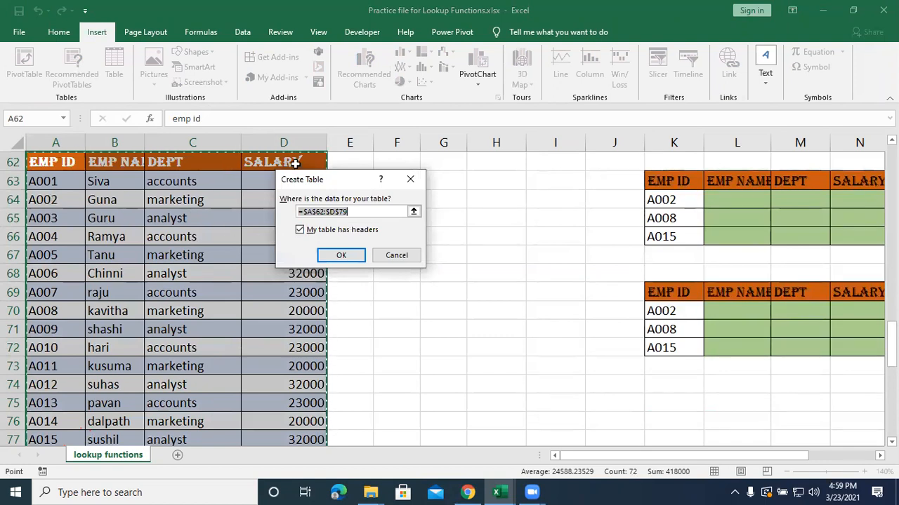
pyautogui.click(341, 257)
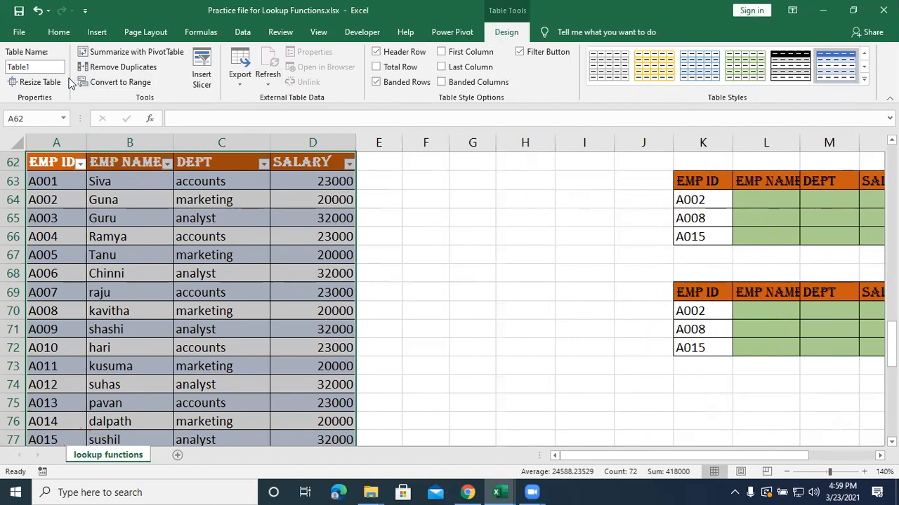
# Rename the Example 4 employee table as Emp_Data.
pyautogui.click(28, 68)
pyautogui.doubleClick(32, 70)
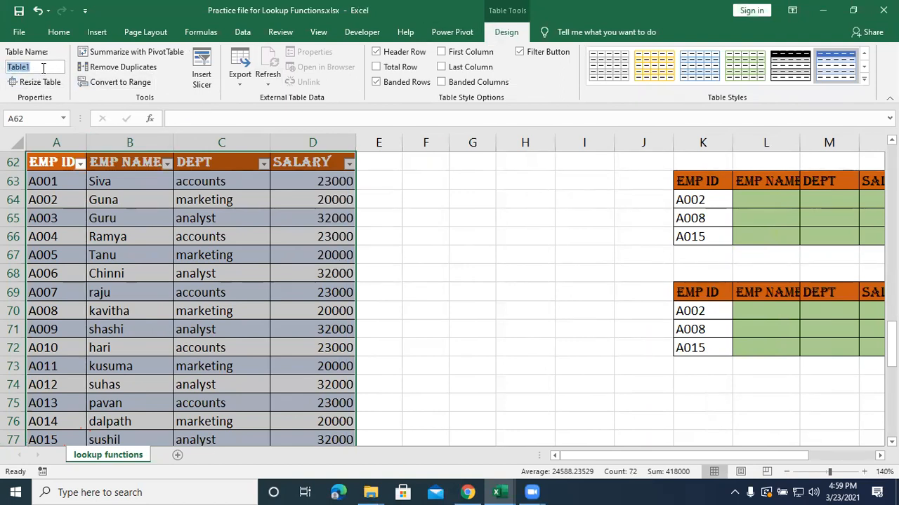
pyautogui.write('emp+')
pyautogui.press('BackSpace')
pyautogui.write('_Data')
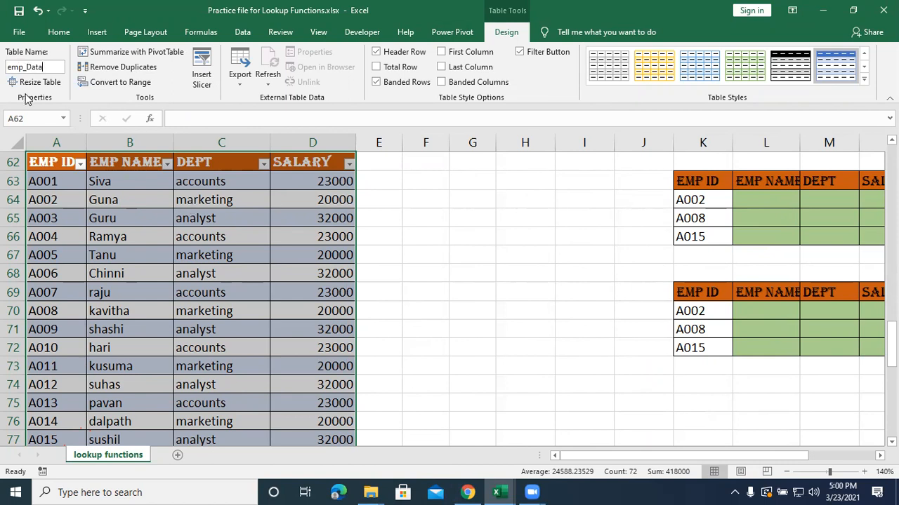
pyautogui.press('BackSpace')
pyautogui.write('E')
pyautogui.press('Return')
pyautogui.click(204, 324)
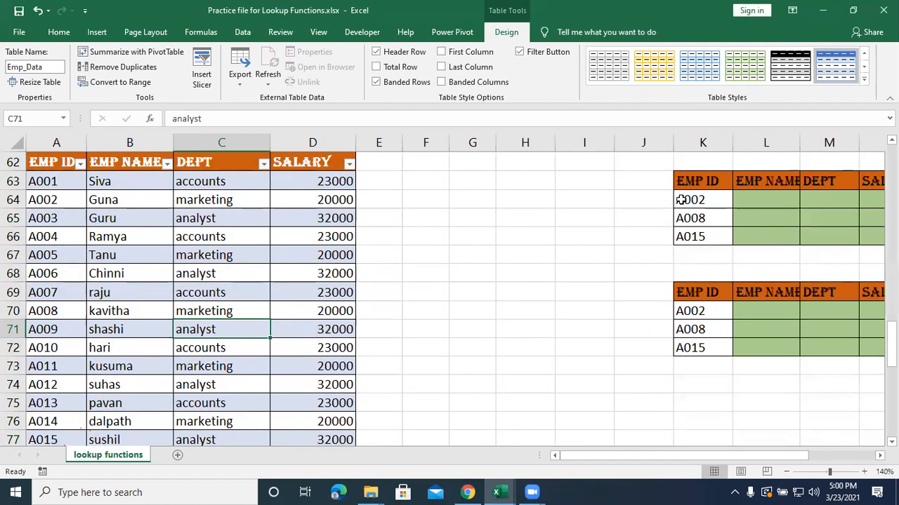
# Examine the employee IDs and the empty EMP NAME, DEPT and SALARY cells of the first Example 4 lookup table.
pyautogui.moveTo(587, 455); pyautogui.dragTo(697, 464)
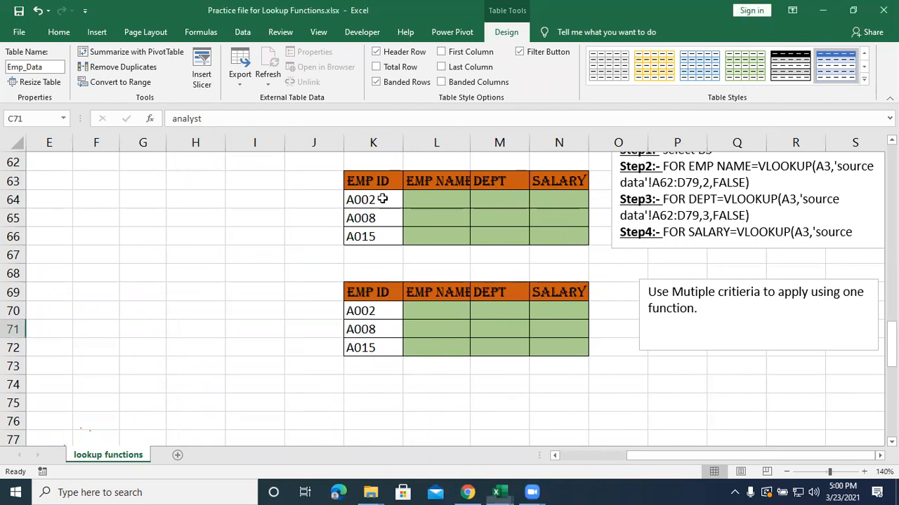
pyautogui.press('F2')
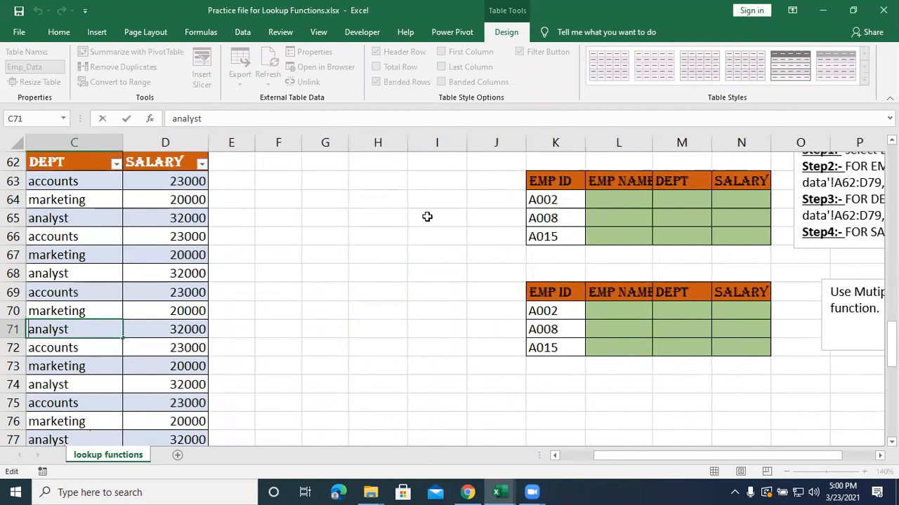
pyautogui.click(566, 219)
pyautogui.click(551, 181)
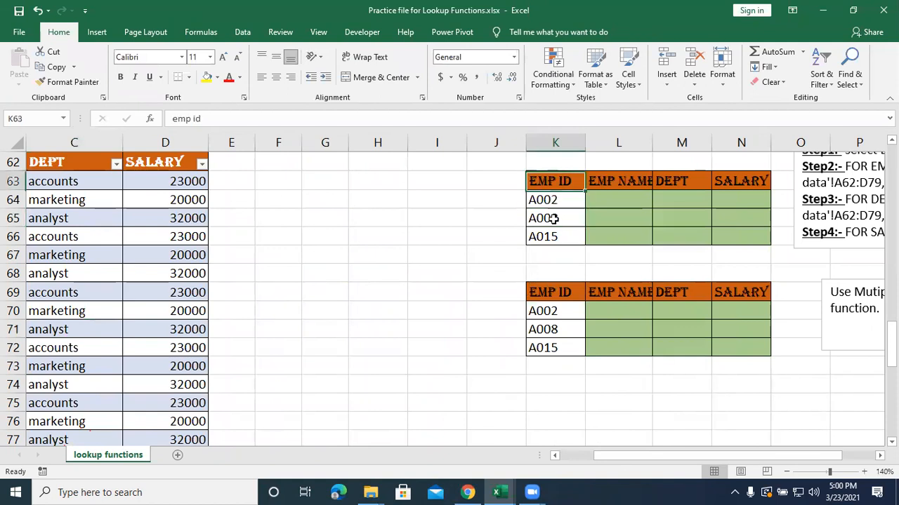
pyautogui.hotkey('ctrl', 'shift', 'Down')
pyautogui.moveTo(658, 458); pyautogui.dragTo(717, 463)
pyautogui.click(445, 199)
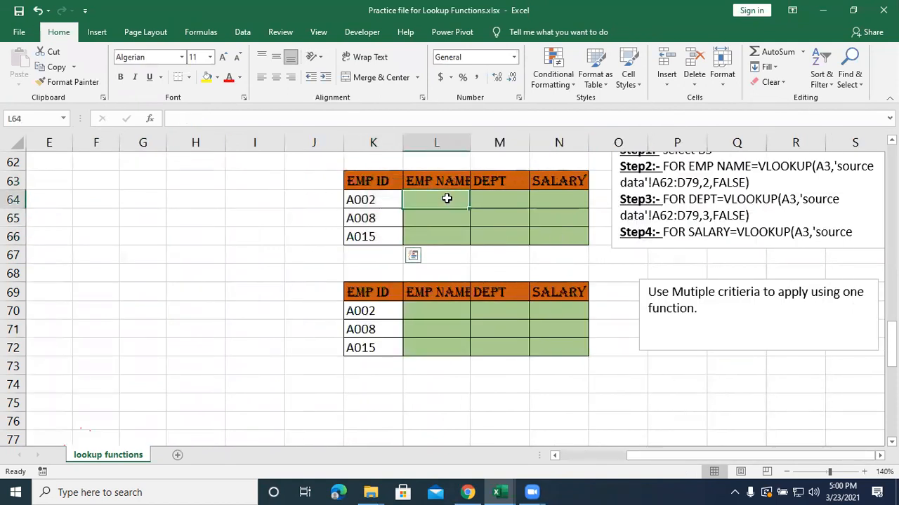
pyautogui.click(517, 201)
pyautogui.click(548, 202)
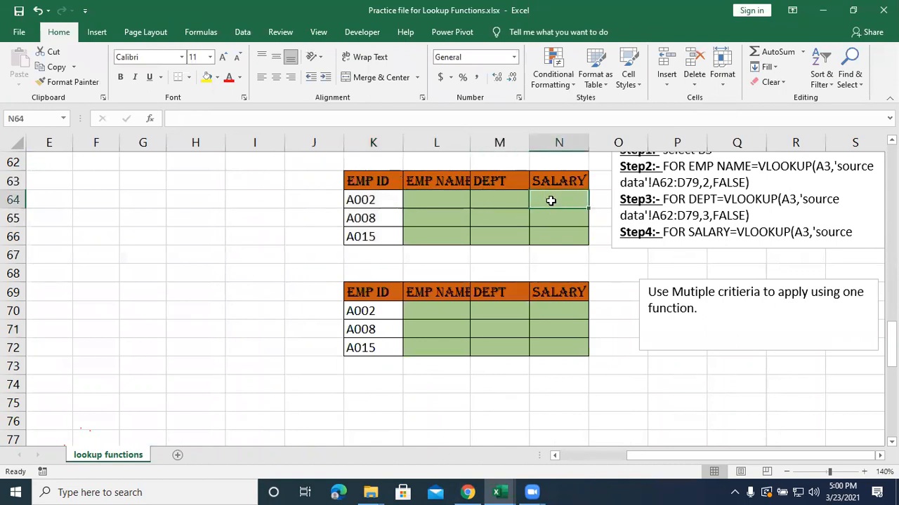
pyautogui.click(432, 203)
pyautogui.click(484, 208)
pyautogui.click(552, 201)
pyautogui.click(422, 195)
pyautogui.click(485, 197)
pyautogui.click(563, 199)
pyautogui.click(443, 205)
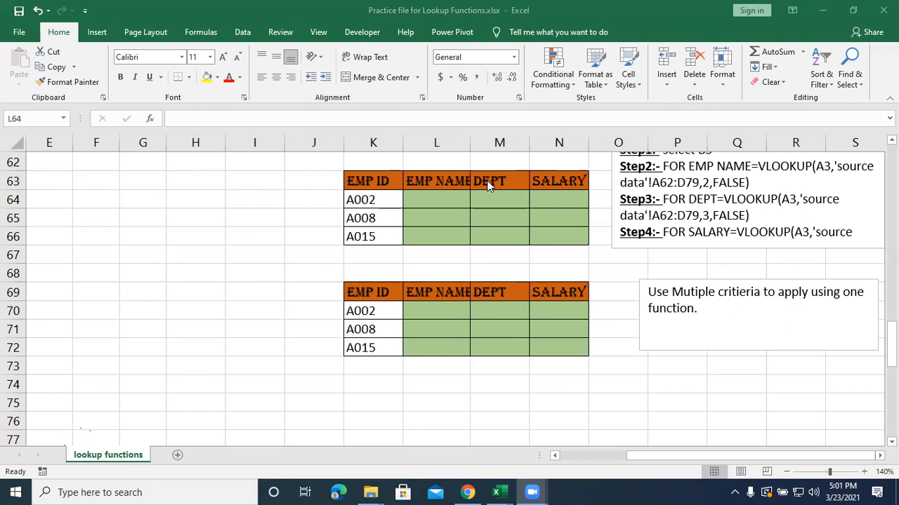
# Look over the second Example 4 lookup table, its multiple criteria note and the start of the following example.
pyautogui.scroll(-1, 490, 186)
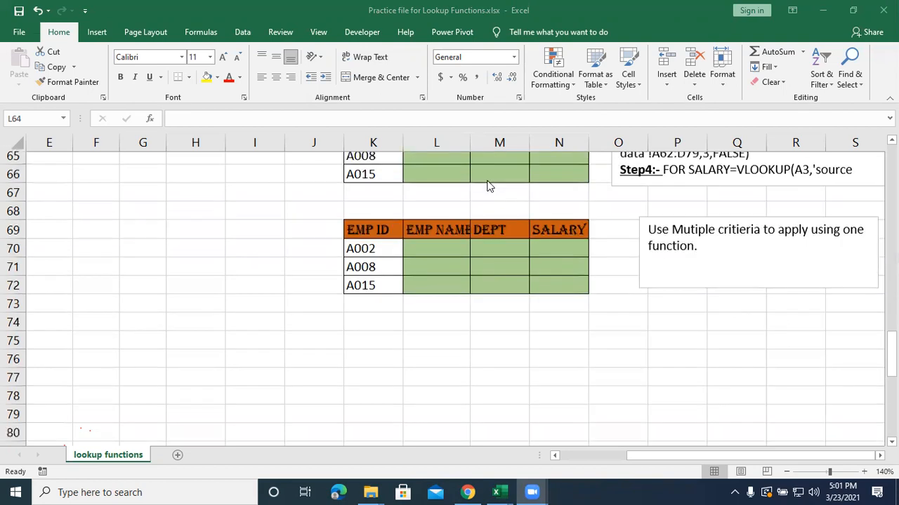
pyautogui.scroll(-2, 490, 186)
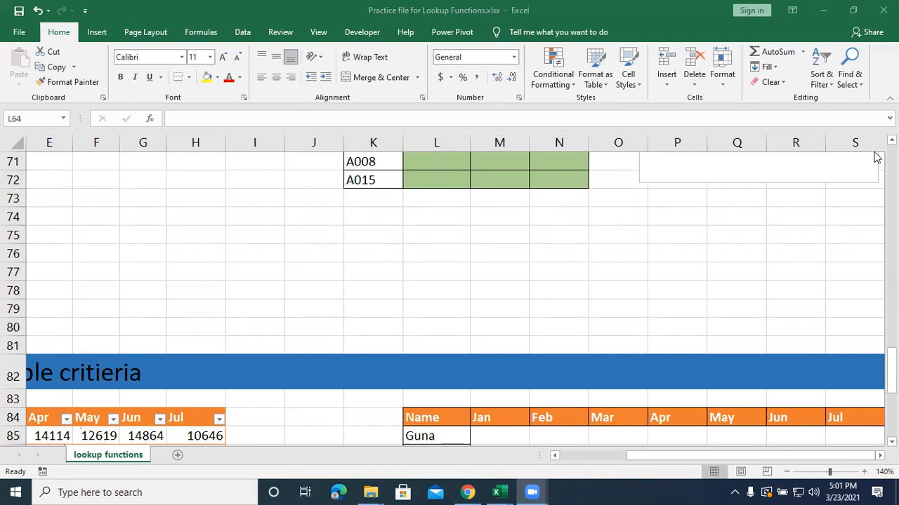
pyautogui.scroll(1, 449, 281)
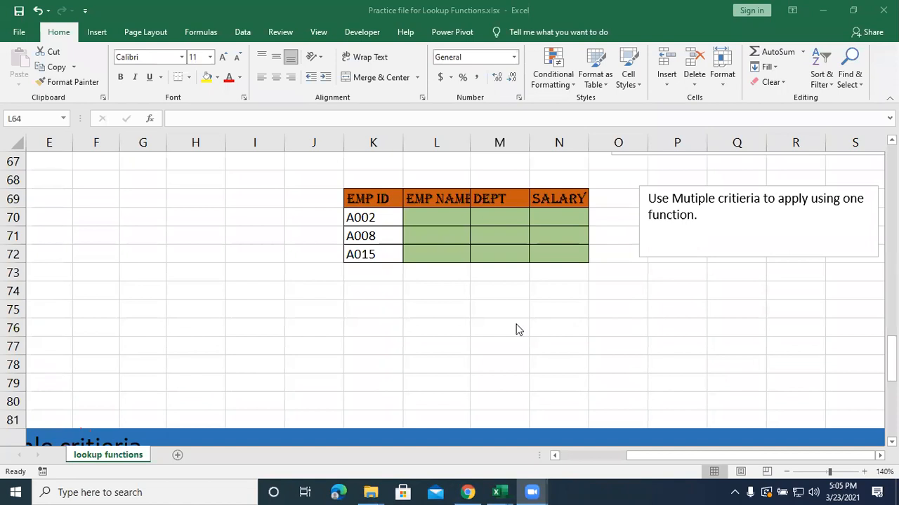
pyautogui.scroll(3, 515, 327)
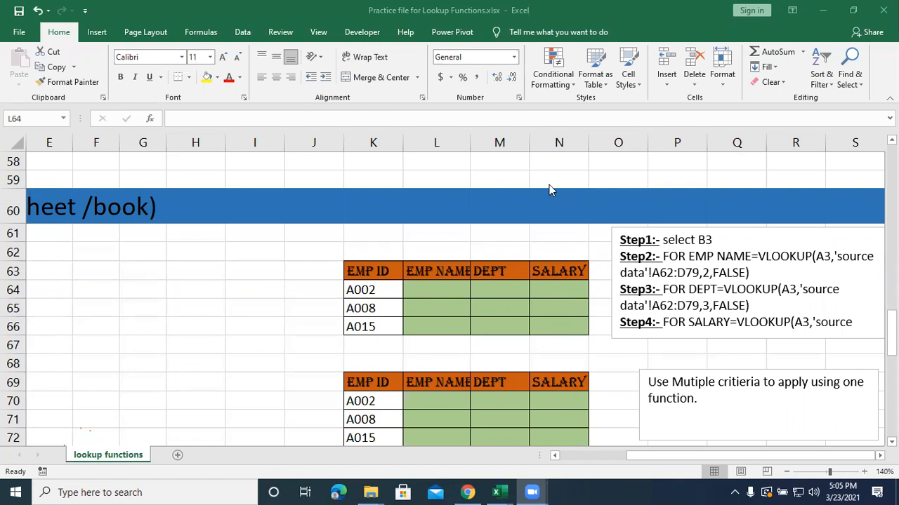
pyautogui.click(460, 290)
pyautogui.doubleClick(460, 290)
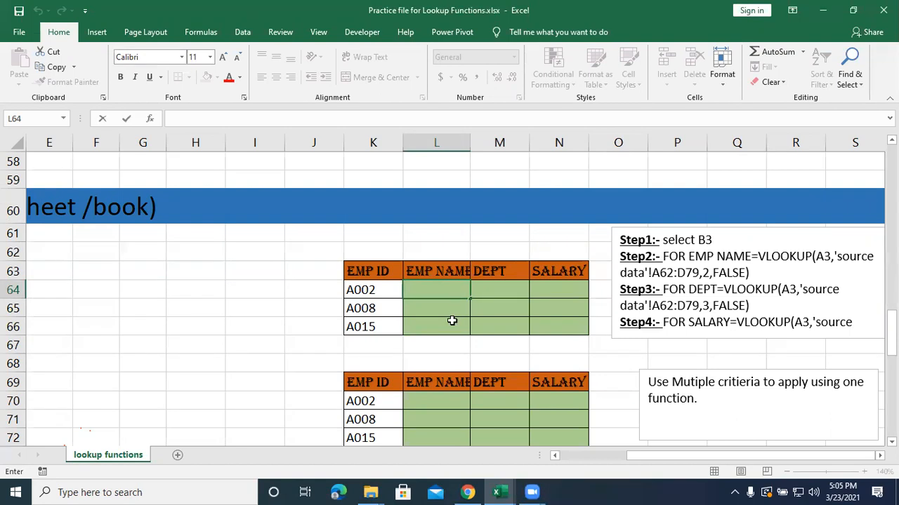
pyautogui.click(453, 323)
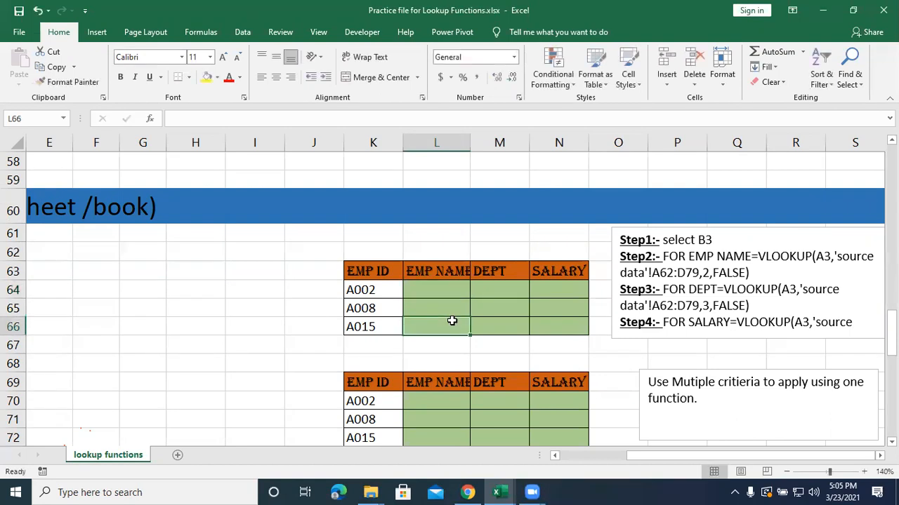
# Add a new worksheet and copy the first Example 4 lookup table K63:N66 into it at A1.
pyautogui.click(179, 455)
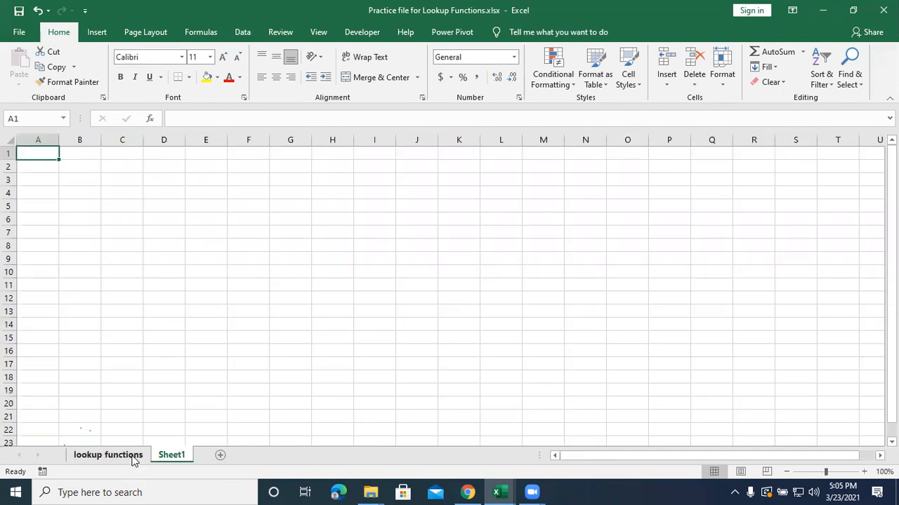
pyautogui.click(108, 455)
pyautogui.moveTo(376, 271); pyautogui.dragTo(534, 318)
pyautogui.hotkey('ctrl', 'c')
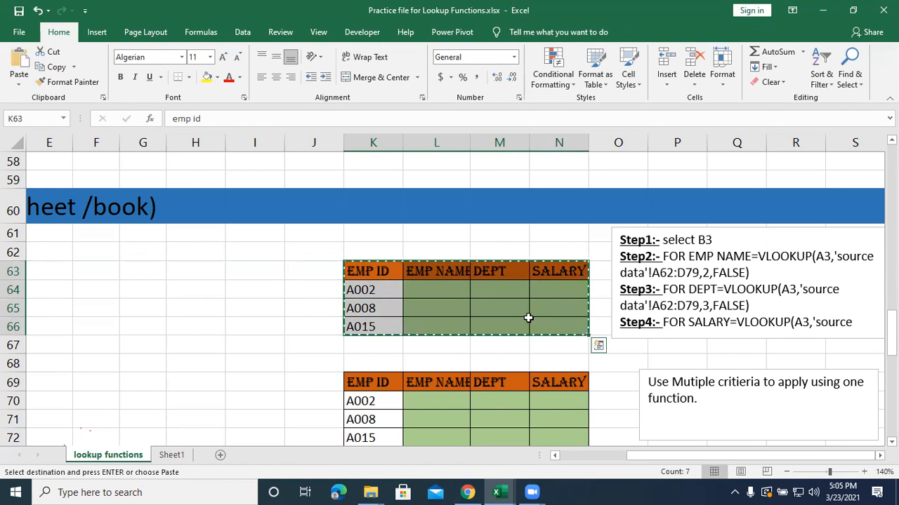
pyautogui.click(176, 454)
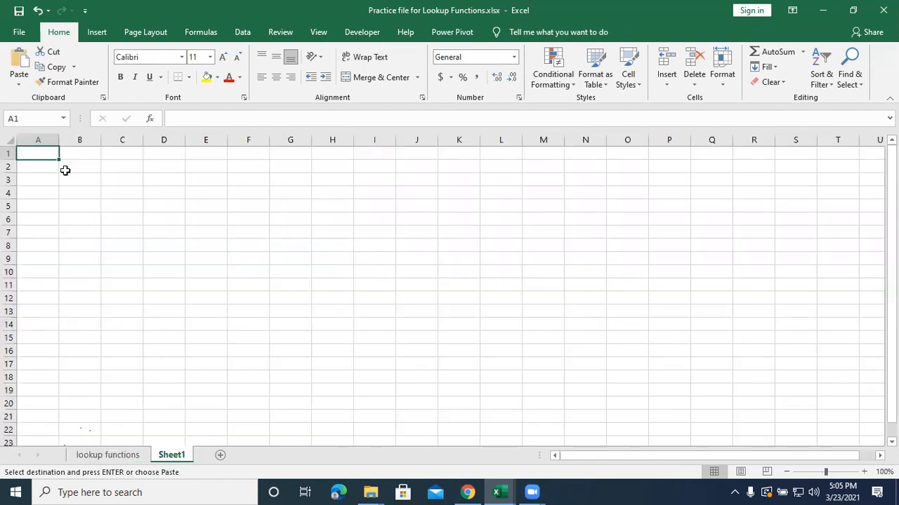
pyautogui.hotkey('ctrl', 'v')
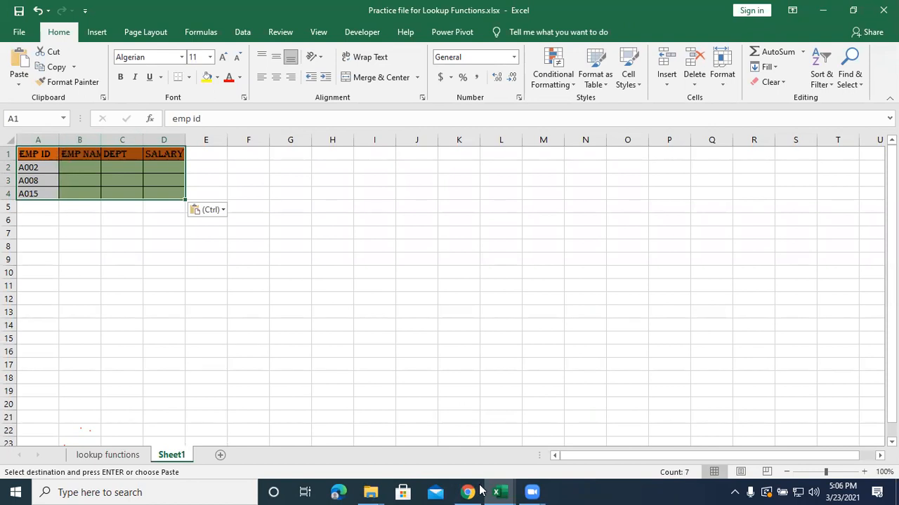
# On the lookup functions sheet, begin a VLOOKUP formula in L64 with employee ID cell K64 as the lookup value.
pyautogui.click(135, 460)
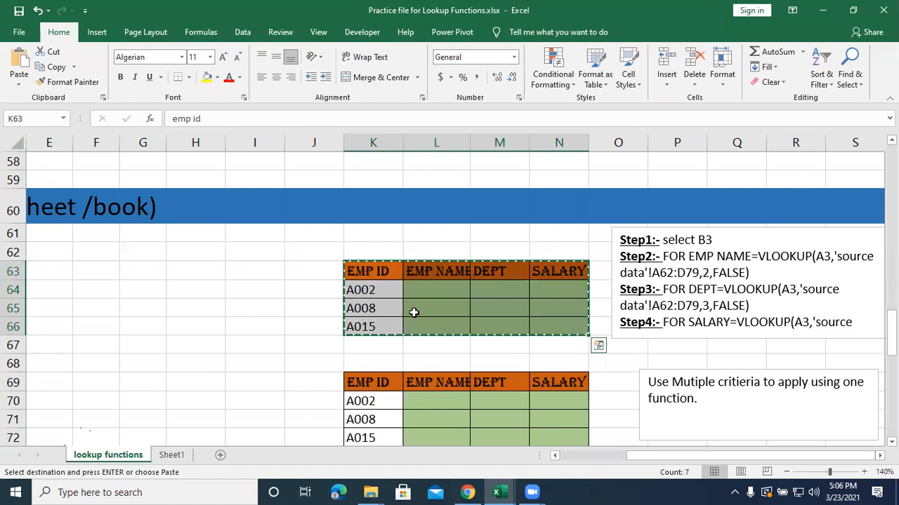
pyautogui.click(429, 288)
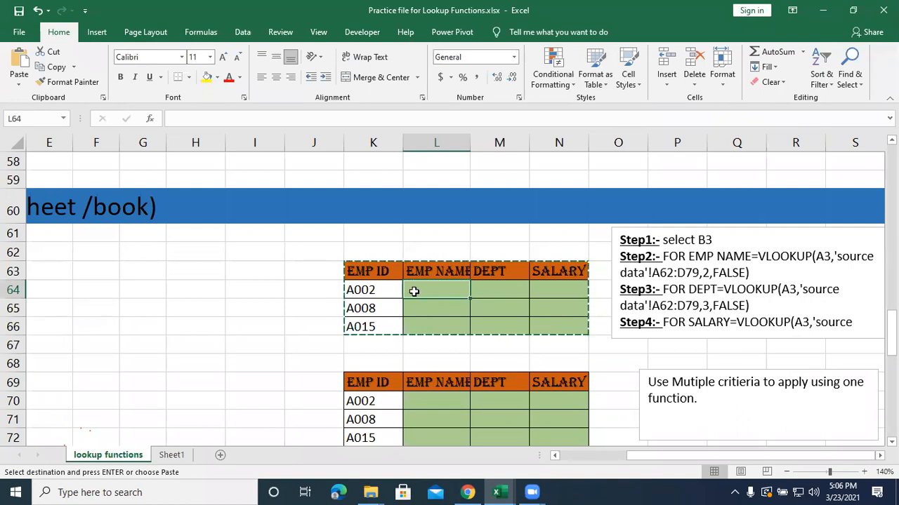
pyautogui.write('=')
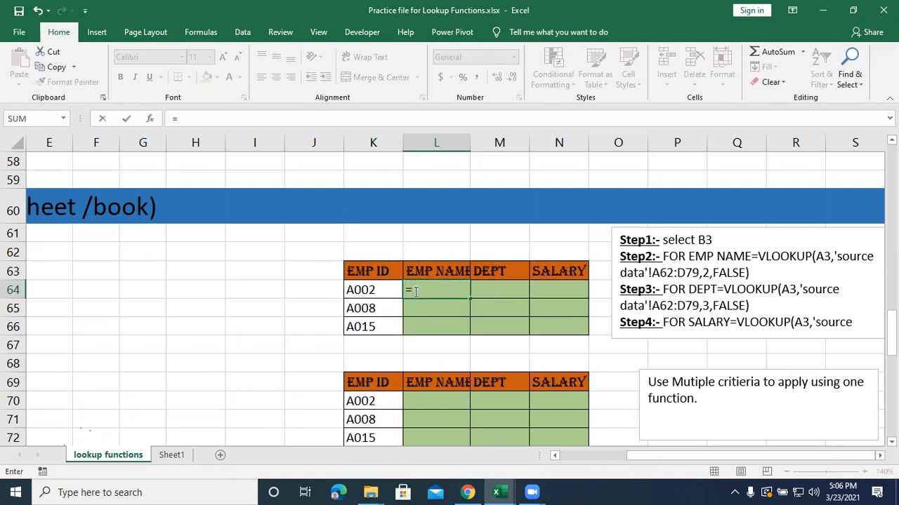
pyautogui.write('vlookup')
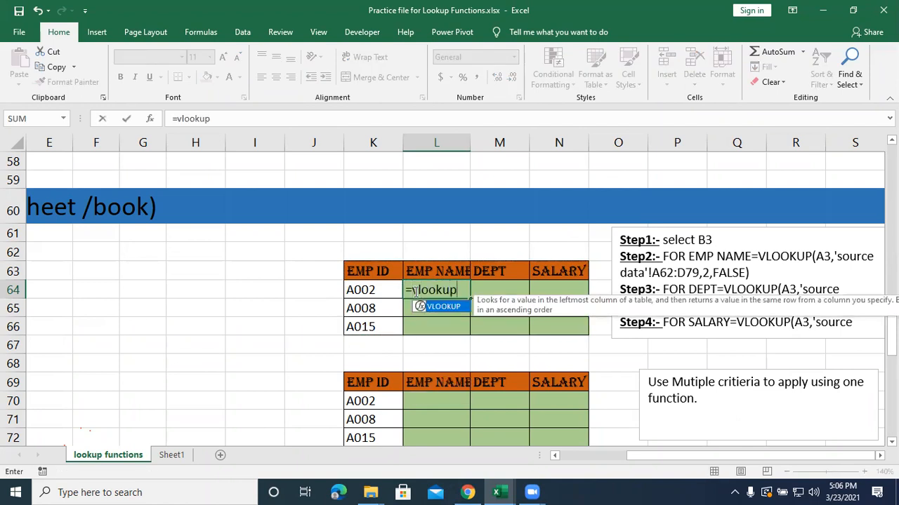
pyautogui.write('(')
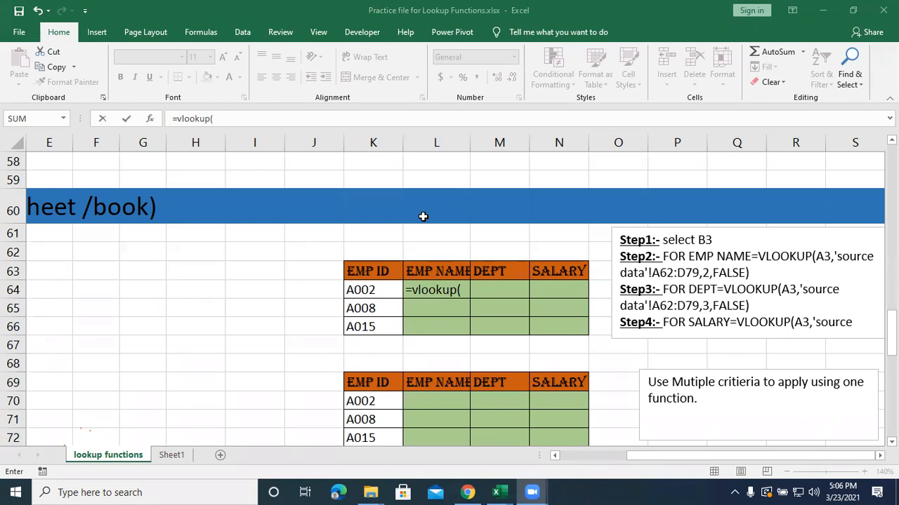
pyautogui.scroll(4, 495, 252)
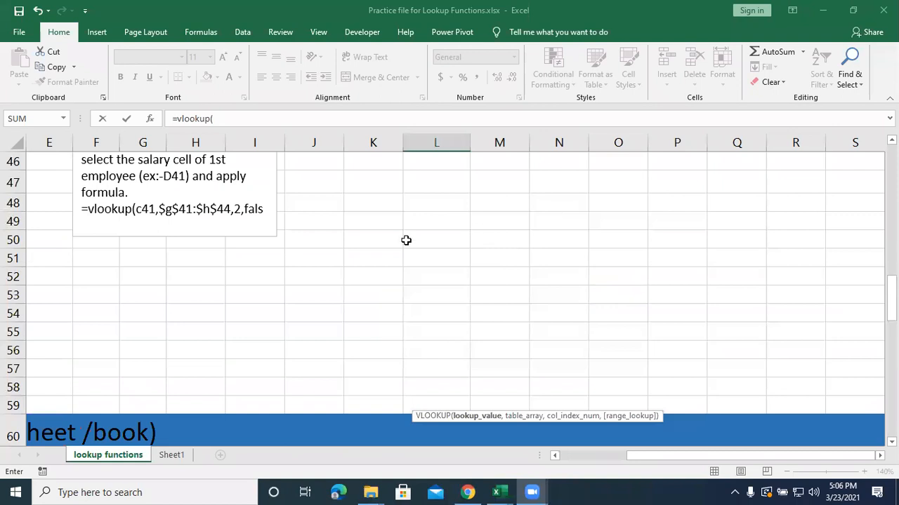
pyautogui.scroll(-3, 406, 240)
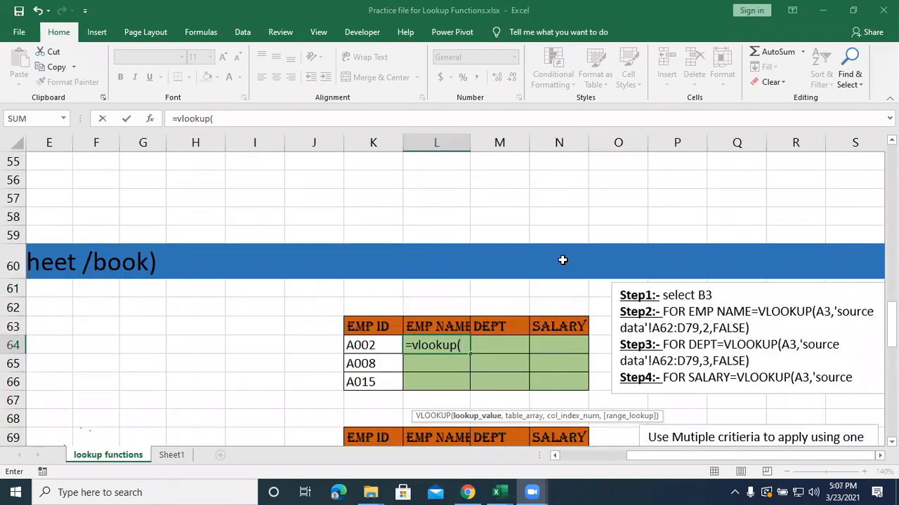
pyautogui.click(467, 345)
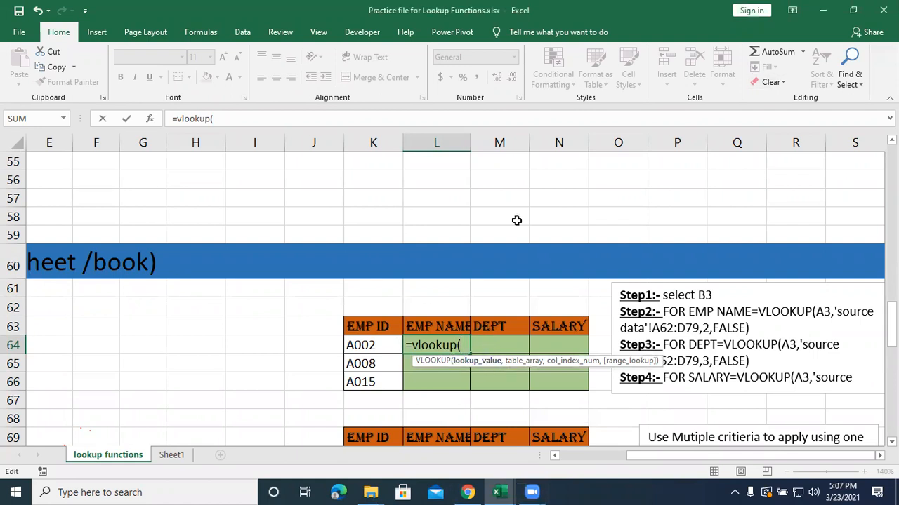
pyautogui.click(373, 243)
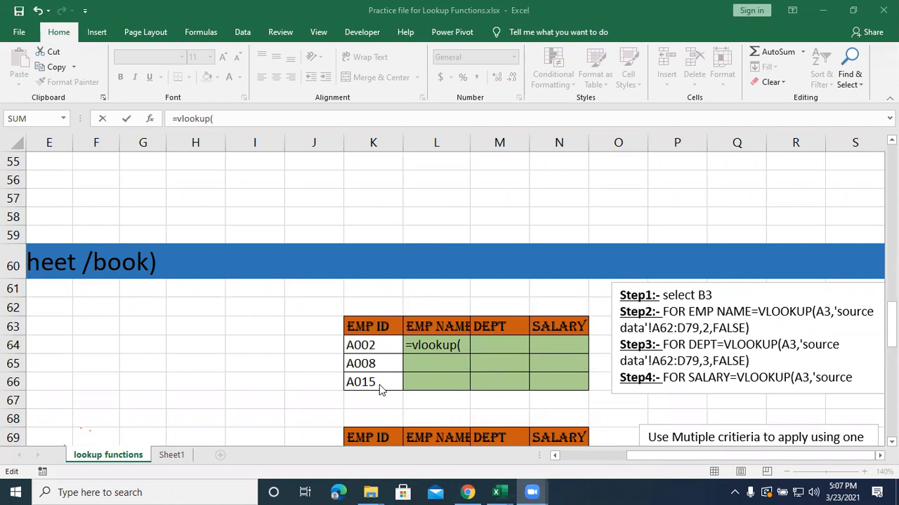
pyautogui.click(379, 345)
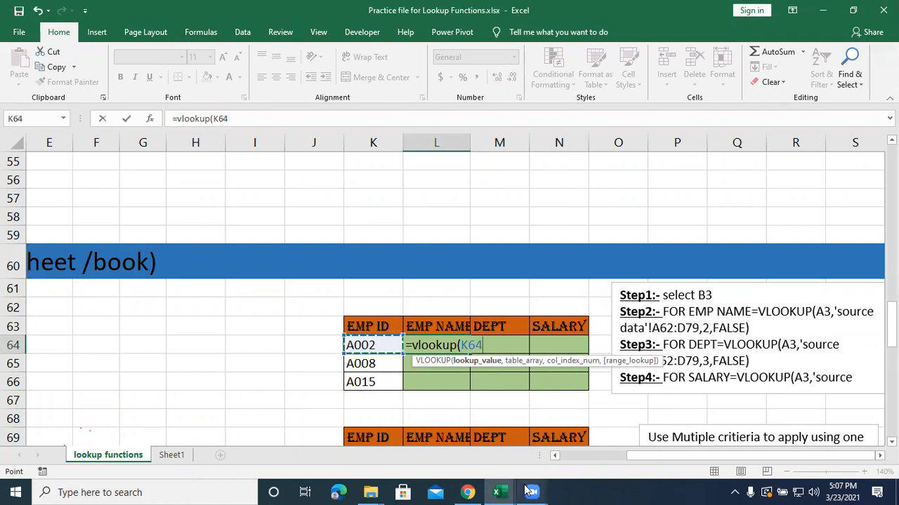
# Complete the VLOOKUP in L64 with Emp_Data as the table array, column index 2 and range lookup 0.
pyautogui.moveTo(528, 491)
pyautogui.write(',')
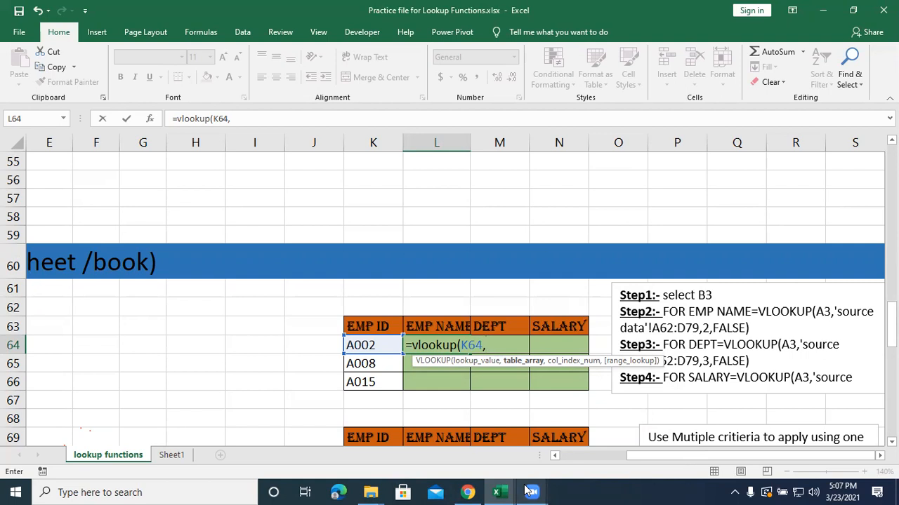
pyautogui.write('emp')
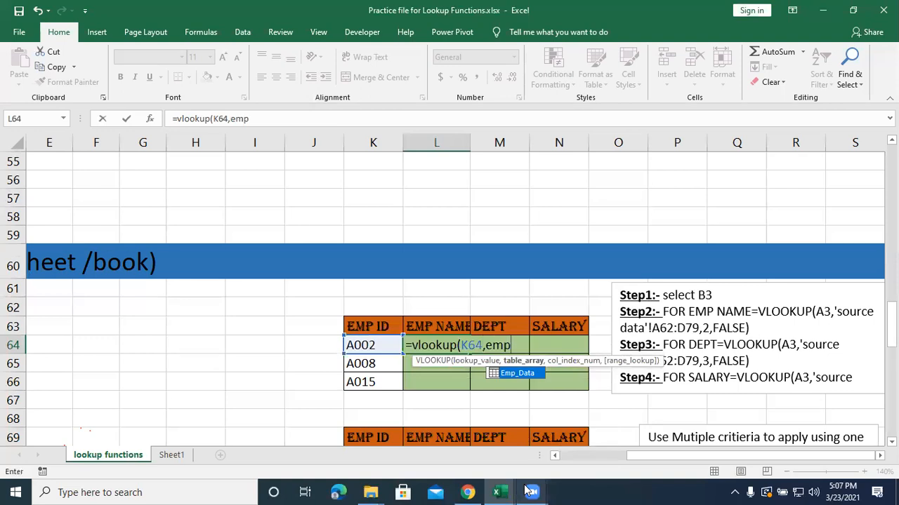
pyautogui.doubleClick(530, 375)
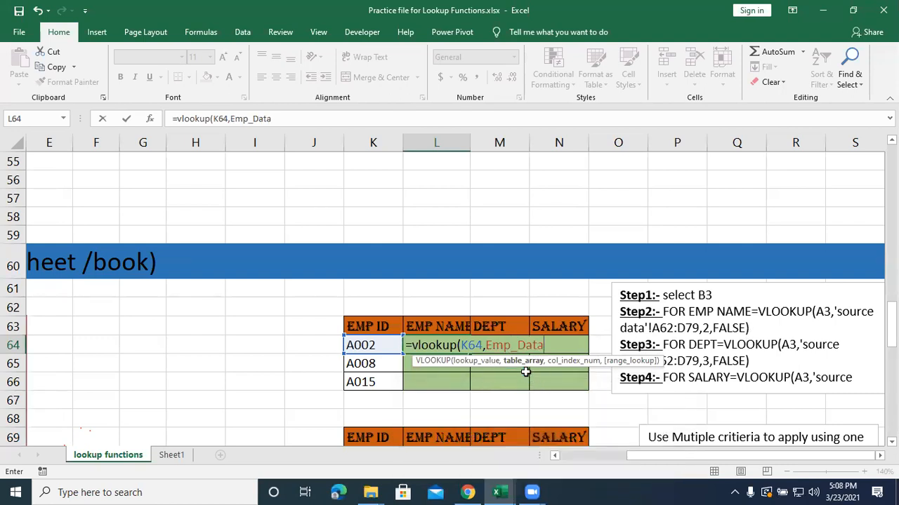
pyautogui.write(',')
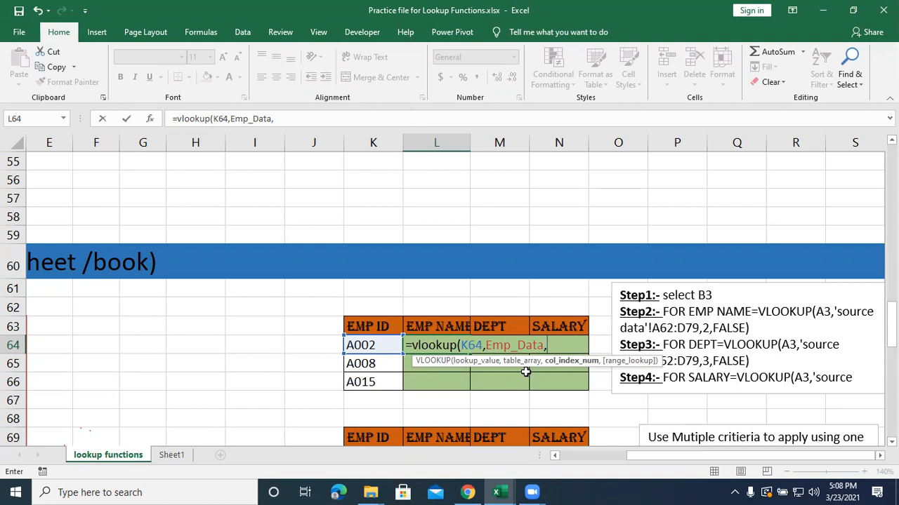
pyautogui.write('2,')
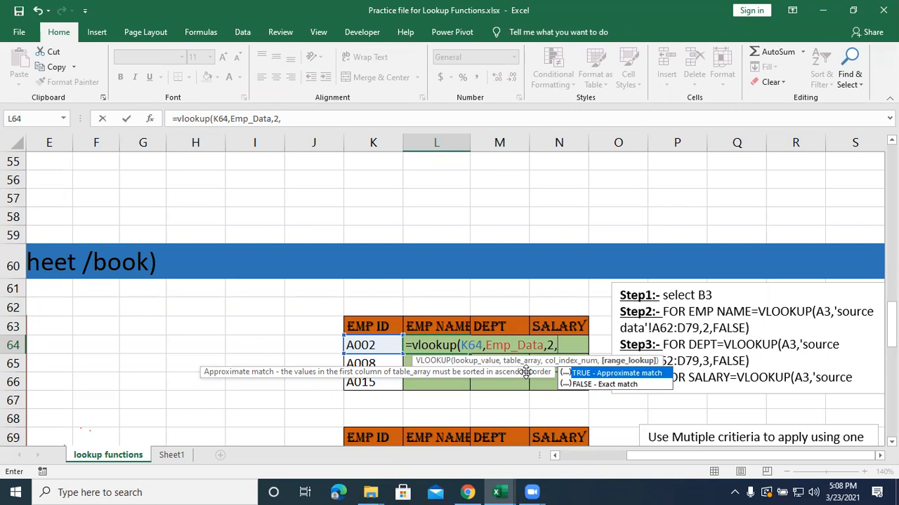
pyautogui.write('0)')
pyautogui.press('Return')
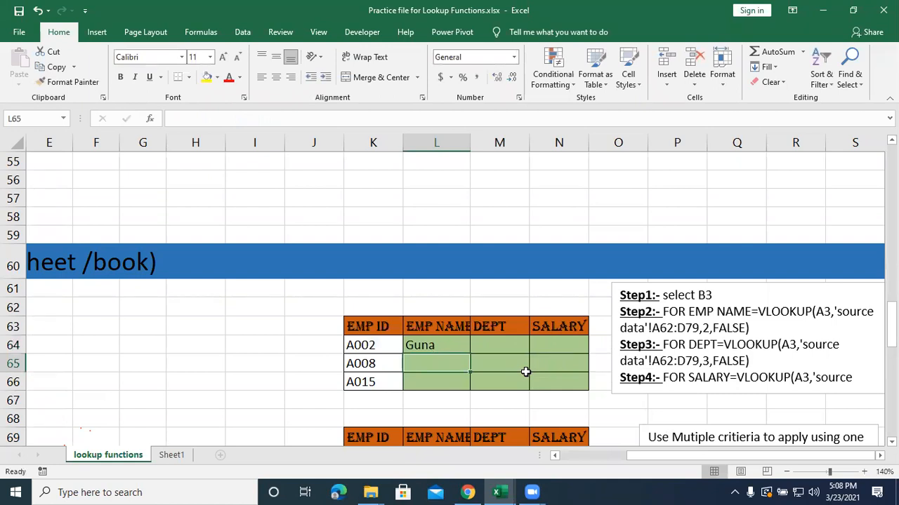
# Begin a VLOOKUP formula in the DEPT cell M64 with employee ID cell K64 as the lookup value.
pyautogui.click(482, 342)
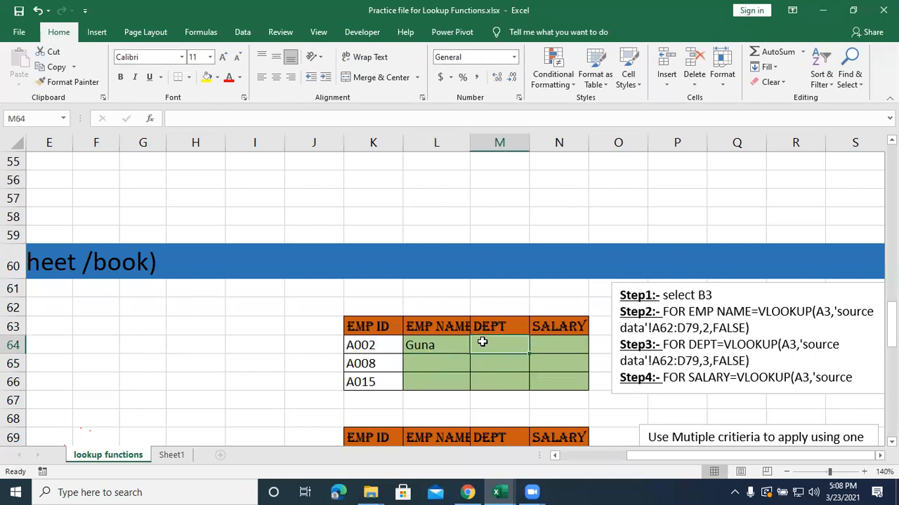
pyautogui.write('=v')
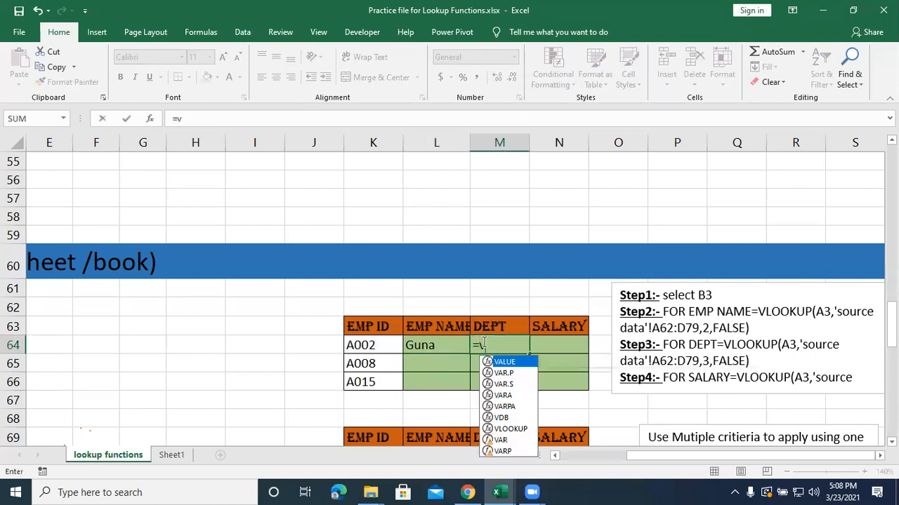
pyautogui.write('loop')
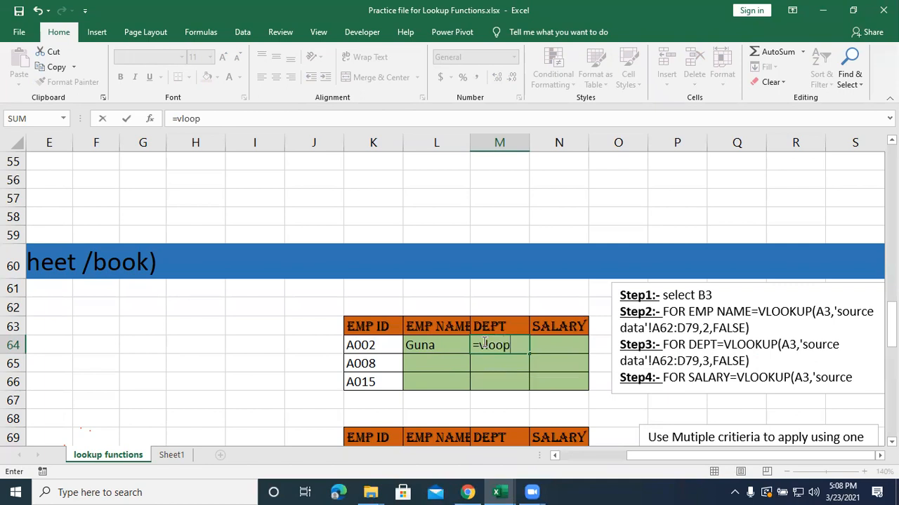
pyautogui.press('BackSpace')
pyautogui.write('kup(')
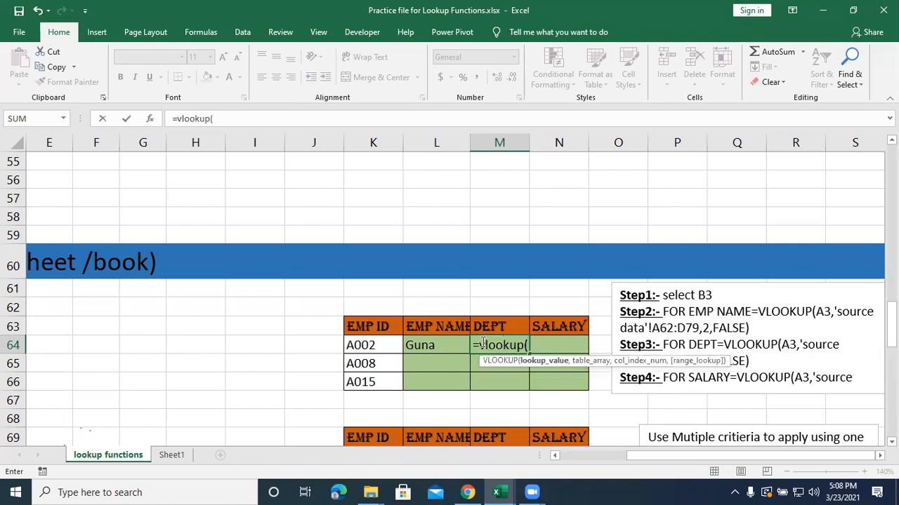
pyautogui.click(373, 345)
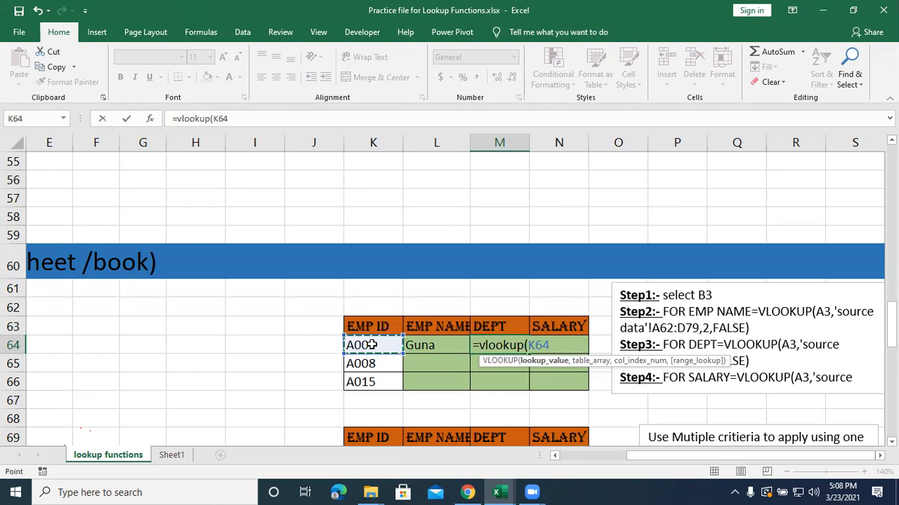
pyautogui.write(',')
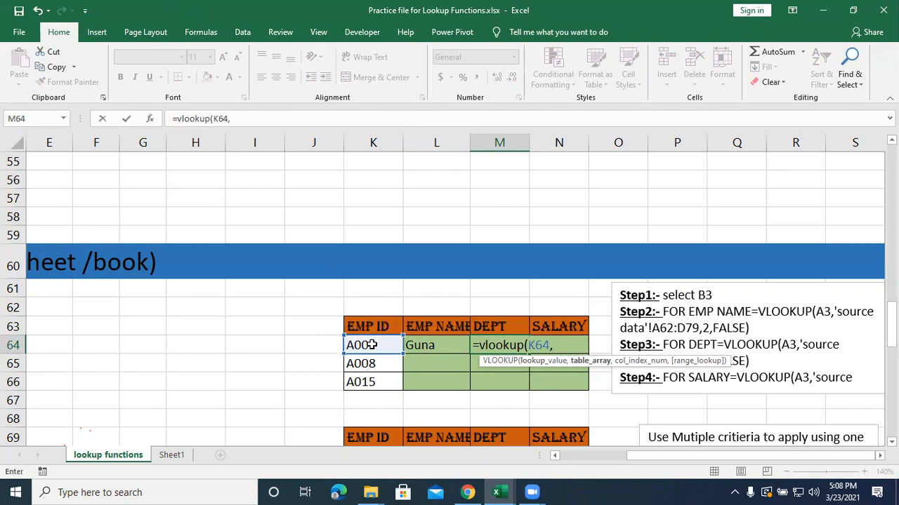
pyautogui.write('emp')
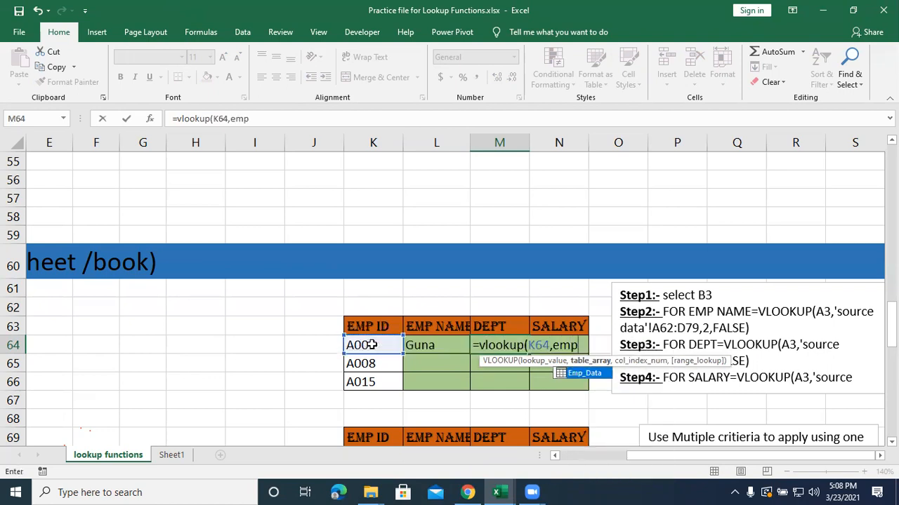
# Complete the VLOOKUP in M64 with Emp_Data as the table array, column index 3 and range lookup 0.
pyautogui.press('Tab')
pyautogui.write(',')
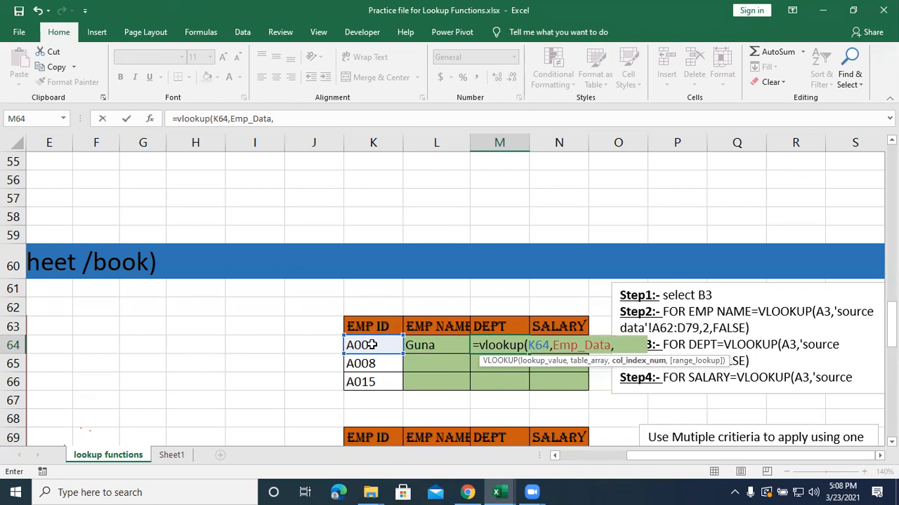
pyautogui.write('3,0')
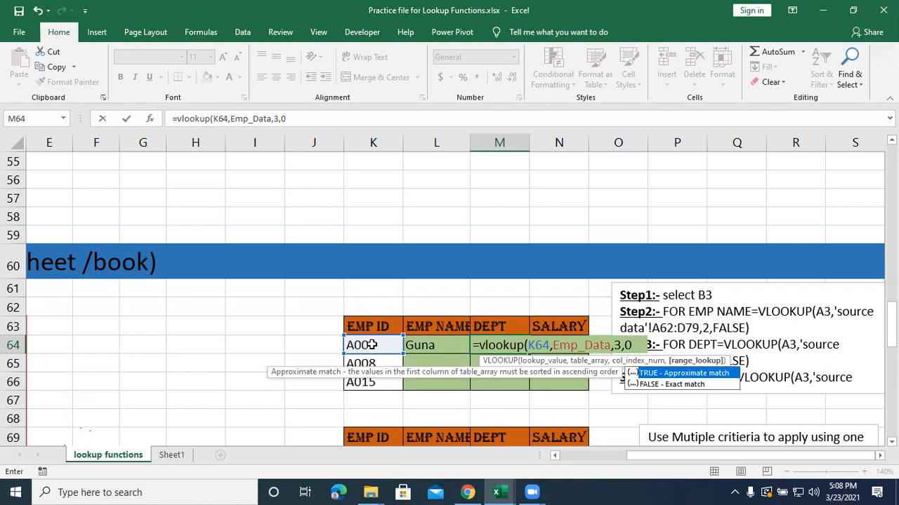
pyautogui.write(')')
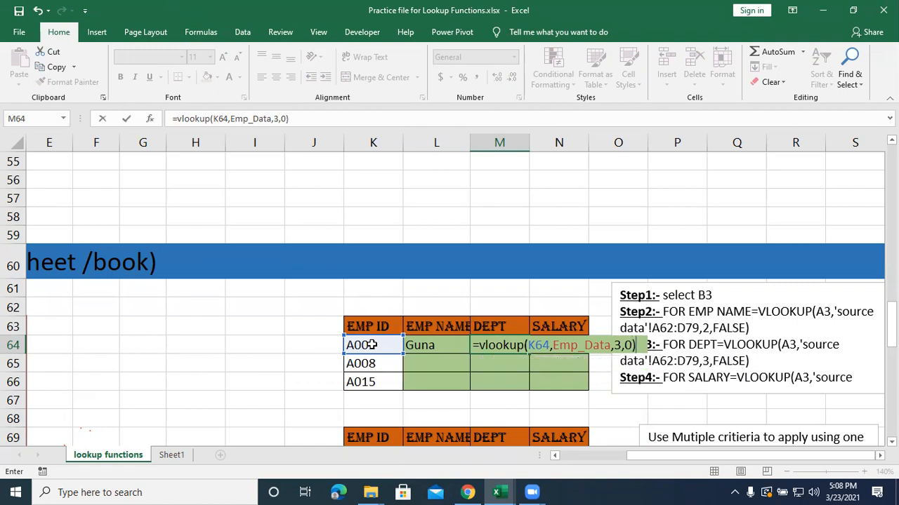
pyautogui.press('Return')
# Begin a VLOOKUP formula in the SALARY cell N64 with K64 as the lookup value.
pyautogui.press('Right')
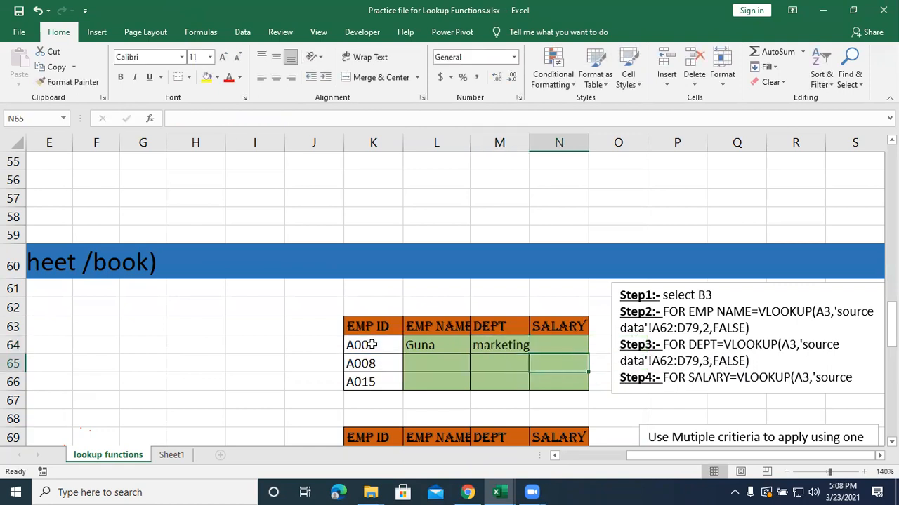
pyautogui.press('Up')
pyautogui.write('=')
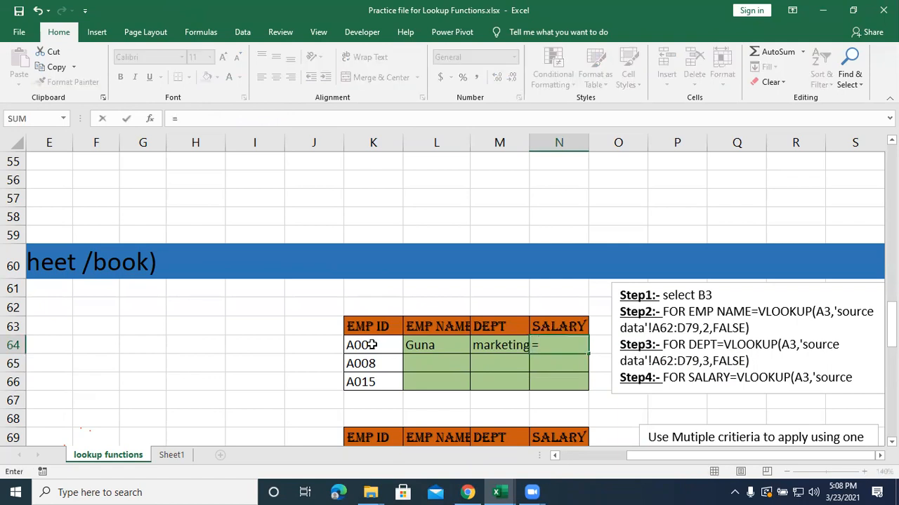
pyautogui.write('vlooku')
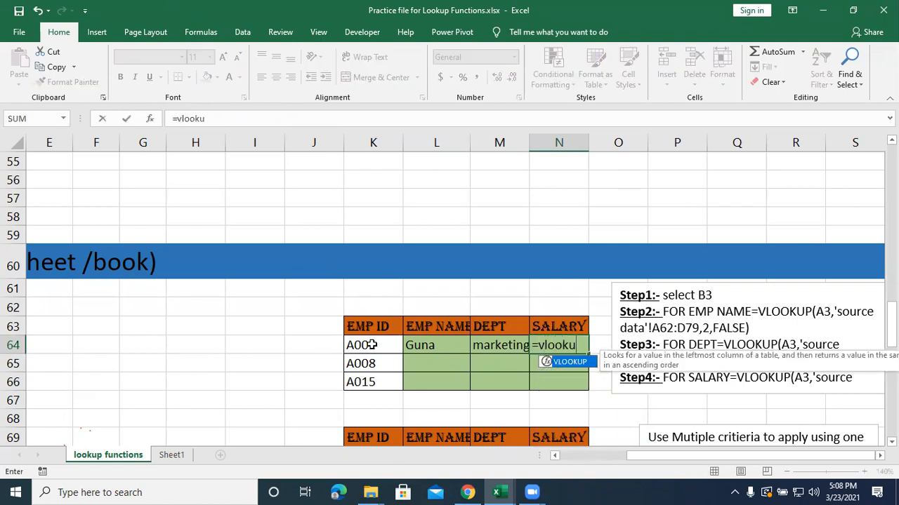
pyautogui.write('p(')
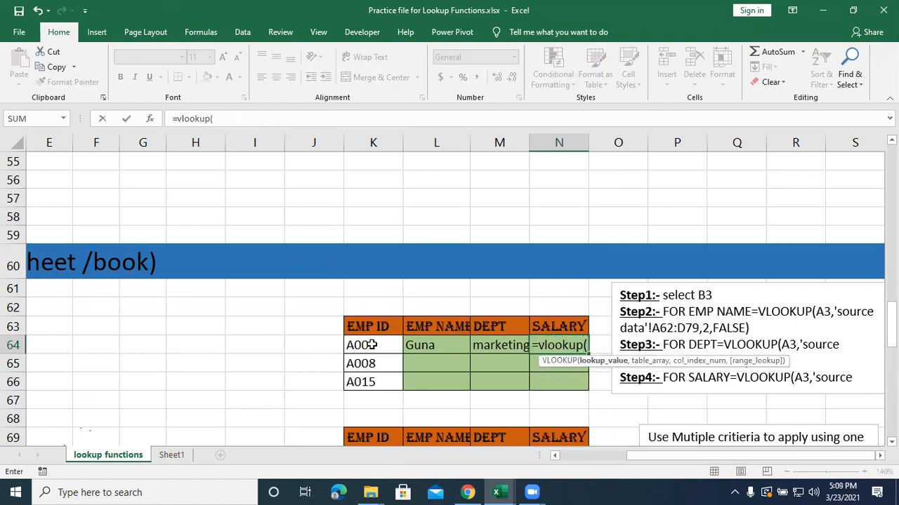
pyautogui.click(384, 349)
pyautogui.write(',')
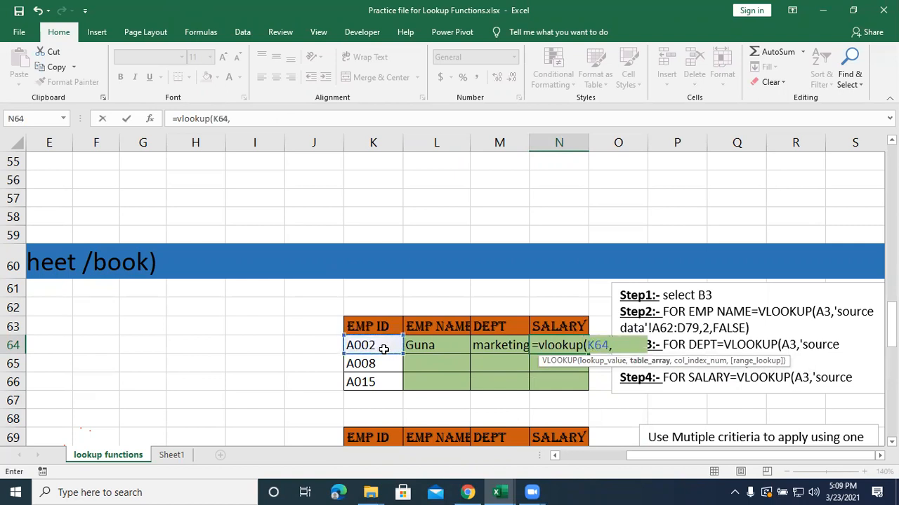
pyautogui.write('emp')
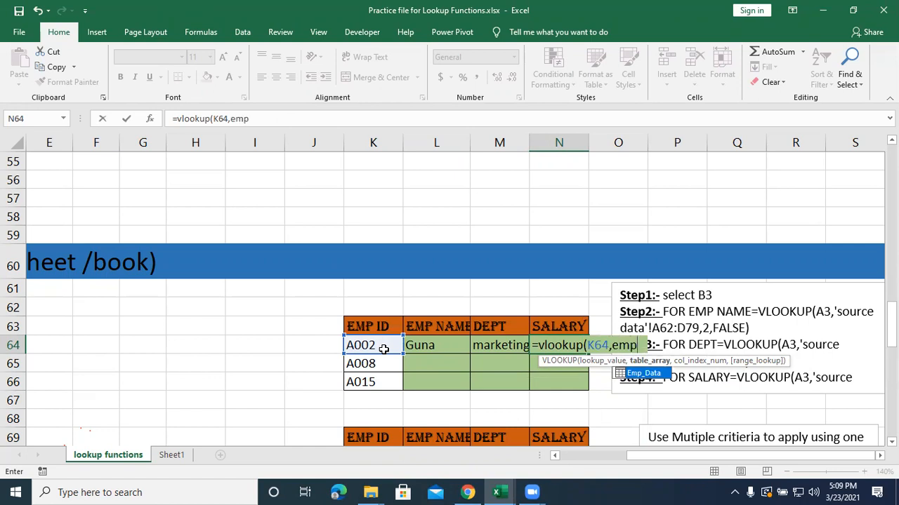
# Complete the N64 VLOOKUP with Emp_Data, column index 4 and range lookup 0, and fill the L64:N64 formulas down to row 66.
pyautogui.press('Tab')
pyautogui.write(',')
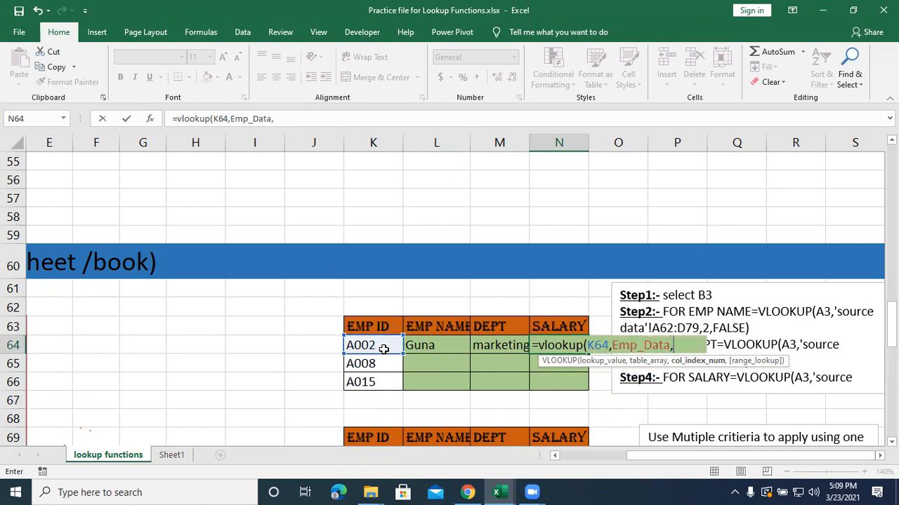
pyautogui.write('4,')
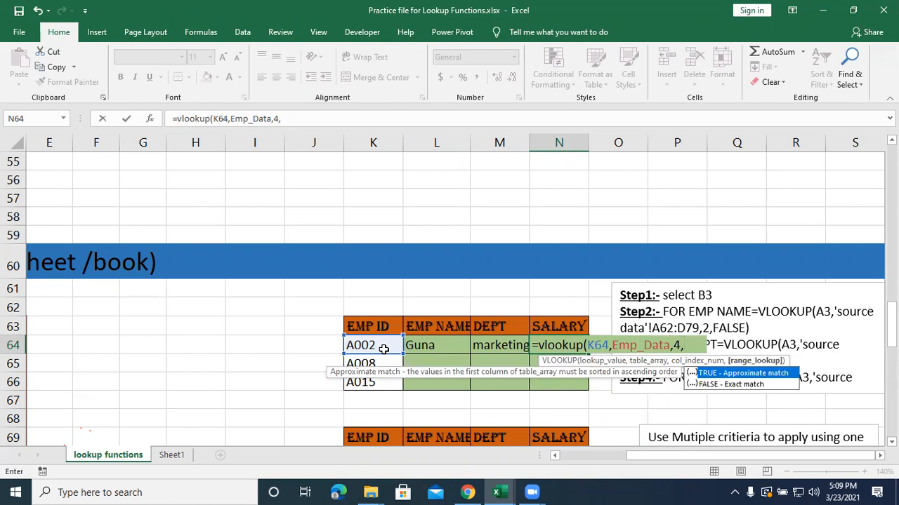
pyautogui.write('0)')
pyautogui.press('Return')
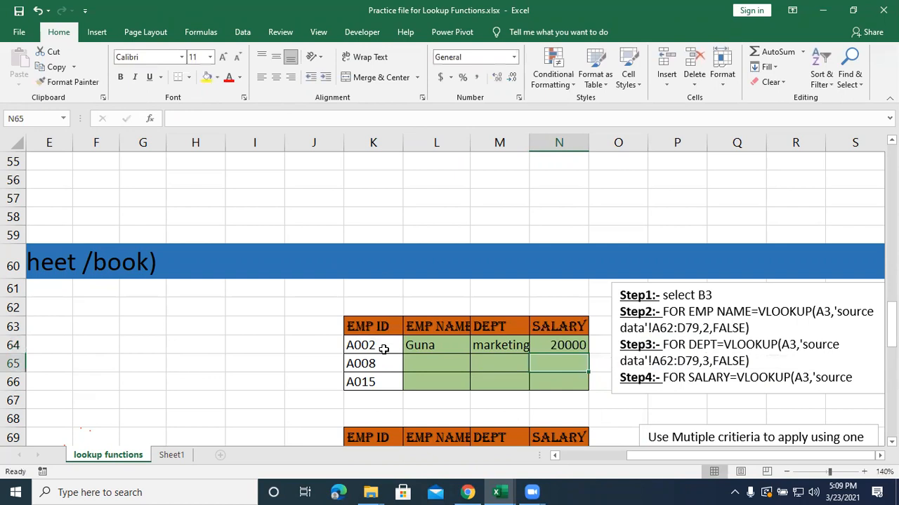
pyautogui.moveTo(436, 344); pyautogui.dragTo(587, 386)
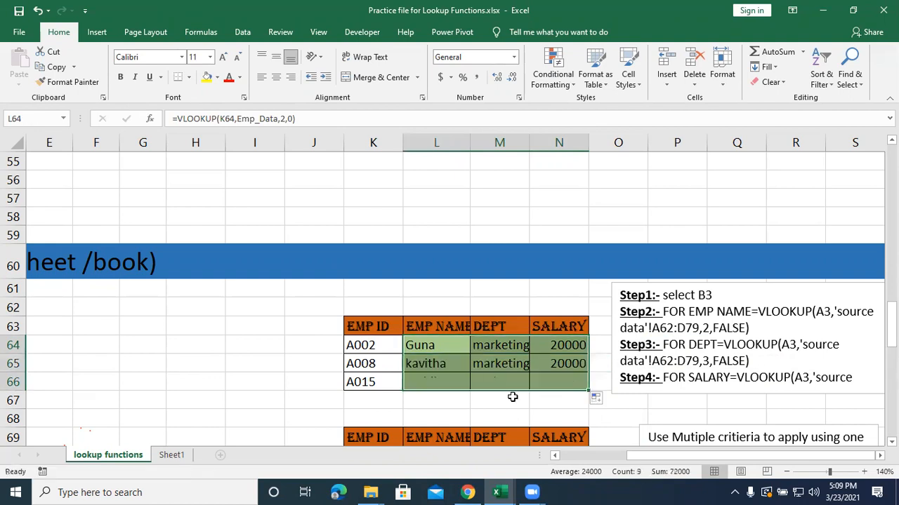
# Look over the Example 4 employee table alongside the first lookup table and the second table below it.
pyautogui.moveTo(667, 460); pyautogui.dragTo(509, 462)
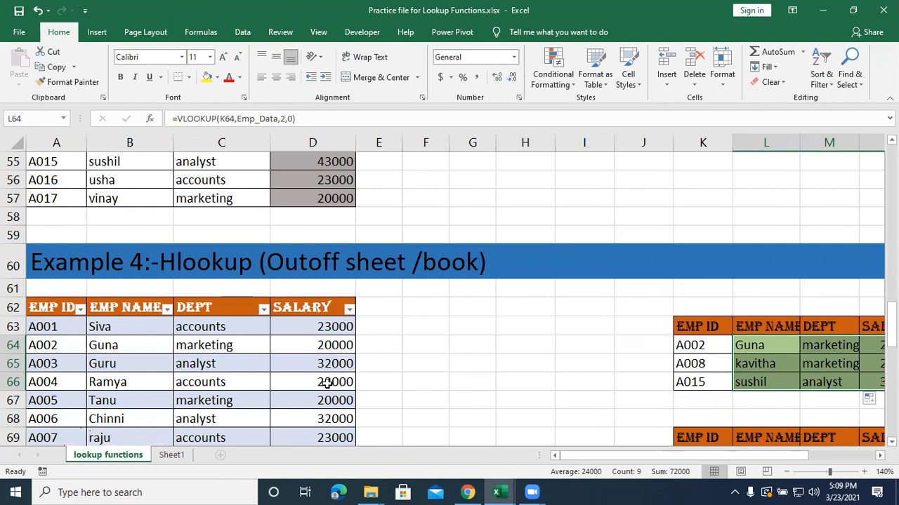
pyautogui.hotkey('alt', 'Tab')
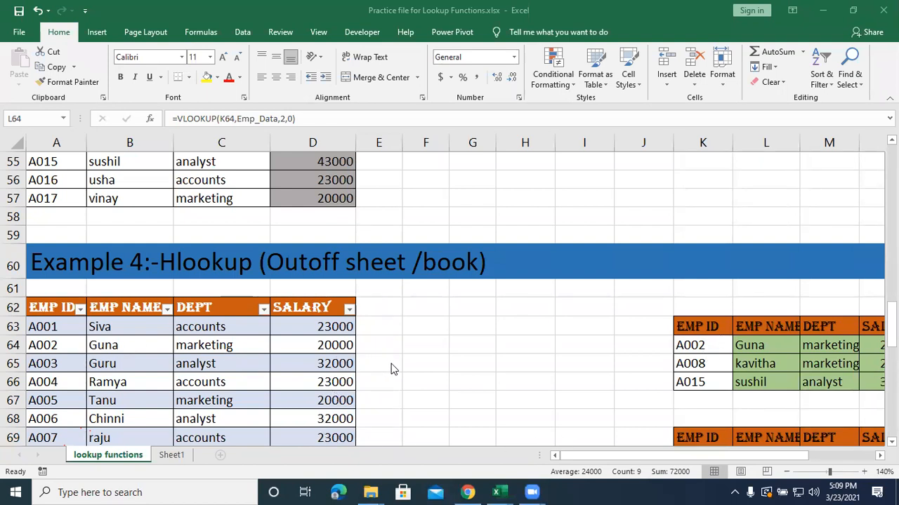
pyautogui.scroll(-1, 58, 395)
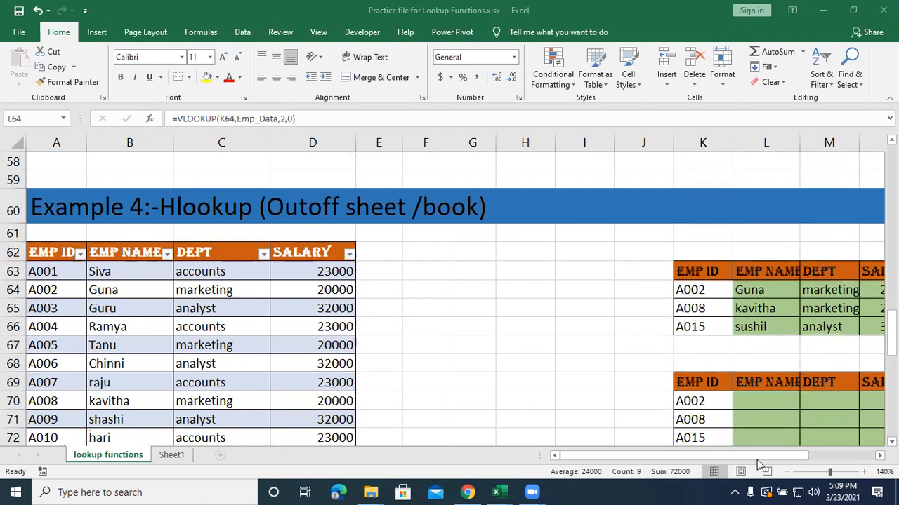
pyautogui.moveTo(772, 456)
pyautogui.mouseDown()
pyautogui.moveTo(798, 456)
pyautogui.moveTo(768, 457)
pyautogui.mouseUp()
pyautogui.scroll(-2, 250, 404)
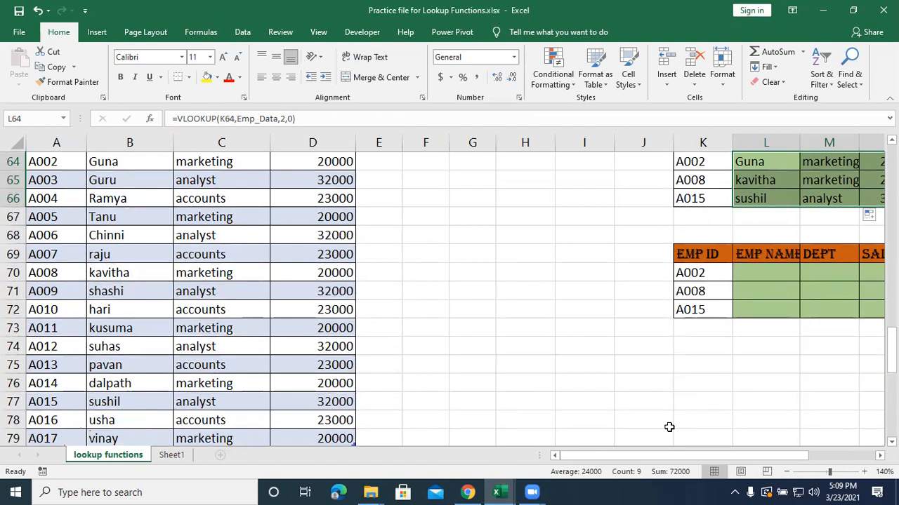
pyautogui.moveTo(641, 458); pyautogui.dragTo(608, 457)
pyautogui.scroll(2, 635, 417)
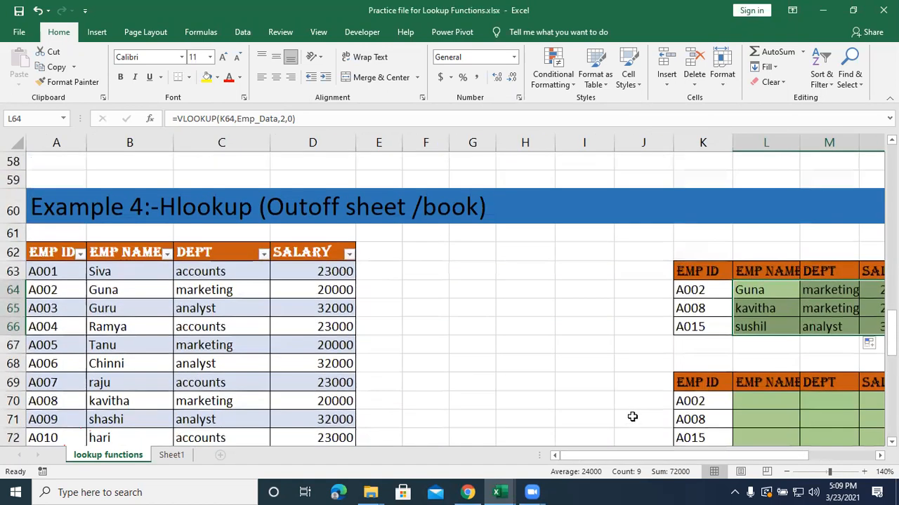
pyautogui.moveTo(583, 456); pyautogui.dragTo(653, 453)
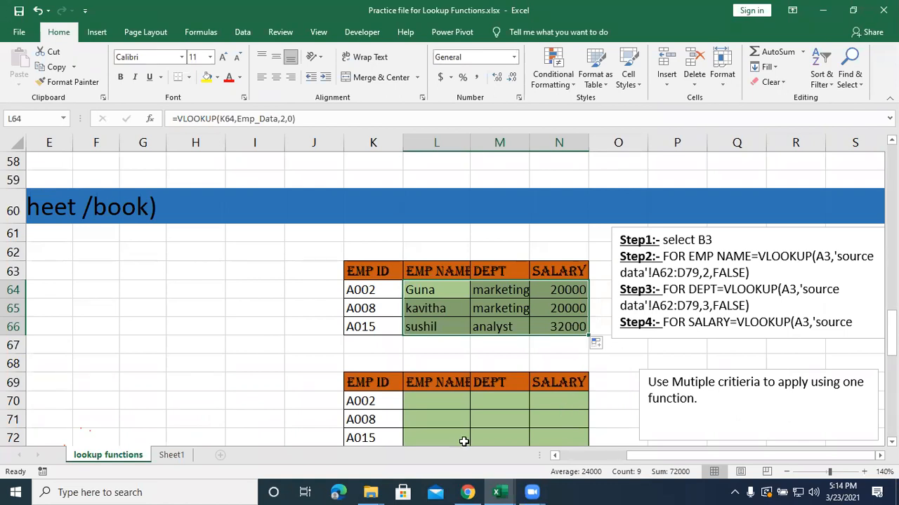
# On Sheet1, autofit the EMP NAME column and begin a VLOOKUP formula in B2 with A2 as the lookup value.
pyautogui.click(171, 456)
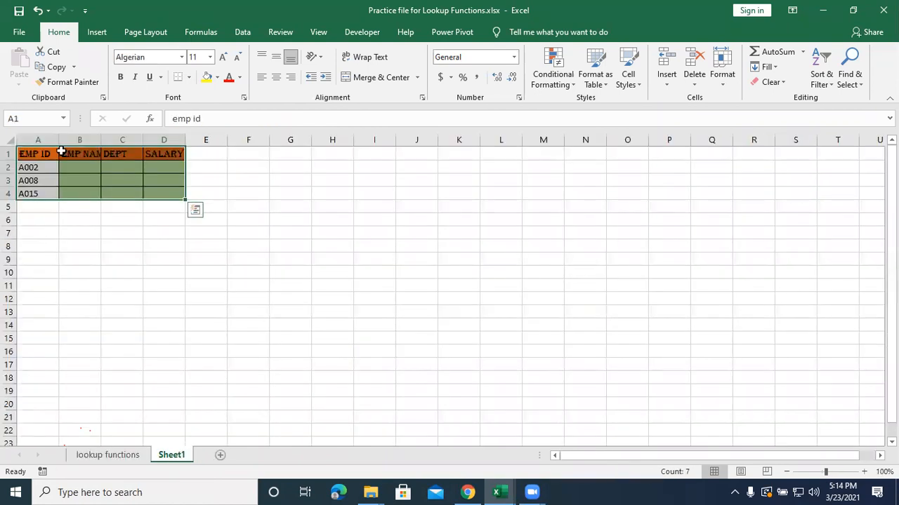
pyautogui.doubleClick(100, 134)
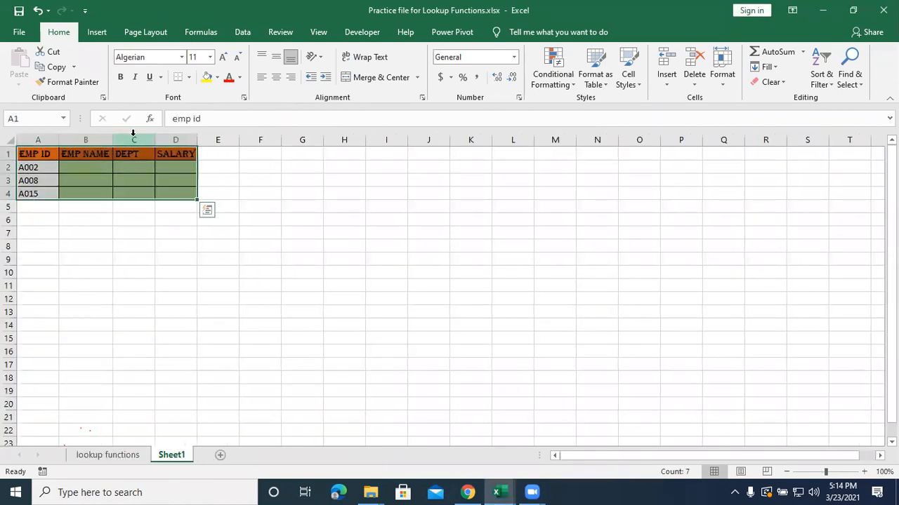
pyautogui.click(96, 168)
pyautogui.write('=vlookup')
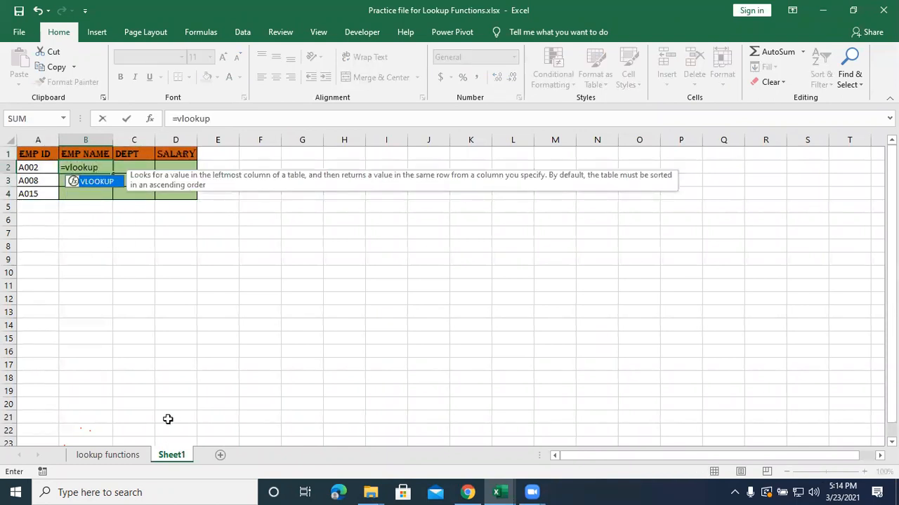
pyautogui.write('(')
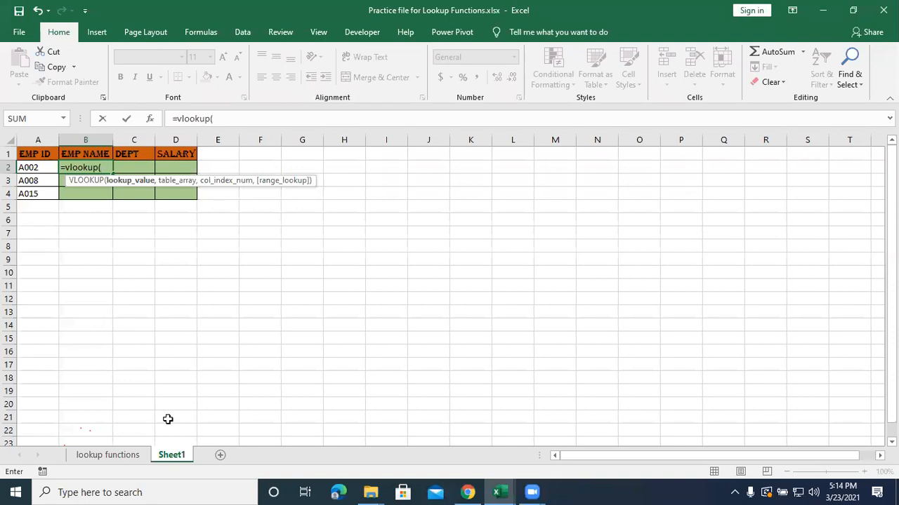
pyautogui.press('Left')
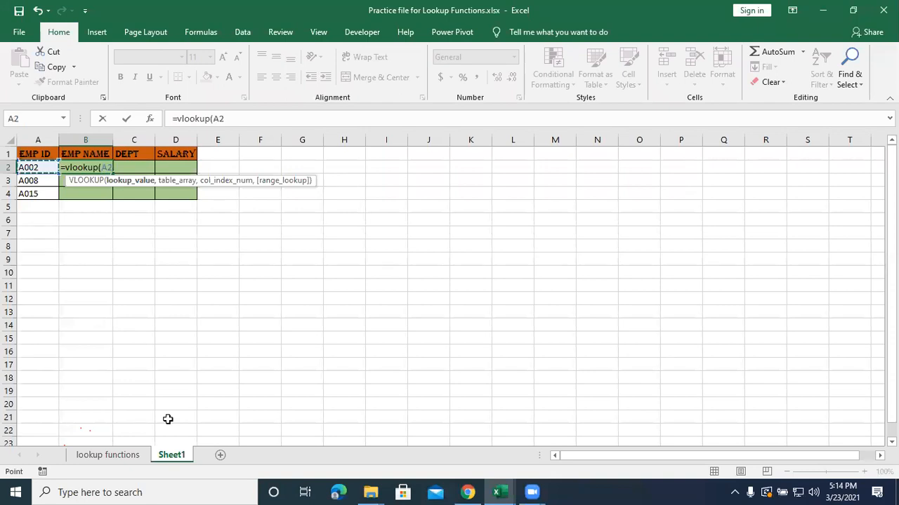
pyautogui.write(',')
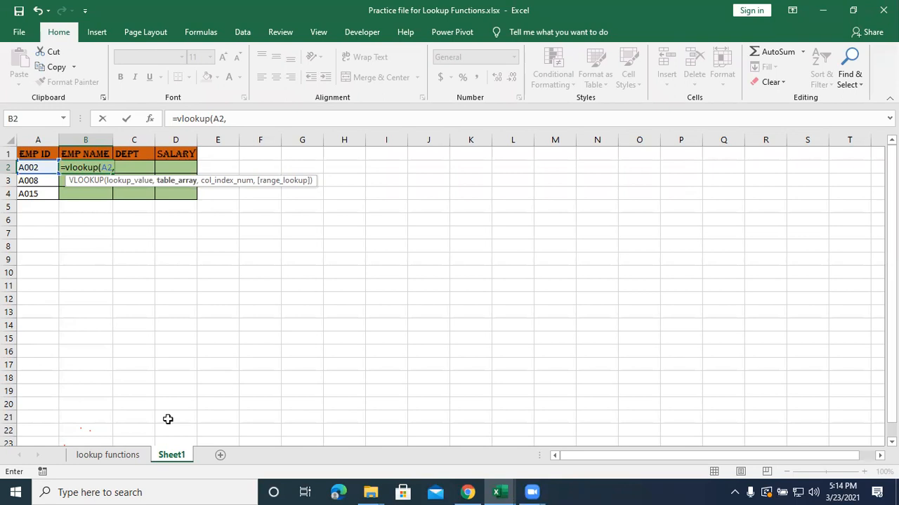
pyautogui.write('emp')
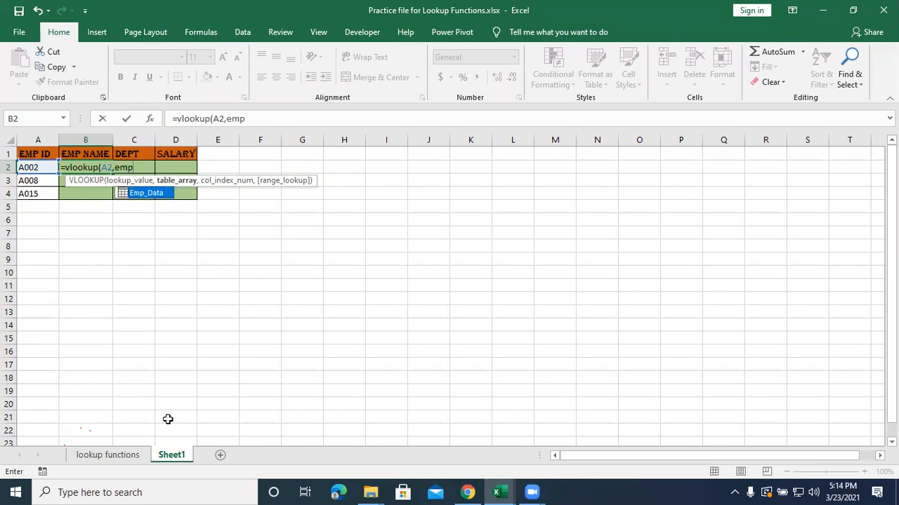
# Complete the B2 VLOOKUP with Emp_Data as the table array, column index 2 and range lookup 0.
pyautogui.press('Tab')
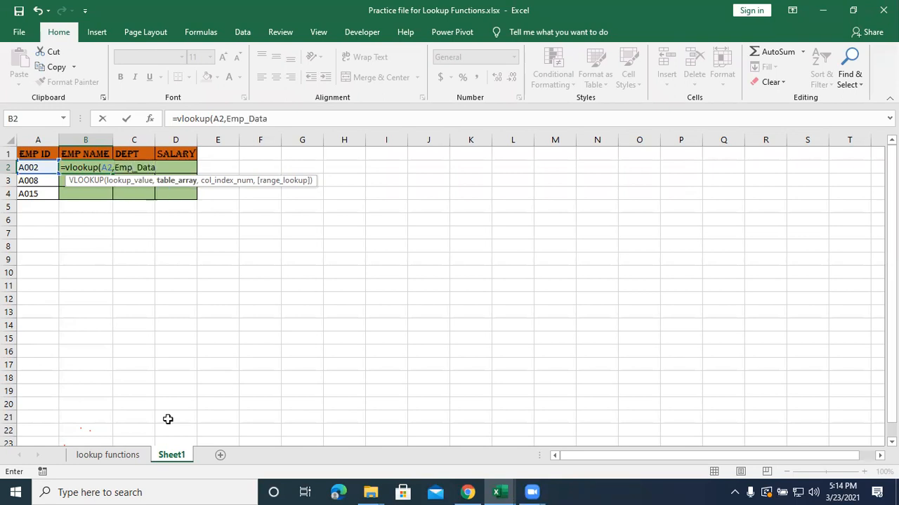
pyautogui.write(',')
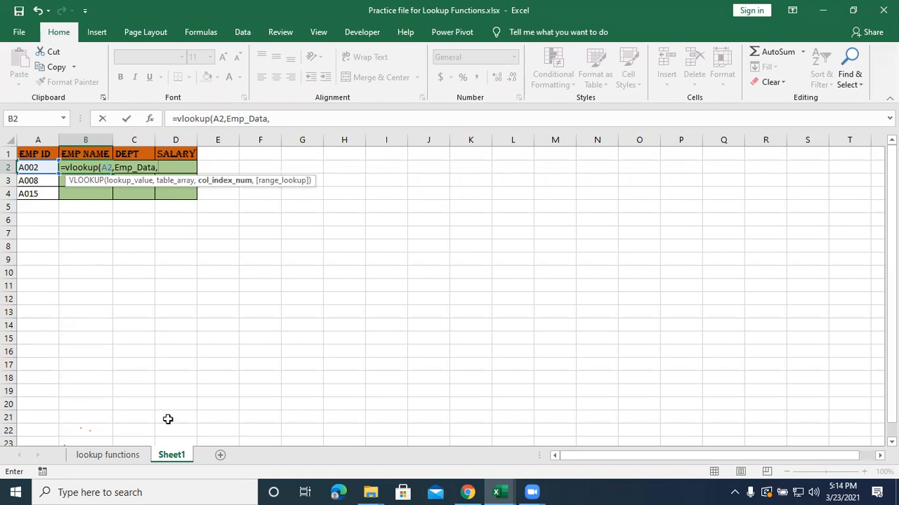
pyautogui.write('2,')
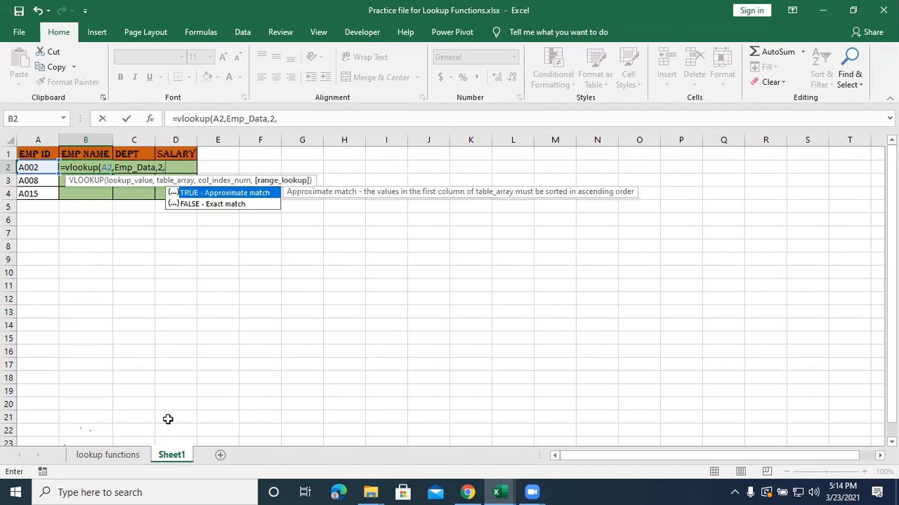
pyautogui.write('0)')
pyautogui.press('Return')
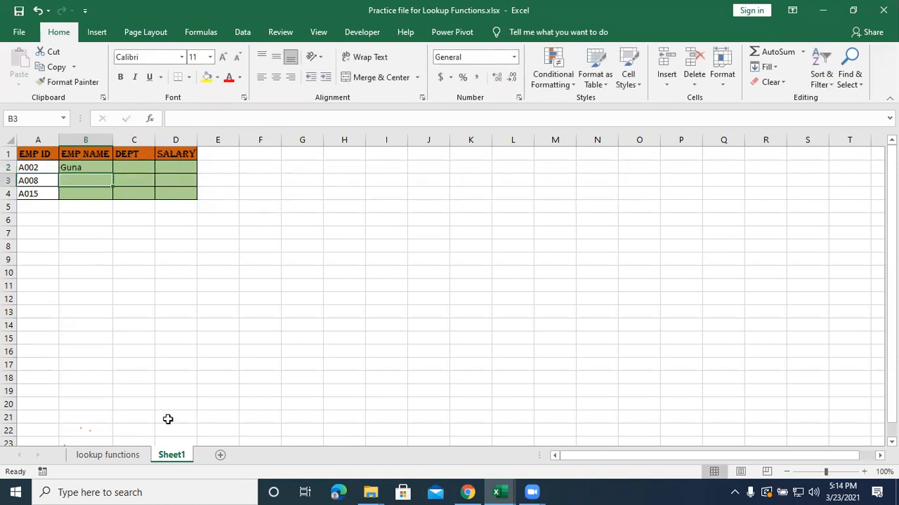
# Enter a VLOOKUP in the DEPT cell C2 with A2 as the lookup value, Emp_Data, column index 3 and range lookup 0.
pyautogui.press('Right')
pyautogui.press('Up')
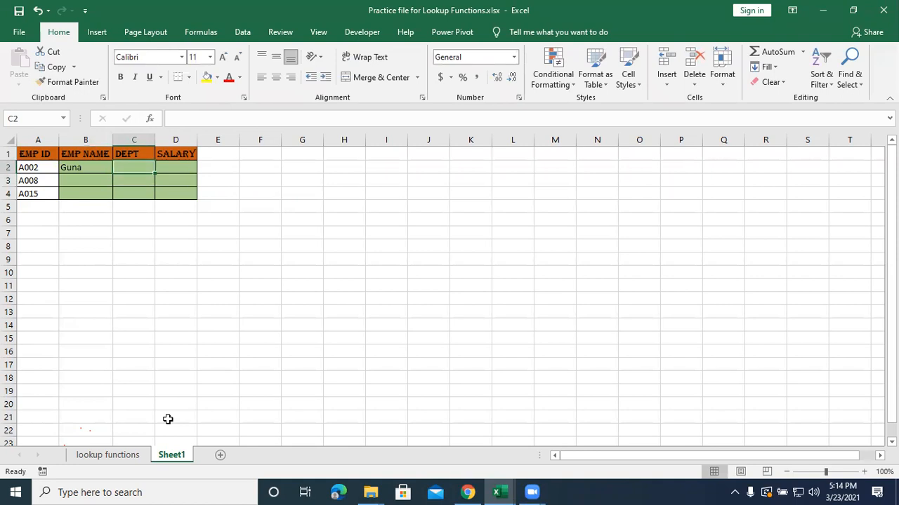
pyautogui.write('=vloo')
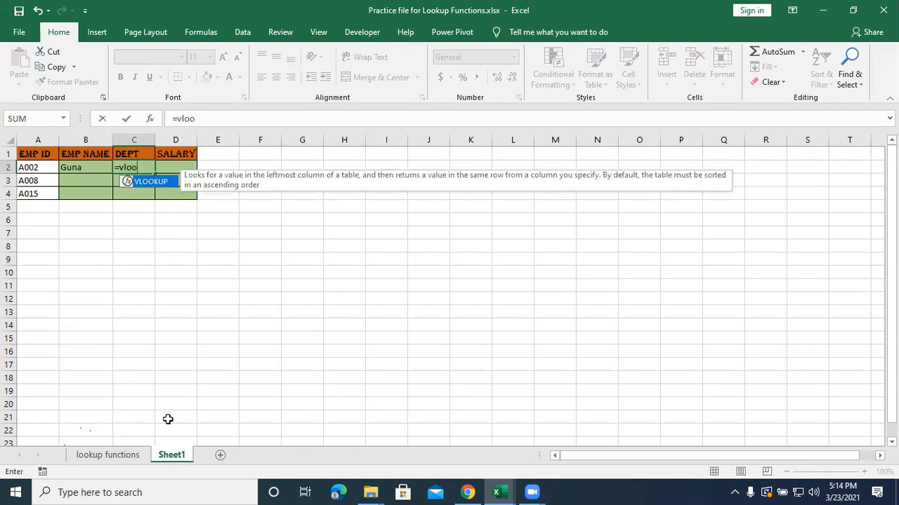
pyautogui.press('Tab')
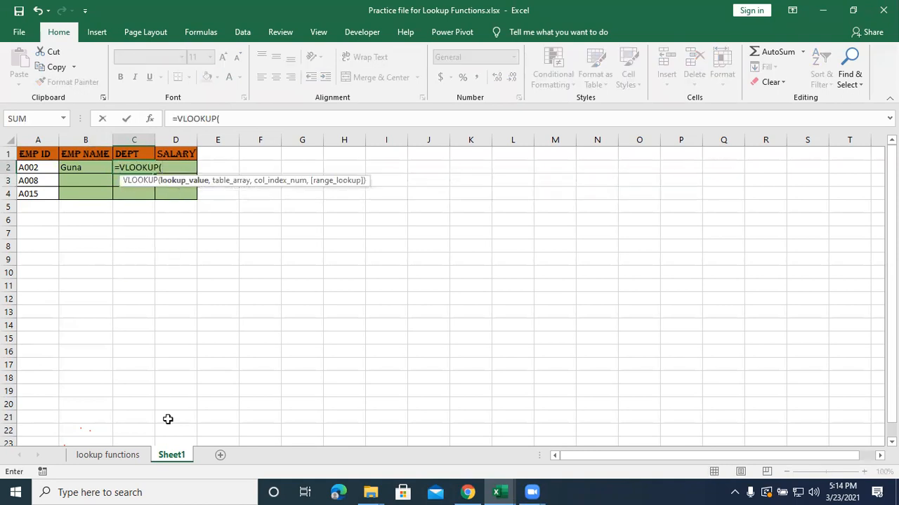
pyautogui.press('Left')
pyautogui.press('Left')
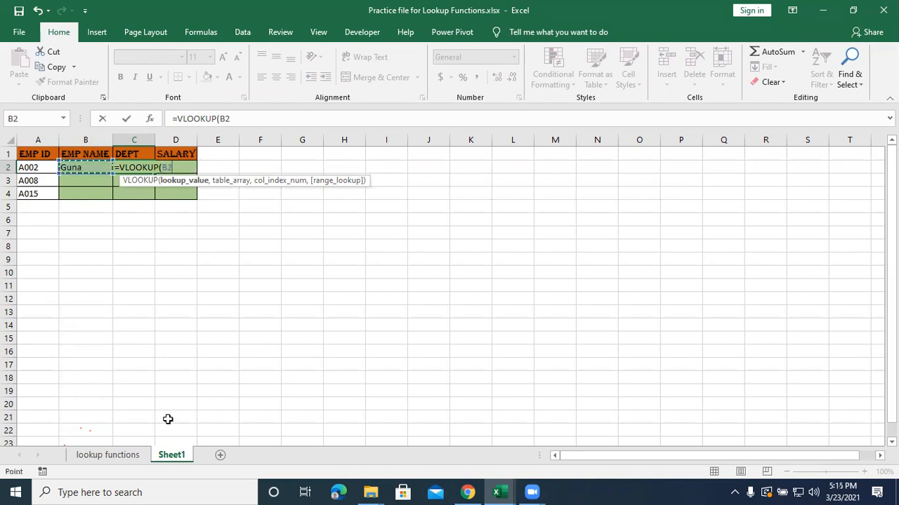
pyautogui.write(',emp')
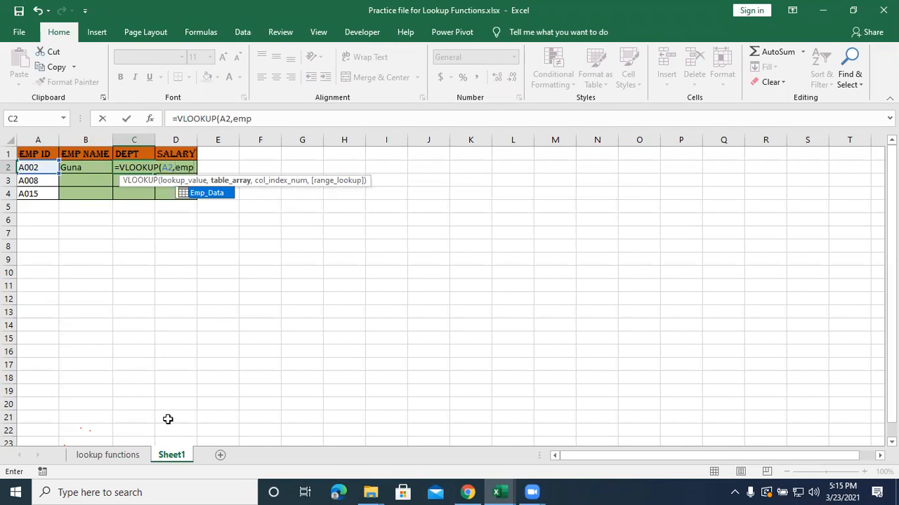
pyautogui.press('Tab')
pyautogui.write(',')
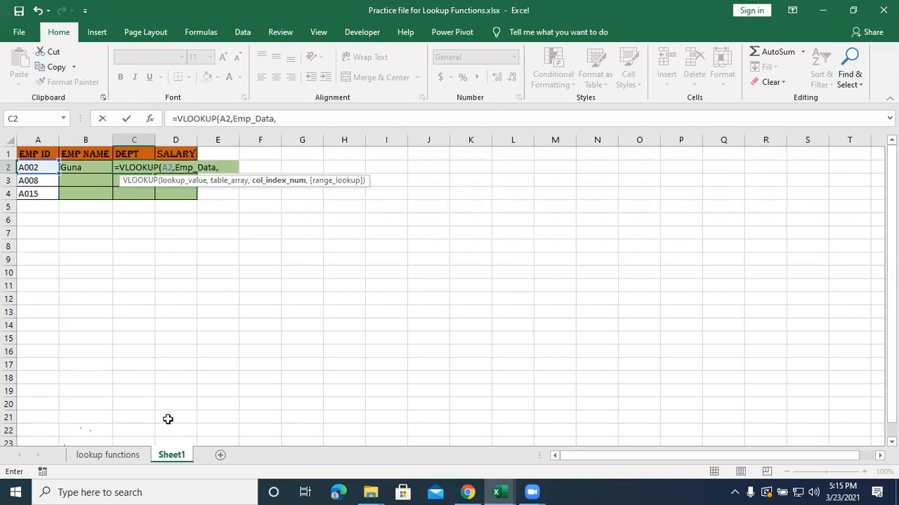
pyautogui.write('3')
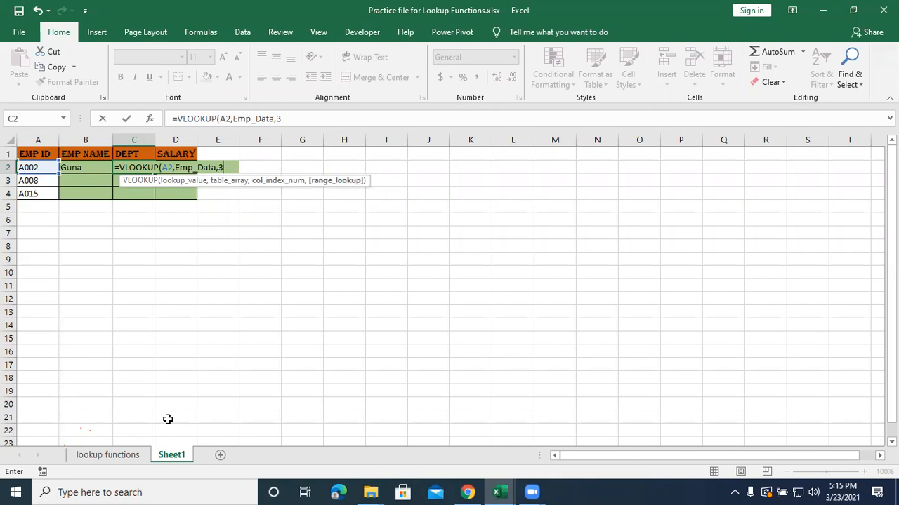
pyautogui.write(',0')
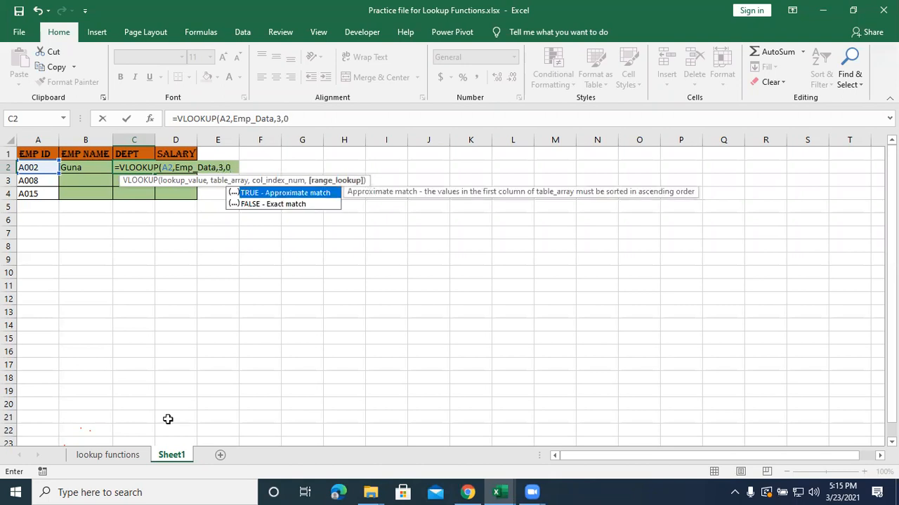
pyautogui.write(')')
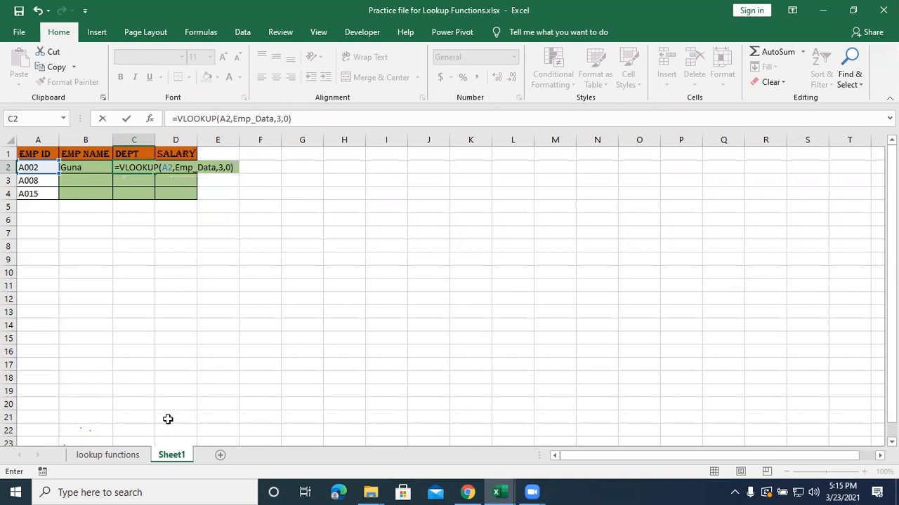
pyautogui.press('Return')
# Begin a VLOOKUP formula in the SALARY cell D2 with A2 as the lookup value.
pyautogui.press('Right')
pyautogui.press('Up')
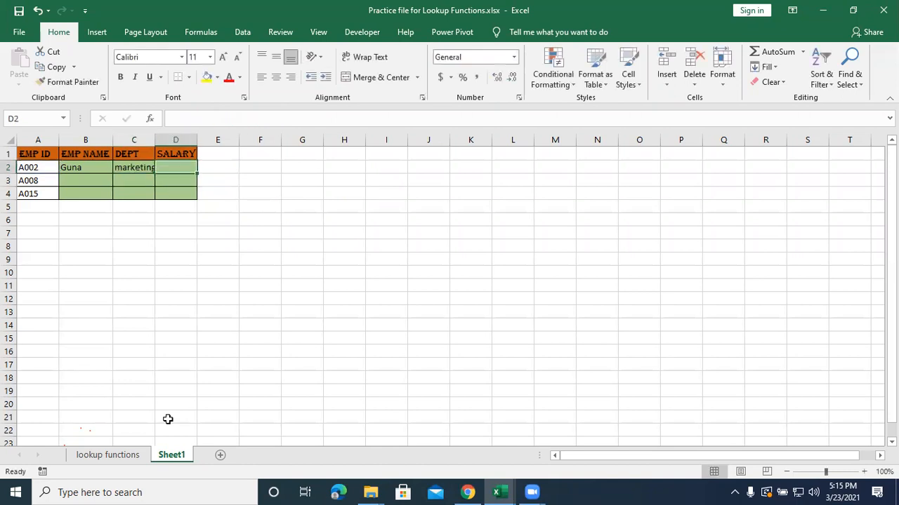
pyautogui.write('=vloo')
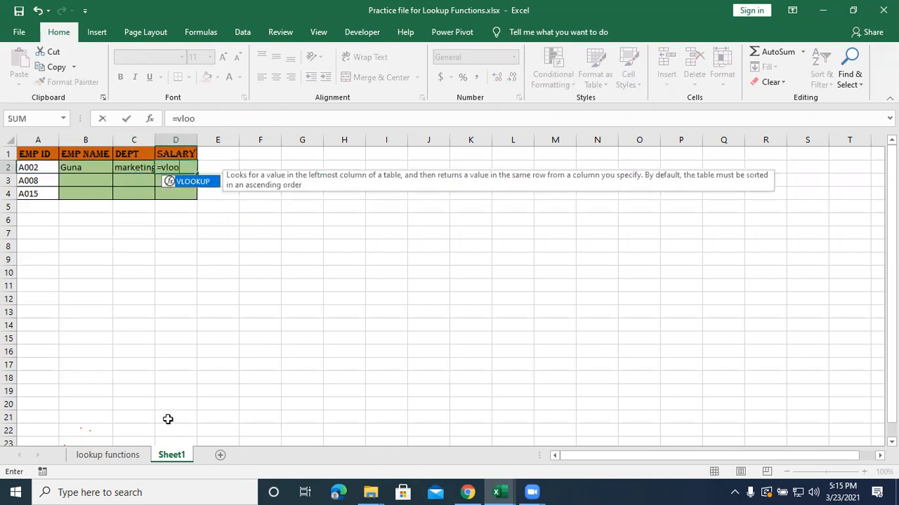
pyautogui.write('kup(')
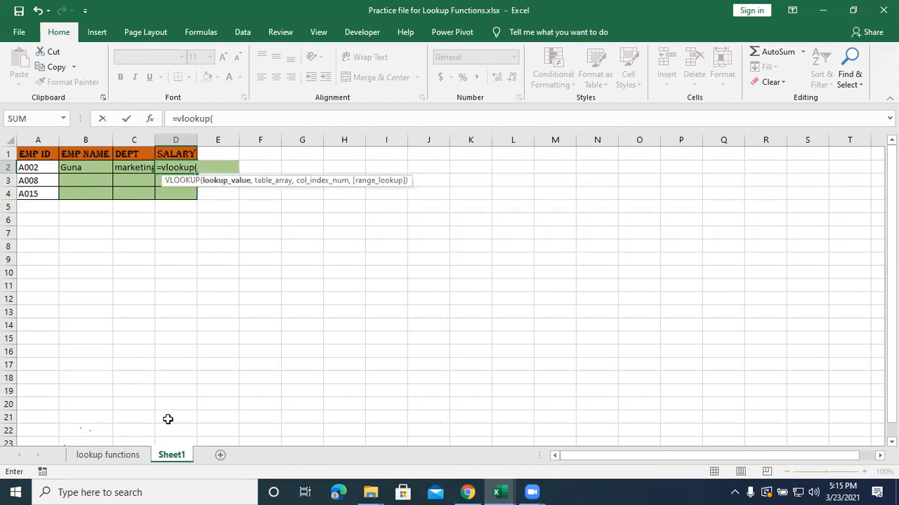
pyautogui.press('Left')
pyautogui.press('Left')
pyautogui.press('Left')
# Complete the D2 VLOOKUP with Emp_Data, column index 4 and range lookup 0, and fill the B2:D2 formulas down to row 4.
pyautogui.write(',emp')
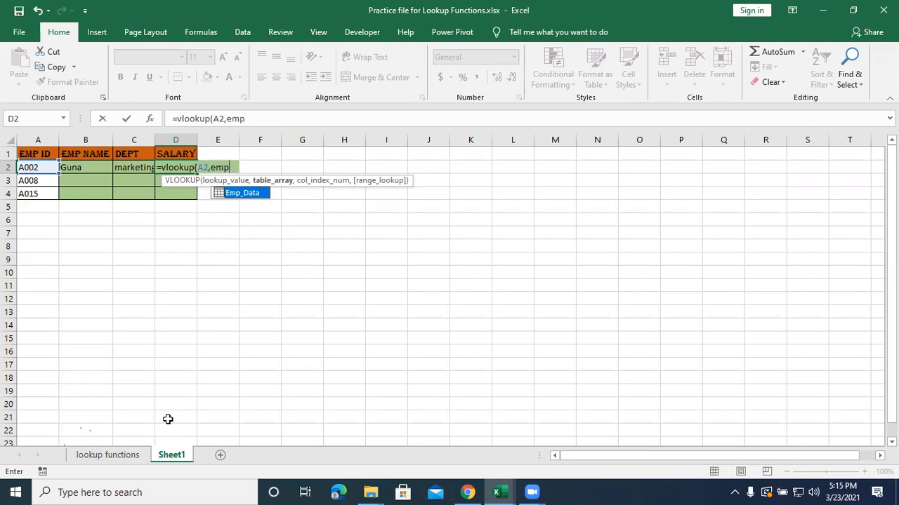
pyautogui.press('Tab')
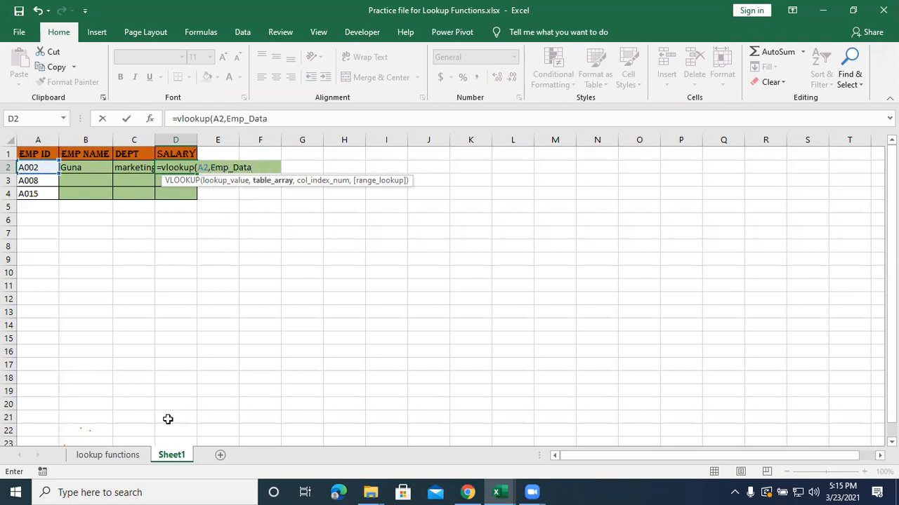
pyautogui.write(',4')
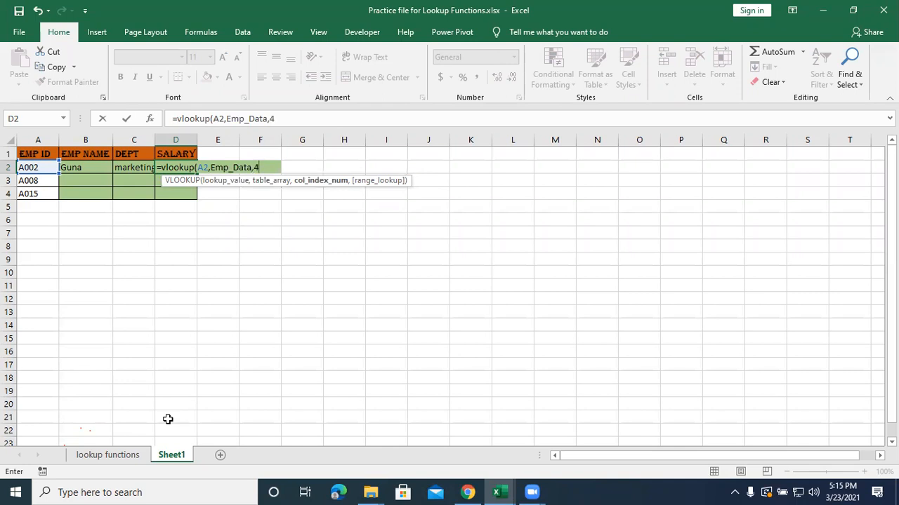
pyautogui.write(',0')
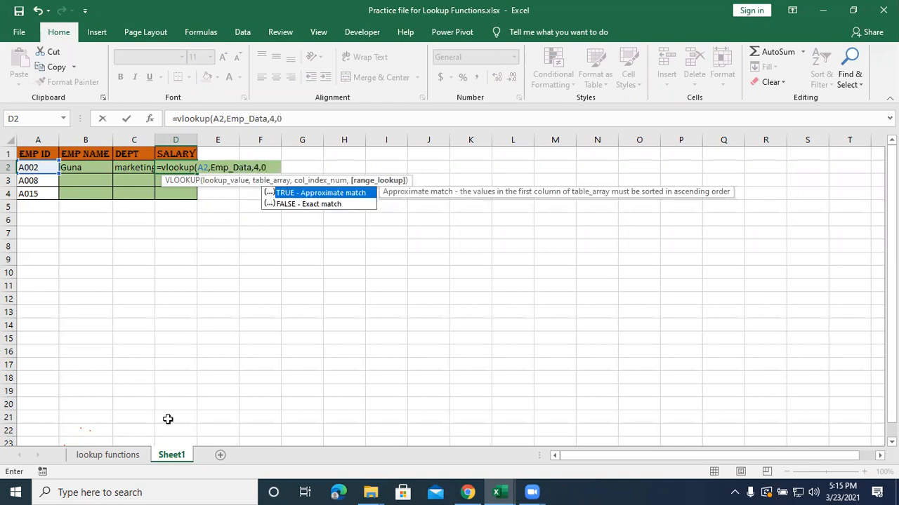
pyautogui.write(')')
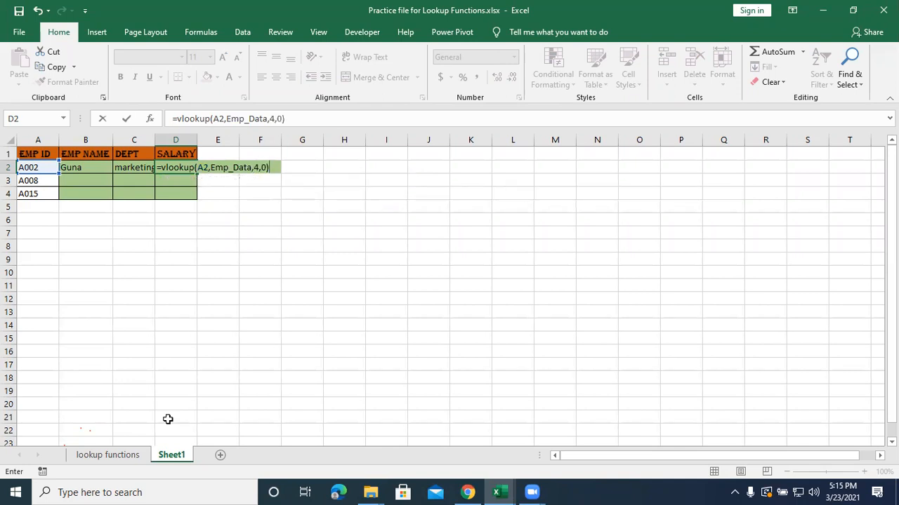
pyautogui.press('Return')
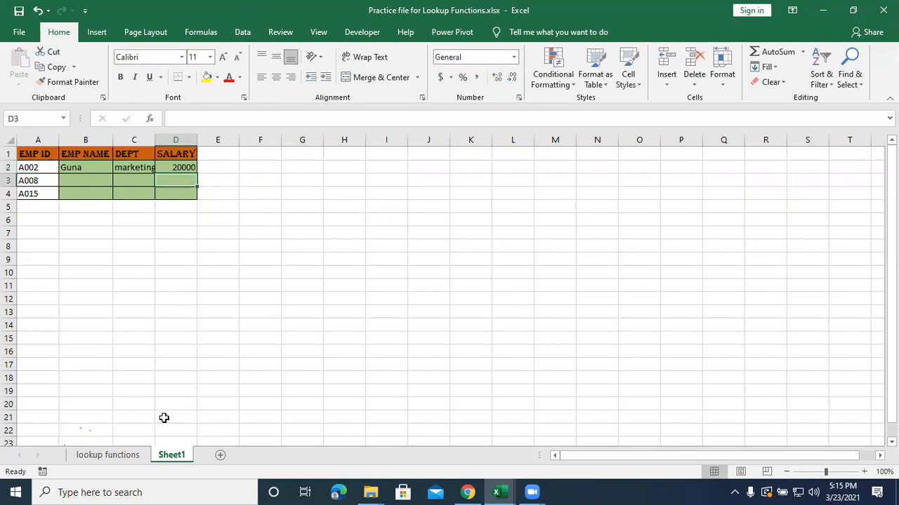
pyautogui.moveTo(81, 167); pyautogui.dragTo(199, 202)
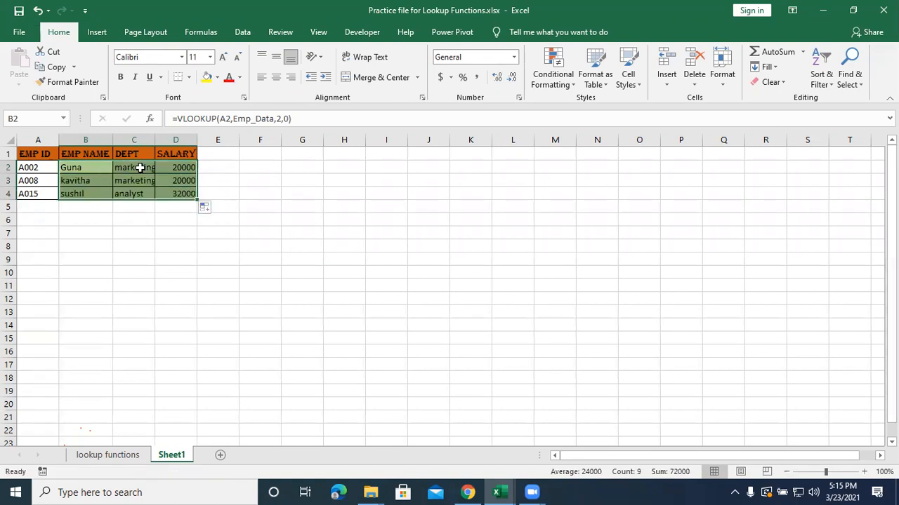
# Inspect the VLOOKUP formulas in the EMP NAME cells B2 to B4 without changing them.
pyautogui.doubleClick(70, 168)
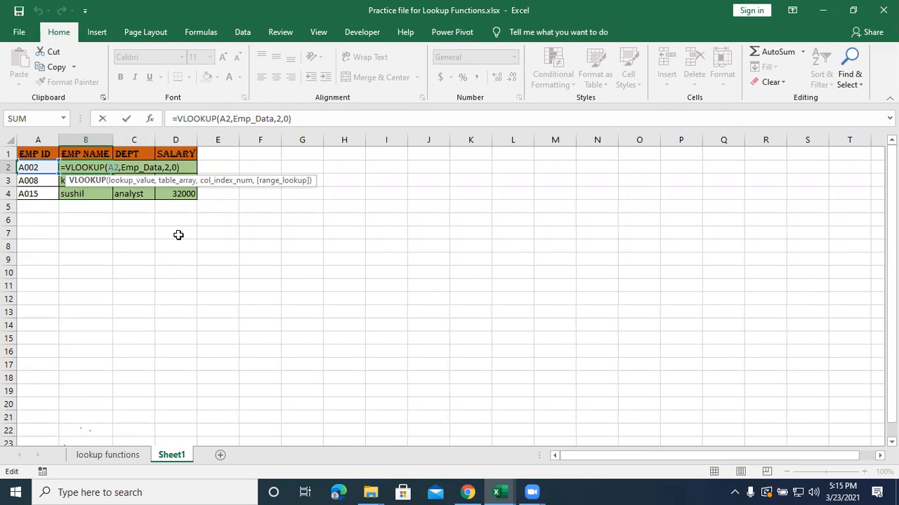
pyautogui.click(131, 269)
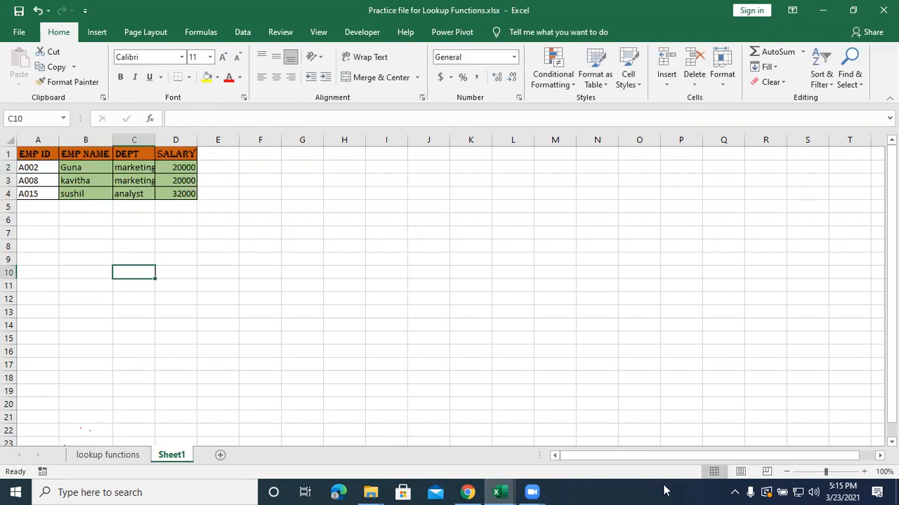
pyautogui.click(100, 173)
pyautogui.press('Down')
pyautogui.press('Down')
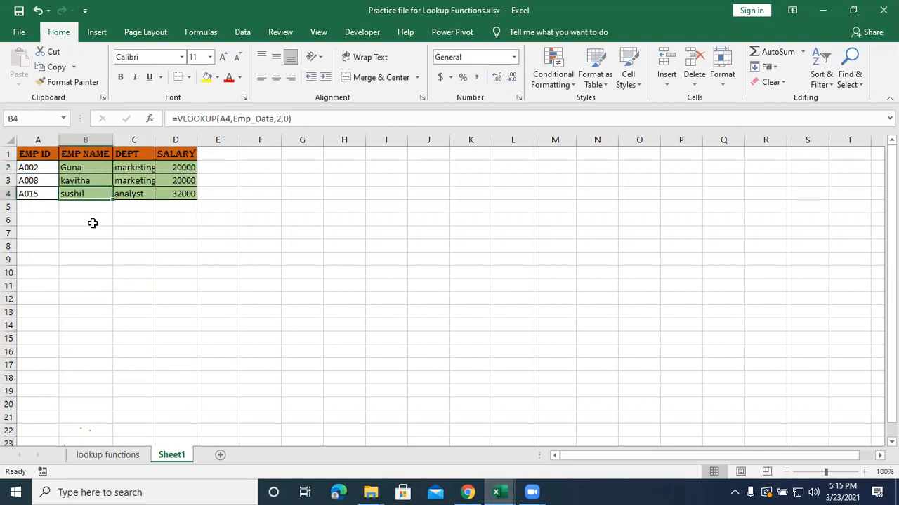
pyautogui.doubleClick(82, 168)
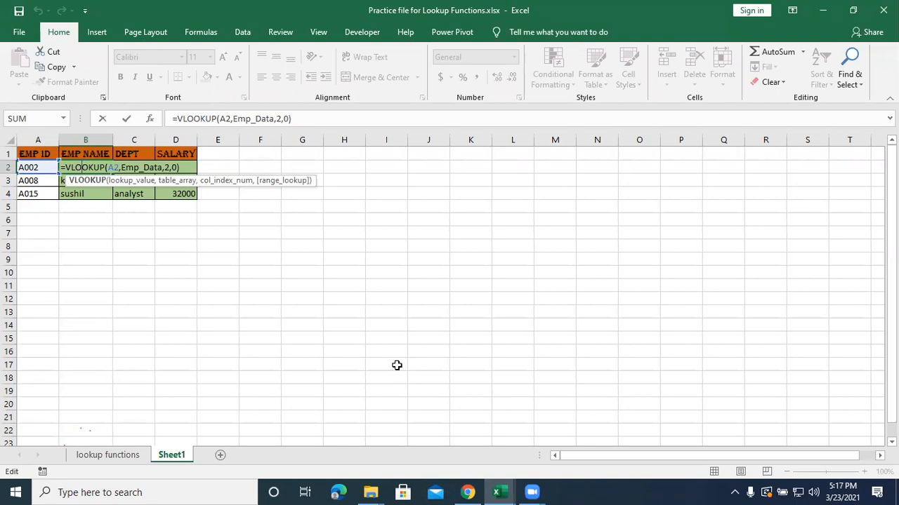
pyautogui.press('Return')
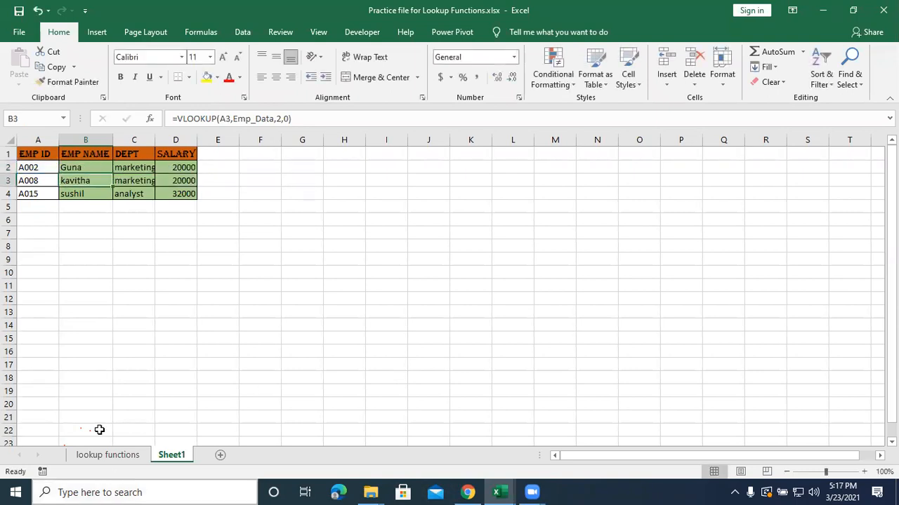
# Copy the second lookup table K69:N72 from the lookup functions sheet and paste it into Sheet1 at A6.
pyautogui.click(82, 455)
pyautogui.moveTo(384, 385); pyautogui.dragTo(541, 358)
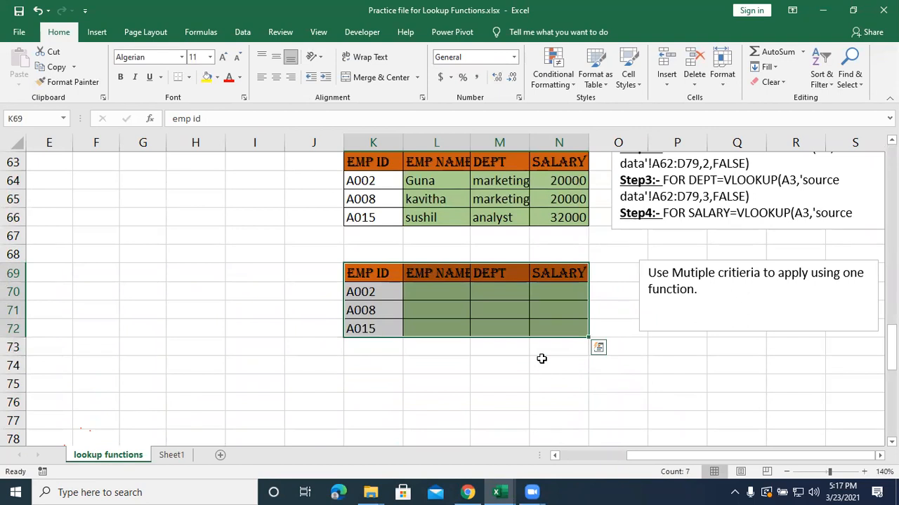
pyautogui.hotkey('ctrl', 'c')
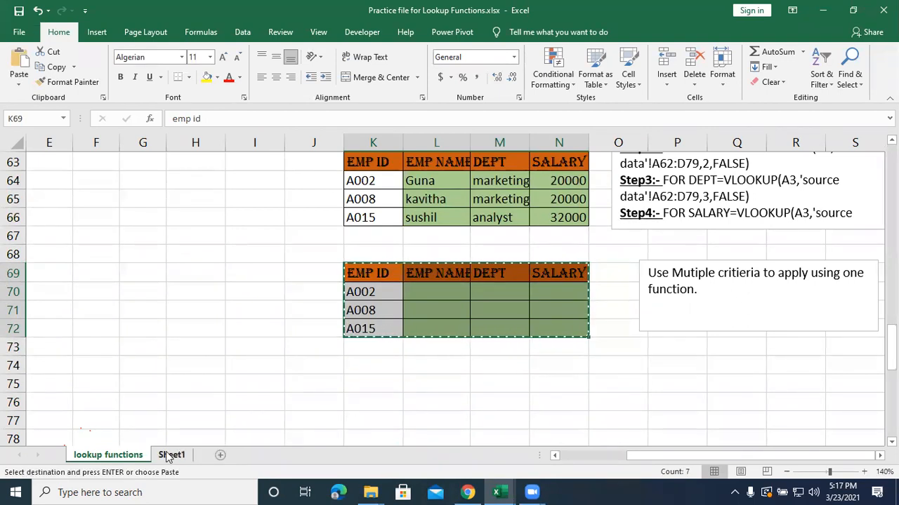
pyautogui.click(169, 455)
pyautogui.click(47, 222)
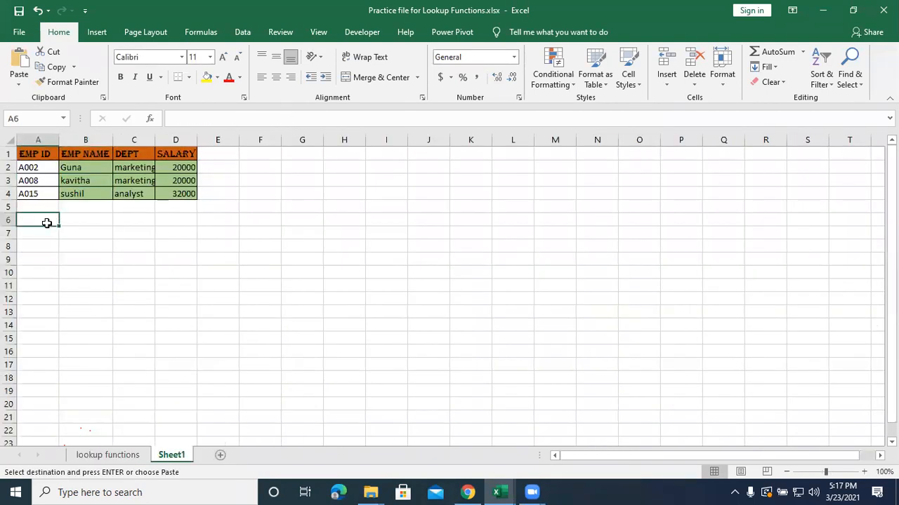
pyautogui.hotkey('ctrl', 'v')
pyautogui.click(40, 273)
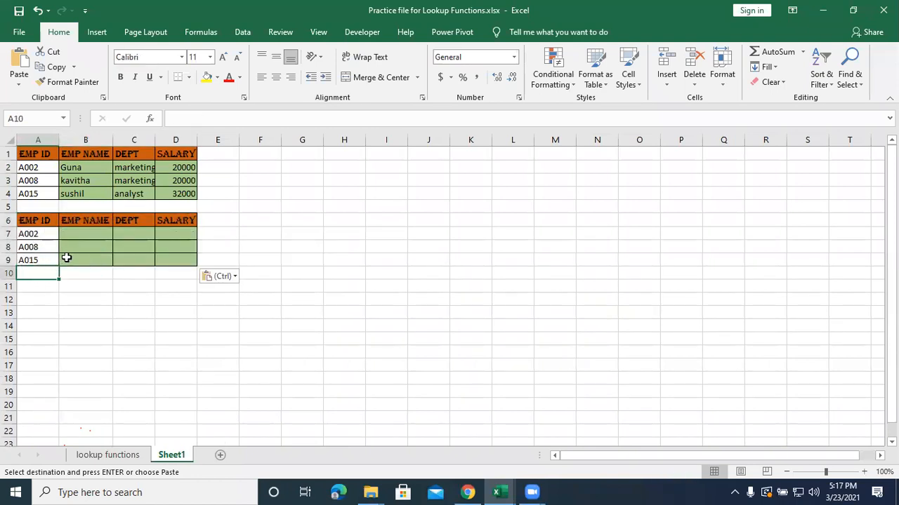
# Look over the empty EMP NAME, DEPT and SALARY cells in row 7, and return to the lookup functions sheet.
pyautogui.click(88, 234)
pyautogui.click(132, 236)
pyautogui.click(165, 235)
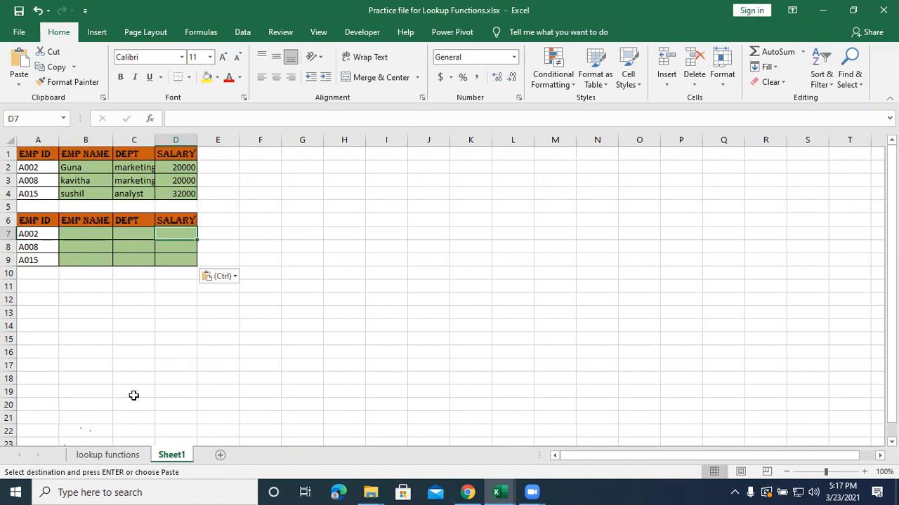
pyautogui.click(110, 456)
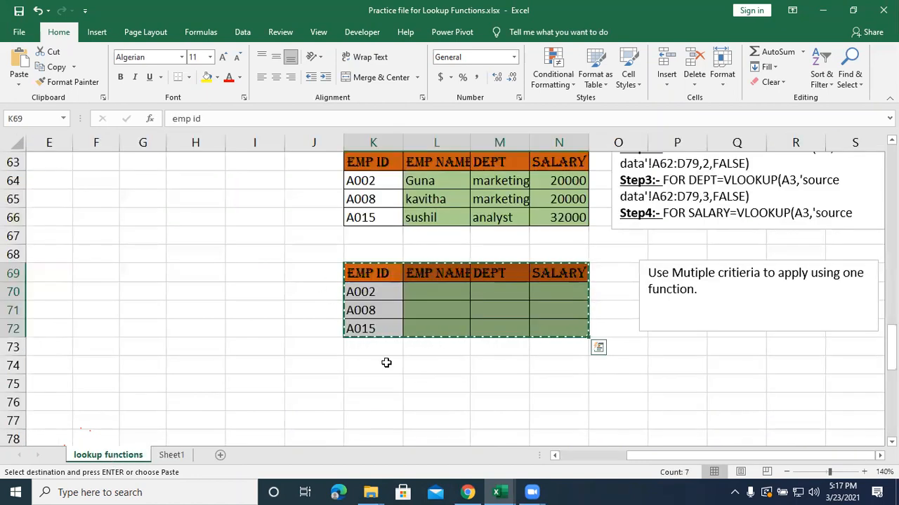
# Look over the empty EMP NAME, DEPT and SALARY cells in row 70 and the filled columns in L64:N66 above.
pyautogui.click(435, 401)
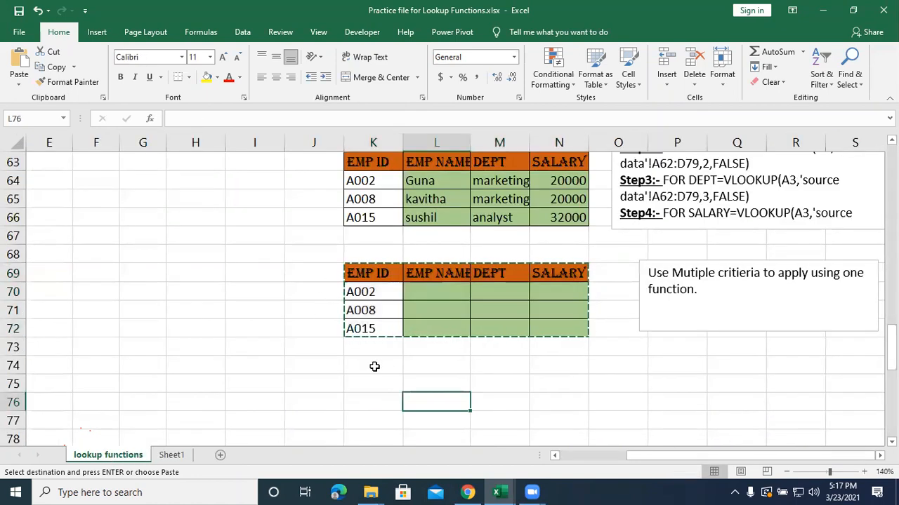
pyautogui.hotkey('alt', 'Tab')
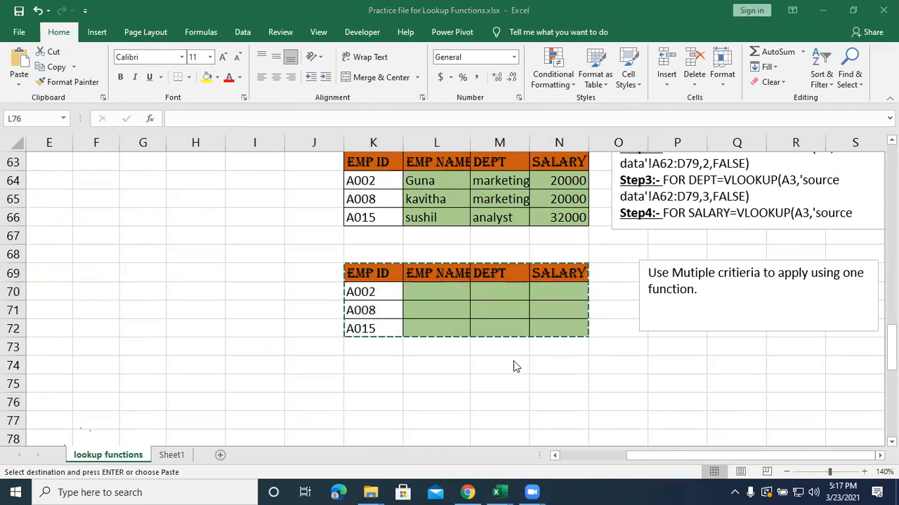
pyautogui.hotkey('alt', 'Tab')
pyautogui.click(514, 287)
pyautogui.click(578, 288)
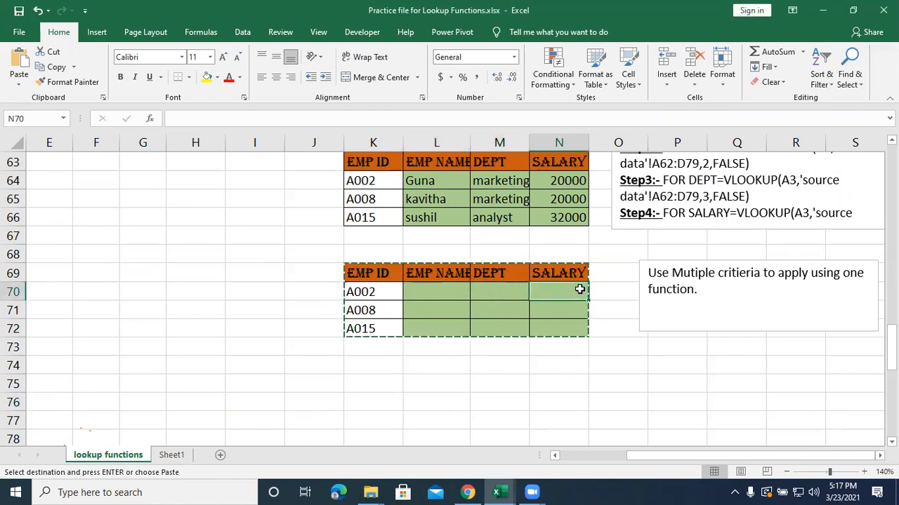
pyautogui.click(438, 295)
pyautogui.click(511, 299)
pyautogui.click(582, 293)
pyautogui.click(442, 291)
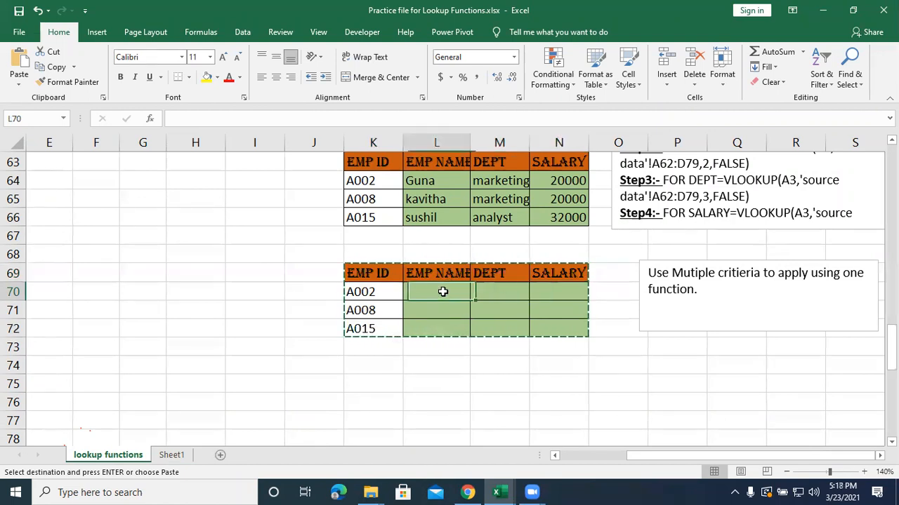
pyautogui.moveTo(425, 181); pyautogui.dragTo(436, 236)
pyautogui.moveTo(496, 181); pyautogui.dragTo(499, 235)
pyautogui.moveTo(553, 189); pyautogui.dragTo(582, 216)
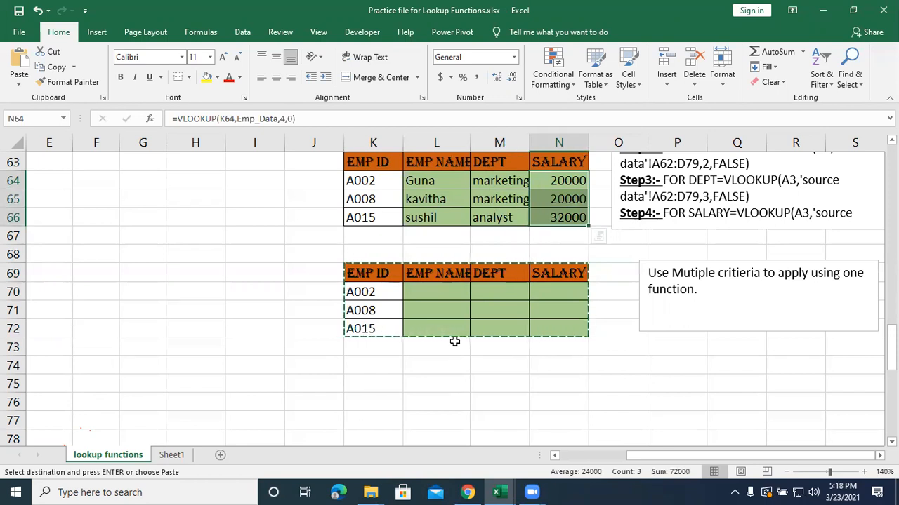
# Start a VLOOKUP formula in EMP NAME cell L70 with K70 as the lookup value.
pyautogui.click(446, 293)
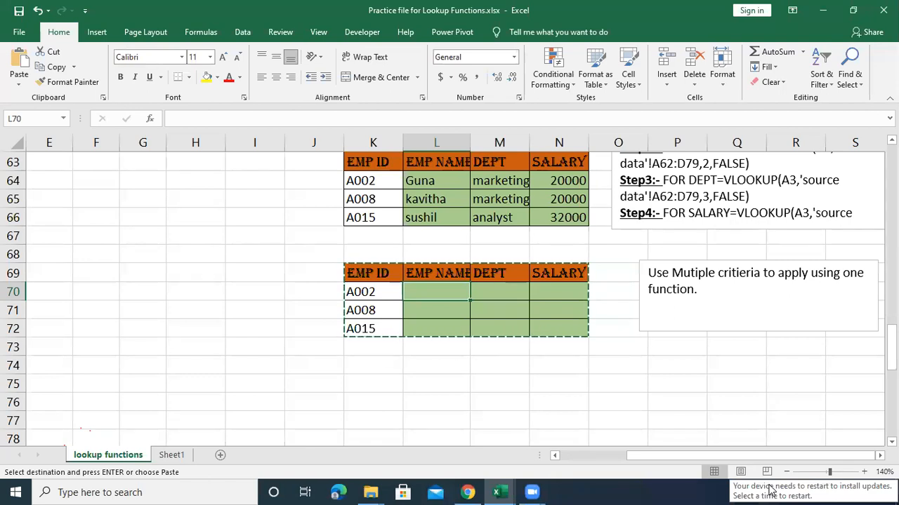
pyautogui.doubleClick(444, 292)
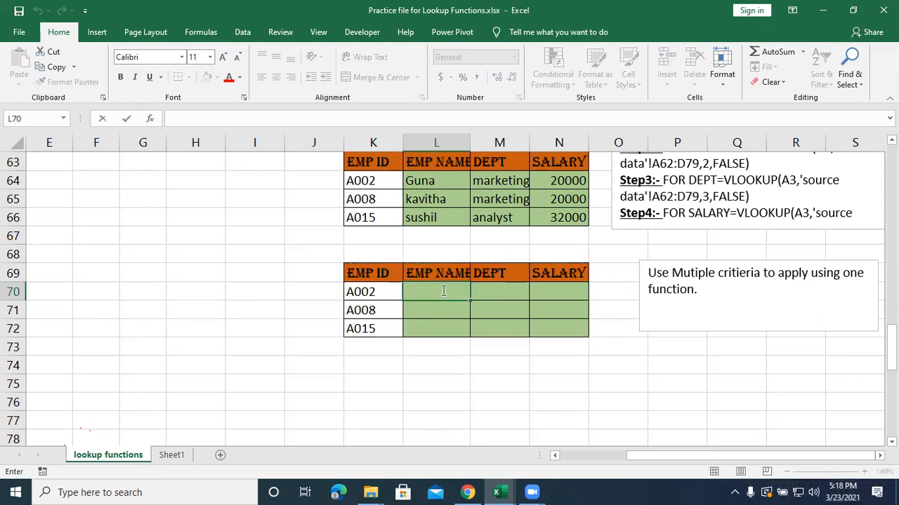
pyautogui.write('=')
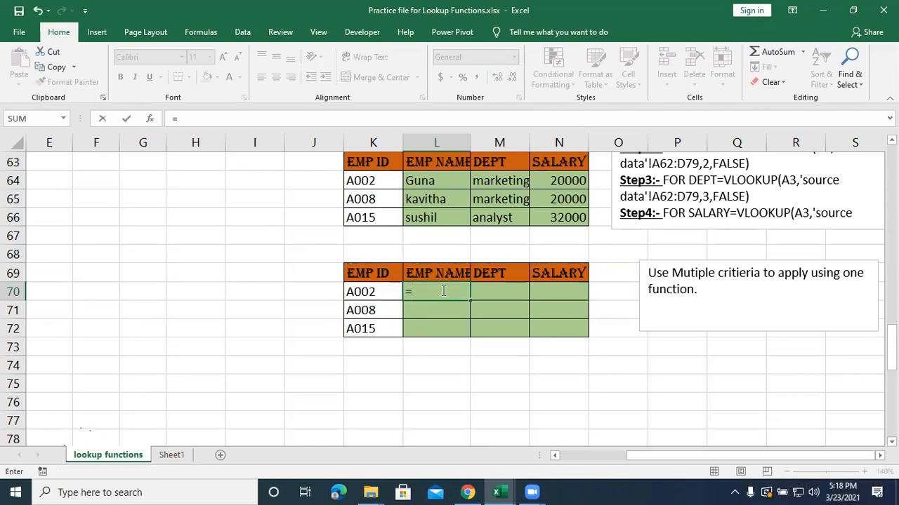
pyautogui.write('vlookup(')
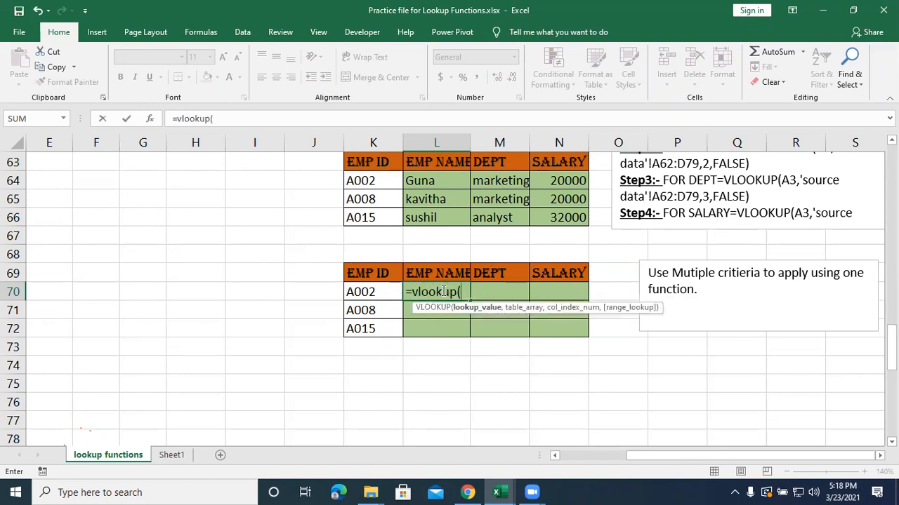
pyautogui.click(377, 292)
pyautogui.write(',')
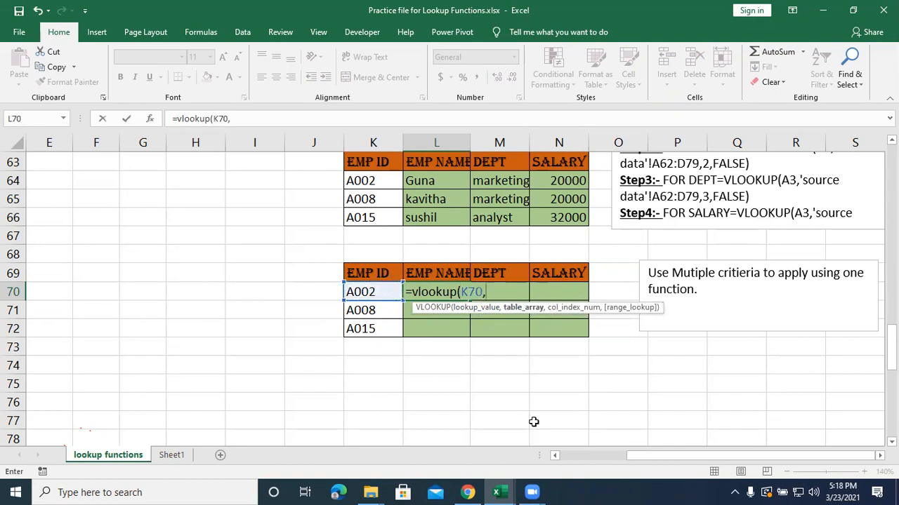
pyautogui.write('e')
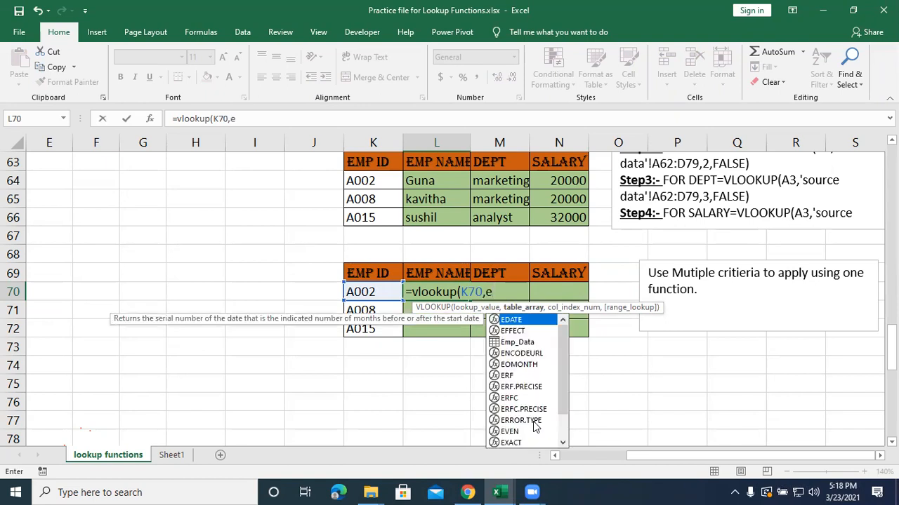
pyautogui.write('mp')
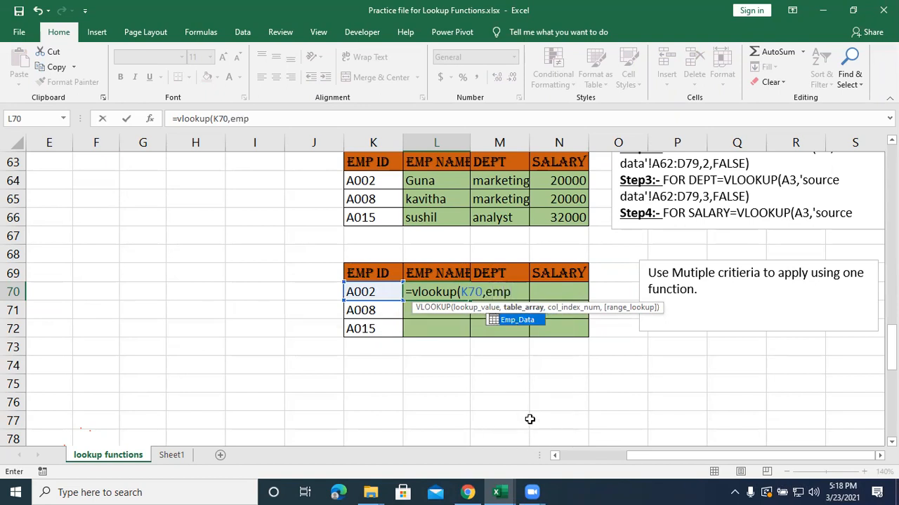
# Set the named range Emp_Data as the table array of the L70 VLOOKUP.
pyautogui.press('Return')
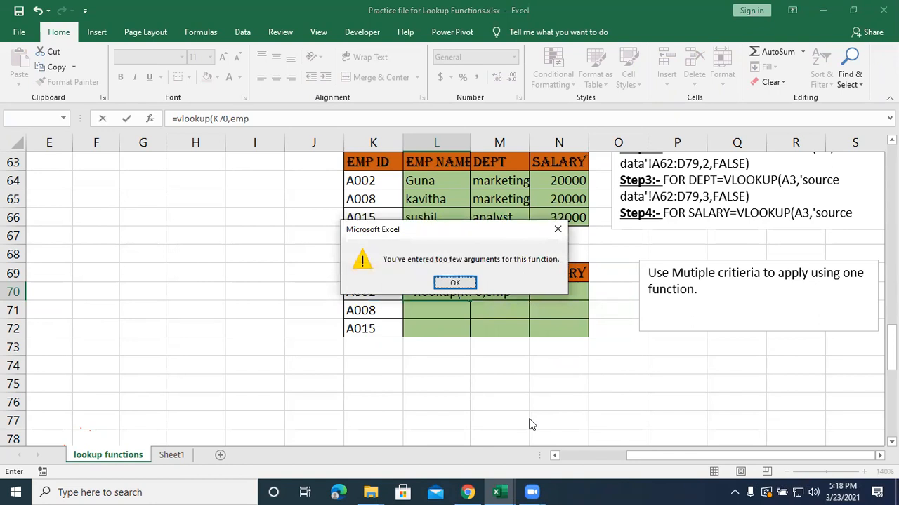
pyautogui.click(454, 283)
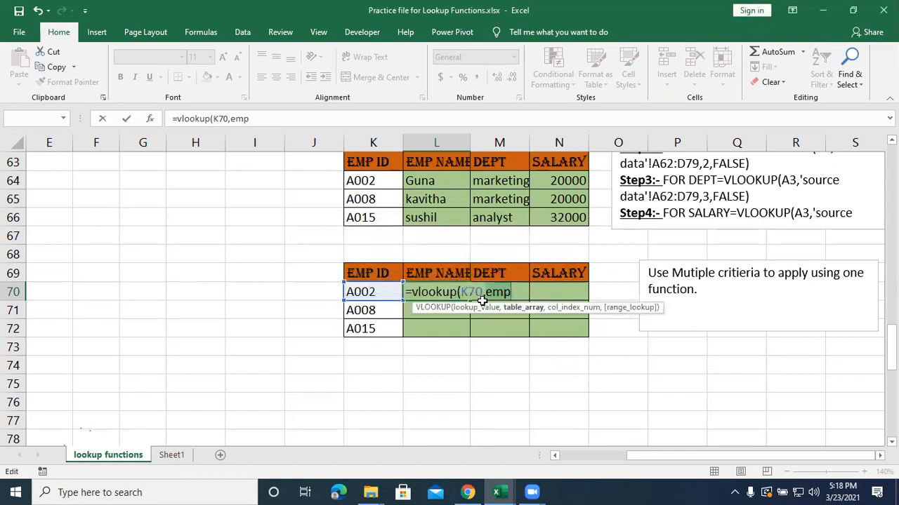
pyautogui.click(516, 295)
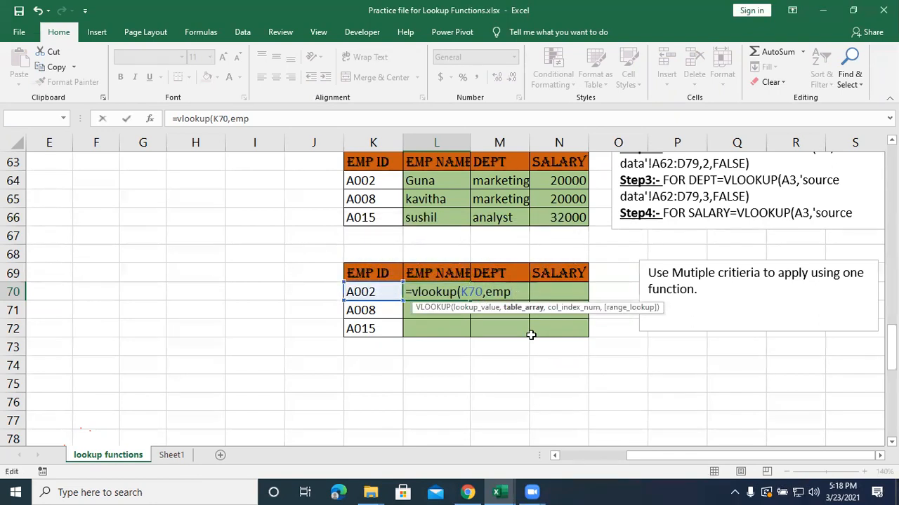
pyautogui.write('_D')
pyautogui.press('Tab')
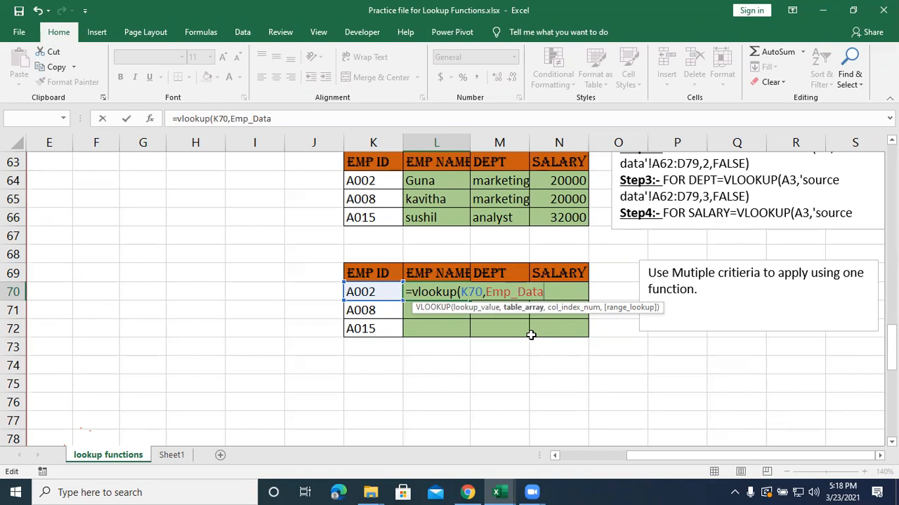
pyautogui.write(',')
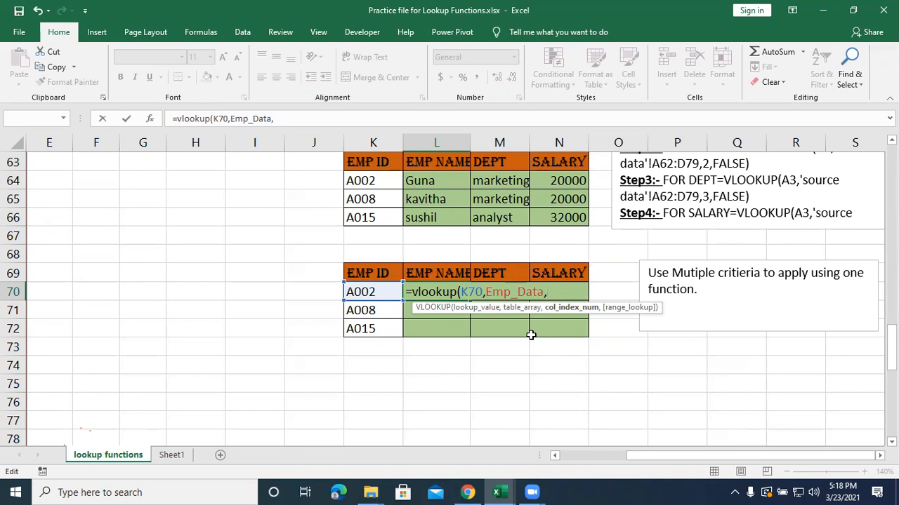
# Add COLUMNS(K70:L70) as the column index and 0 as the range lookup, and close the L70 formula's parentheses.
pyautogui.write('COLU')
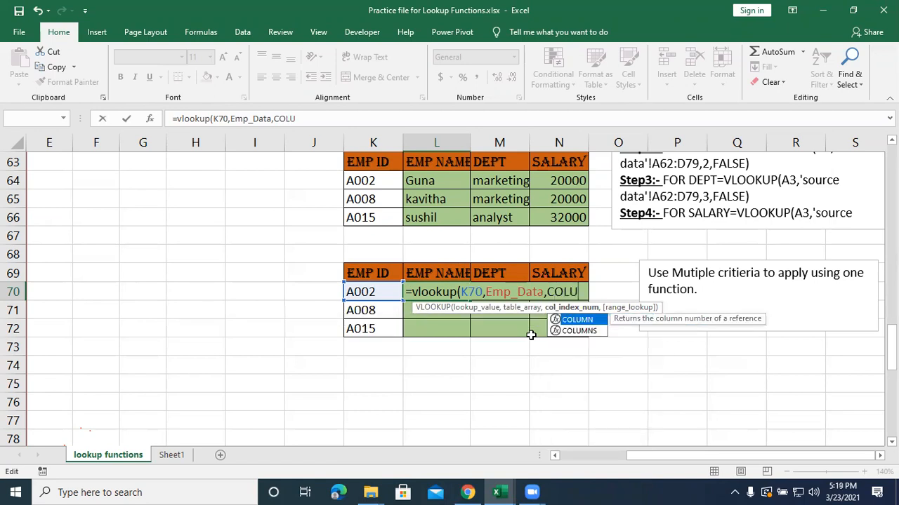
pyautogui.write('MNS')
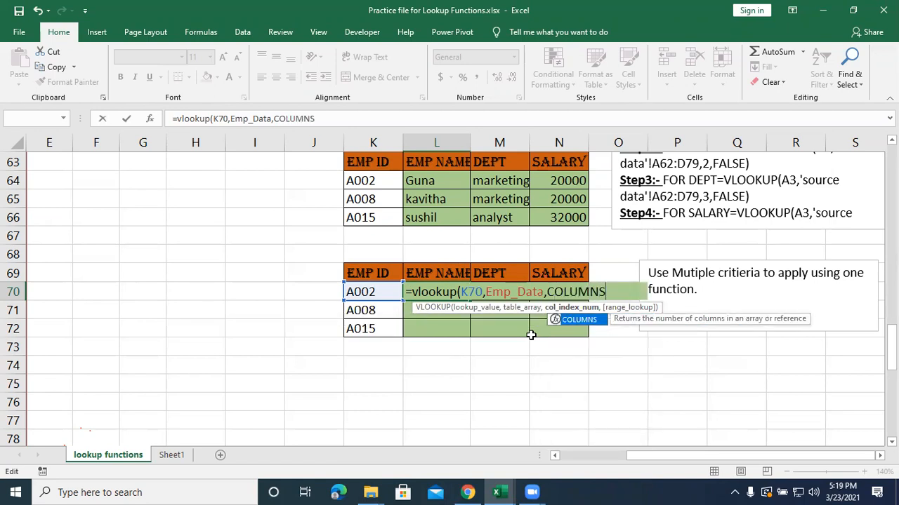
pyautogui.press('Escape')
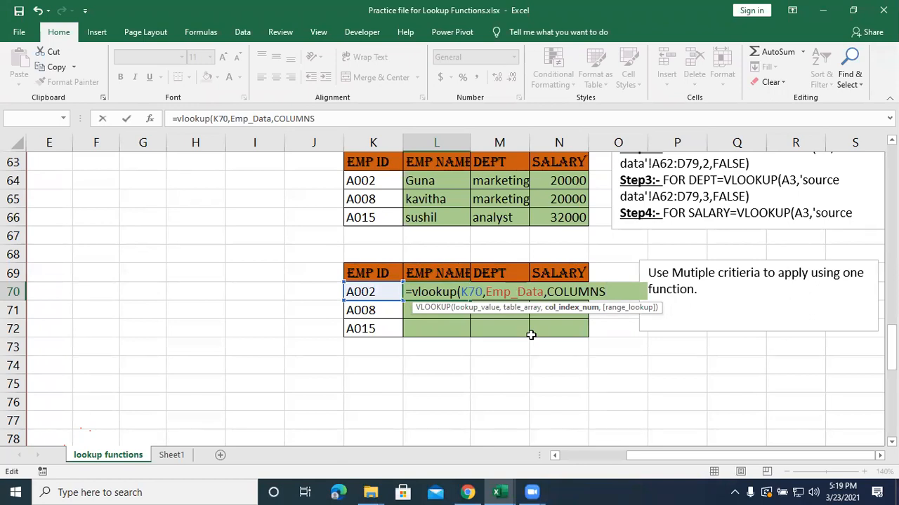
pyautogui.write('(')
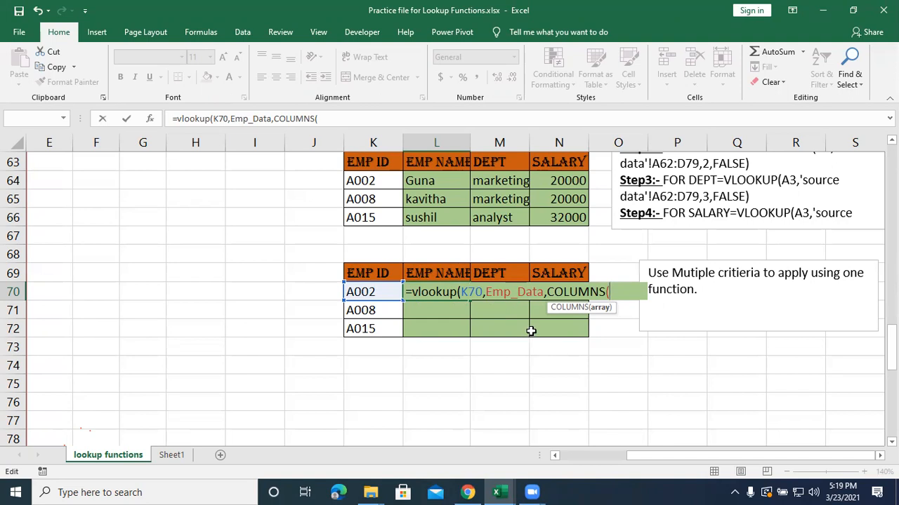
pyautogui.click(380, 292)
pyautogui.moveTo(395, 291); pyautogui.dragTo(427, 290)
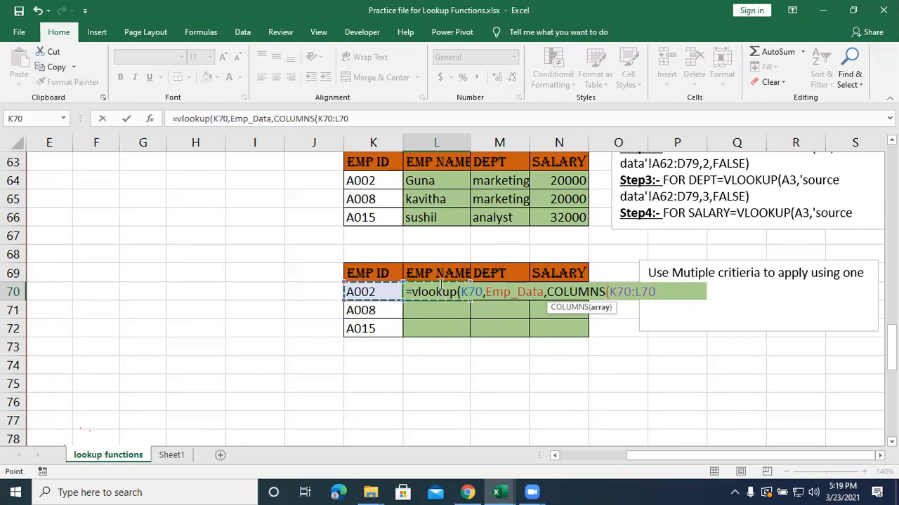
pyautogui.write('),')
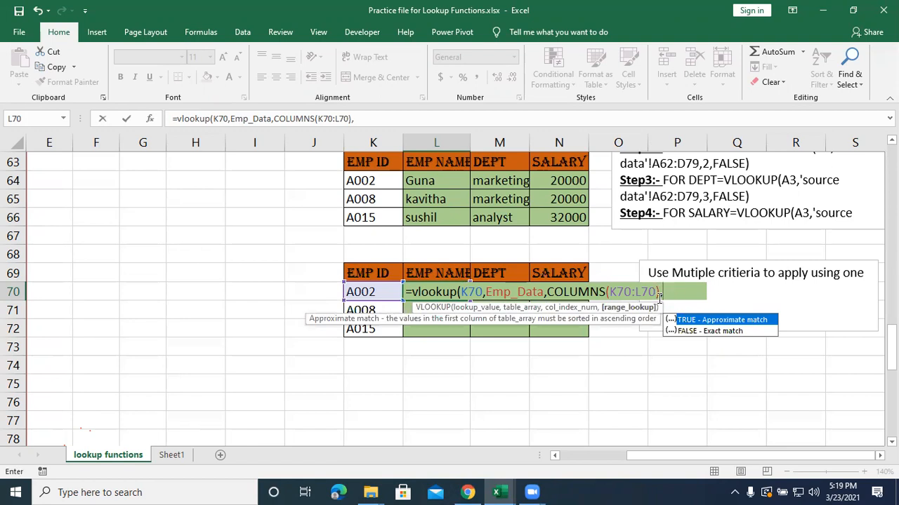
pyautogui.write('0)')
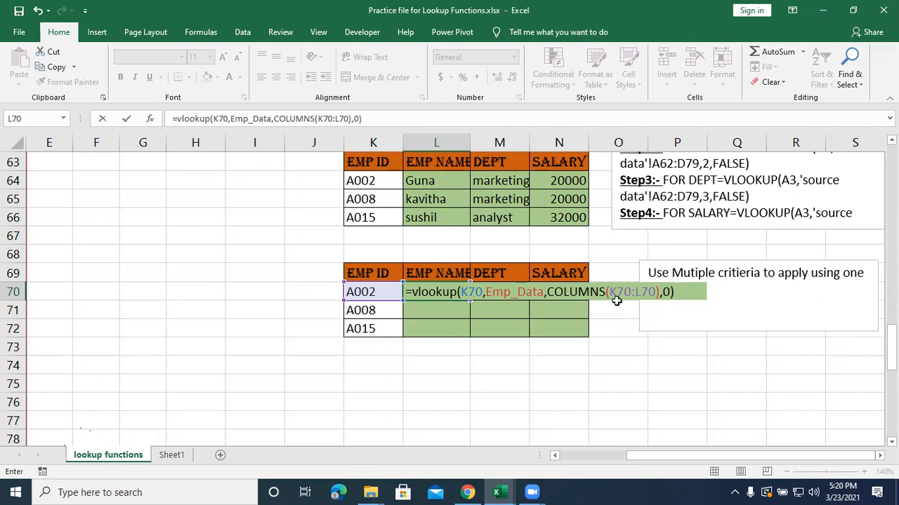
# Anchor column K in the L70 formula as $K70 for the lookup value and $K70:L70 in COLUMNS, and enter the formula.
pyautogui.click(461, 292)
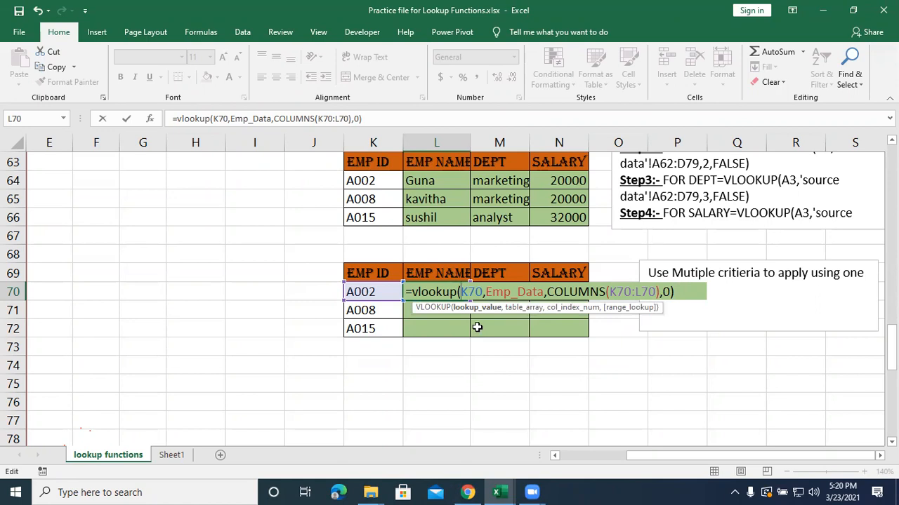
pyautogui.write('$')
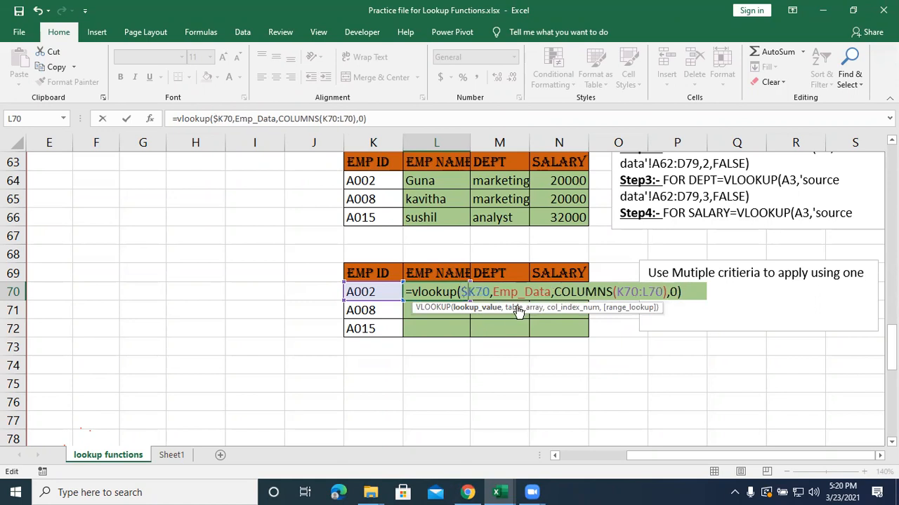
pyautogui.click(618, 292)
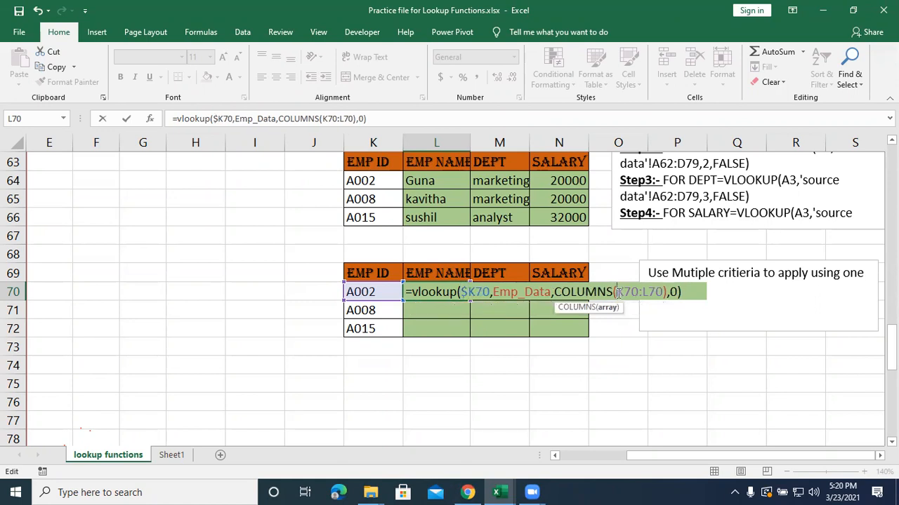
pyautogui.write('$')
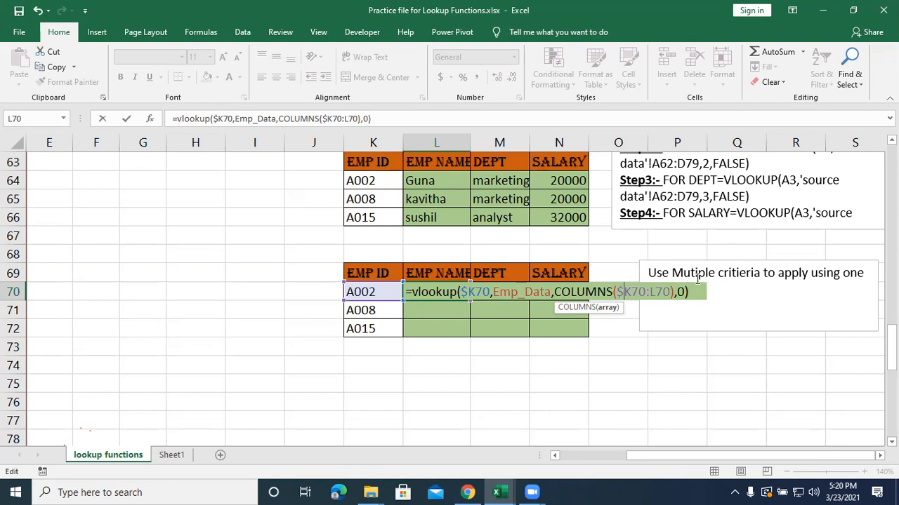
pyautogui.press('Return')
# Fill the L70 formula across to N70 and down to row 72.
pyautogui.click(429, 288)
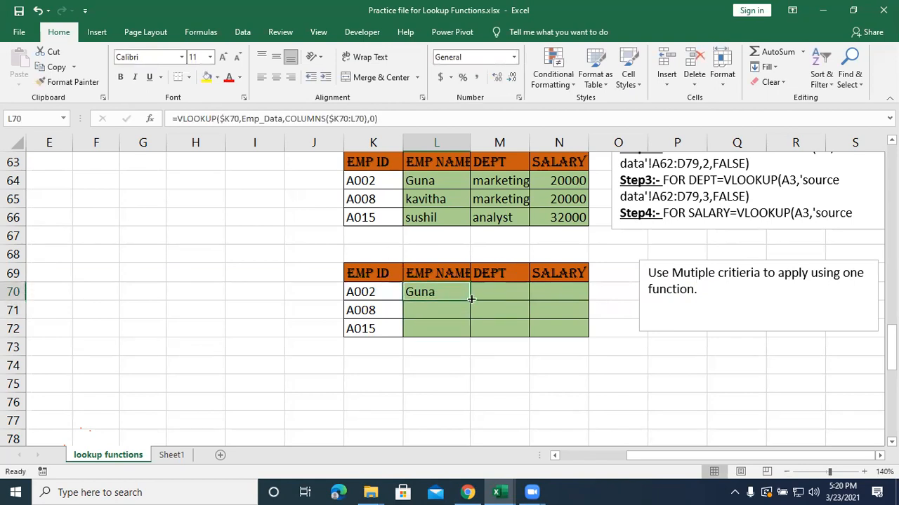
pyautogui.moveTo(471, 299); pyautogui.dragTo(574, 303)
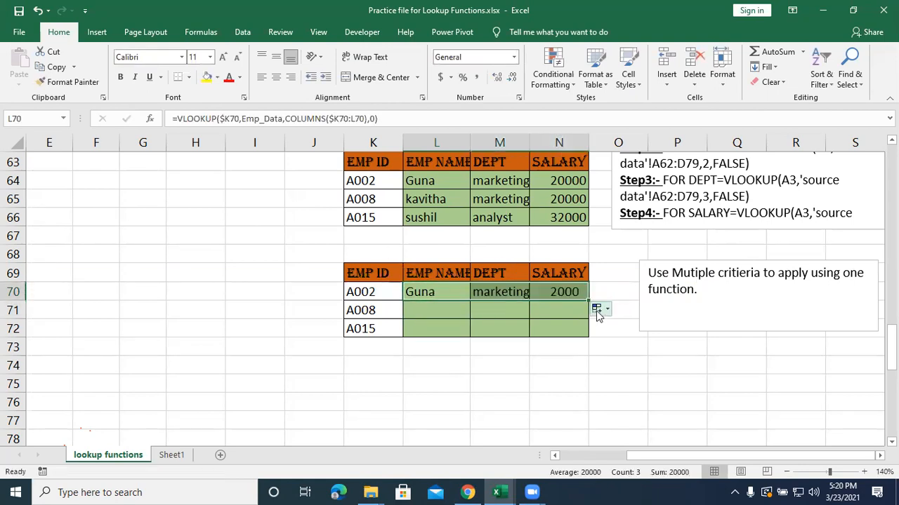
pyautogui.moveTo(588, 303); pyautogui.dragTo(591, 339)
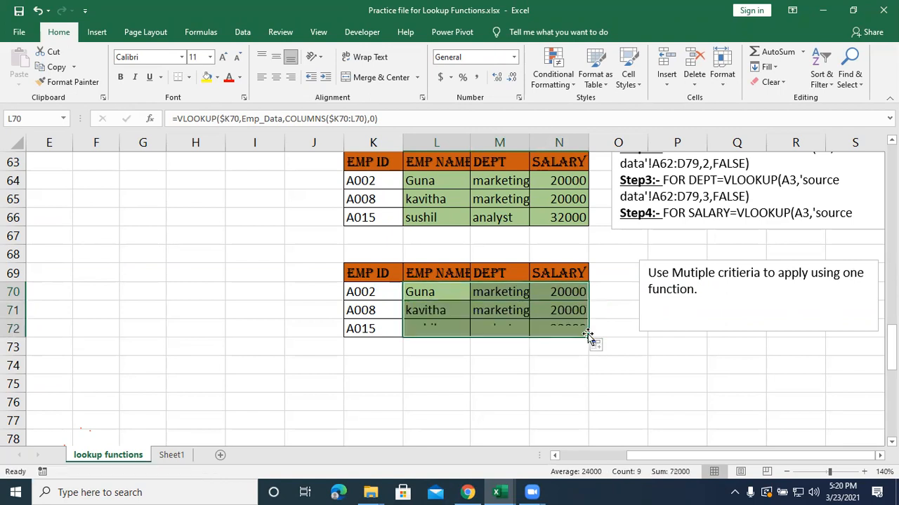
# Open the VLOOKUP formula in L70 to examine its arguments.
pyautogui.click(421, 290)
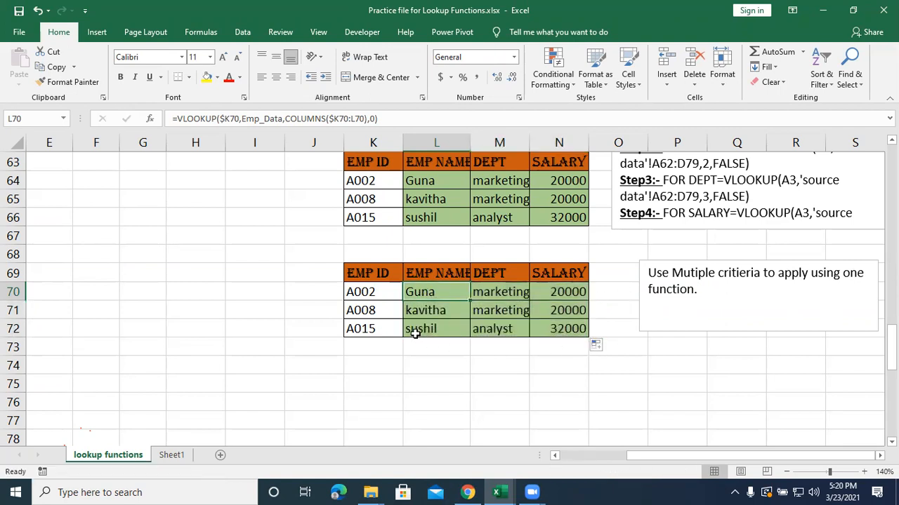
pyautogui.doubleClick(426, 293)
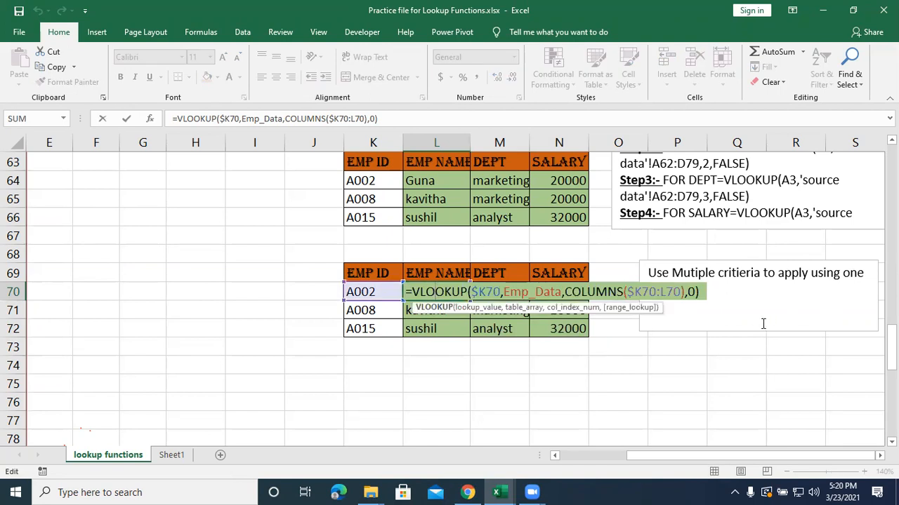
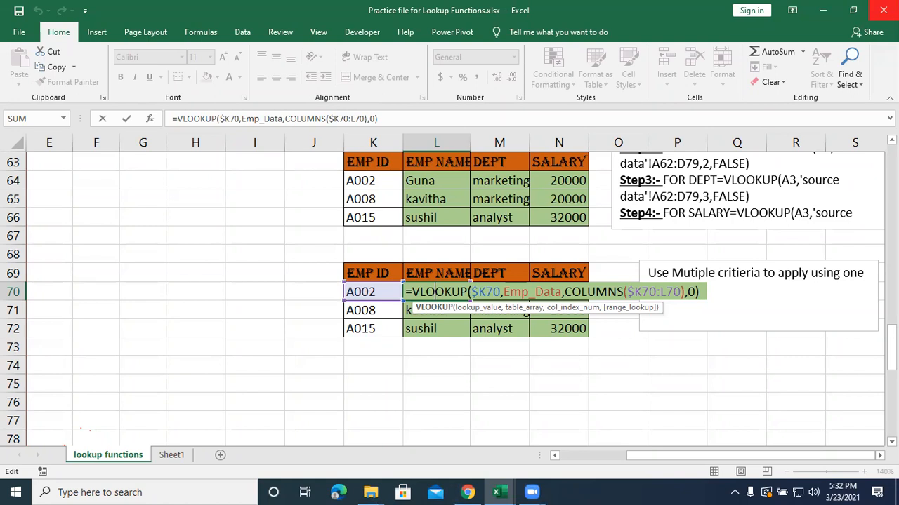
pyautogui.click(4, 33)
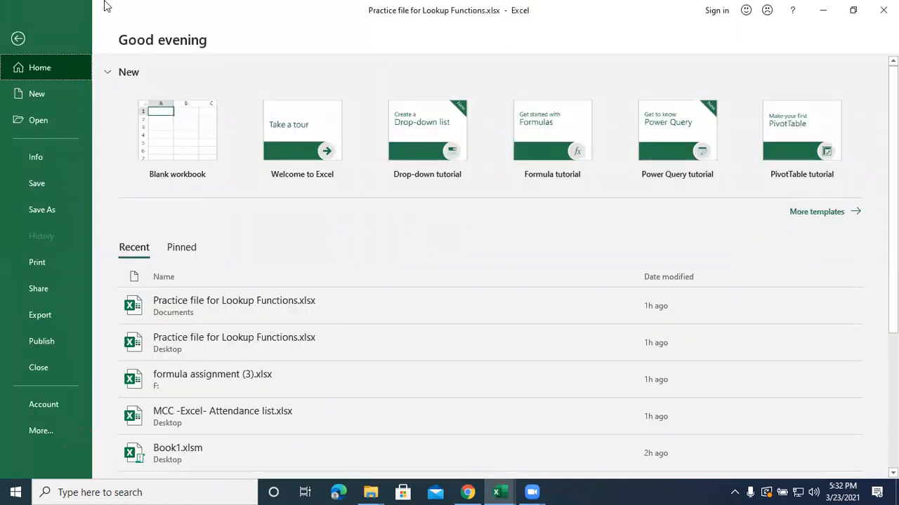
pyautogui.click(18, 41)
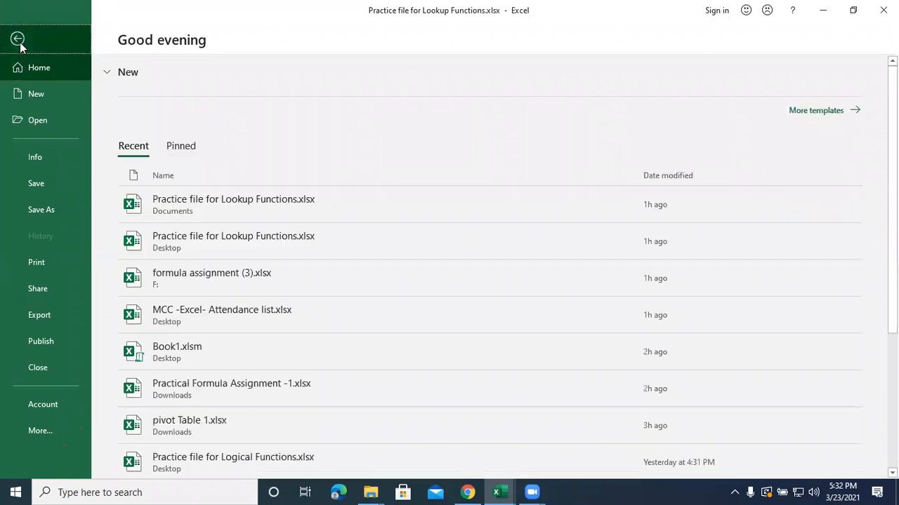
pyautogui.click(462, 425)
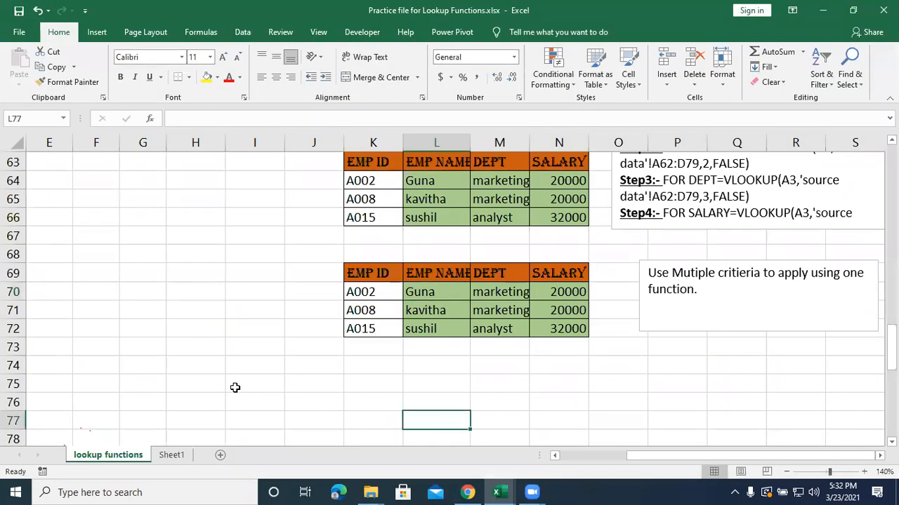
# On Sheet1, start a VLOOKUP formula in B7 with A7 as the lookup value and Emp_Data as the table array.
pyautogui.click(183, 456)
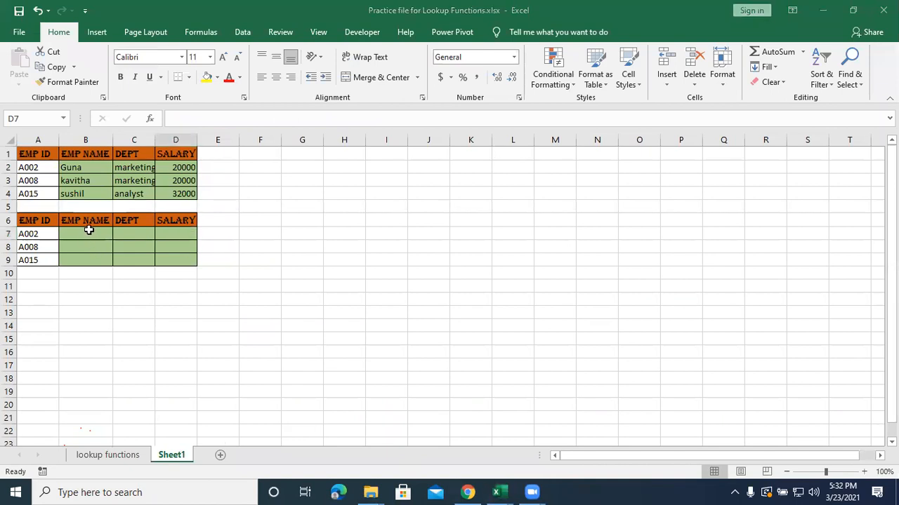
pyautogui.press('BackSpace')
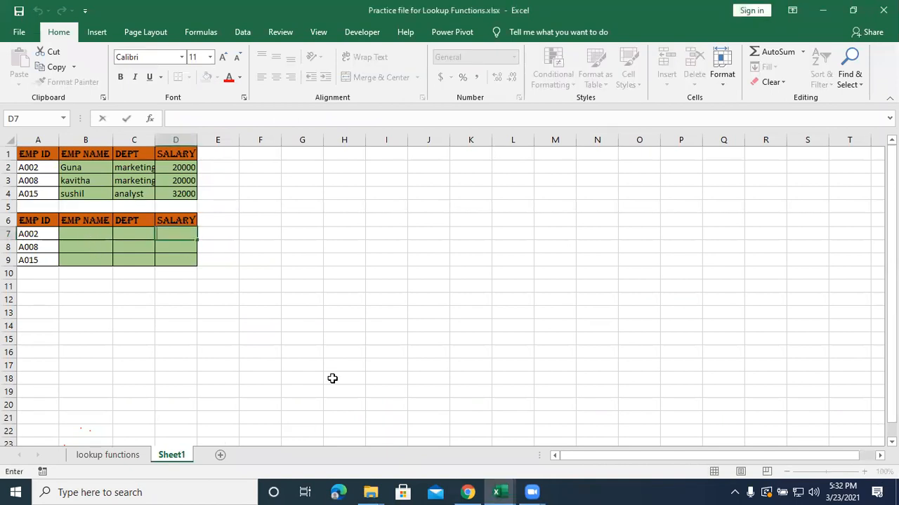
pyautogui.click(81, 236)
pyautogui.write('=')
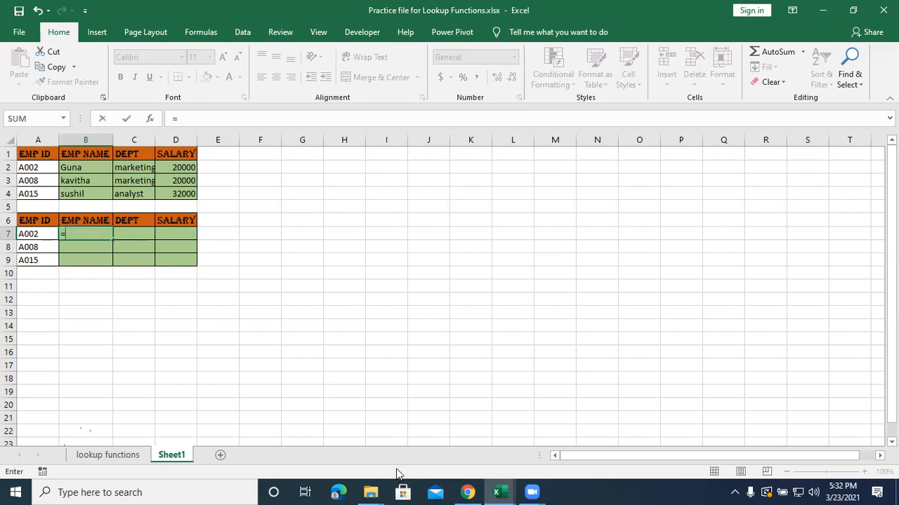
pyautogui.write('vlookup(')
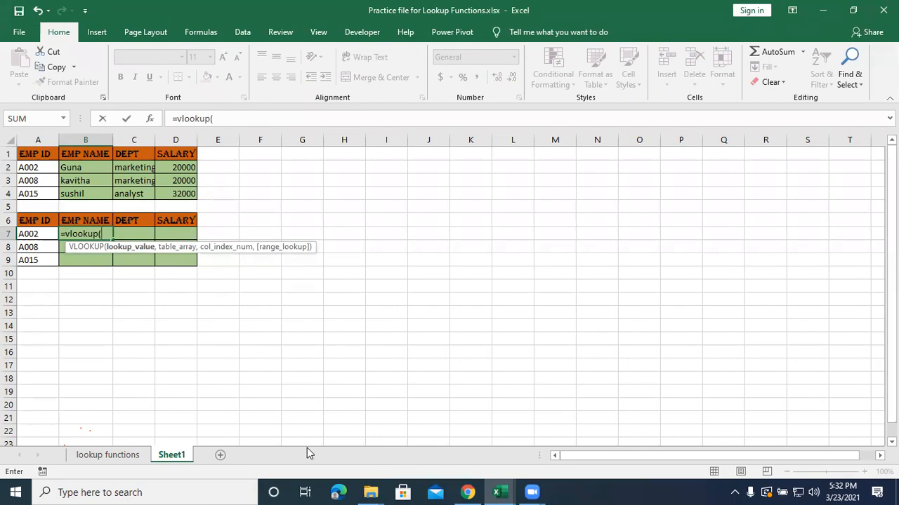
pyautogui.click(29, 235)
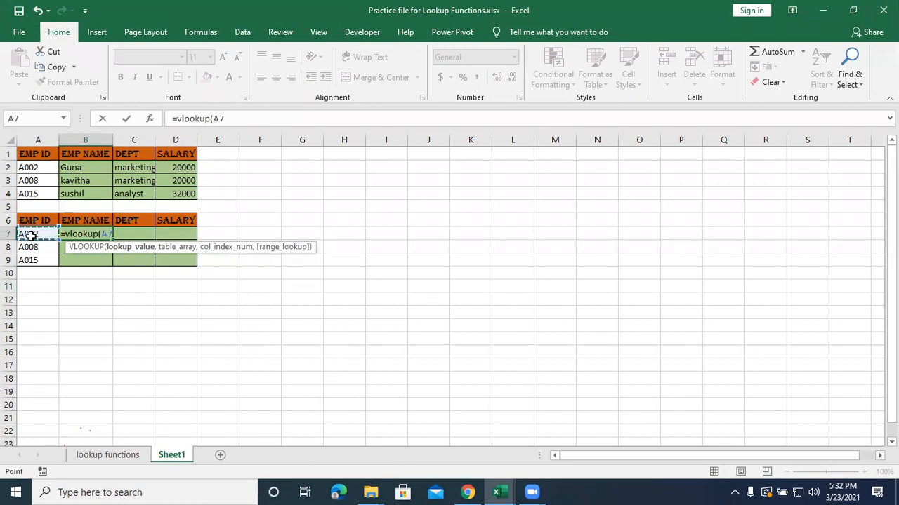
pyautogui.write(',')
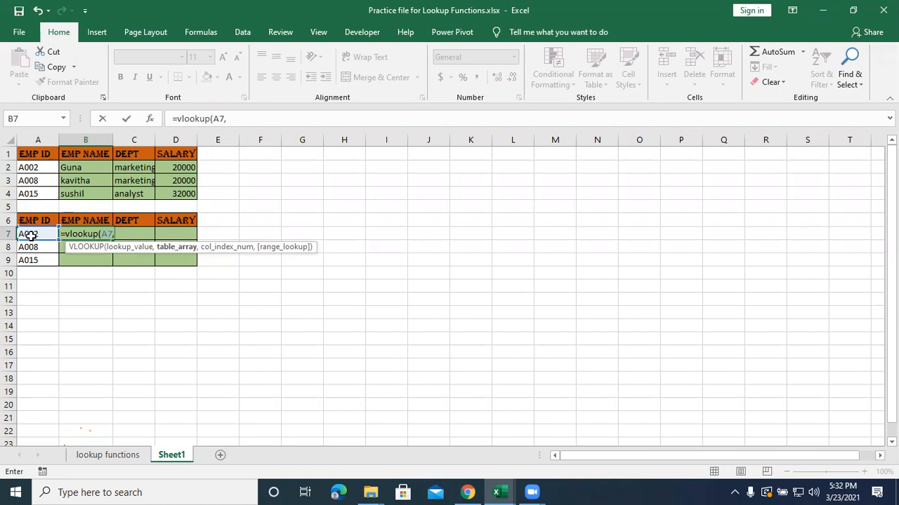
pyautogui.write('emp')
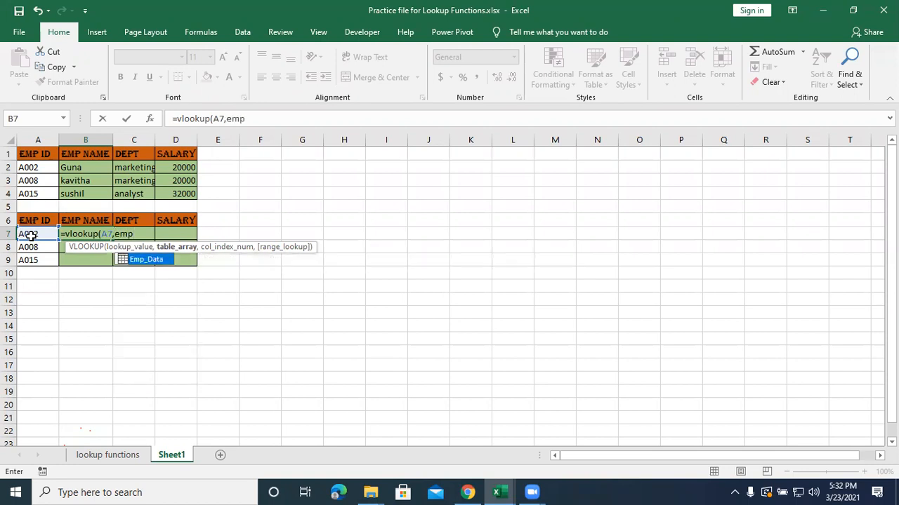
pyautogui.press('Tab')
pyautogui.write(',')
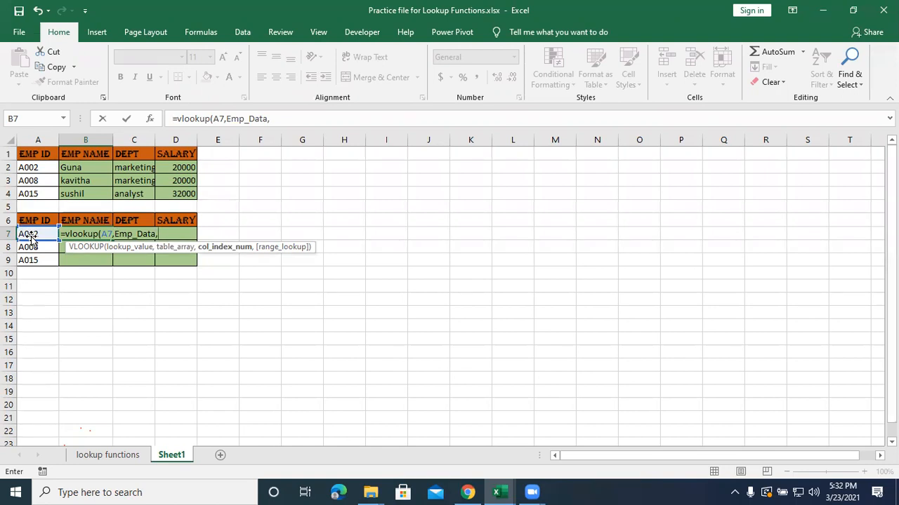
pyautogui.write('colu')
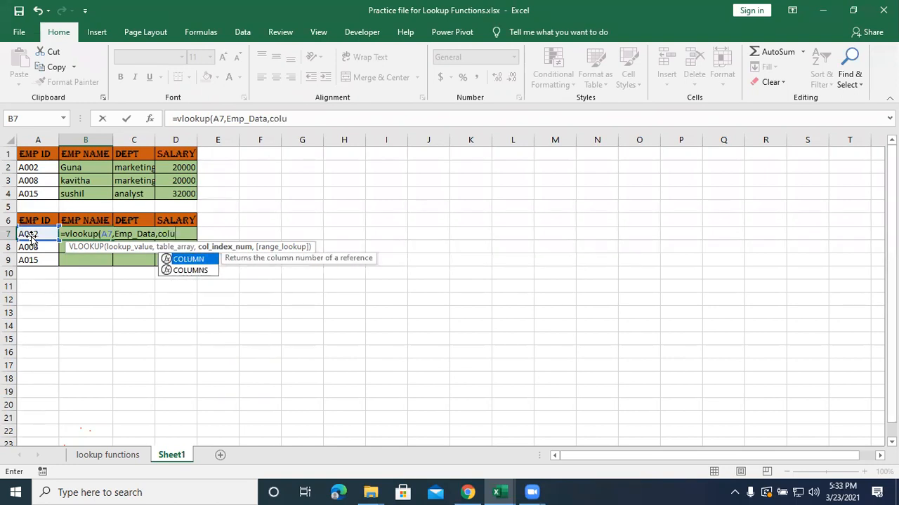
pyautogui.write('mns(')
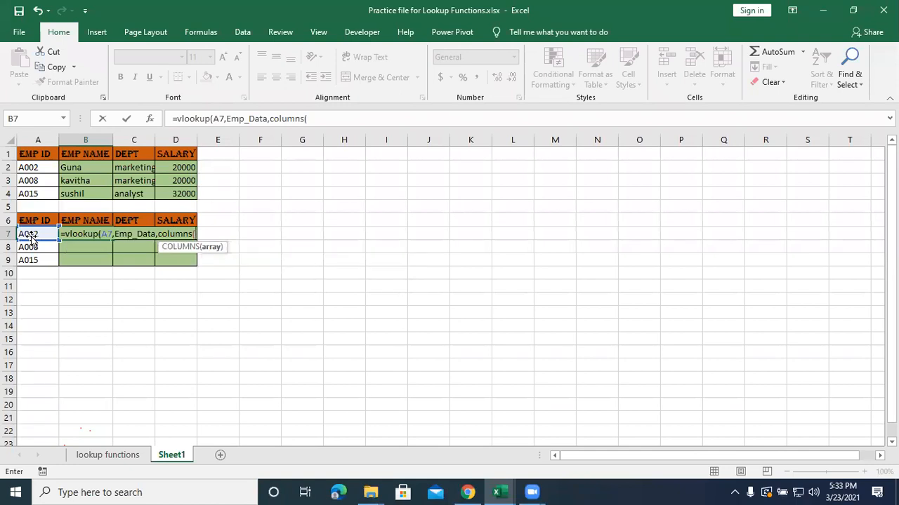
# Add COLUMNS(A7:B7) as the column index in the B7 formula, followed by 0 and the closing parenthesis.
pyautogui.moveTo(28, 233); pyautogui.dragTo(76, 237)
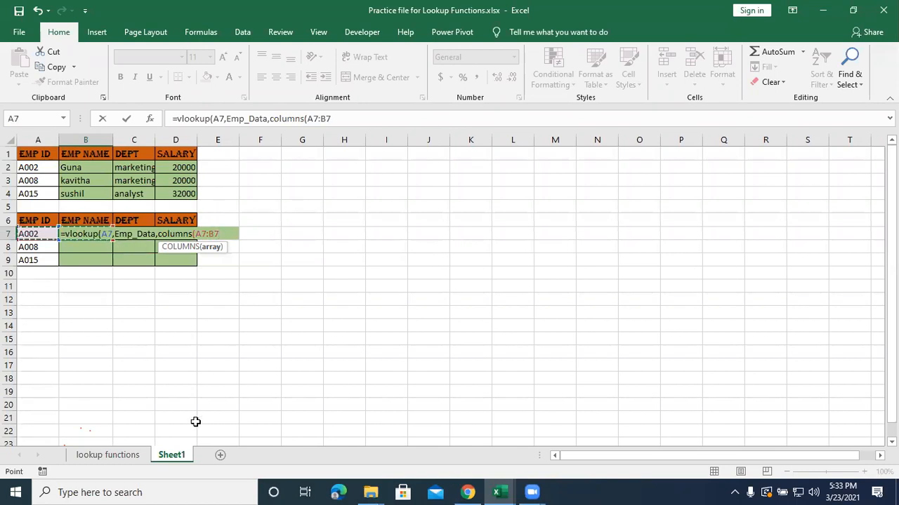
pyautogui.write(')')
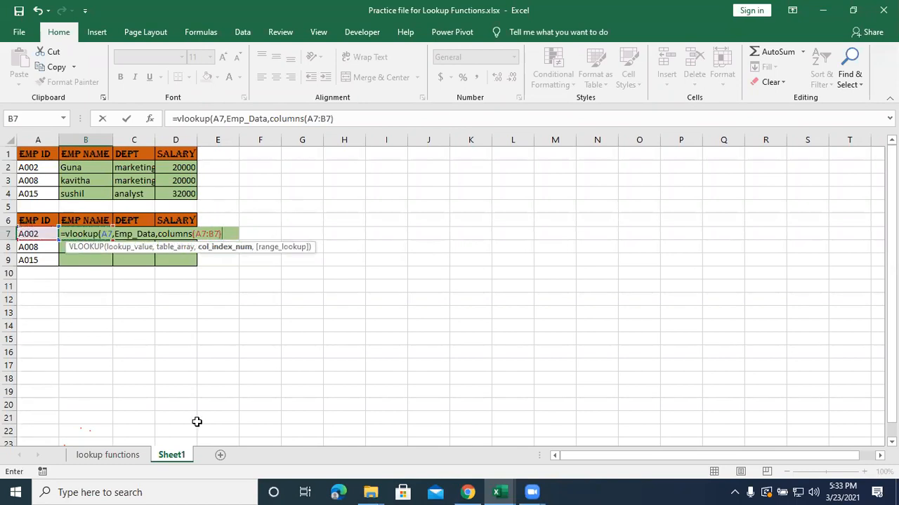
pyautogui.write('0)')
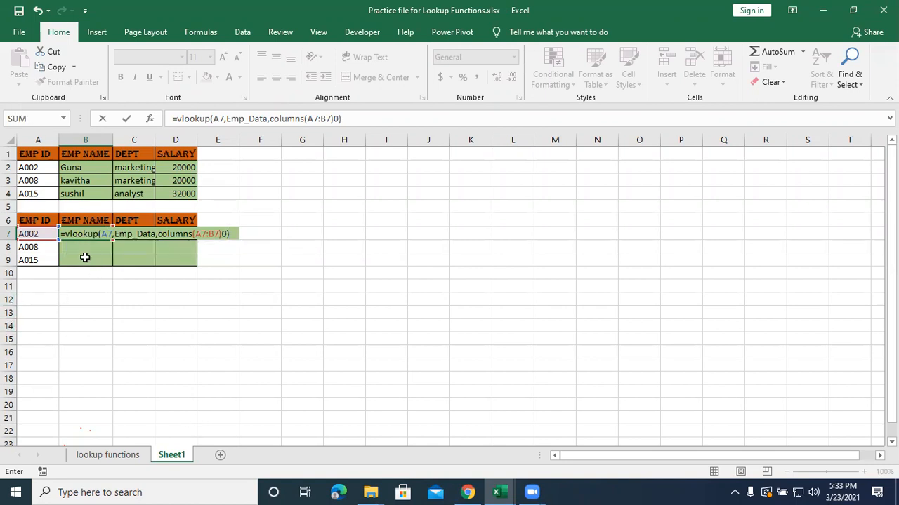
# Anchor column A in the B7 formula as $A7 and $A7:B7, and enter it with the suggested correction accepted.
pyautogui.click(105, 234)
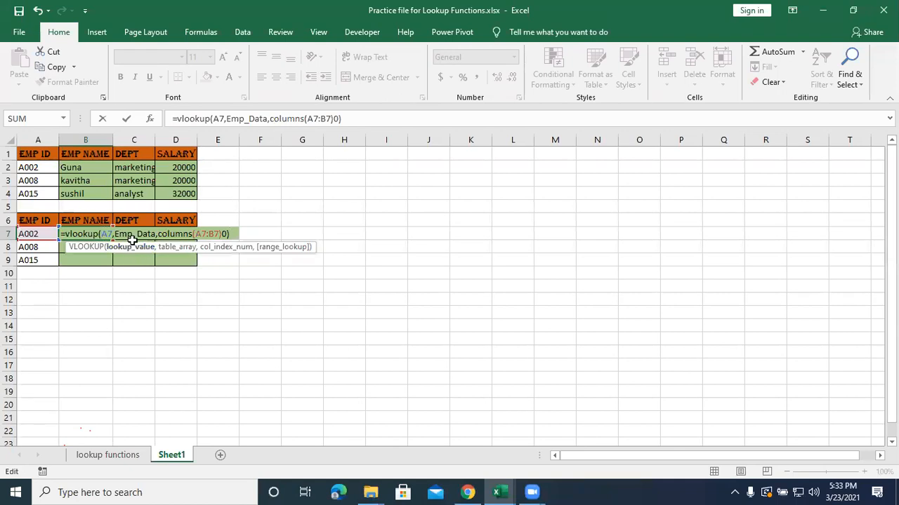
pyautogui.write('$')
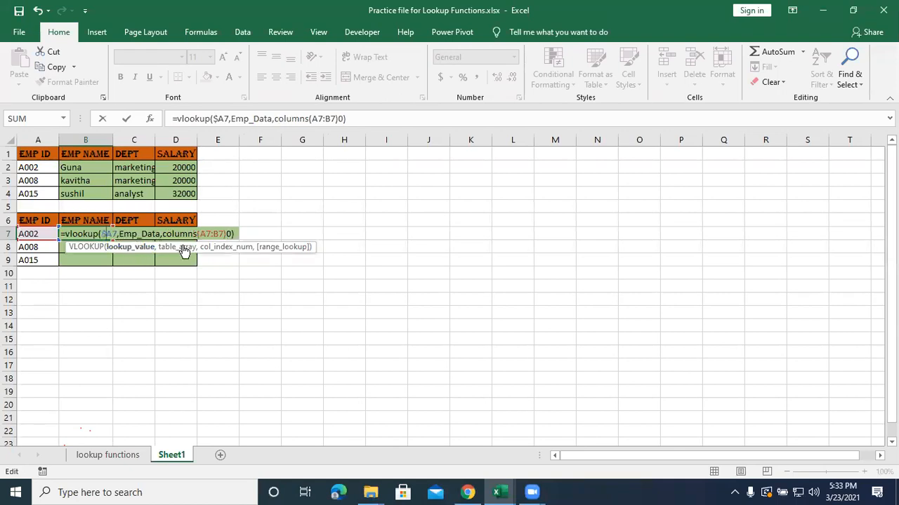
pyautogui.click(201, 233)
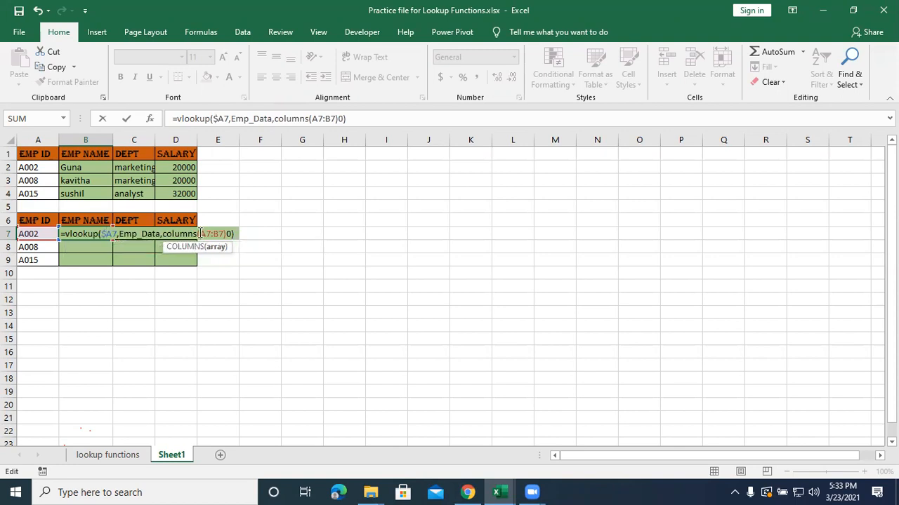
pyautogui.write('$')
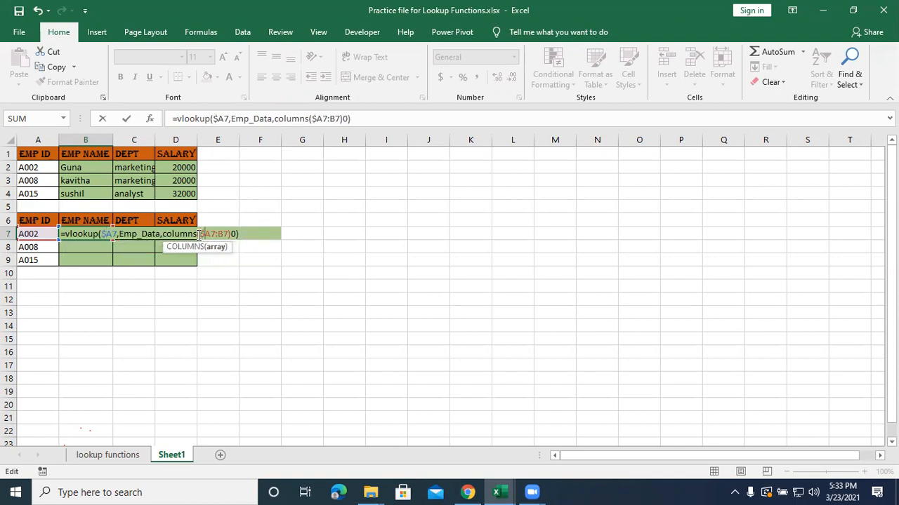
pyautogui.press('Return')
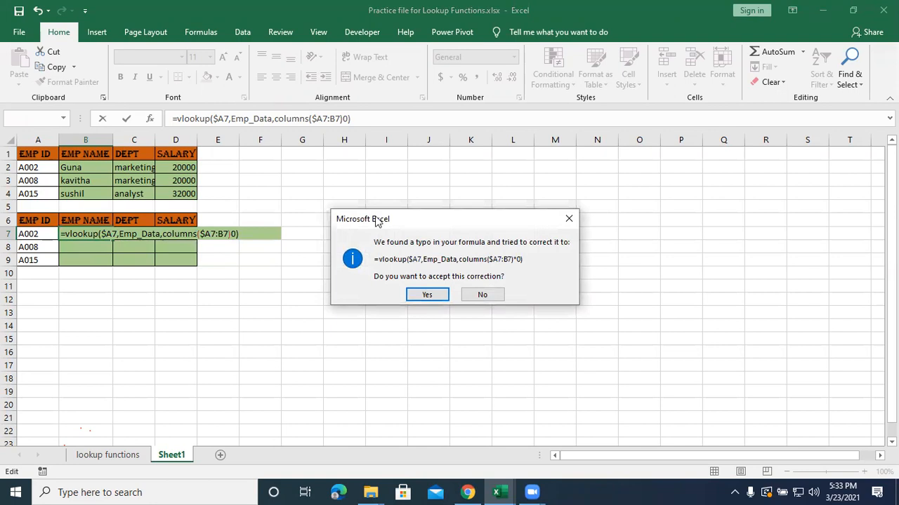
pyautogui.click(426, 295)
# Replace the multiplication sign before 0 in the B7 formula with a comma, making 0 the range lookup, and enter it.
pyautogui.doubleClick(101, 233)
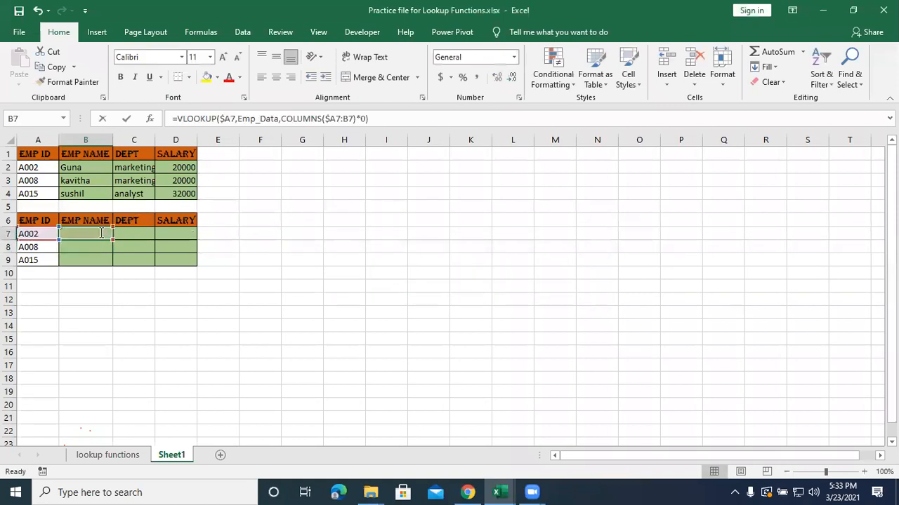
pyautogui.click(363, 119)
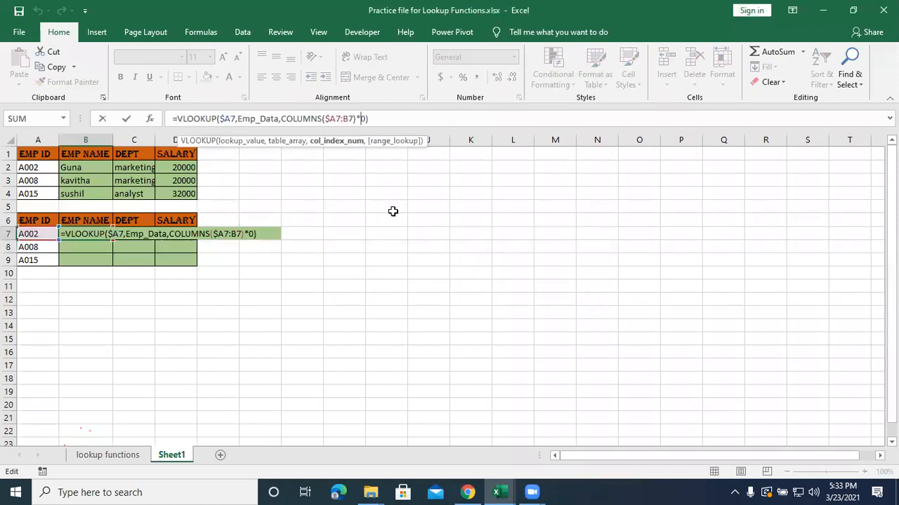
pyautogui.write('\\')
pyautogui.press('BackSpace')
pyautogui.press('BackSpace')
pyautogui.write(',')
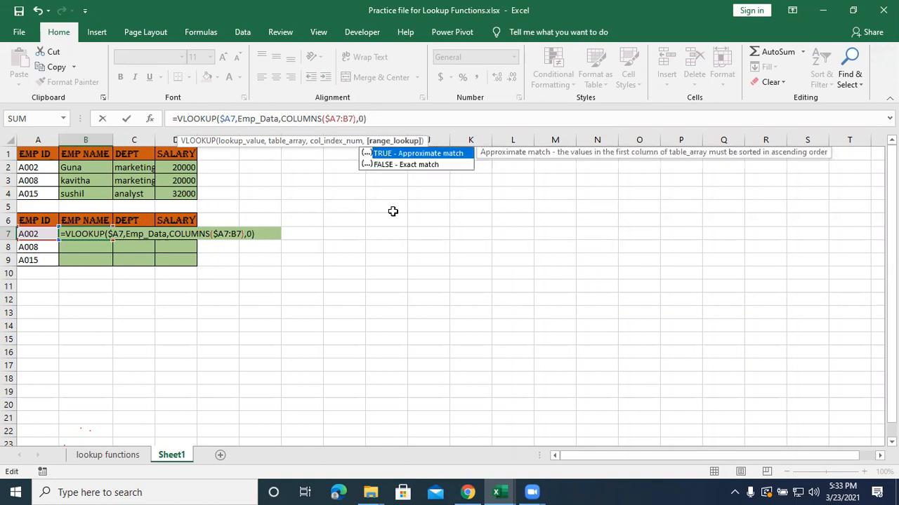
pyautogui.press('Return')
# Fill the B7 formula across to column D and down to row 9.
pyautogui.click(70, 233)
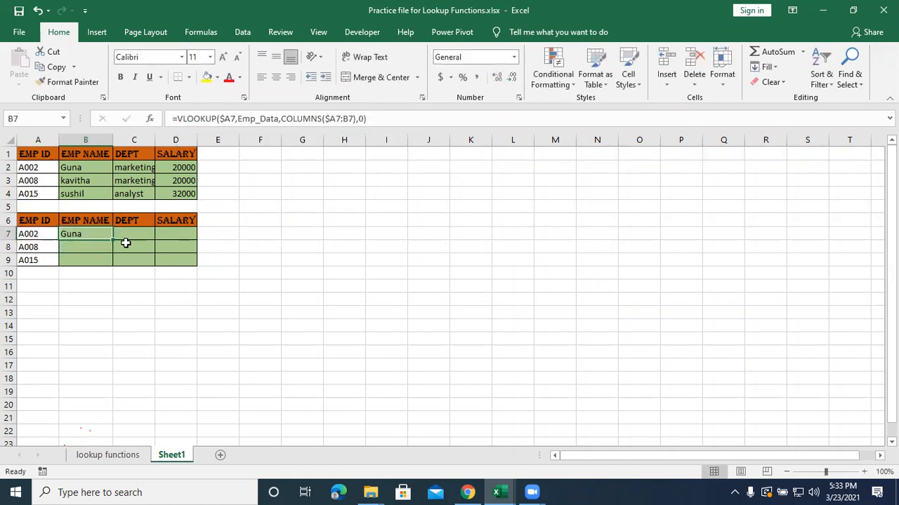
pyautogui.moveTo(113, 240); pyautogui.dragTo(201, 264)
pyautogui.click(424, 290)
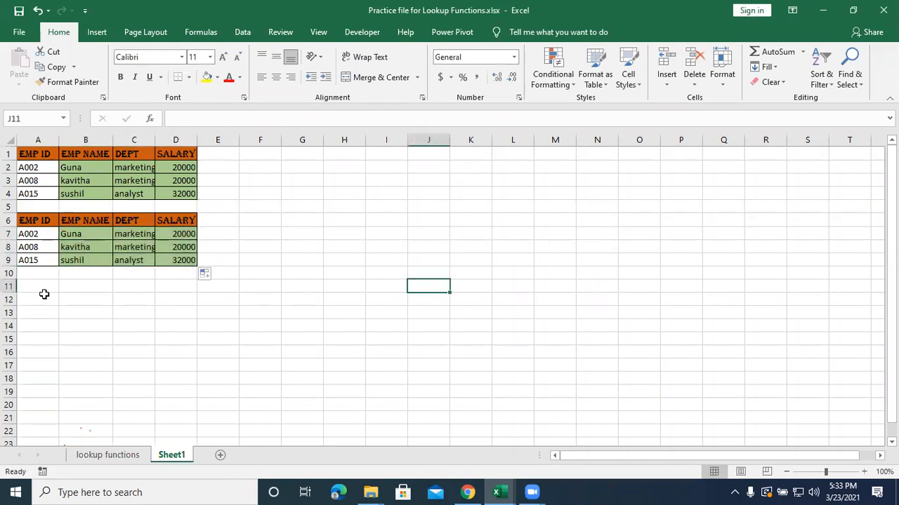
# Change the employee ID in A7 to A001.
pyautogui.click(29, 229)
pyautogui.click(24, 248)
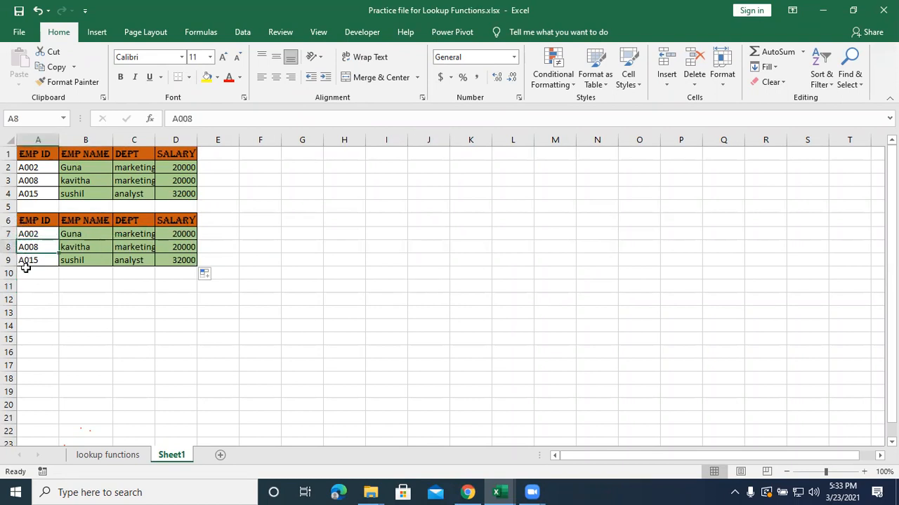
pyautogui.click(28, 232)
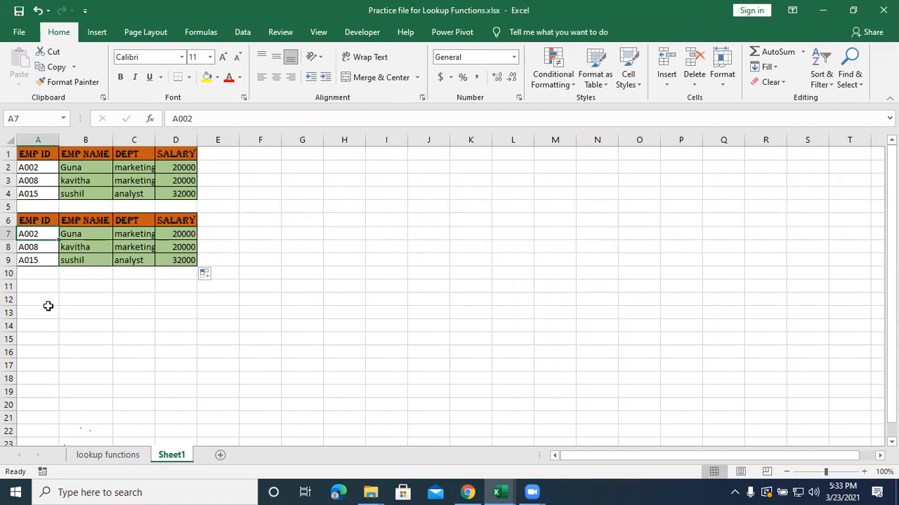
pyautogui.write('A0021')
pyautogui.press('BackSpace')
pyautogui.press('BackSpace')
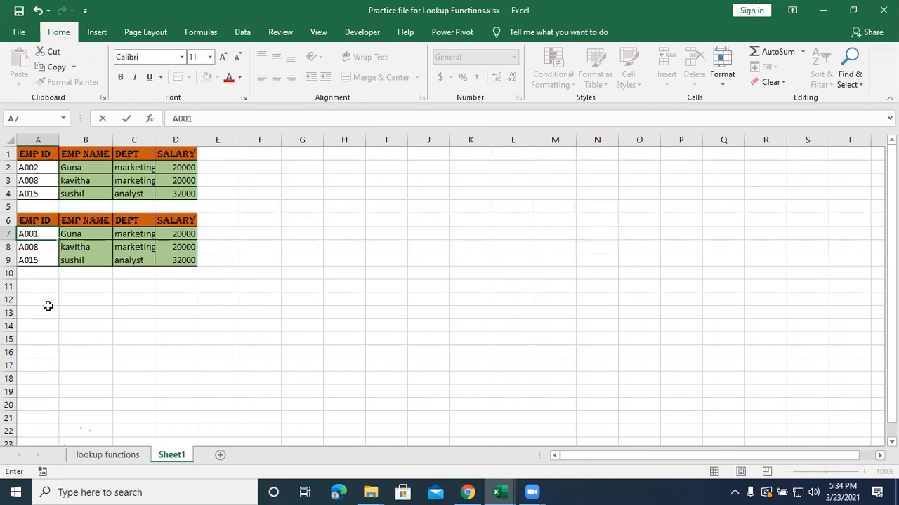
pyautogui.press('Return')
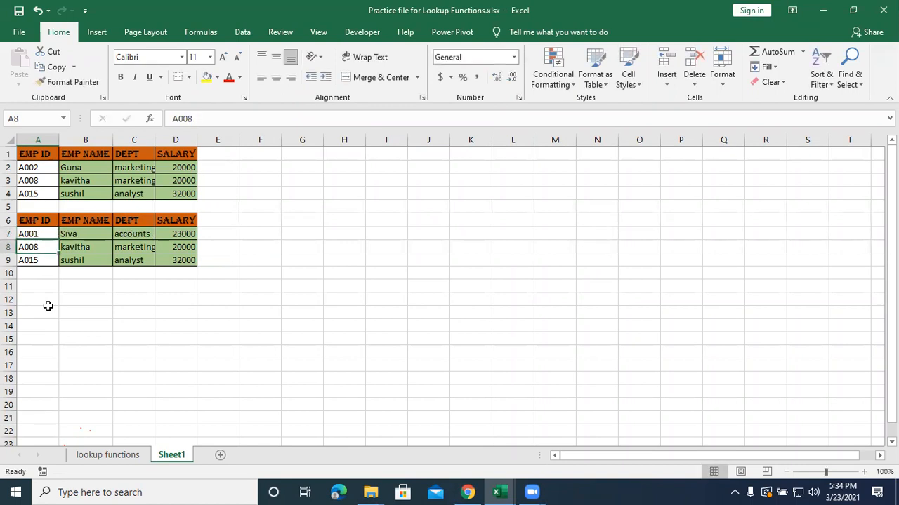
# Change the employee ID in A8 to A005.
pyautogui.write('A')
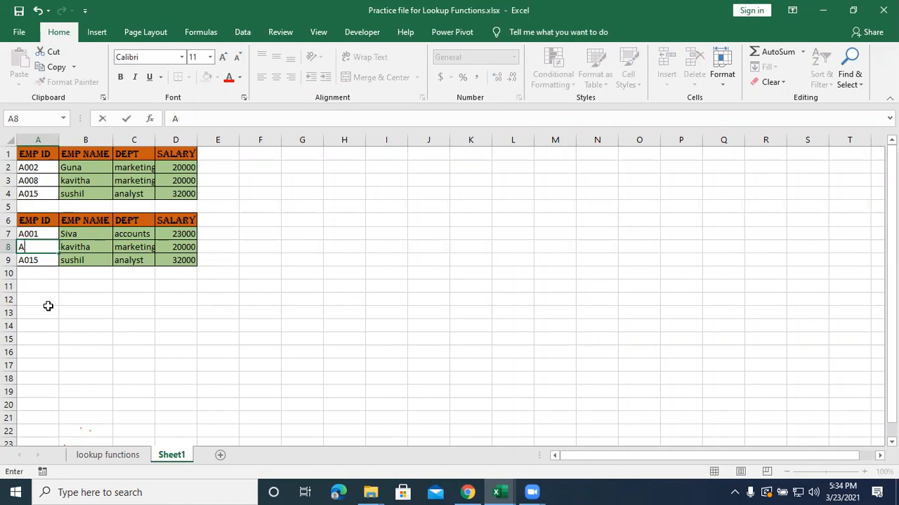
pyautogui.write('001')
pyautogui.press('BackSpace')
pyautogui.write('5')
pyautogui.press('Return')
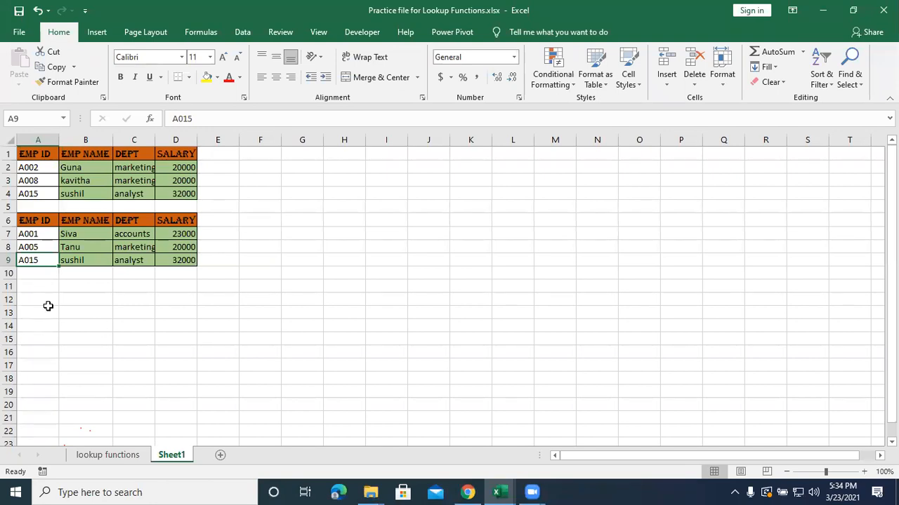
# Return to the lookup functions sheet and go to Example 5, Vlookup for multiple criteria.
pyautogui.click(108, 456)
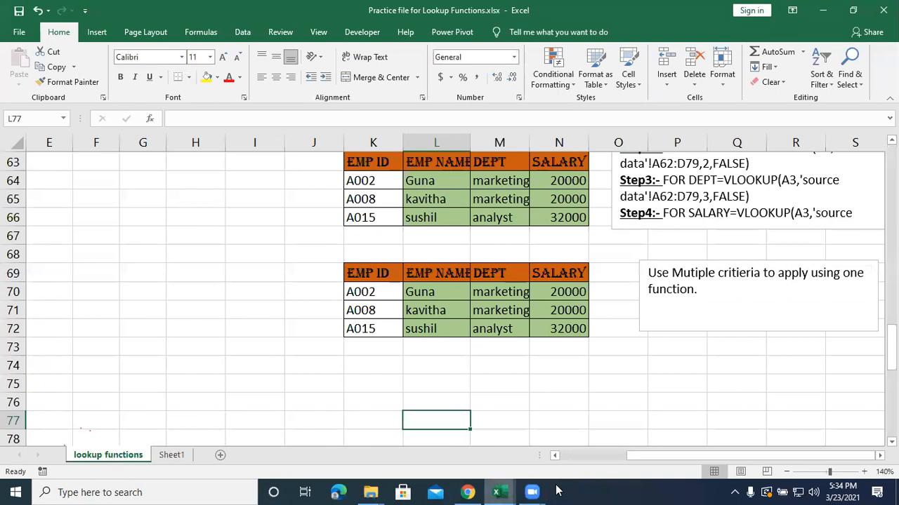
pyautogui.moveTo(644, 461); pyautogui.dragTo(566, 475)
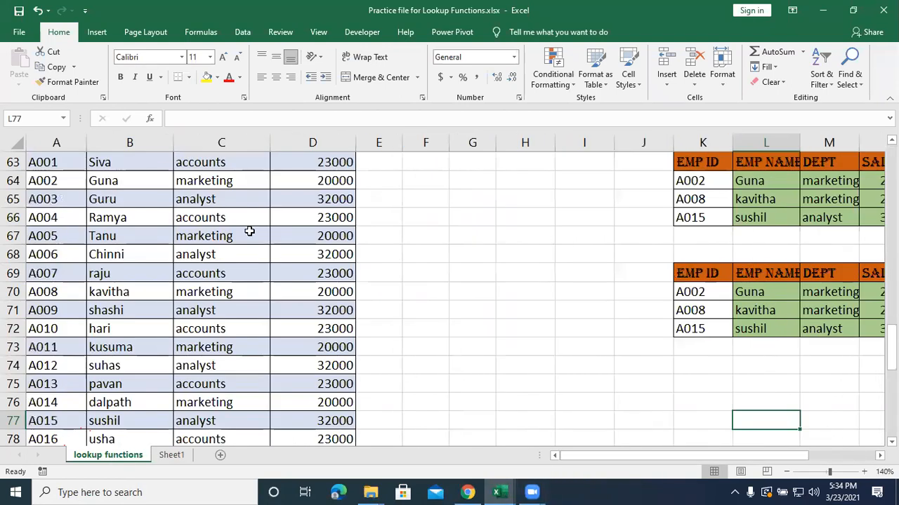
pyautogui.scroll(-6, 145, 233)
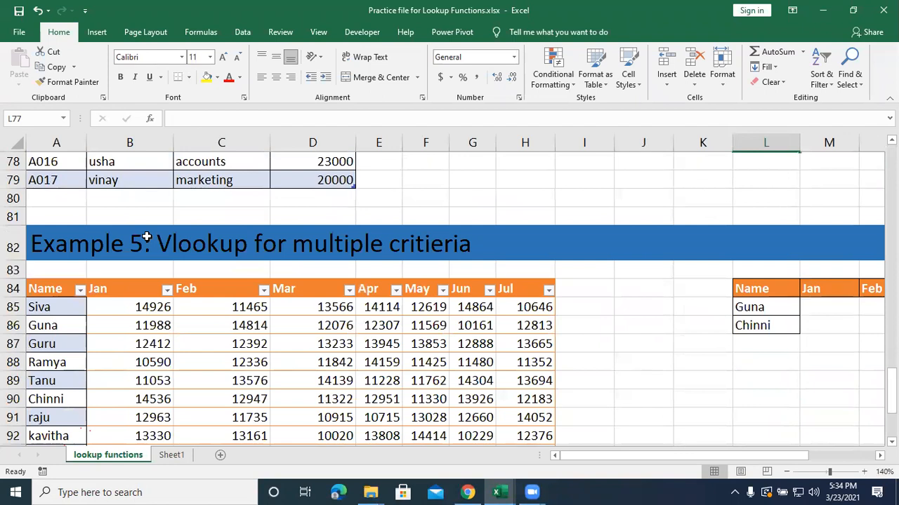
# Select the Example 5 monthly data table from A84 to H101 and name it monthly_report.
pyautogui.scroll(-1, 320, 357)
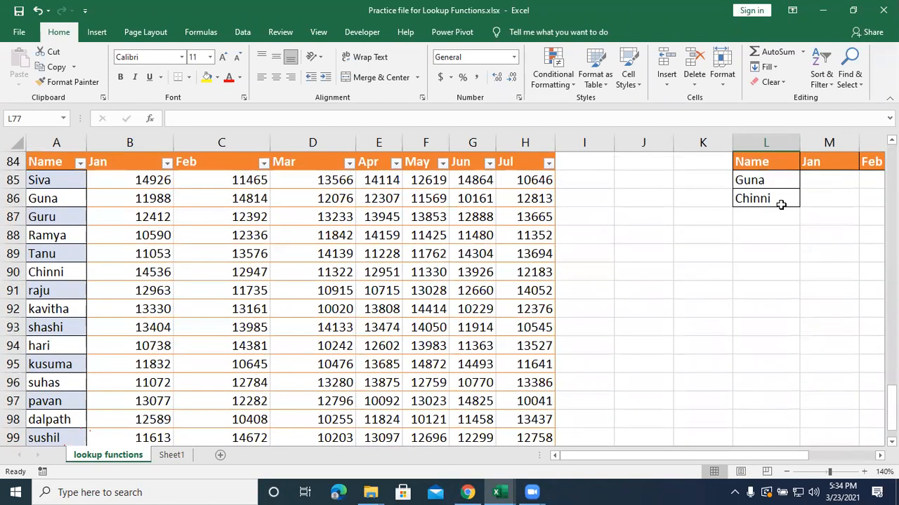
pyautogui.click(191, 256)
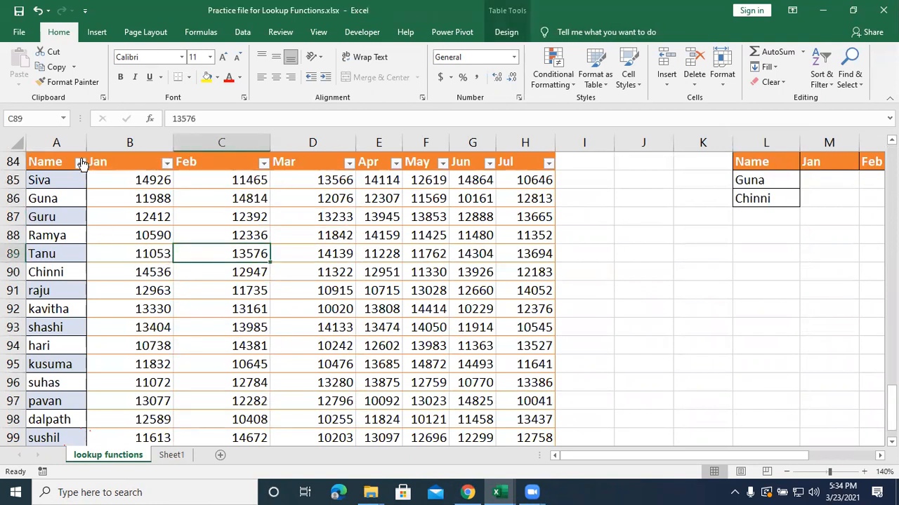
pyautogui.moveTo(115, 169); pyautogui.dragTo(497, 385)
pyautogui.click(500, 384)
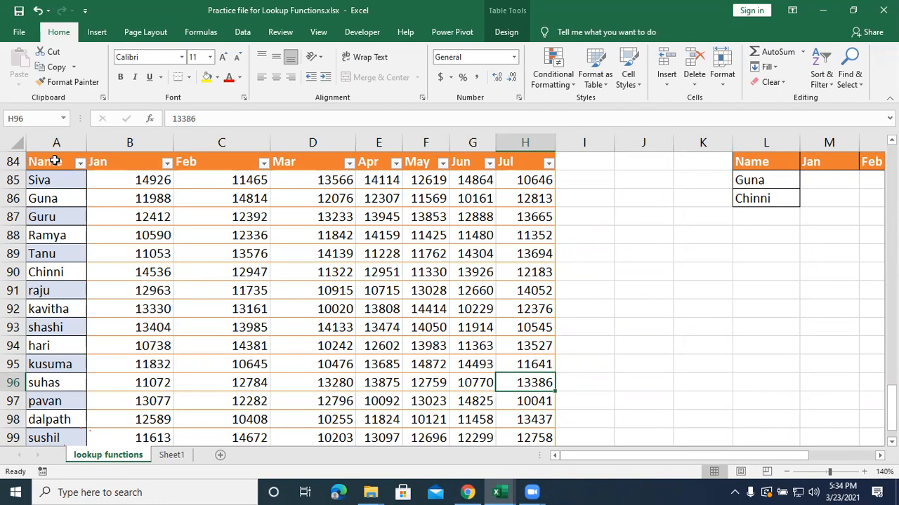
pyautogui.moveTo(54, 161); pyautogui.dragTo(523, 391)
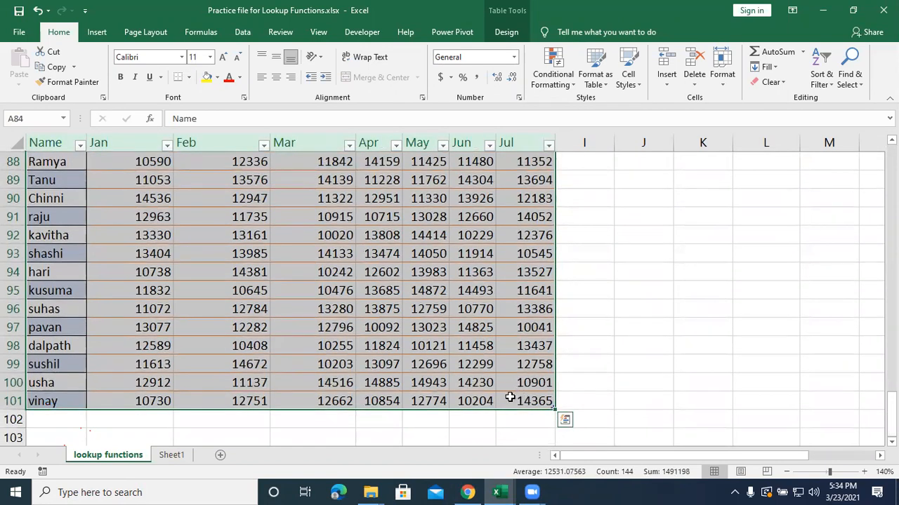
pyautogui.scroll(2, 510, 398)
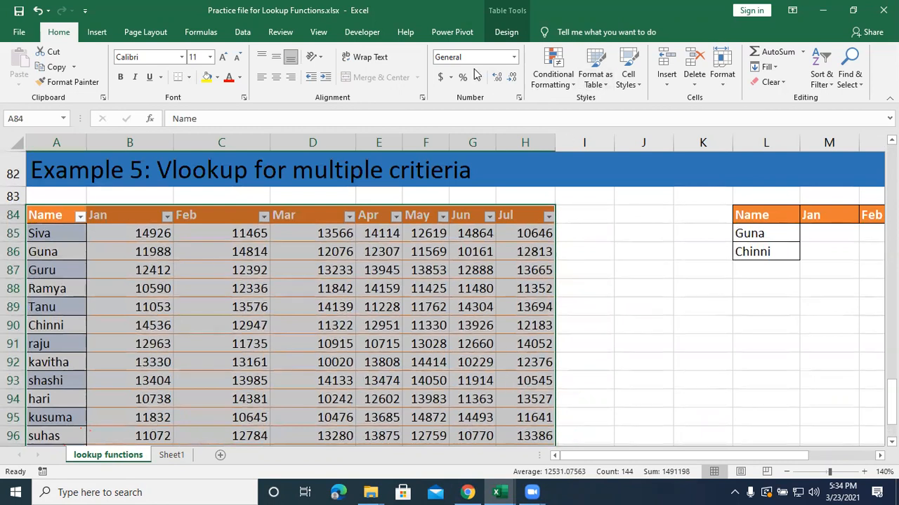
pyautogui.click(506, 32)
pyautogui.click(43, 68)
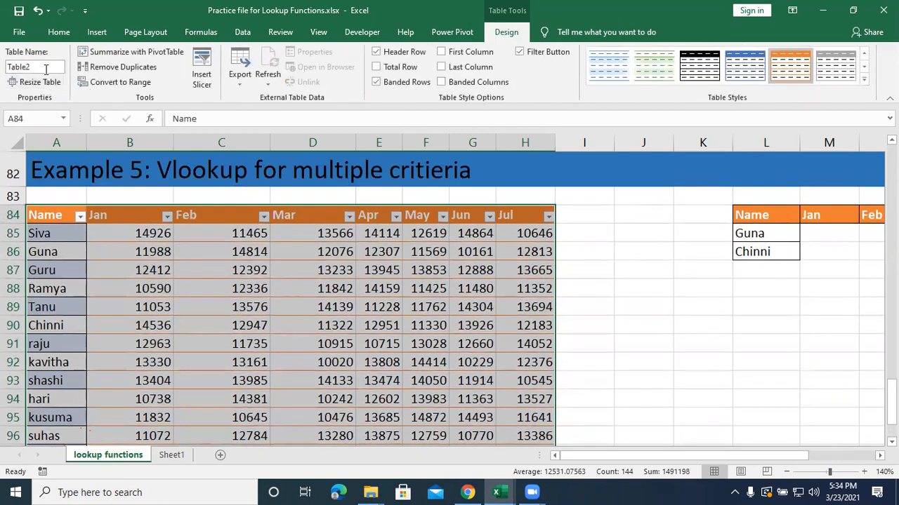
pyautogui.write('monthly')
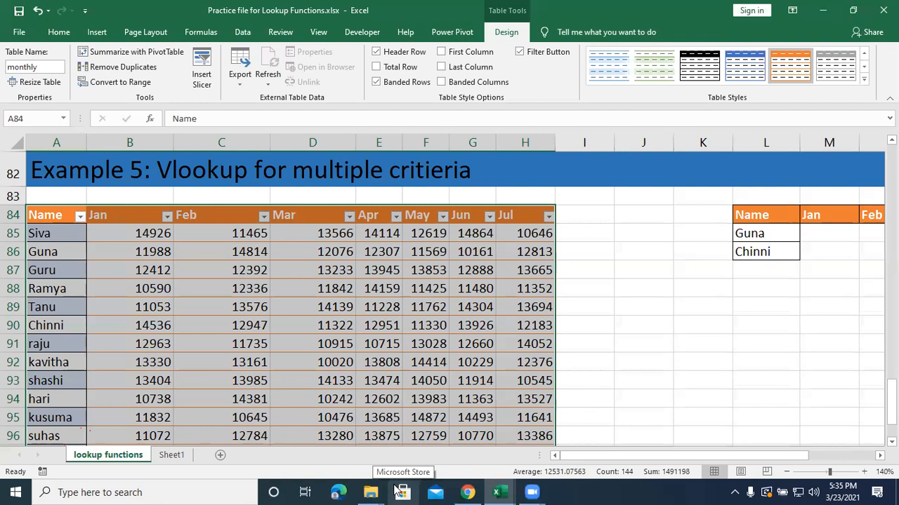
pyautogui.write('_')
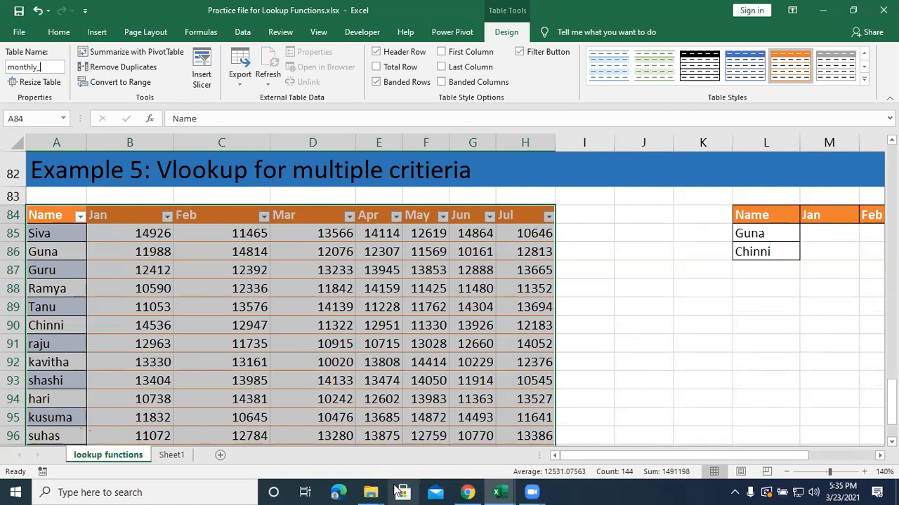
pyautogui.write('report')
pyautogui.hotkey('alt', 'Tab')
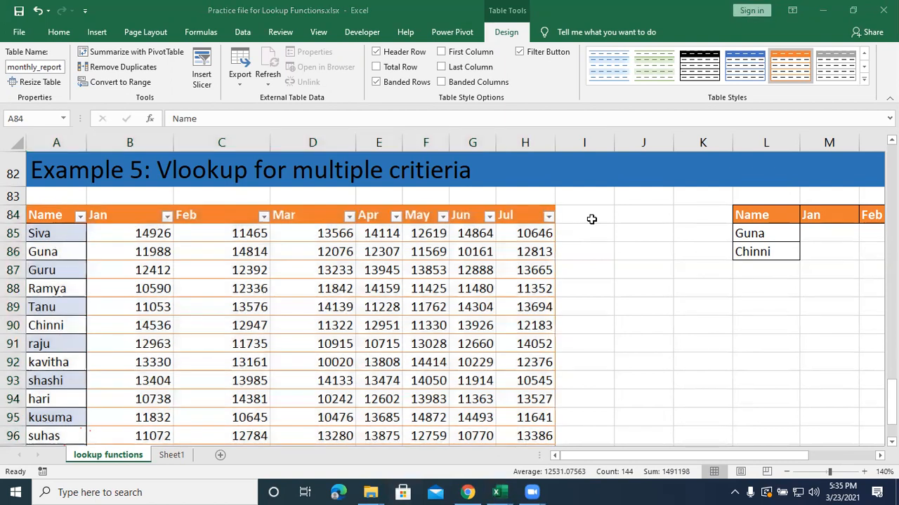
# Apply all borders to the empty Jan to Jul result cells M85:S86 of the lookup table.
pyautogui.click(619, 452)
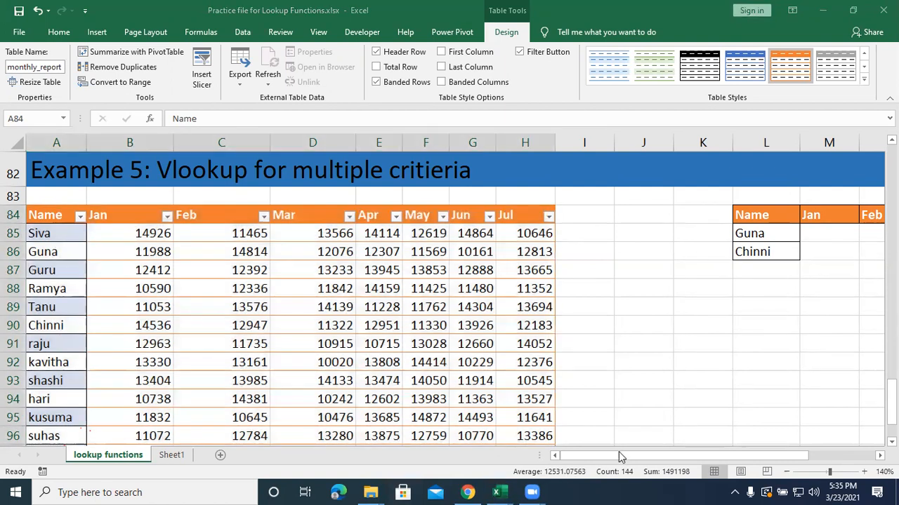
pyautogui.moveTo(630, 456); pyautogui.dragTo(698, 456)
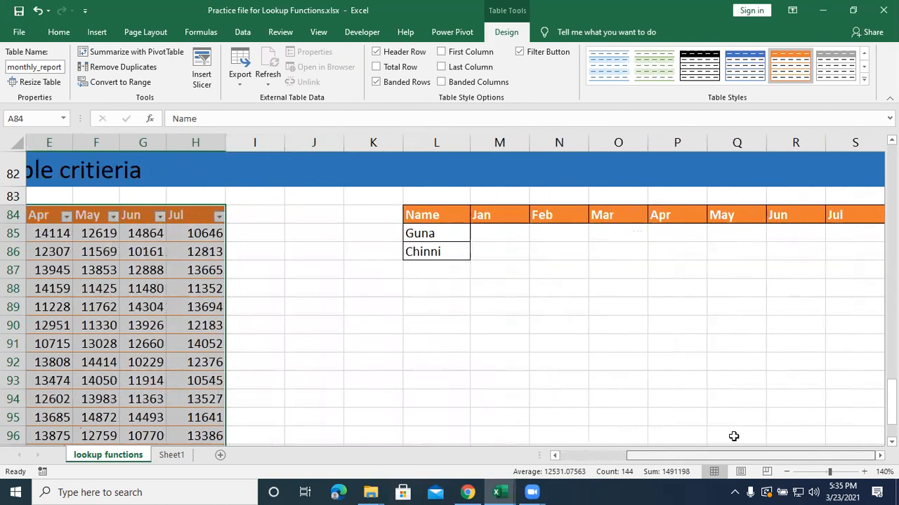
pyautogui.click(503, 249)
pyautogui.moveTo(506, 232); pyautogui.dragTo(569, 248)
pyautogui.click(189, 77)
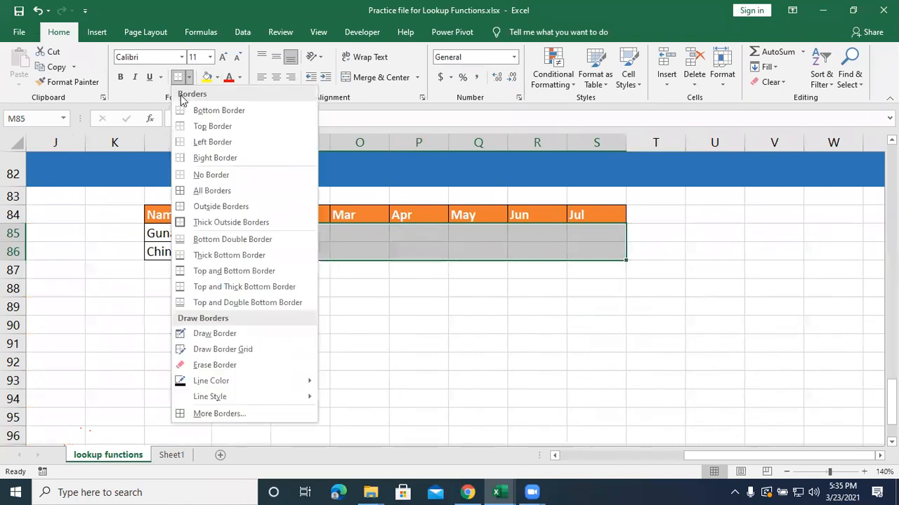
pyautogui.click(205, 192)
pyautogui.click(677, 370)
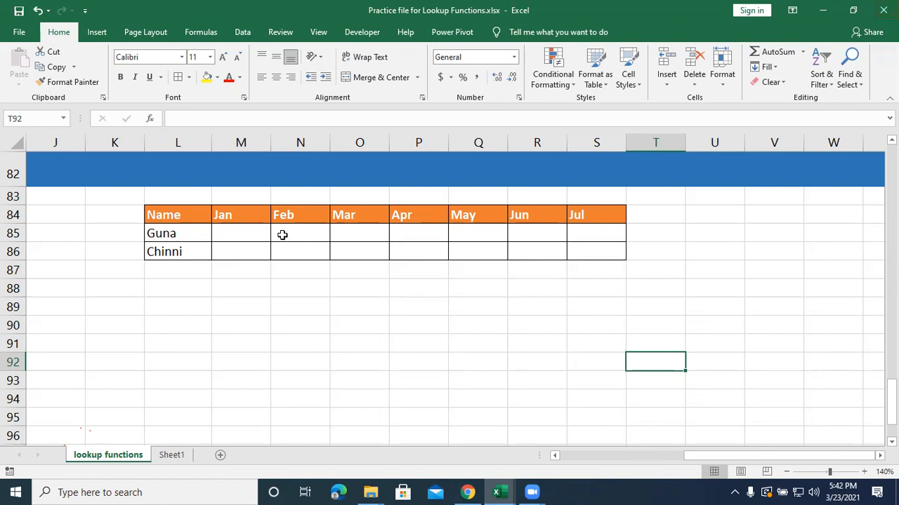
# Start a VLOOKUP formula in M85 with L85 as the lookup value and monthly_report as the table array.
pyautogui.click(242, 228)
pyautogui.write('-')
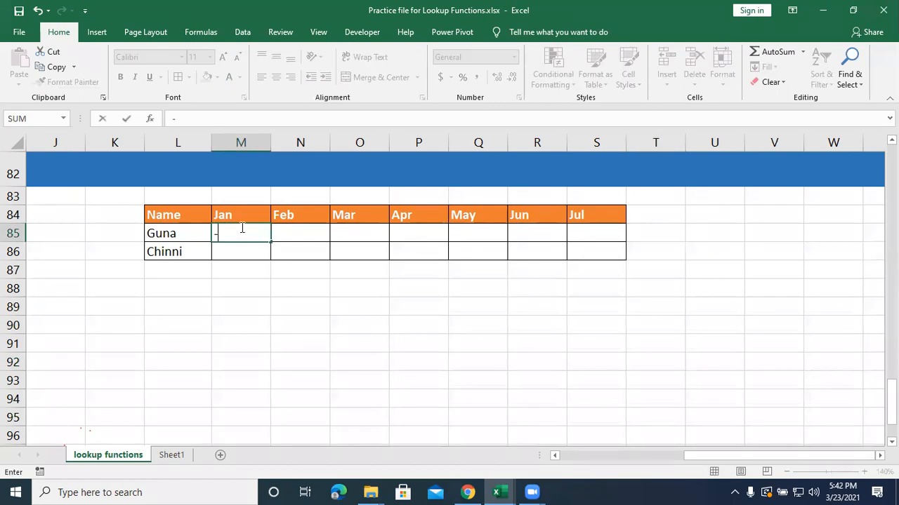
pyautogui.press('BackSpace')
pyautogui.write('=vlookup(')
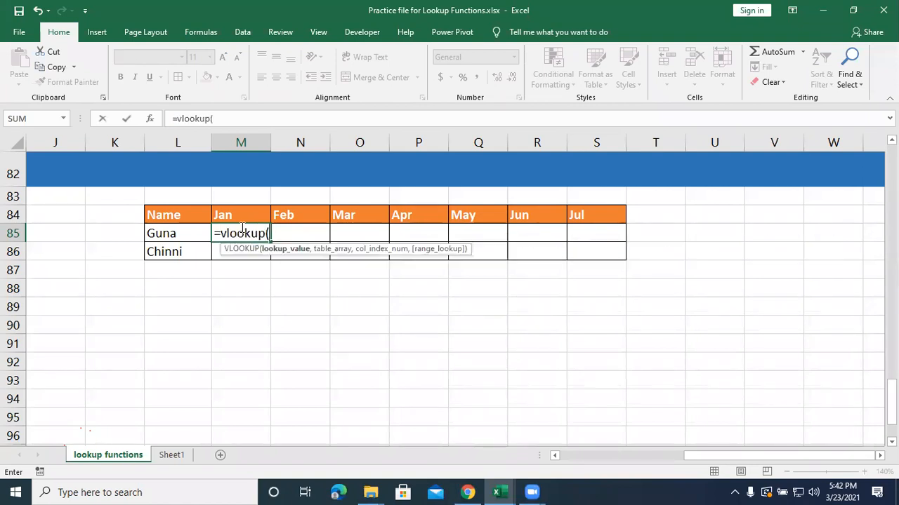
pyautogui.click(175, 234)
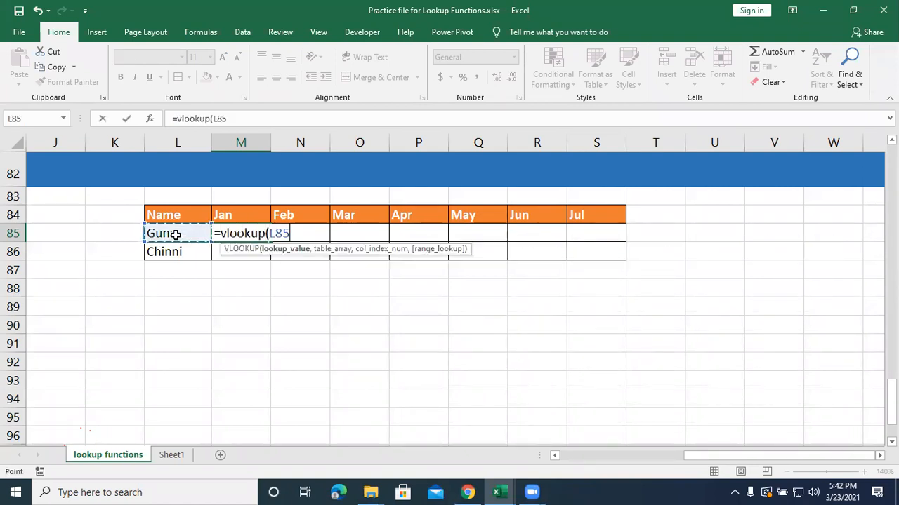
pyautogui.write(',')
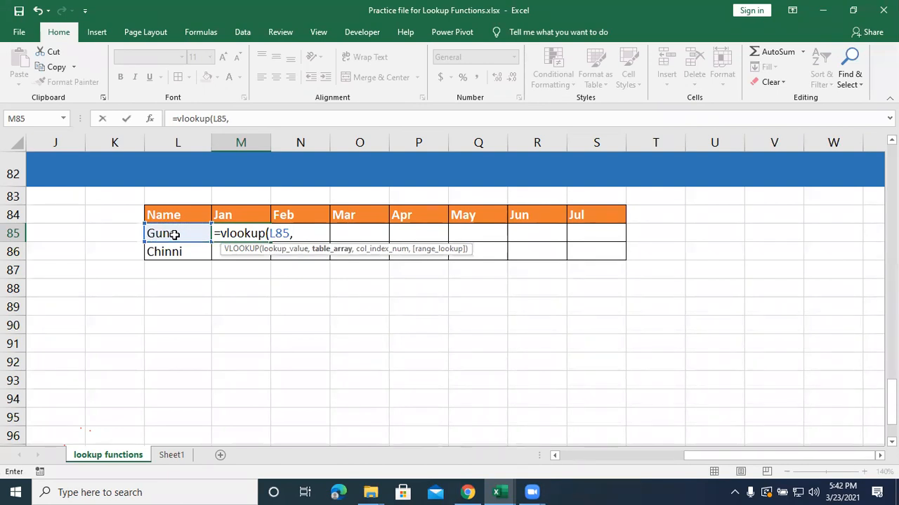
pyautogui.write('mo')
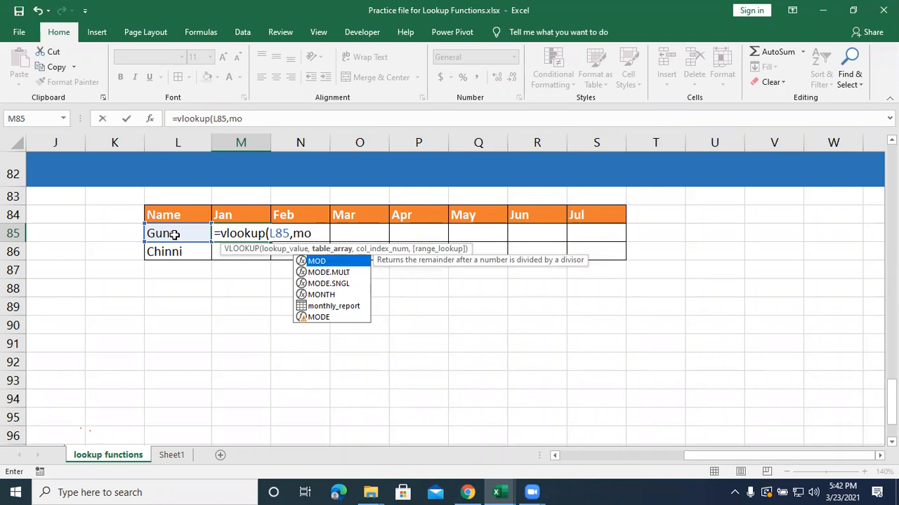
pyautogui.write('n')
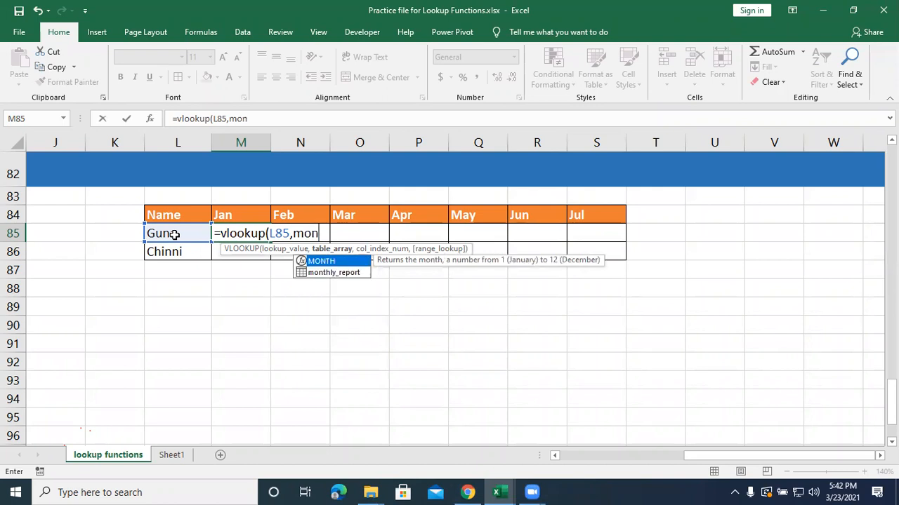
pyautogui.press('Down')
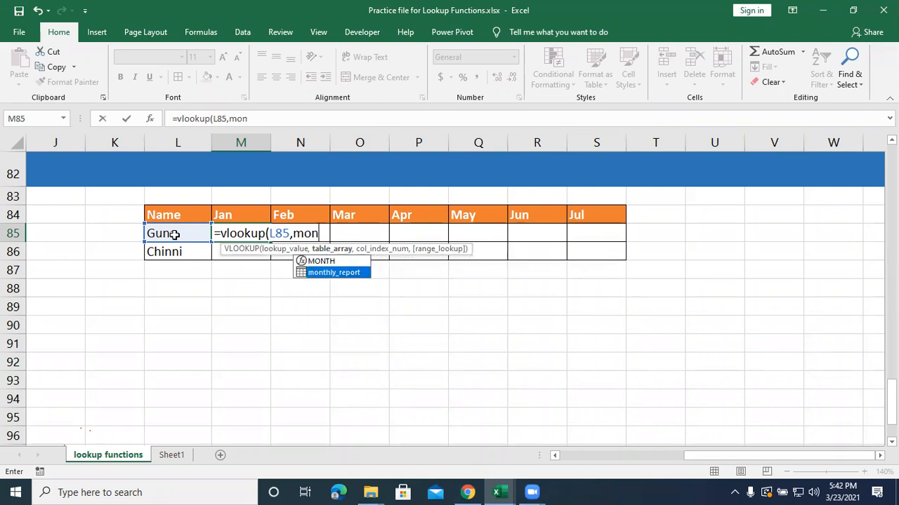
pyautogui.press('Tab')
pyautogui.write(',')
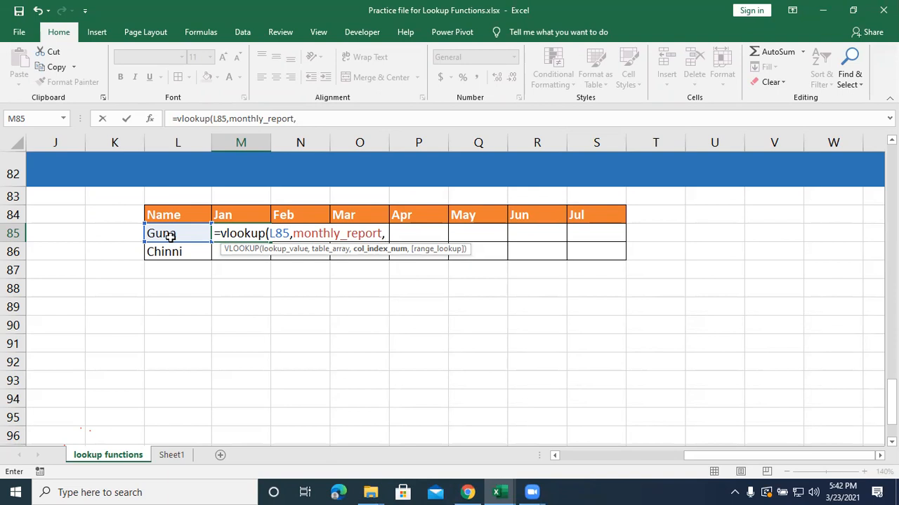
# Complete the M85 formula with COLUMNS(L85:M85) as the column index and 0 for an exact match.
pyautogui.write('c')
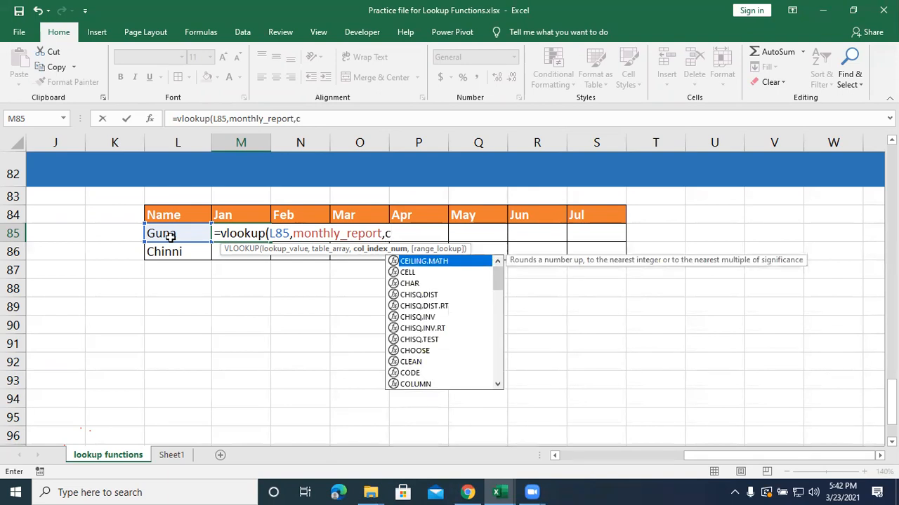
pyautogui.write('olumns')
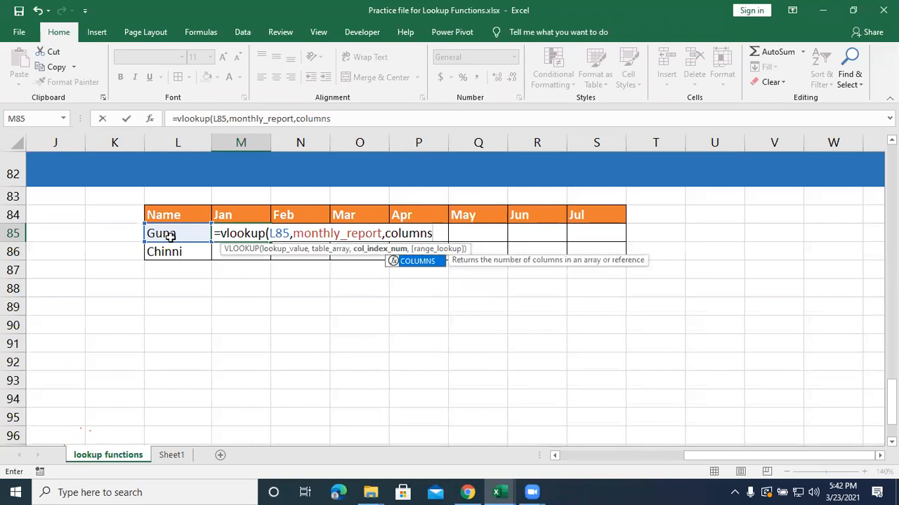
pyautogui.write('(')
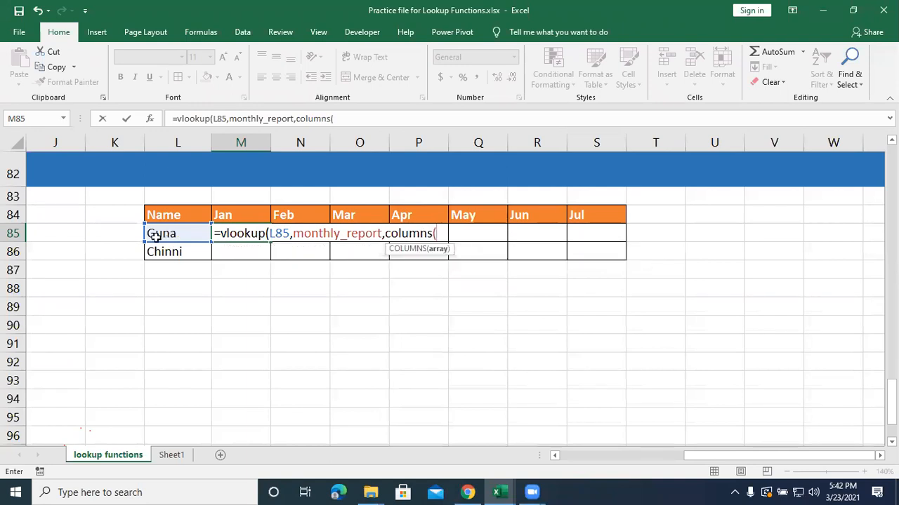
pyautogui.click(170, 232)
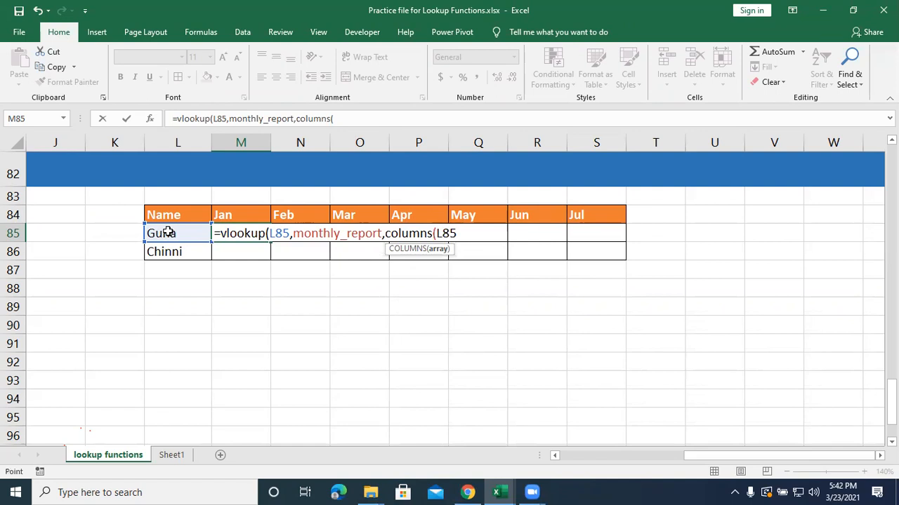
pyautogui.moveTo(191, 229); pyautogui.dragTo(222, 232)
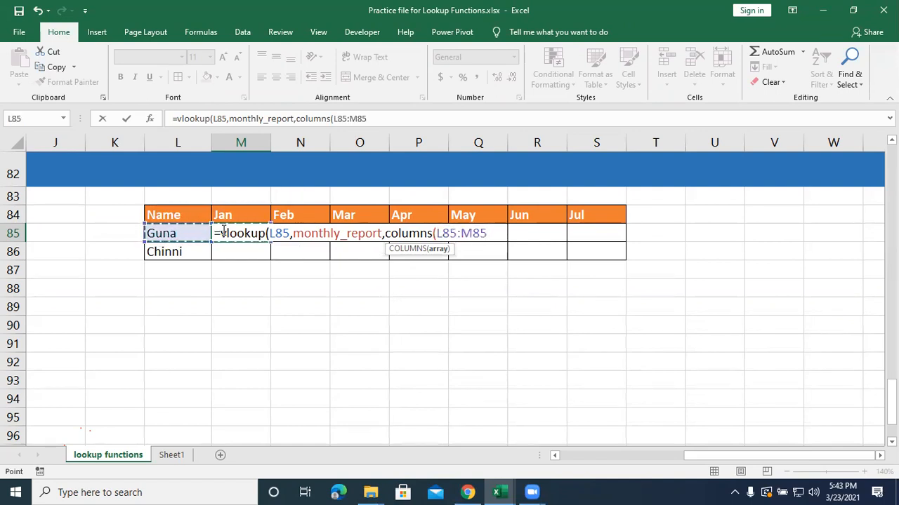
pyautogui.write('),')
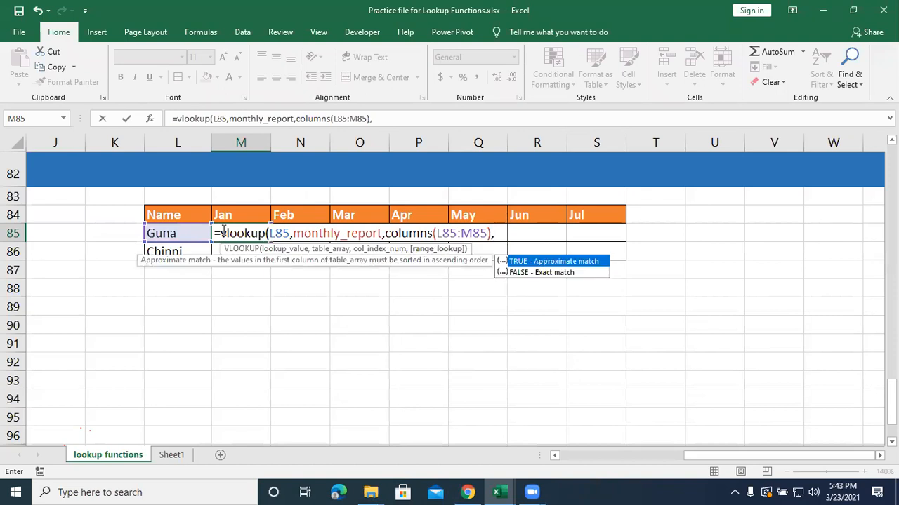
pyautogui.write('0)')
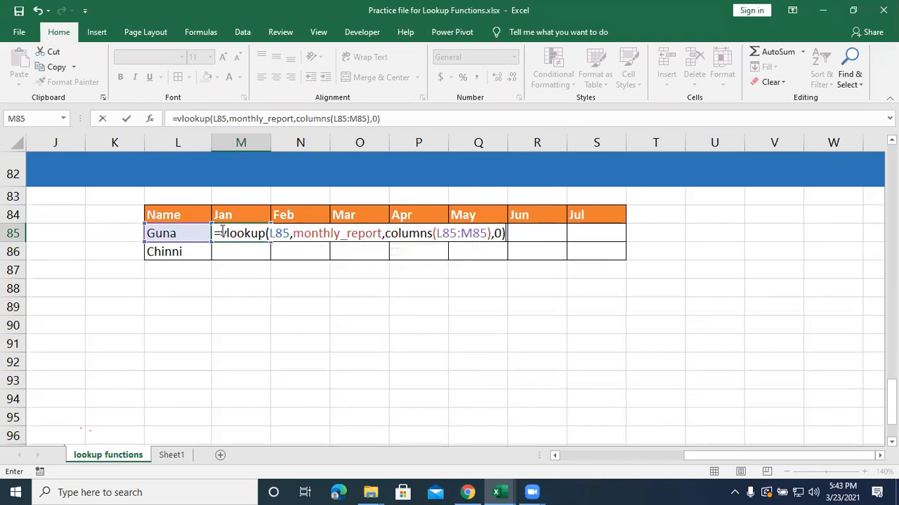
# Make column L absolute in the M85 formula, using $L85 as lookup value and $L85:M85 inside COLUMNS, and enter it.
pyautogui.click(269, 233)
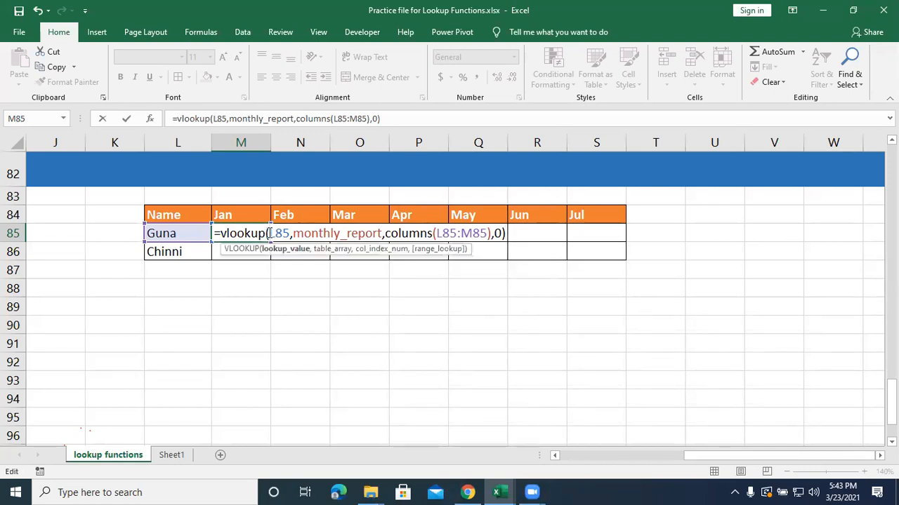
pyautogui.write('$')
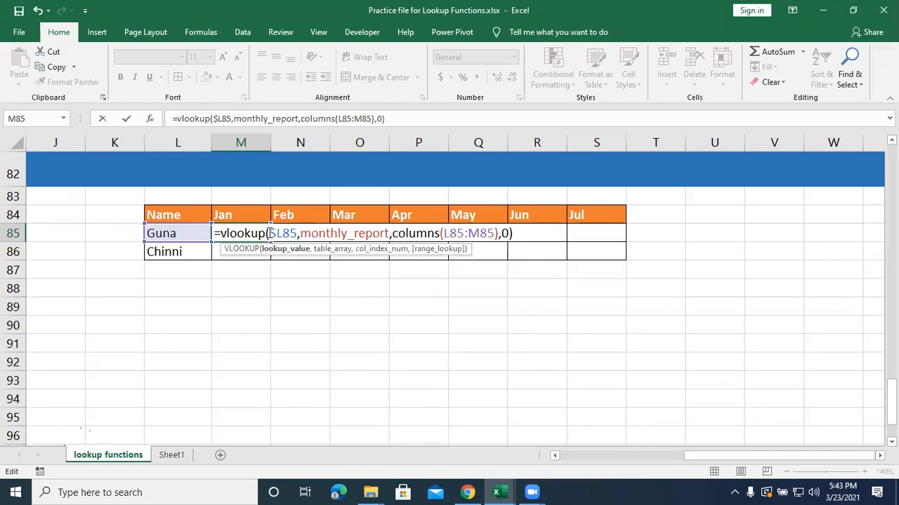
pyautogui.click(443, 235)
pyautogui.write('$')
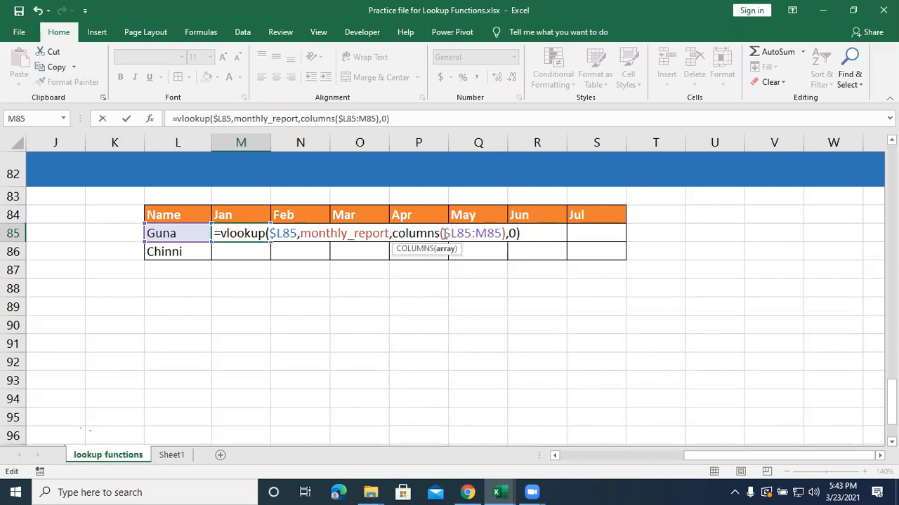
pyautogui.press('Return')
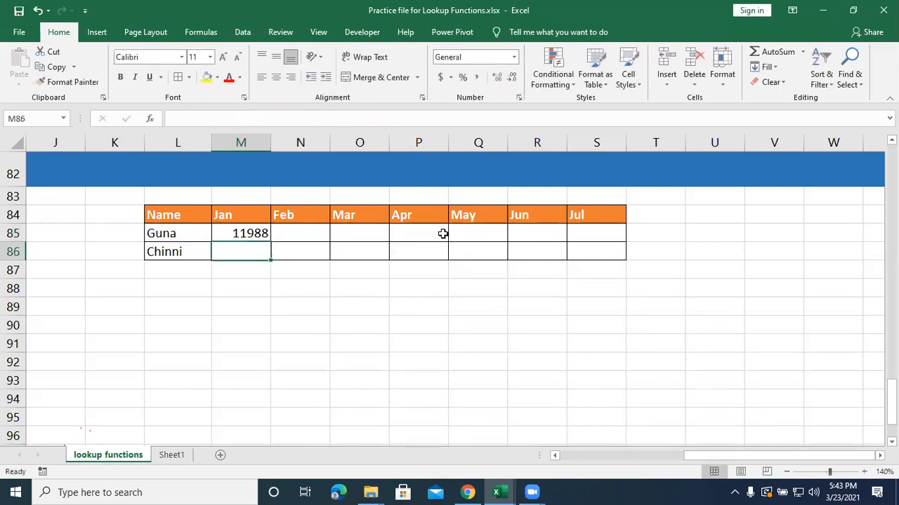
# Fill the M85 formula across to the Jul column S and down to row 86.
pyautogui.click(262, 235)
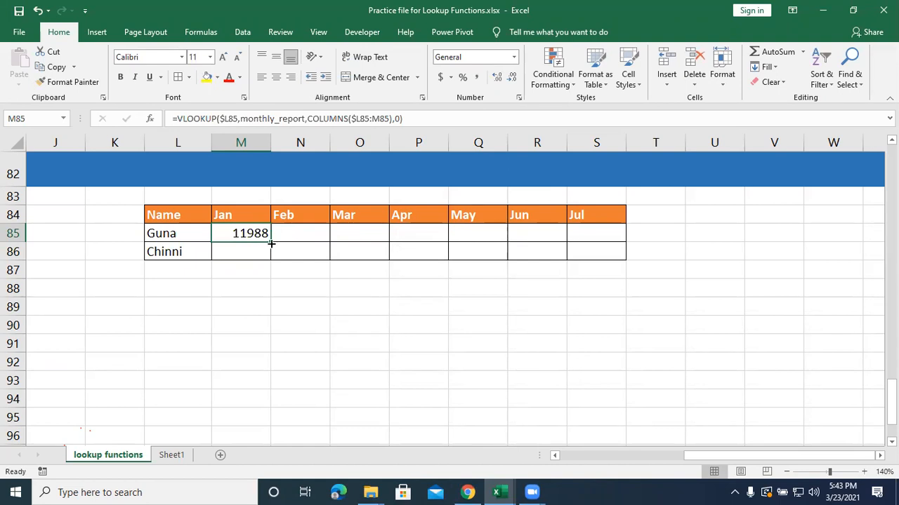
pyautogui.moveTo(271, 244); pyautogui.dragTo(598, 236)
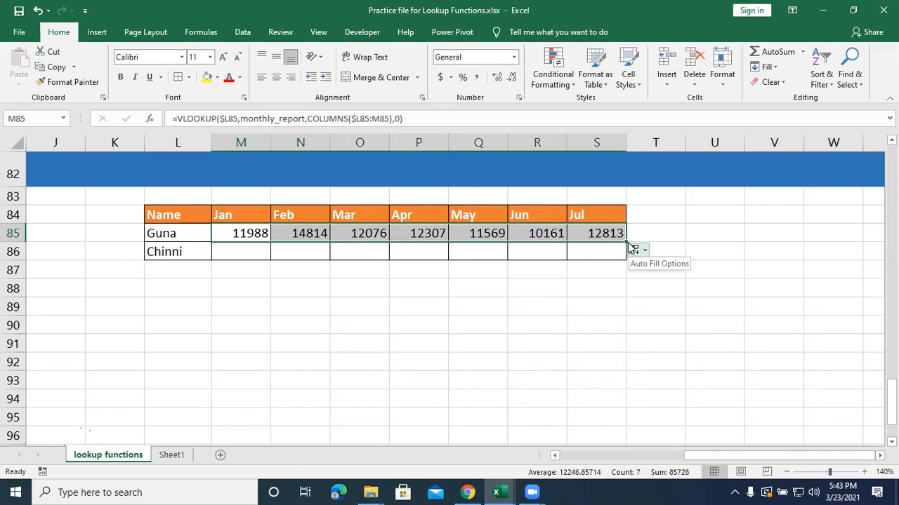
pyautogui.moveTo(627, 243); pyautogui.dragTo(633, 259)
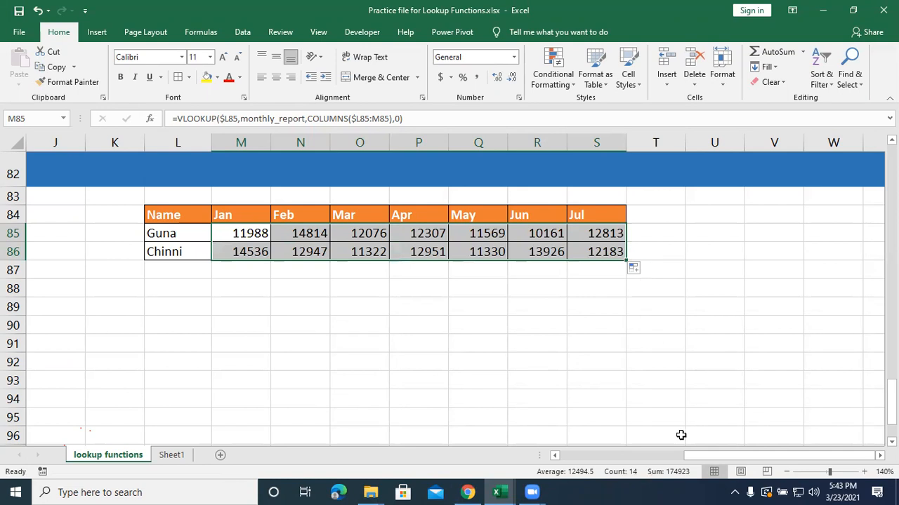
# Compare the lookup results in M85:S86 with the source table, checking the Jan and Feb values in B90 and C90.
pyautogui.moveTo(697, 456); pyautogui.dragTo(575, 442)
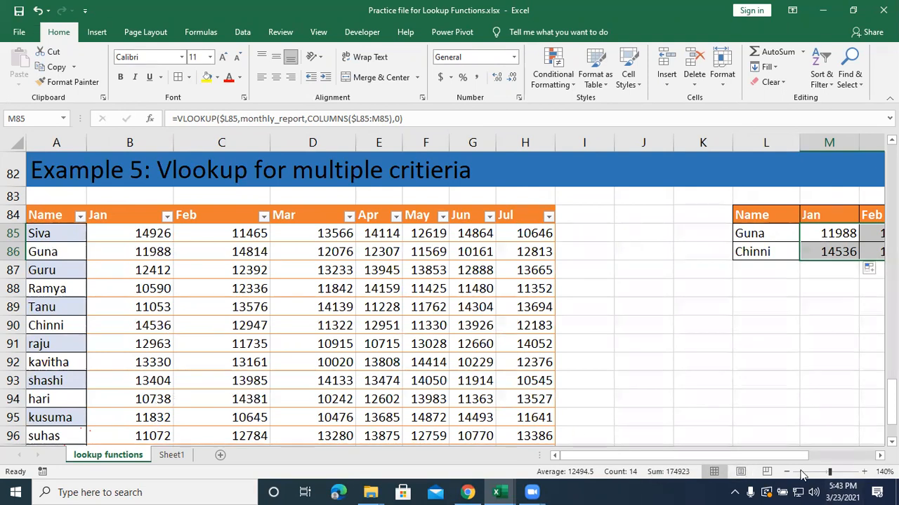
pyautogui.click(786, 472)
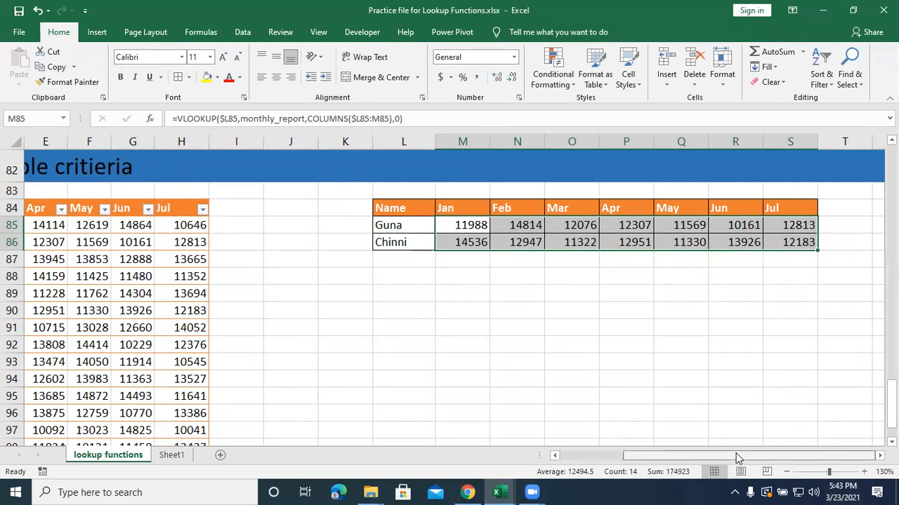
pyautogui.moveTo(736, 458); pyautogui.dragTo(638, 454)
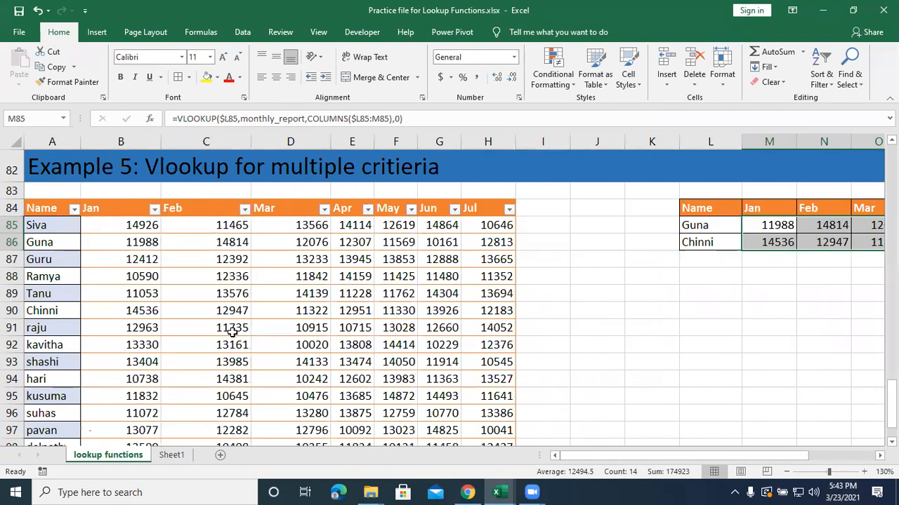
pyautogui.click(146, 311)
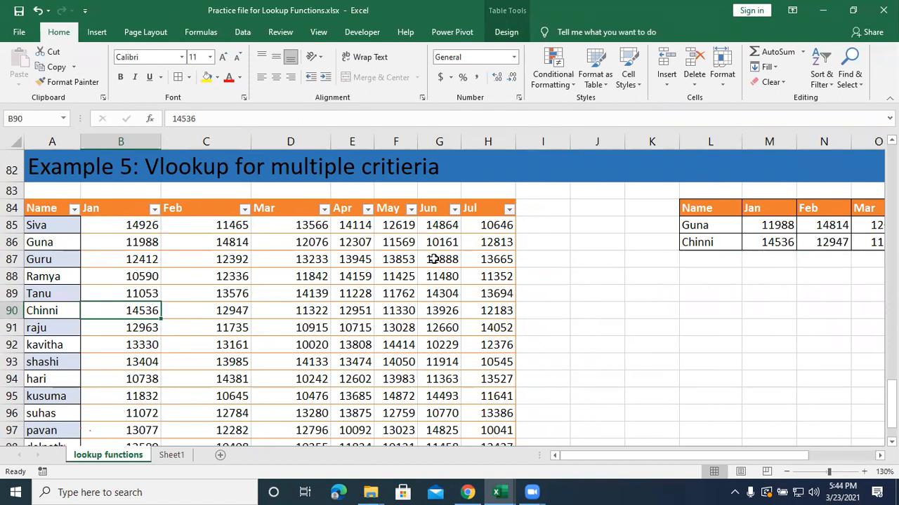
pyautogui.click(234, 311)
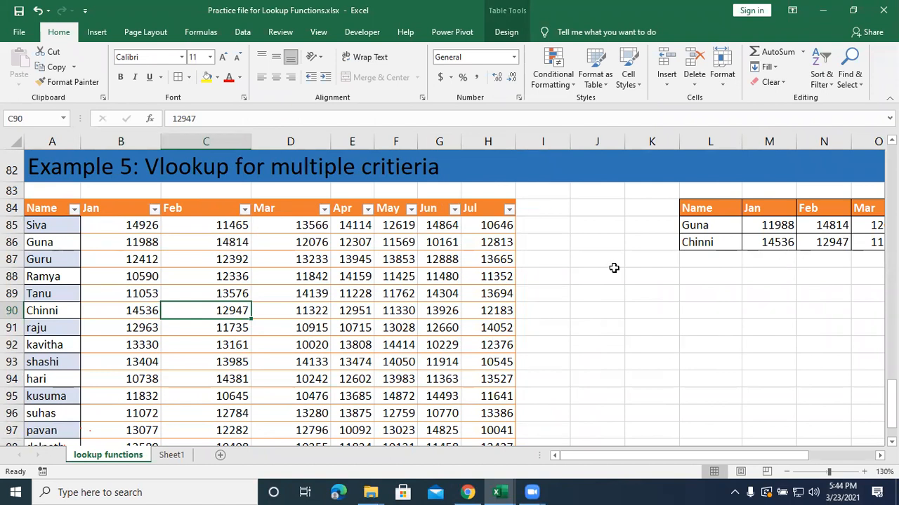
pyautogui.click(639, 348)
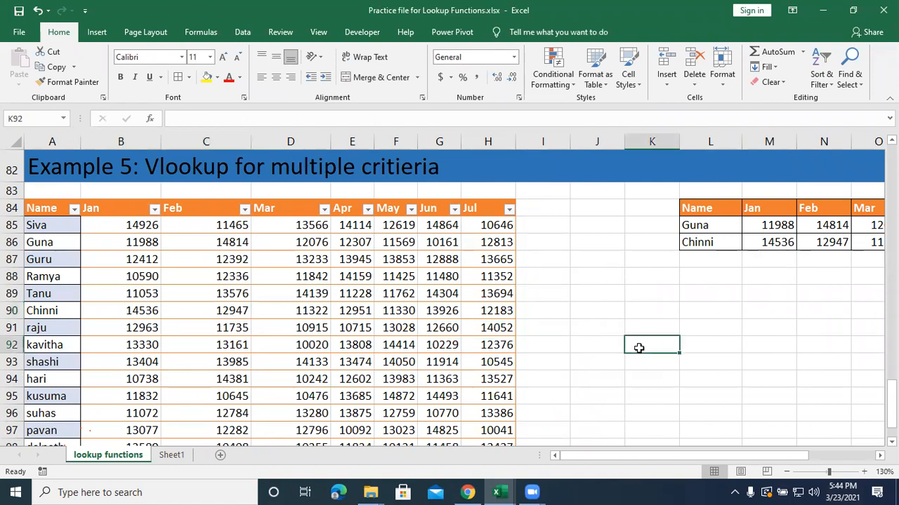
# Copy the monthly lookup table L84:S86 from the lookup functions sheet and paste it into Sheet1 at A11.
pyautogui.click(172, 455)
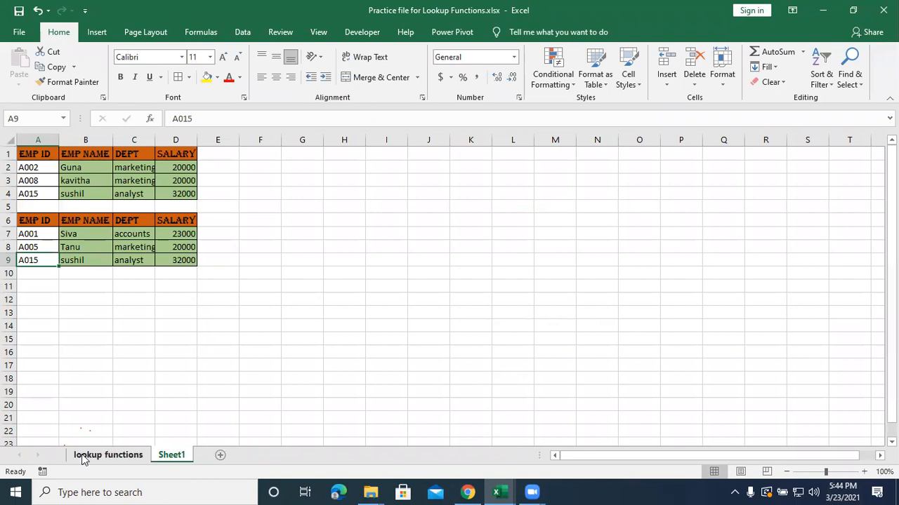
pyautogui.click(83, 457)
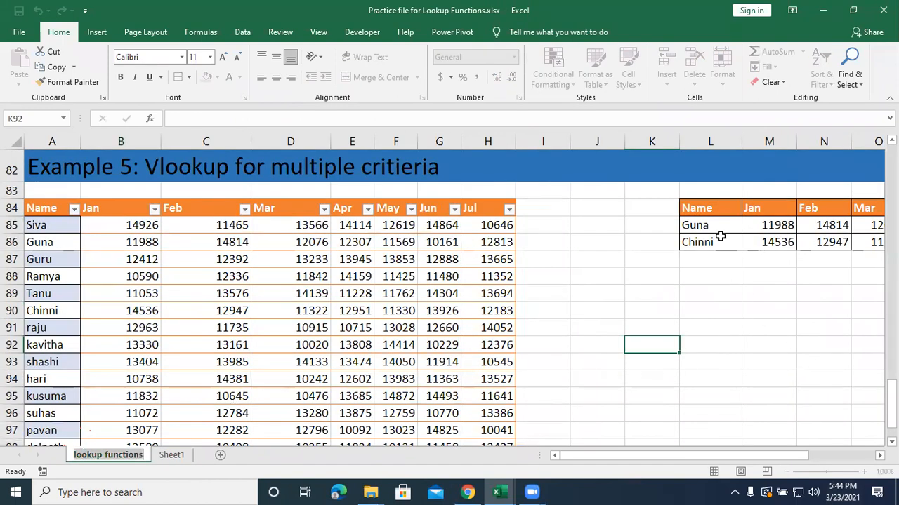
pyautogui.click(712, 208)
pyautogui.moveTo(712, 208); pyautogui.dragTo(802, 240)
pyautogui.hotkey('ctrl', 'c')
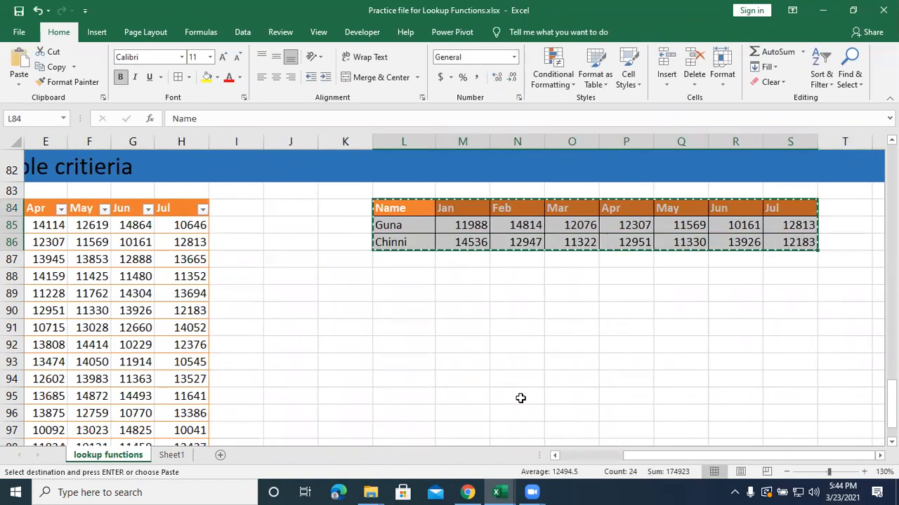
pyautogui.click(166, 455)
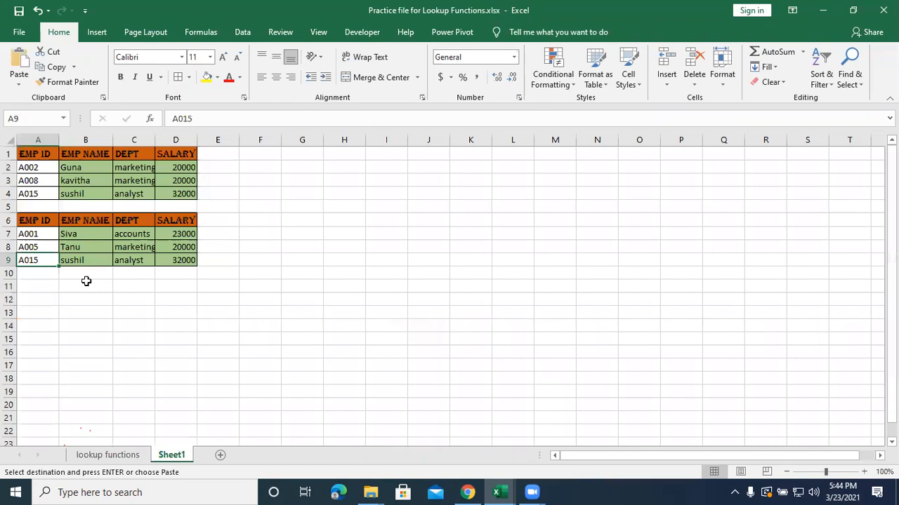
pyautogui.click(87, 285)
pyautogui.click(29, 287)
pyautogui.hotkey('ctrl', 'v')
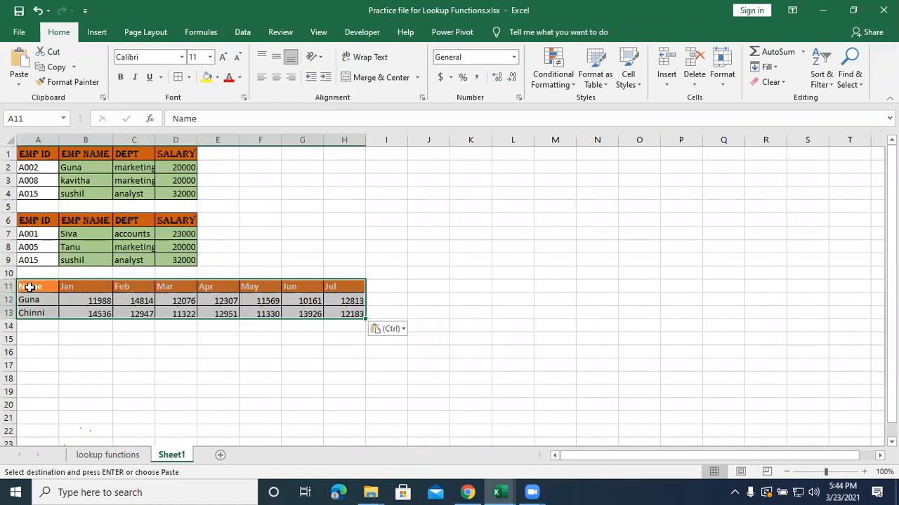
# Check the pasted formulas on Sheet1 and clear the contents of B12:H13.
pyautogui.moveTo(85, 298); pyautogui.dragTo(264, 313)
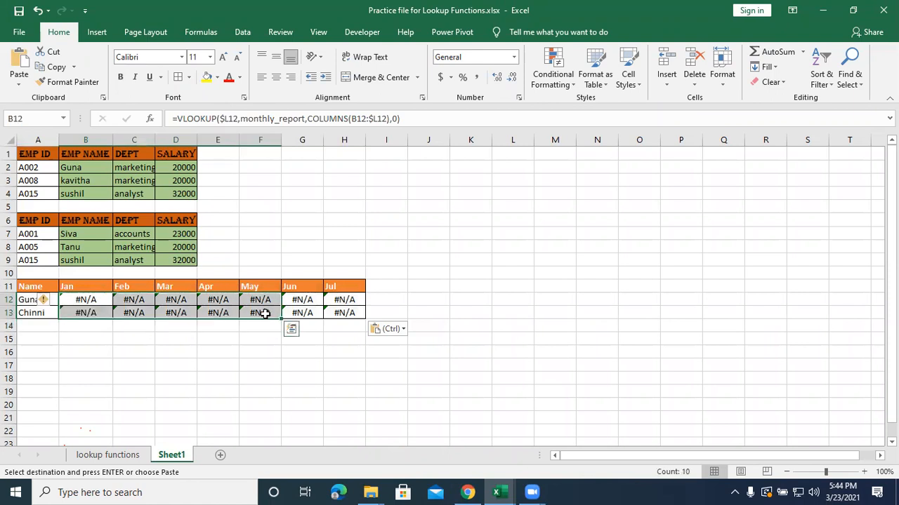
pyautogui.press('F2')
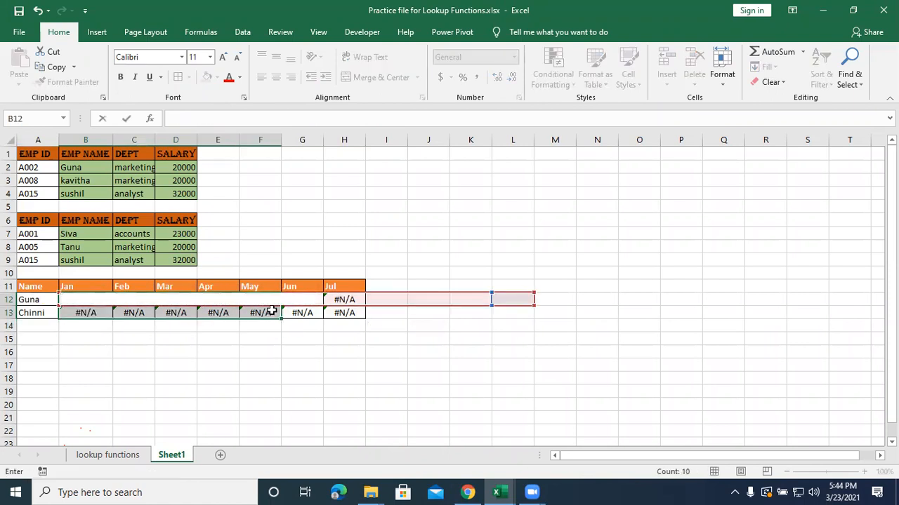
pyautogui.press('Return')
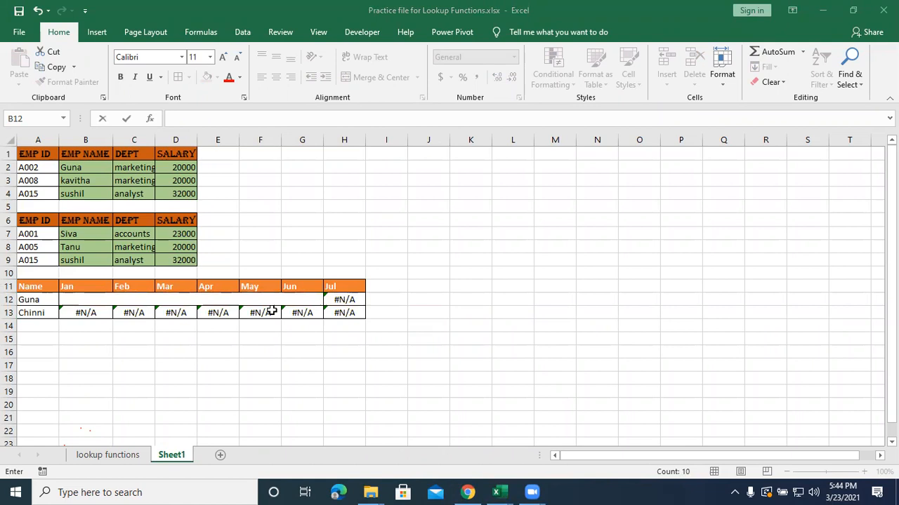
pyautogui.click(97, 313)
pyautogui.click(91, 323)
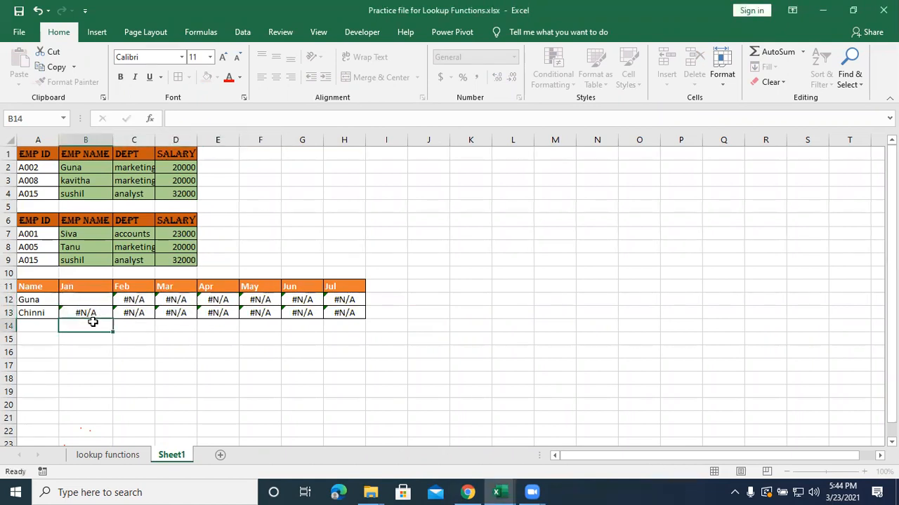
pyautogui.moveTo(84, 302); pyautogui.dragTo(349, 320)
pyautogui.press('Delete')
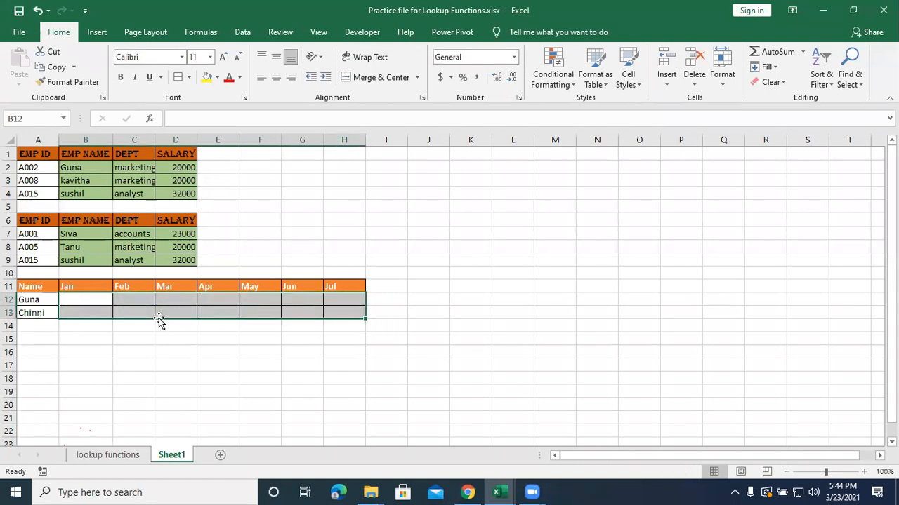
# Start a VLOOKUP formula in Sheet1 cell B12 with A12 as the lookup value.
pyautogui.click(83, 300)
pyautogui.write('[=v')
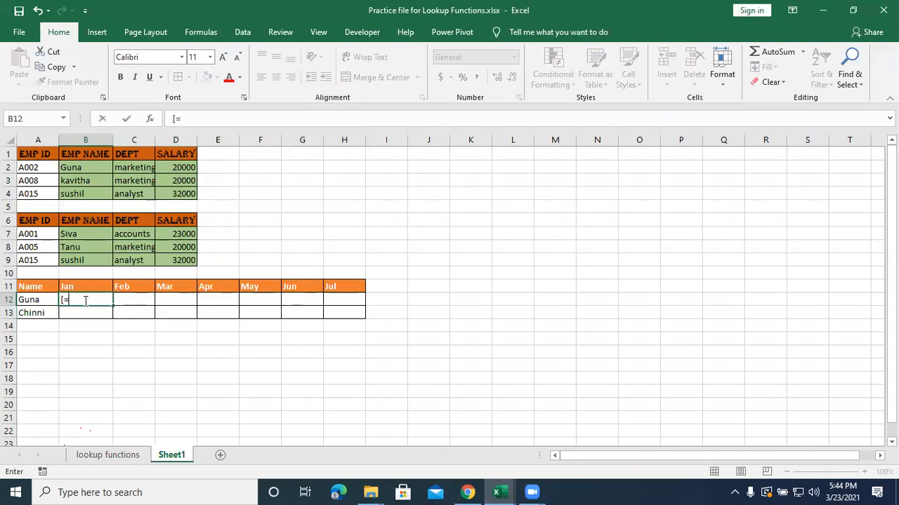
pyautogui.press('BackSpace')
pyautogui.press('BackSpace')
pyautogui.press('BackSpace')
pyautogui.write('=voo')
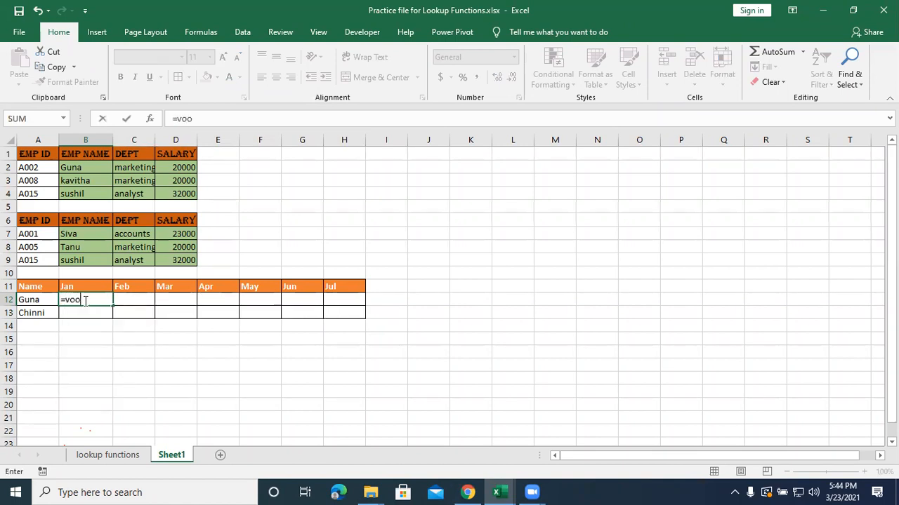
pyautogui.write('kup(')
pyautogui.click(71, 299)
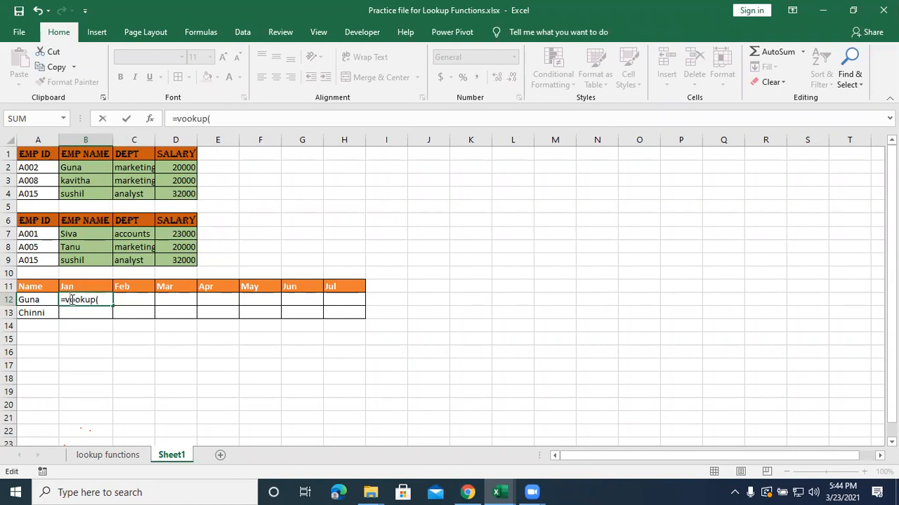
pyautogui.write('l')
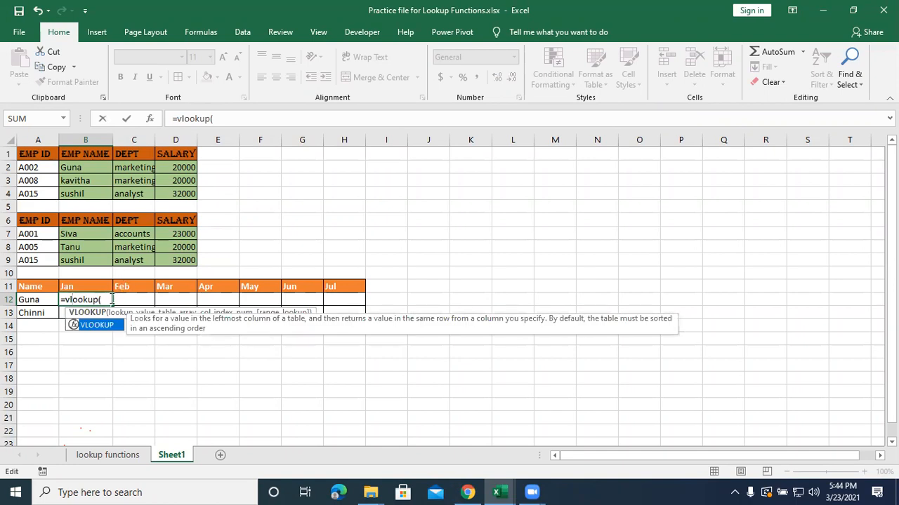
pyautogui.click(33, 303)
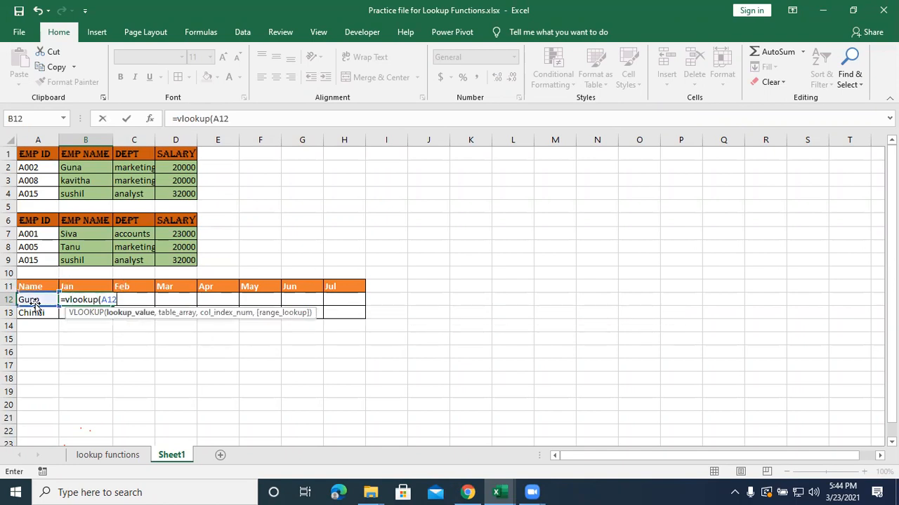
# Add the named table monthly_report as the table array of the B12 formula.
pyautogui.write(',')
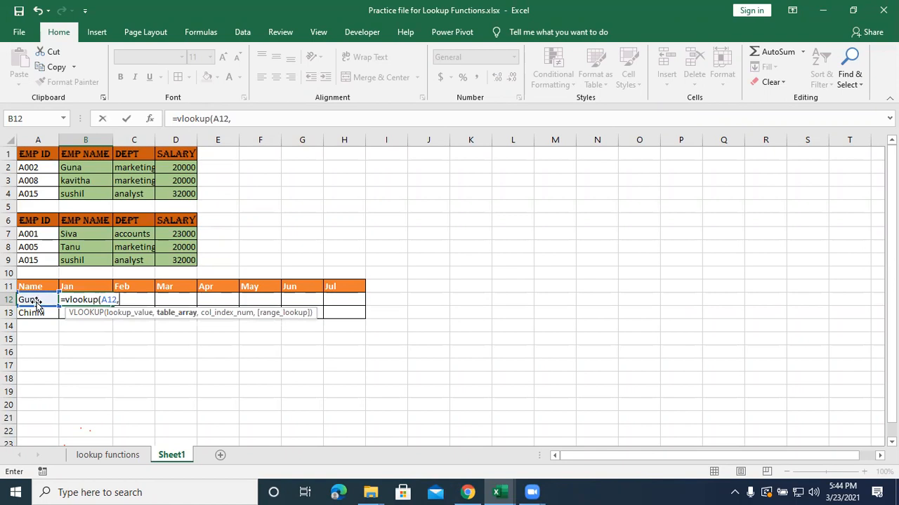
pyautogui.write('mo')
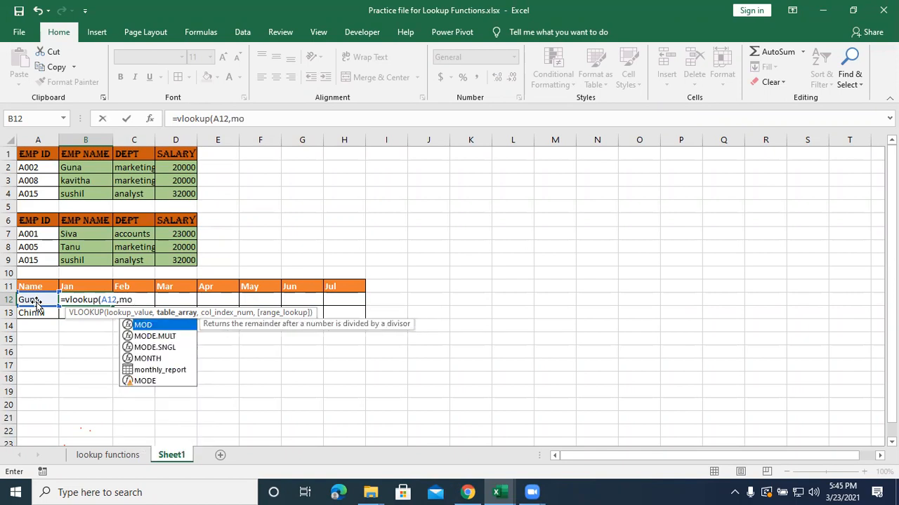
pyautogui.press('Down')
pyautogui.press('Down')
pyautogui.press('Down')
pyautogui.press('Down')
pyautogui.press('Tab')
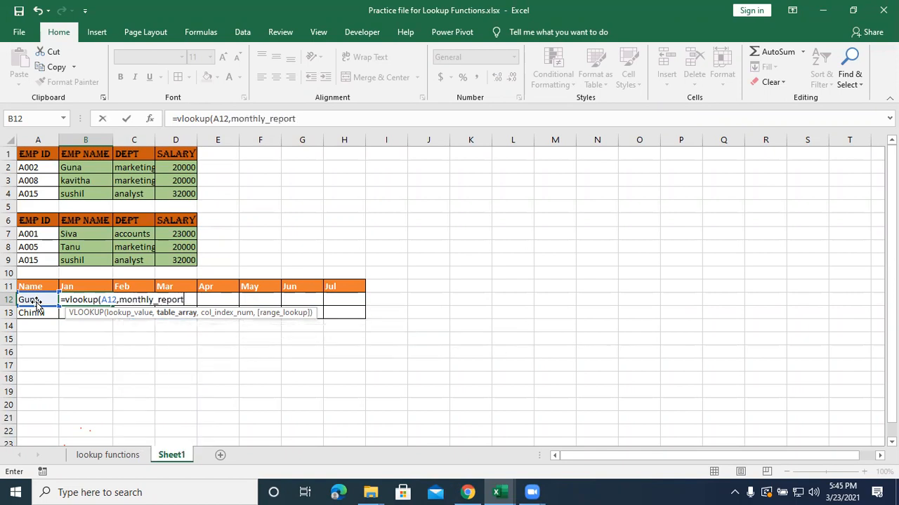
# Add COLUMNS(A12:B12) as the column index in the B12 formula, followed by 0 and the closing parenthesis.
pyautogui.write(',')
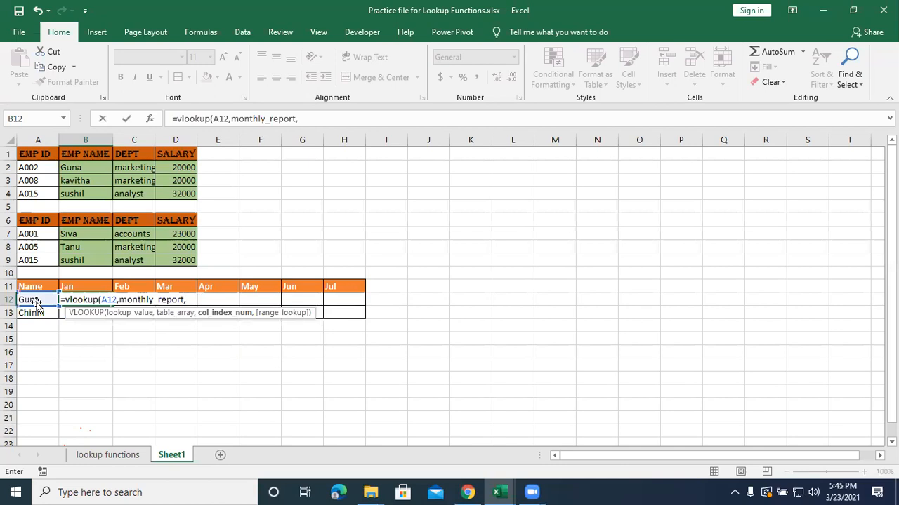
pyautogui.write('columns')
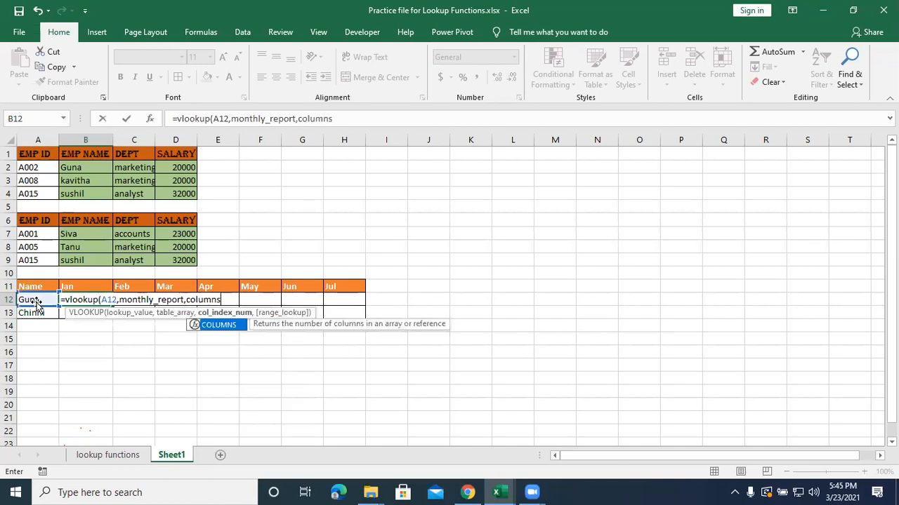
pyautogui.write('(')
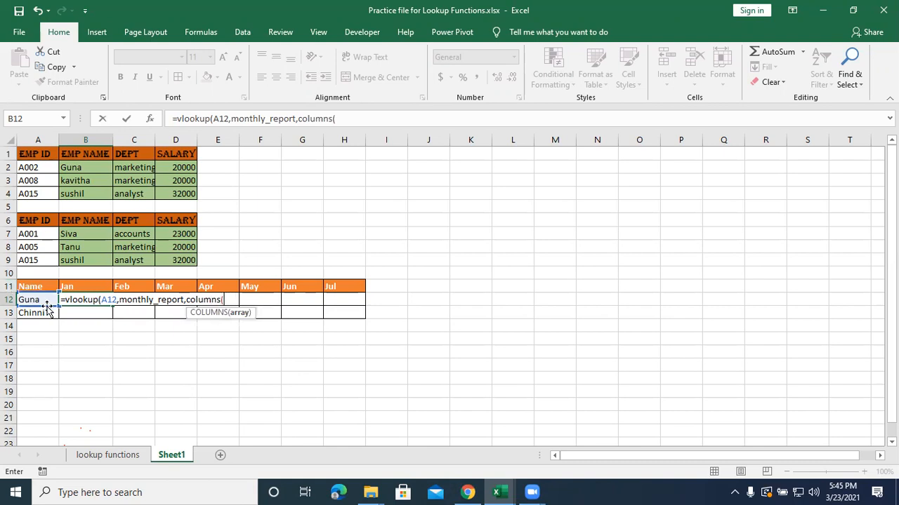
pyautogui.moveTo(41, 300); pyautogui.dragTo(79, 299)
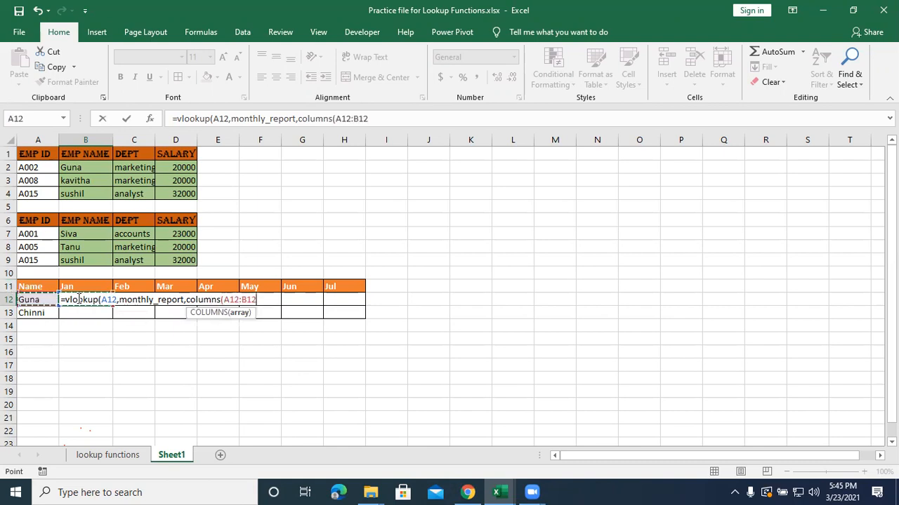
pyautogui.write(')')
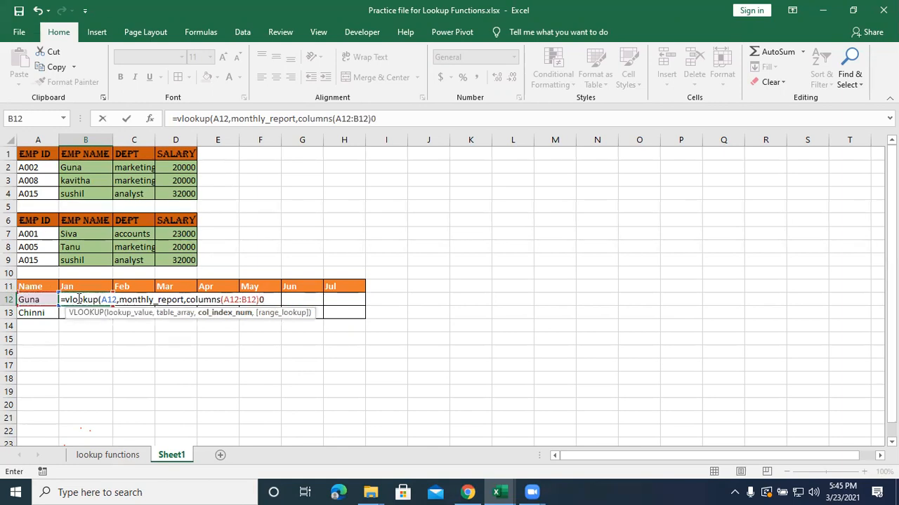
pyautogui.write('0)')
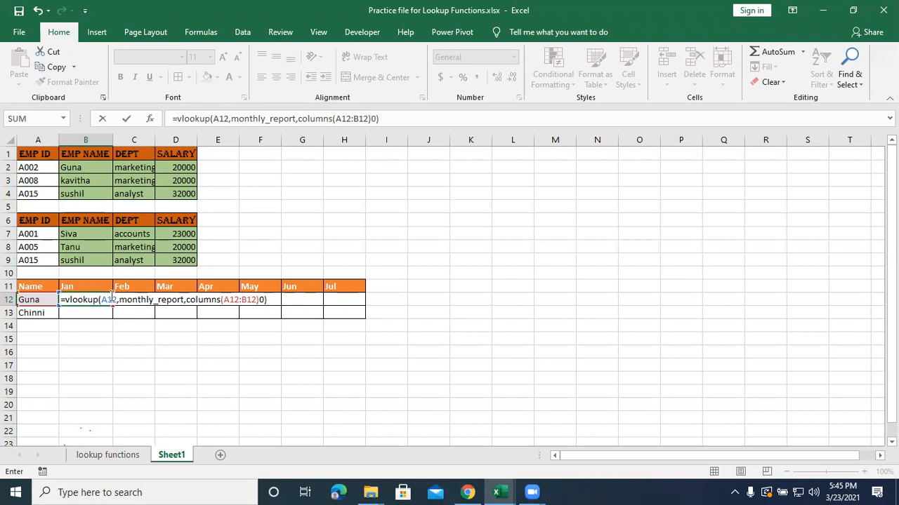
# Make column A absolute in the B12 formula, using $A12 as lookup value and $A12:B12 inside COLUMNS.
pyautogui.click(101, 299)
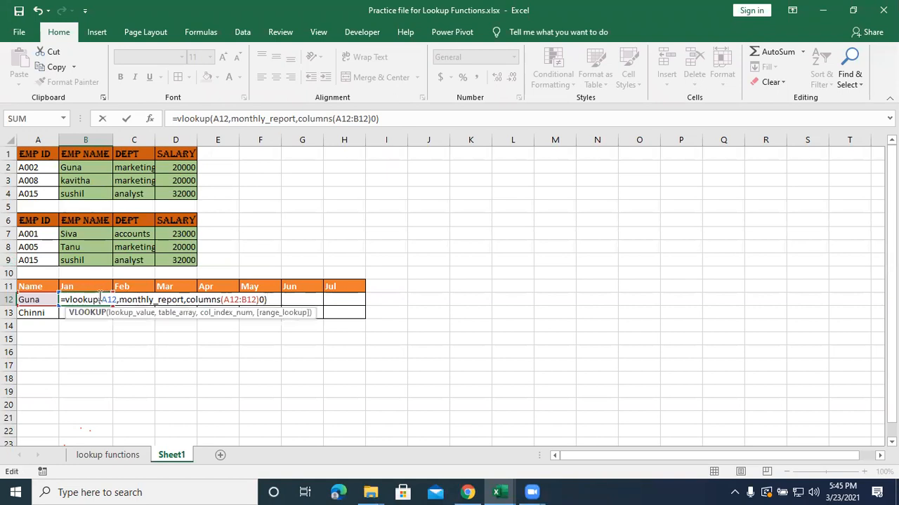
pyautogui.click(102, 300)
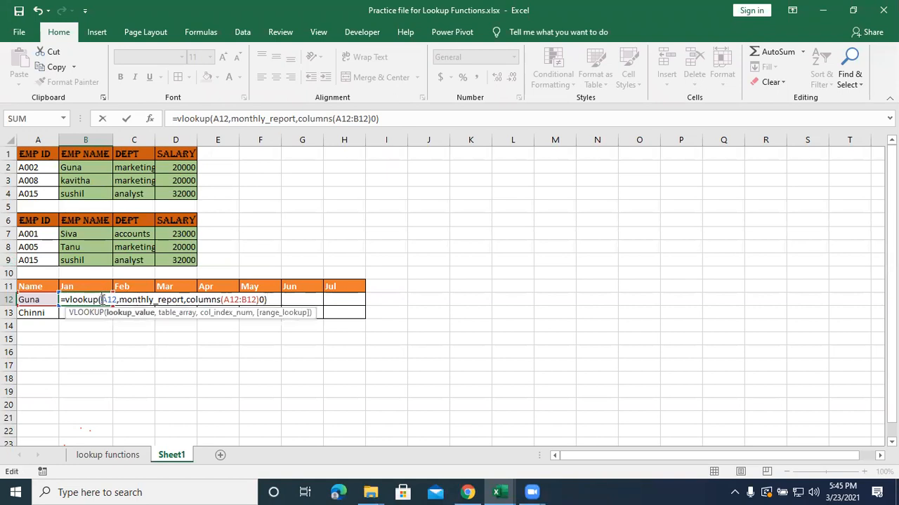
pyautogui.write('$')
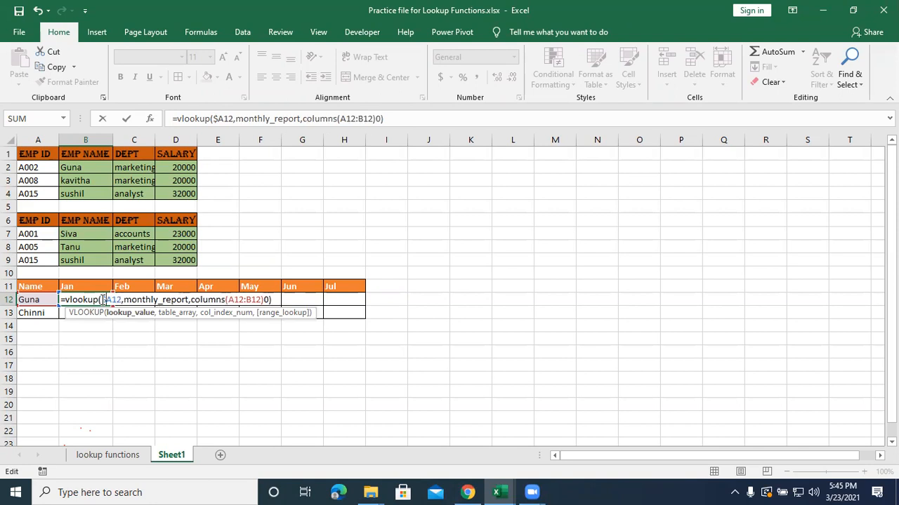
pyautogui.click(227, 300)
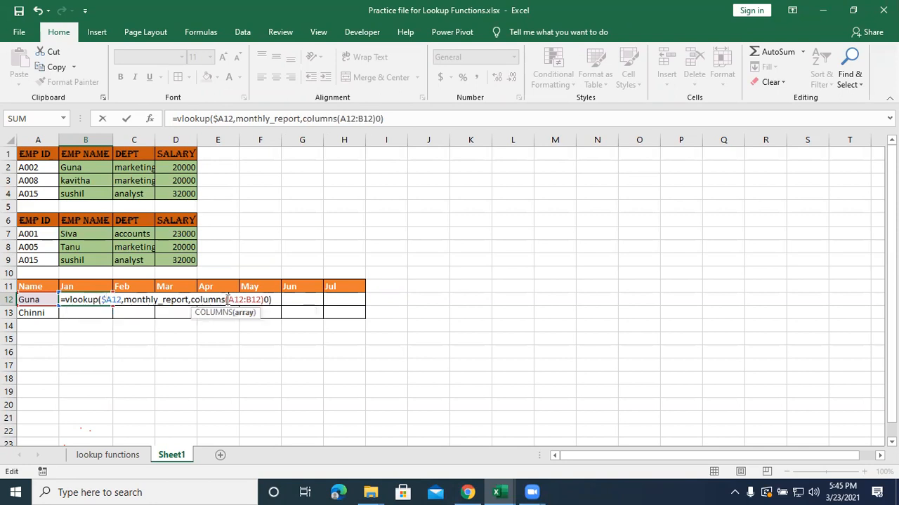
pyautogui.write('$')
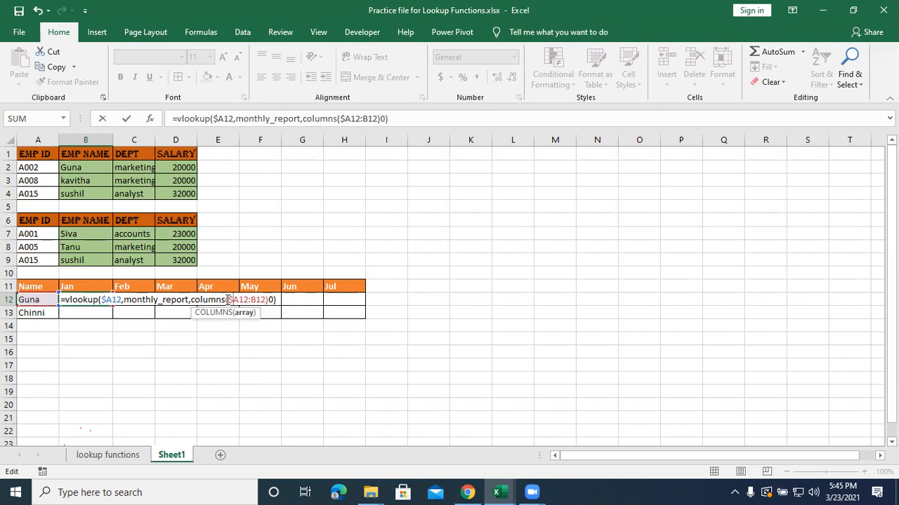
# Complete the B12 VLOOKUP formula with a comma between COLUMNS($A12:B12) and the final 0, and enter it.
pyautogui.press('Return')
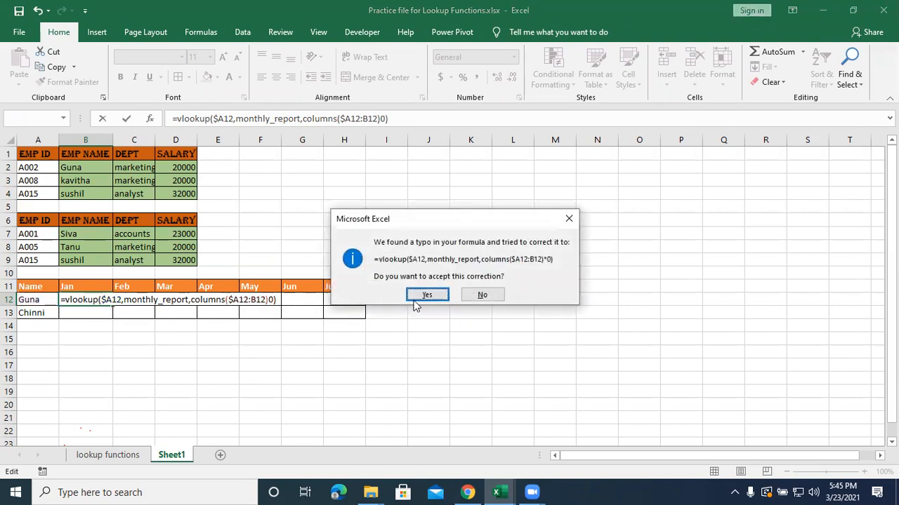
pyautogui.click(427, 295)
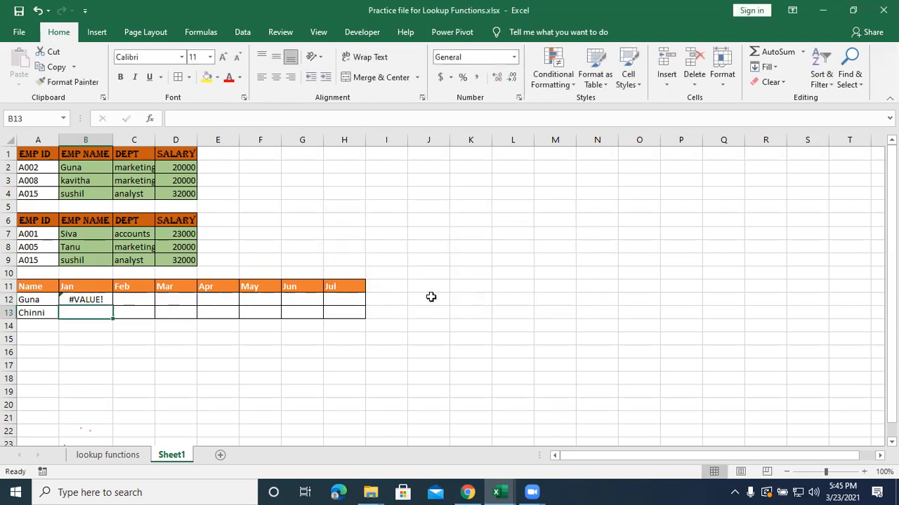
pyautogui.doubleClick(101, 300)
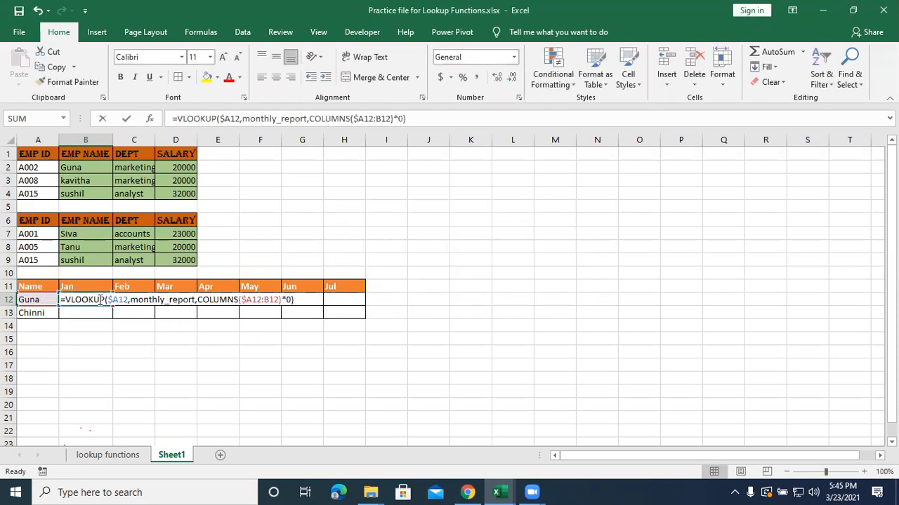
pyautogui.click(286, 300)
pyautogui.press('BackSpace')
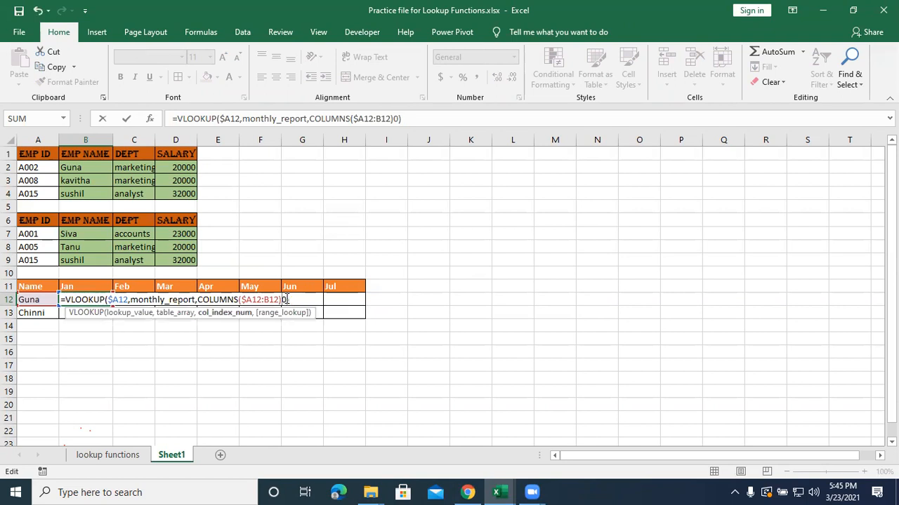
pyautogui.write(',')
pyautogui.press('Return')
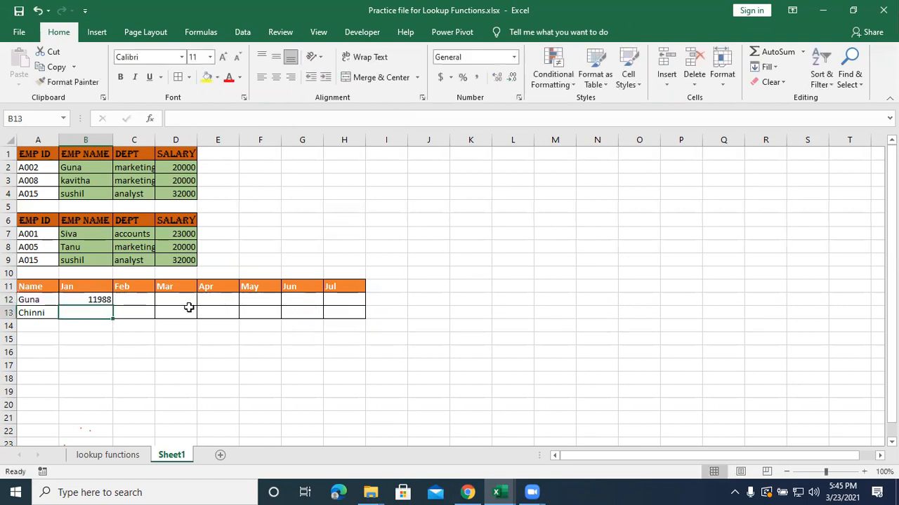
# Fill the B12 formula across the monthly table through H13.
pyautogui.click(101, 300)
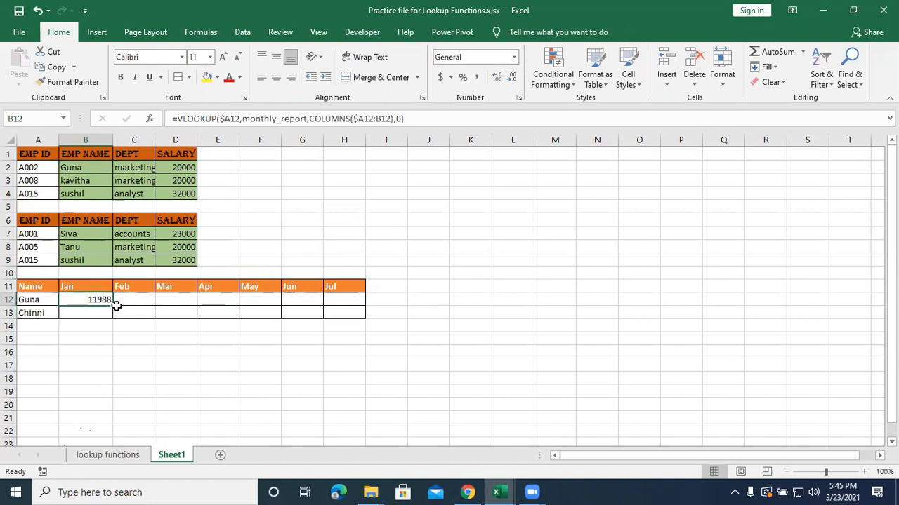
pyautogui.moveTo(111, 306); pyautogui.dragTo(367, 320)
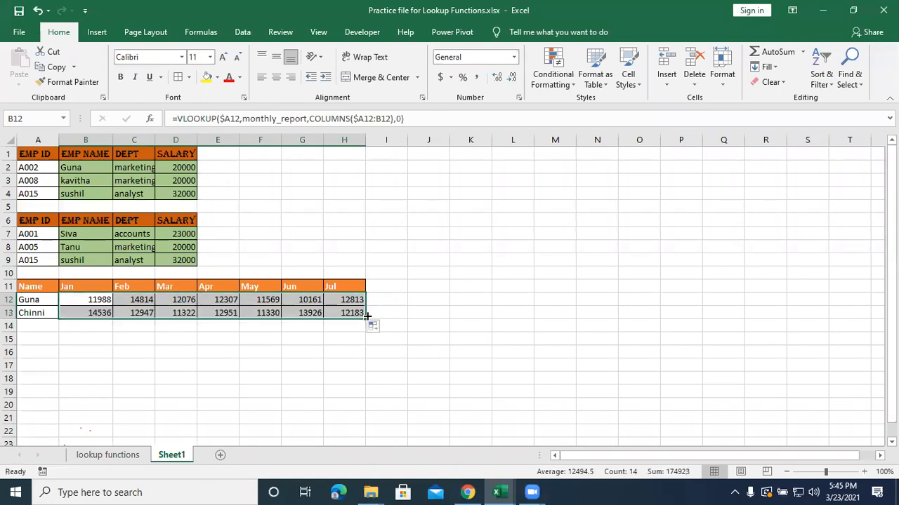
pyautogui.click(310, 358)
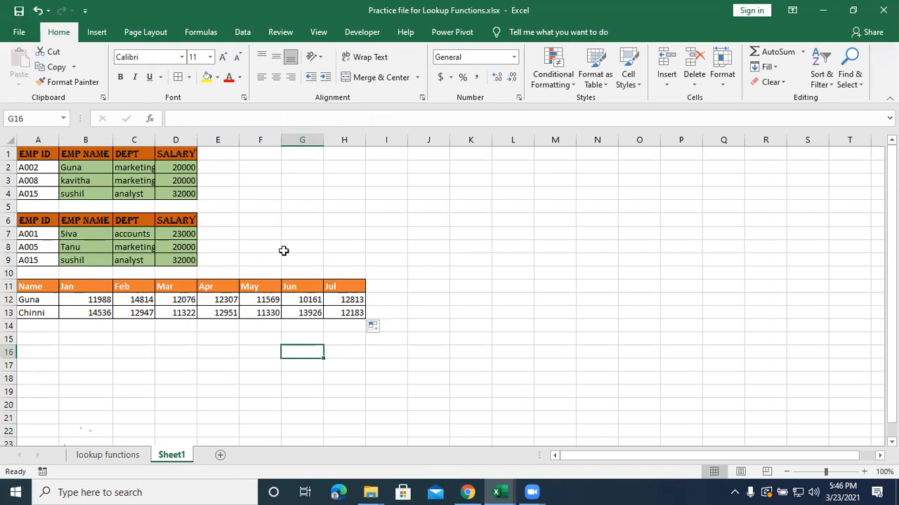
# Replace the name in Sheet1 cell A12 with the one in A93 of the lookup functions sheet, and inspect the B12 formula.
pyautogui.click(171, 378)
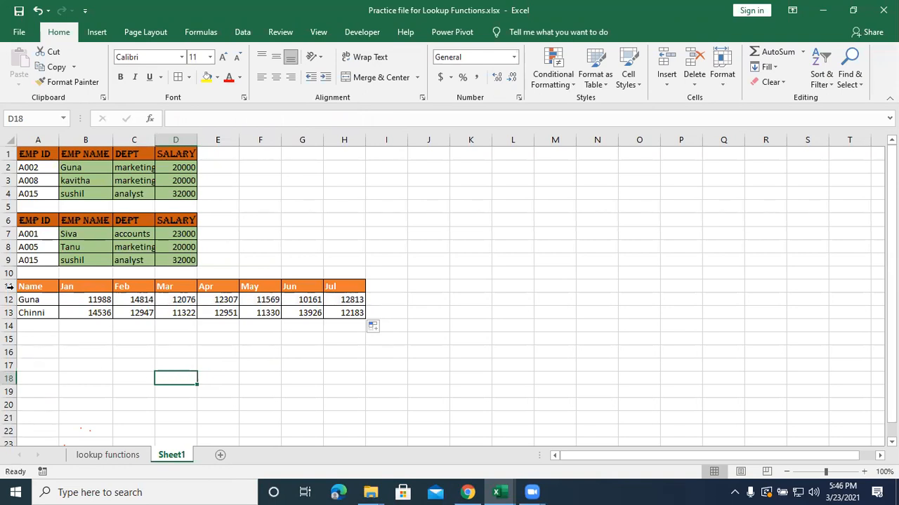
pyautogui.click(45, 297)
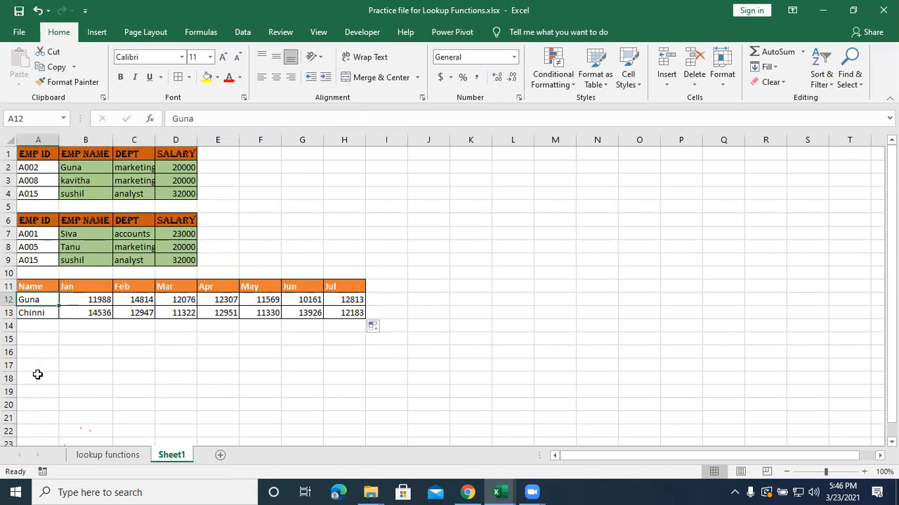
pyautogui.click(83, 456)
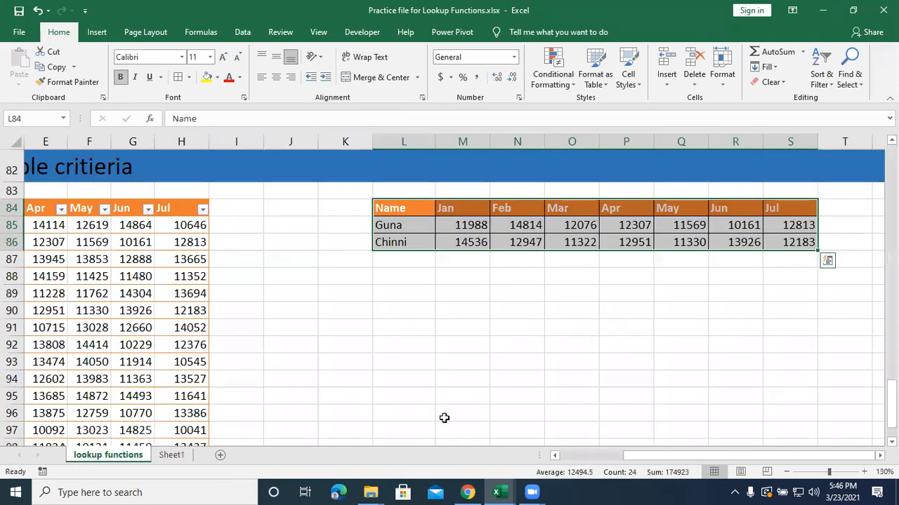
pyautogui.moveTo(634, 459); pyautogui.dragTo(552, 459)
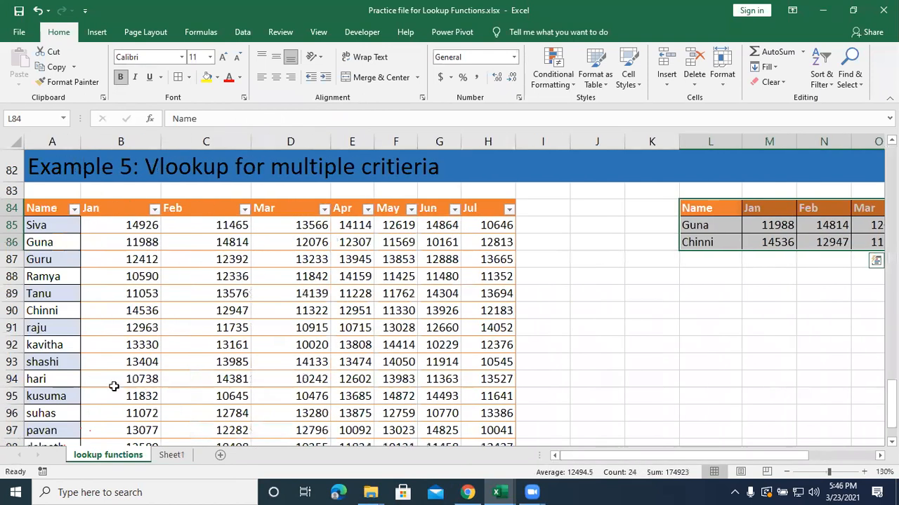
pyautogui.click(53, 361)
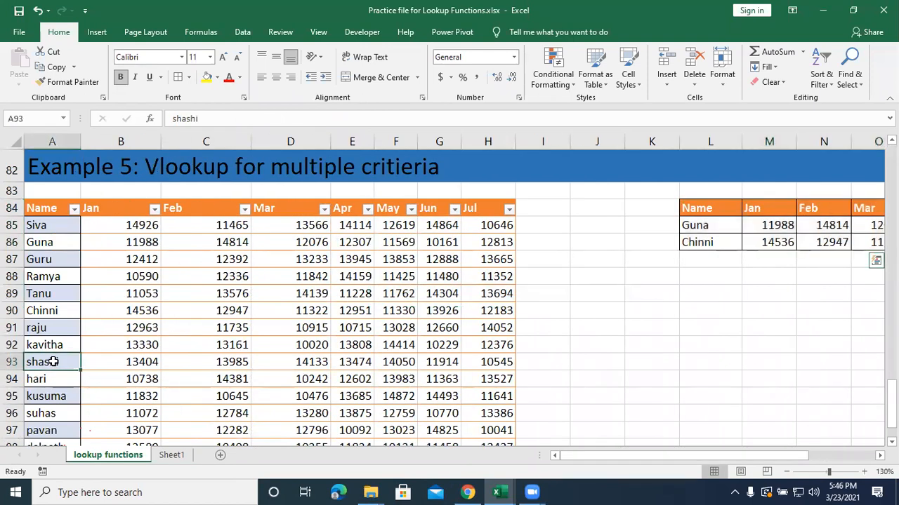
pyautogui.click(172, 455)
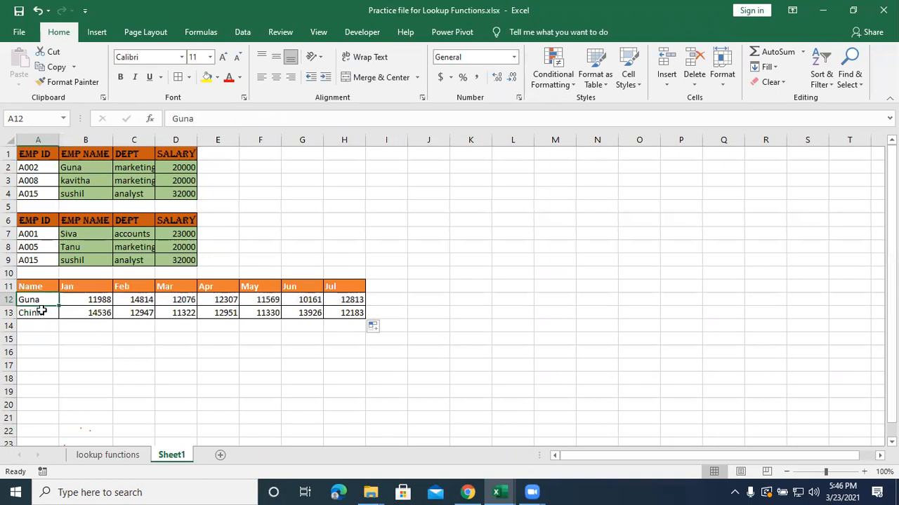
pyautogui.write('Shahs')
pyautogui.press('BackSpace')
pyautogui.press('BackSpace')
pyautogui.write('shi')
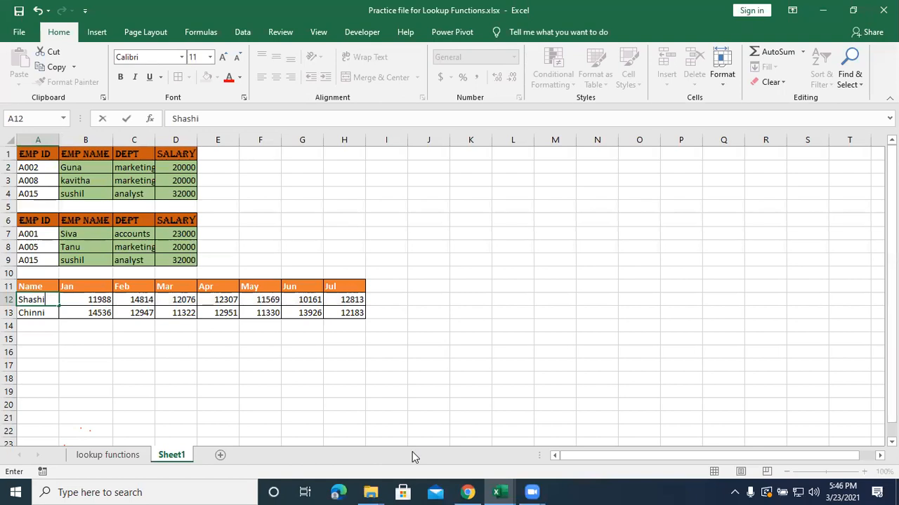
pyautogui.press('Return')
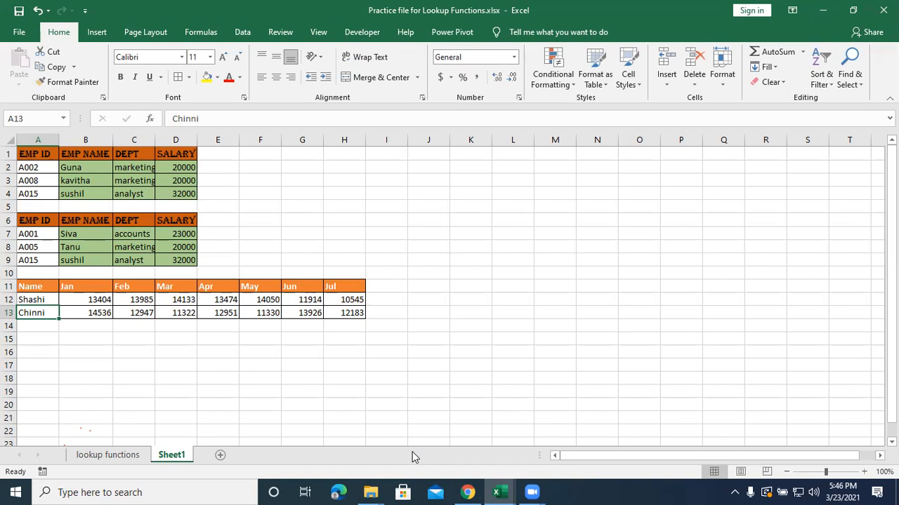
pyautogui.doubleClick(90, 300)
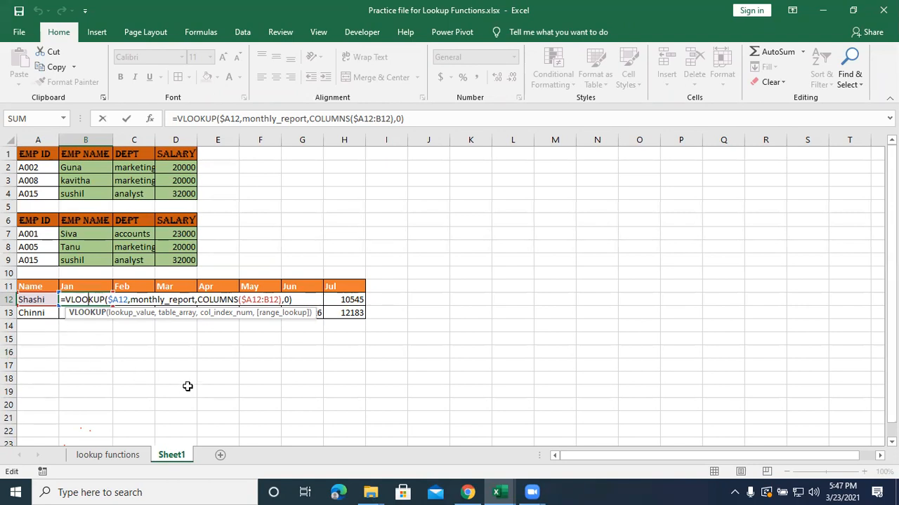
pyautogui.press('Return')
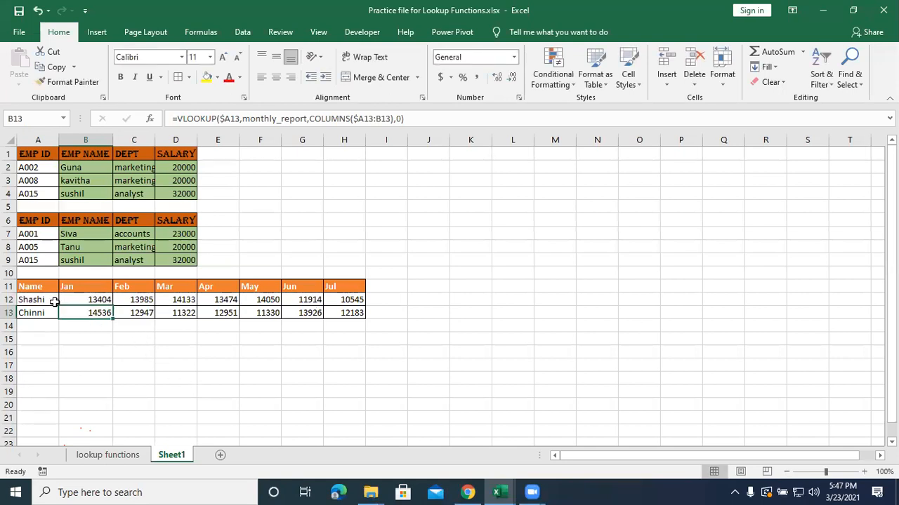
# Copy the Sheet1 table A11:H13 and paste it at cell A1 of a new blank workbook.
pyautogui.moveTo(40, 288); pyautogui.dragTo(342, 312)
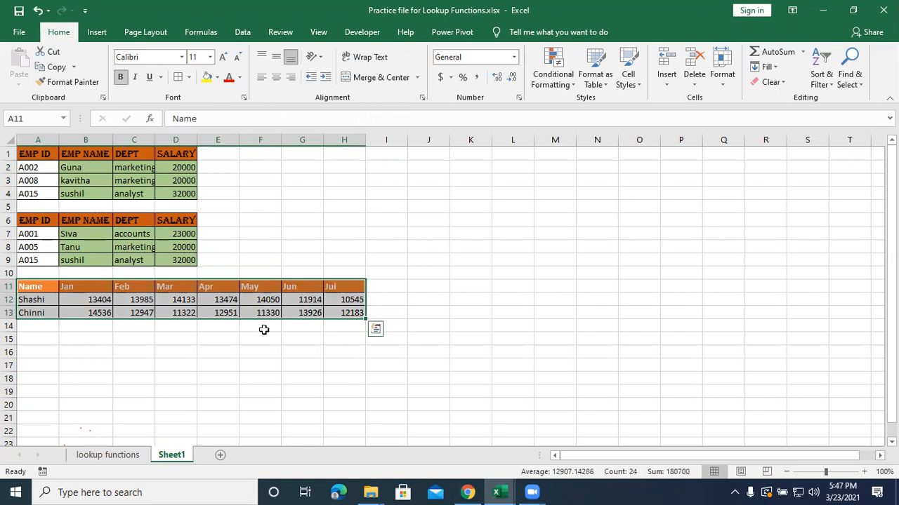
pyautogui.hotkey('ctrl', 'c')
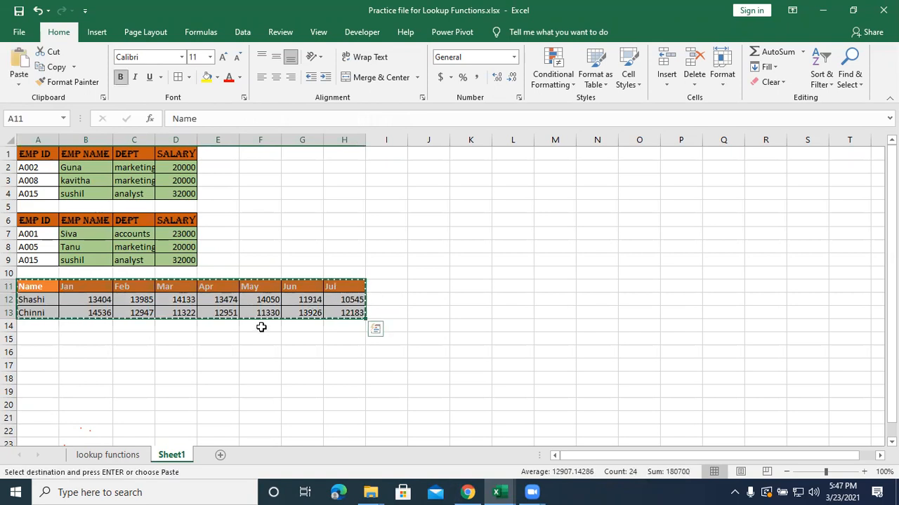
pyautogui.click(109, 455)
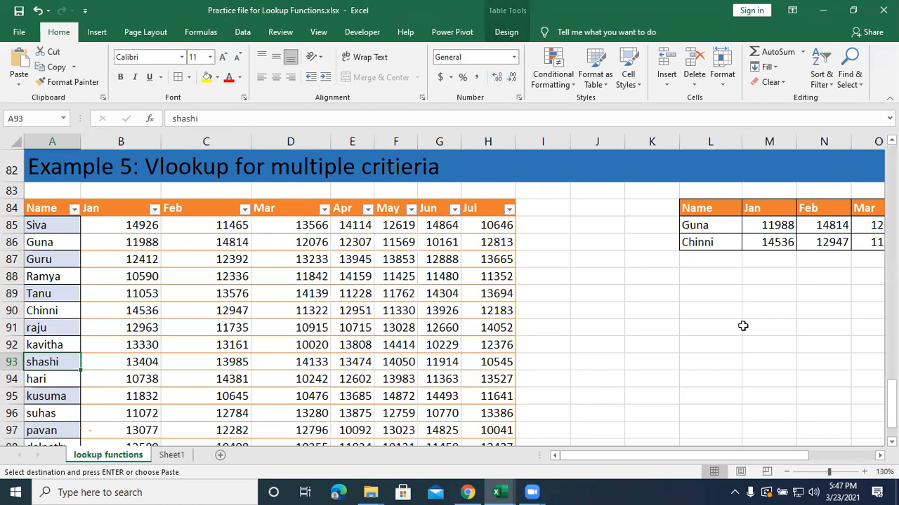
pyautogui.click(798, 361)
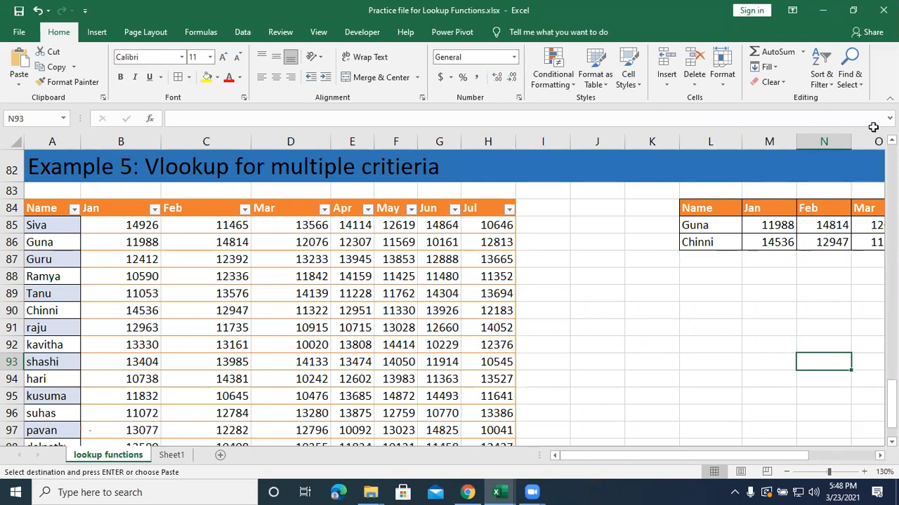
pyautogui.click(789, 363)
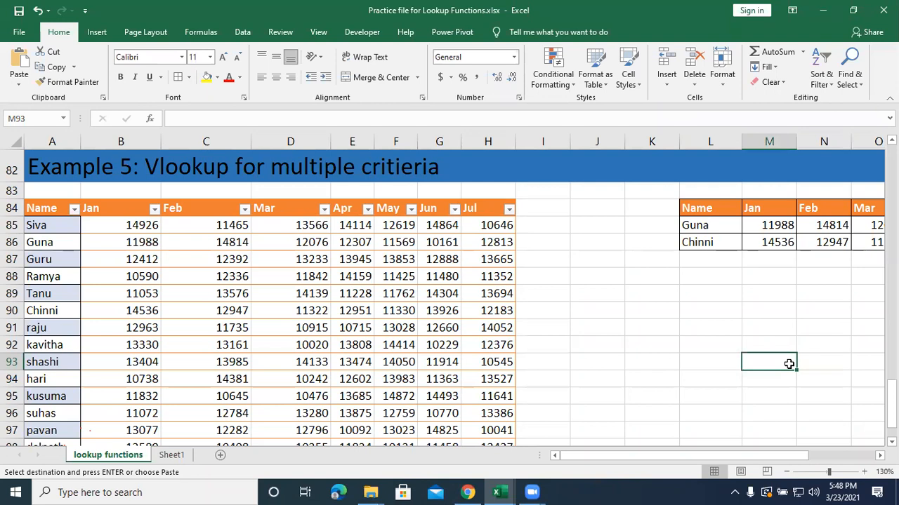
pyautogui.hotkey('ctrl', 'n')
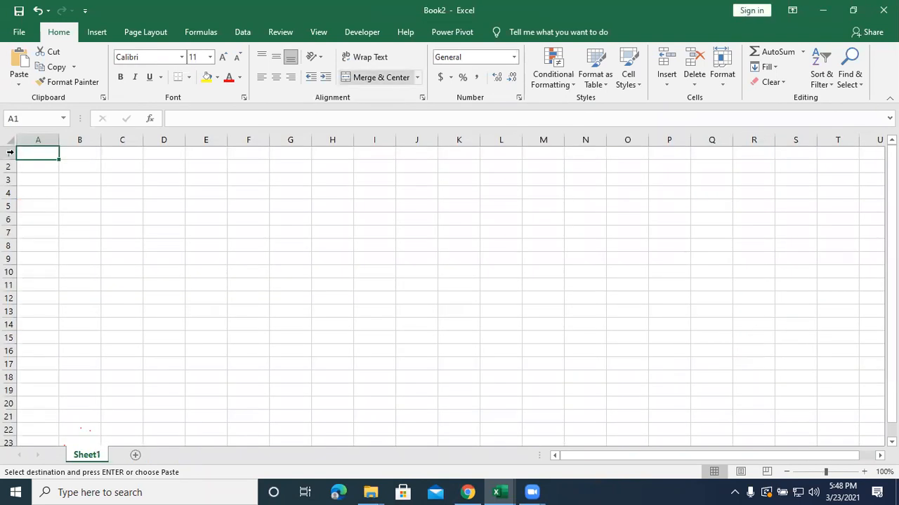
pyautogui.hotkey('ctrl', 'v')
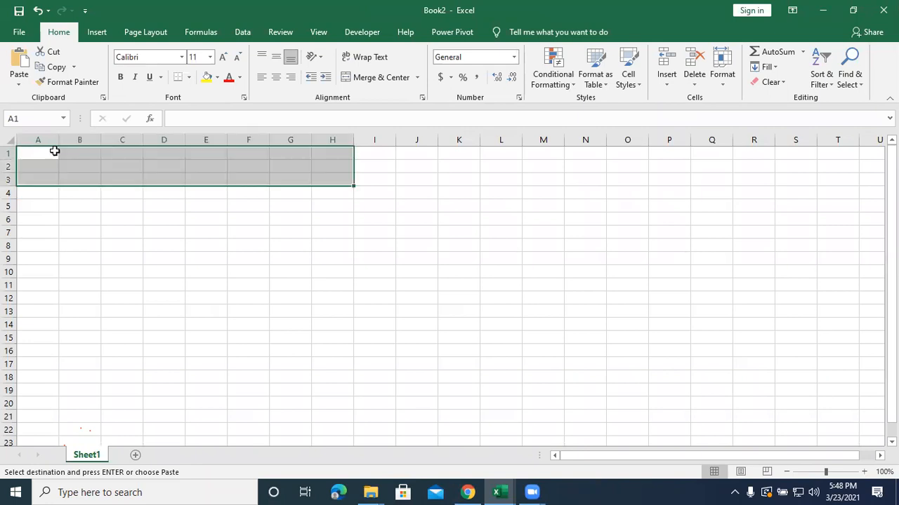
# Clear the pasted monthly values under Jan to Jul in B2:H4, keeping the headers and names.
pyautogui.click(89, 296)
pyautogui.click(81, 169)
pyautogui.moveTo(199, 185); pyautogui.dragTo(336, 188)
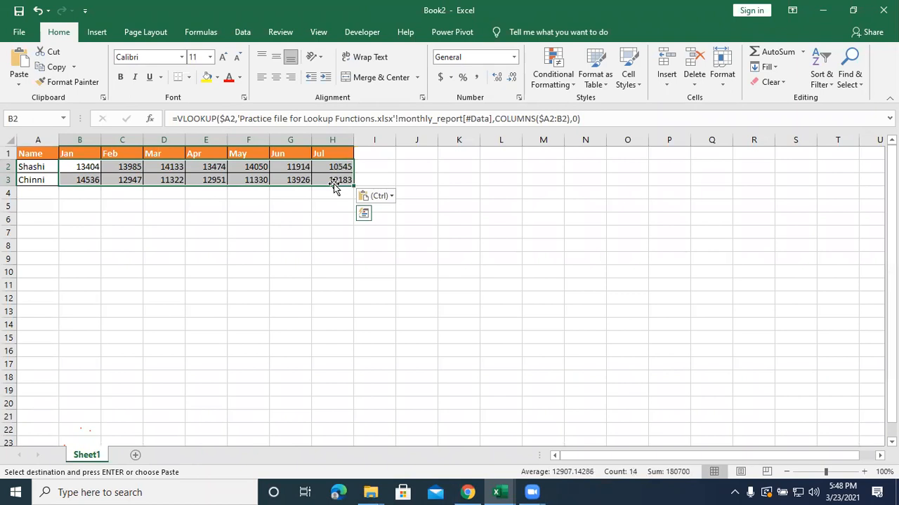
pyautogui.press('BackSpace')
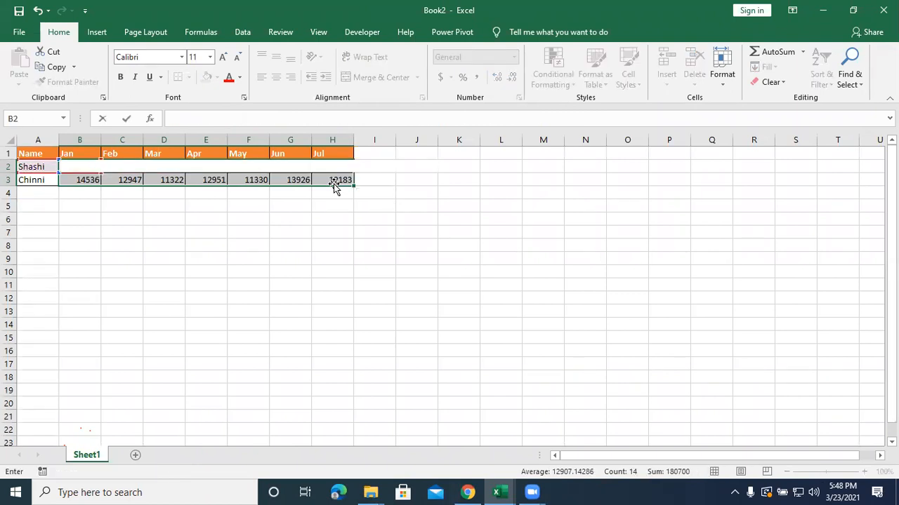
pyautogui.click(221, 222)
pyautogui.moveTo(76, 170); pyautogui.dragTo(341, 193)
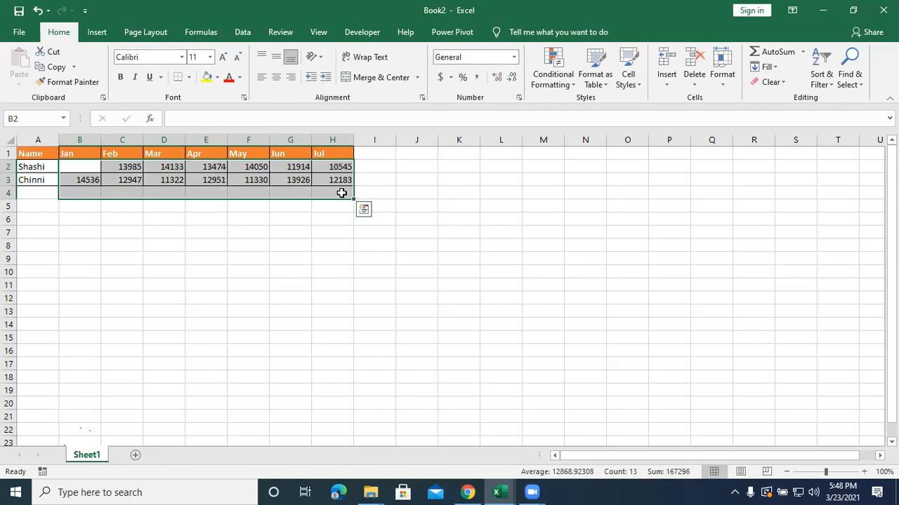
pyautogui.press('Delete')
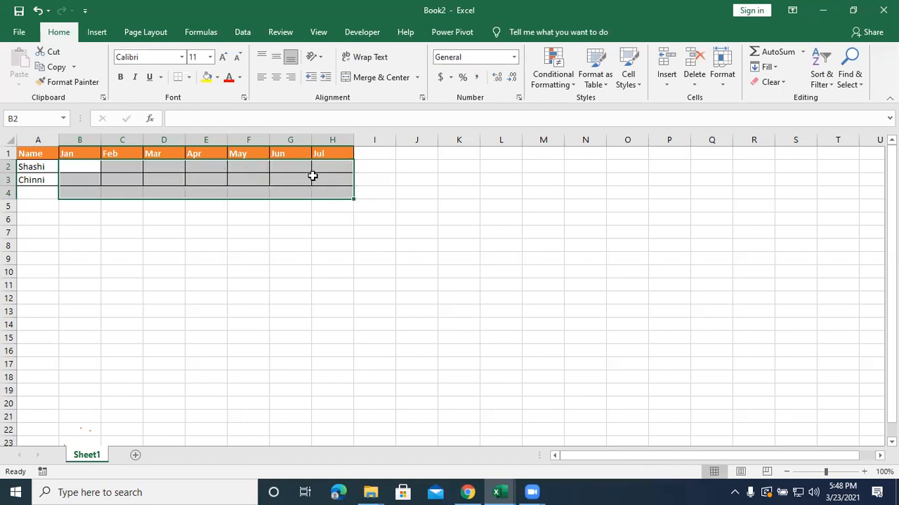
# Start a VLOOKUP formula in cell B2 of Book2 with A2 as the lookup value.
pyautogui.click(77, 167)
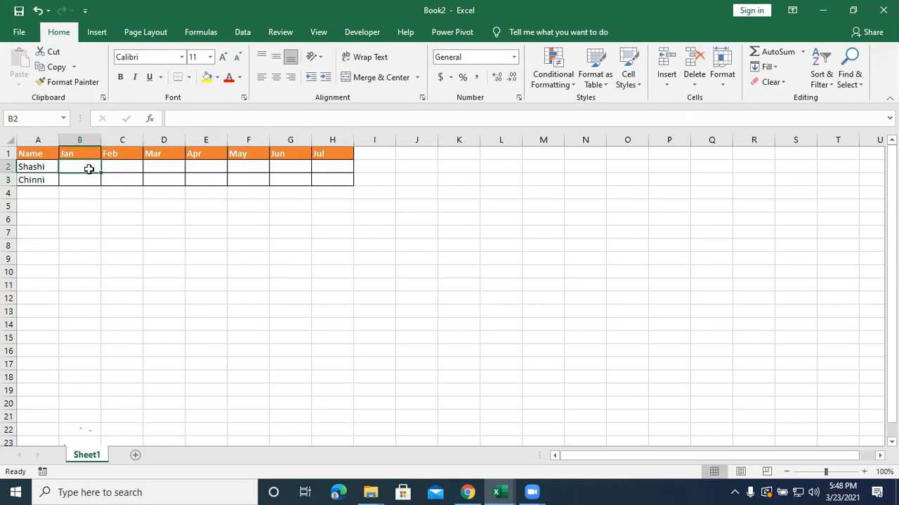
pyautogui.write('=')
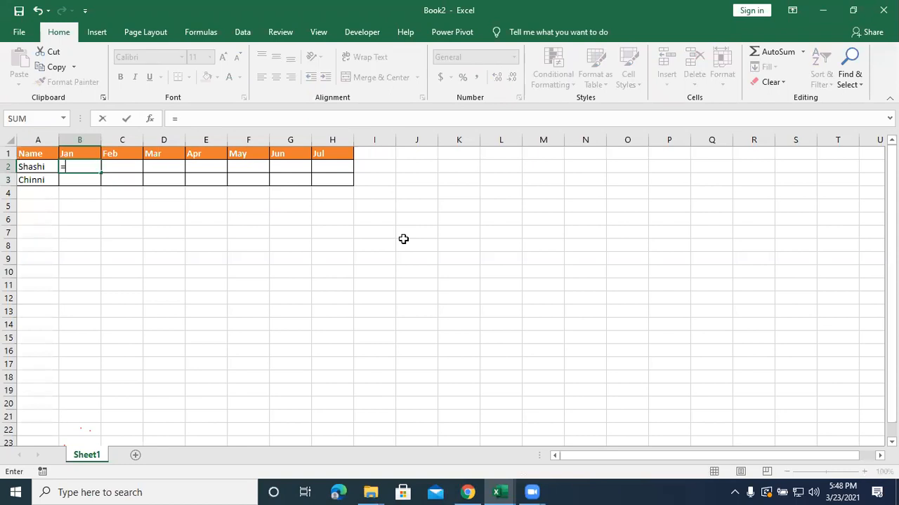
pyautogui.write('vook')
pyautogui.press('BackSpace')
pyautogui.press('BackSpace')
pyautogui.press('BackSpace')
pyautogui.write('lo')
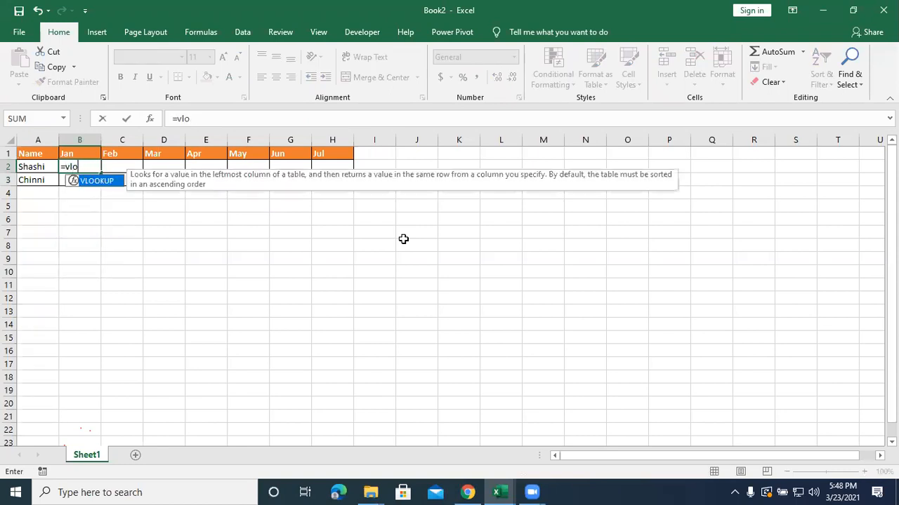
pyautogui.write('okuo')
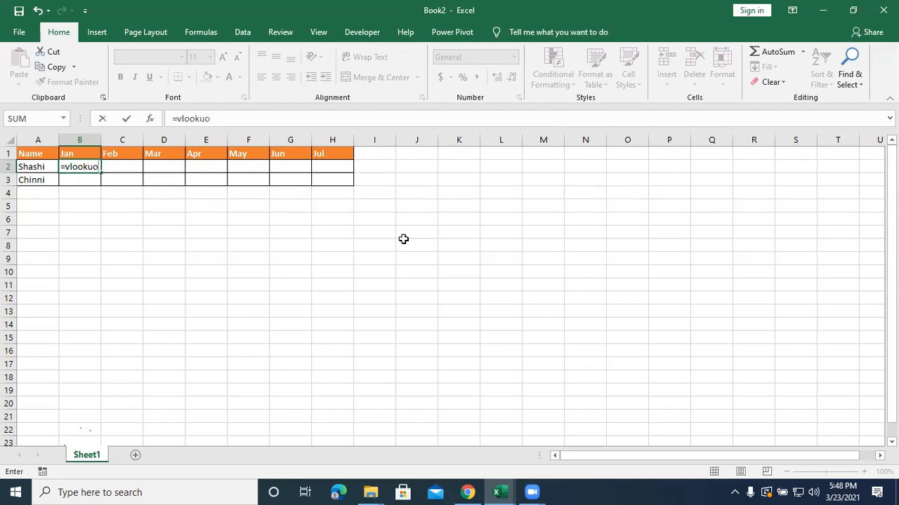
pyautogui.press('BackSpace')
pyautogui.write('p')
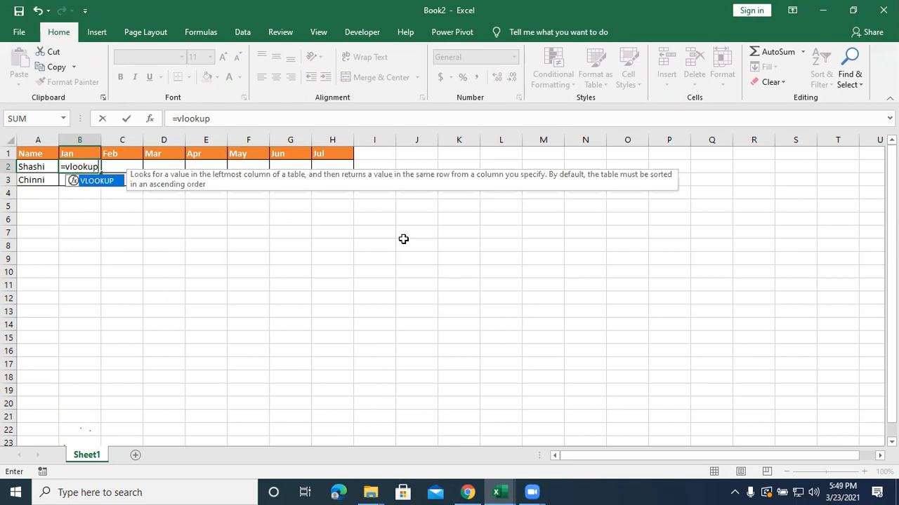
pyautogui.write('(')
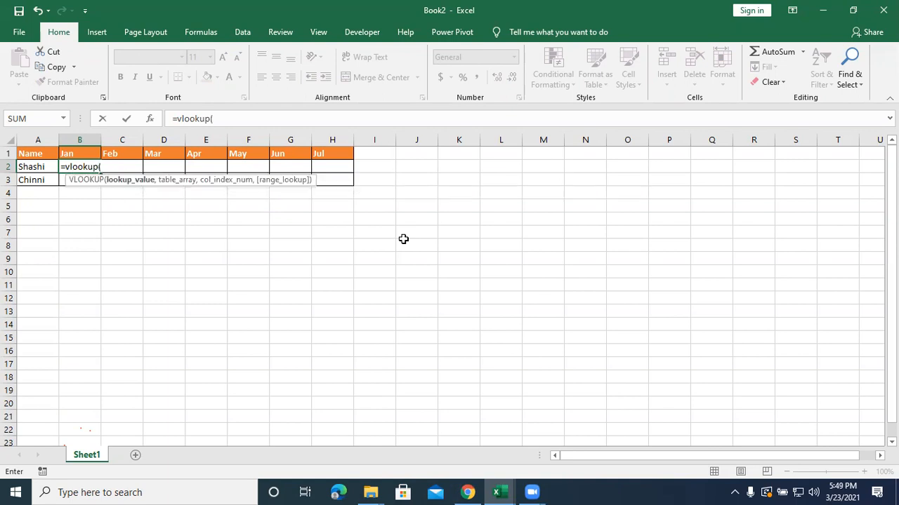
pyautogui.click(27, 166)
pyautogui.write(',')
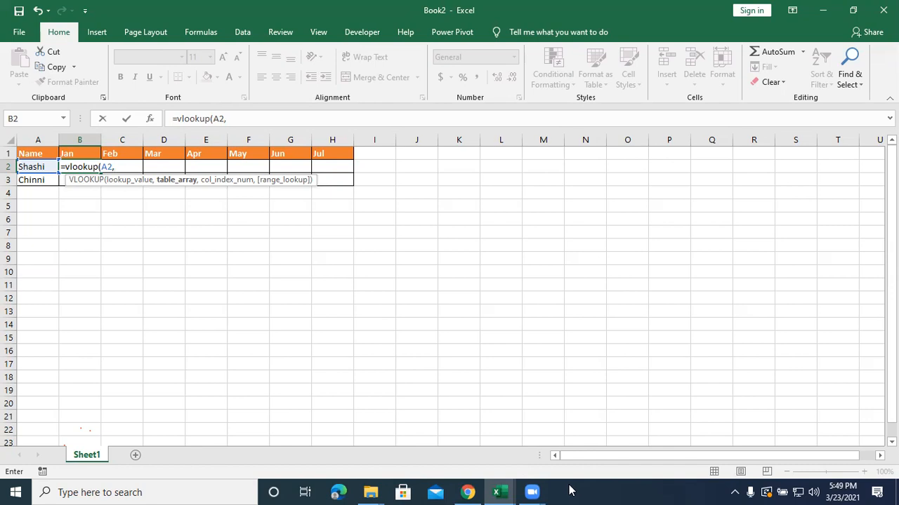
pyautogui.click(496, 491)
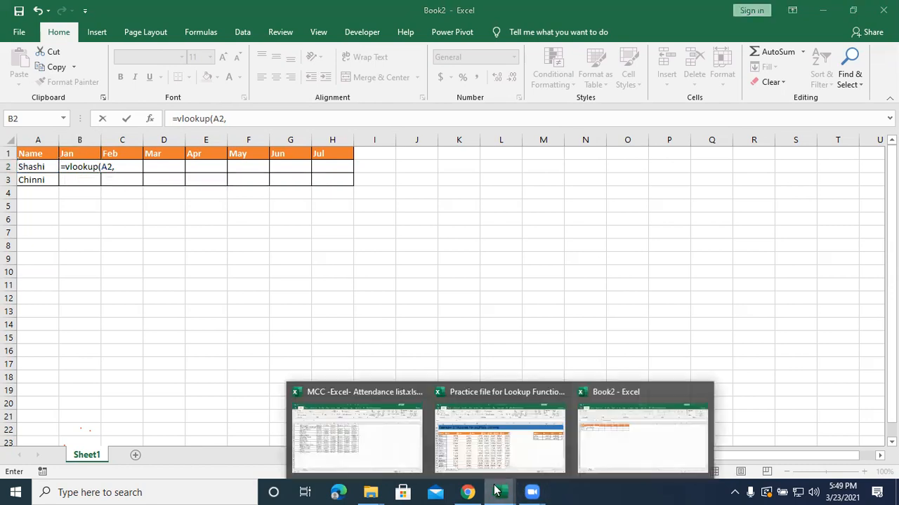
pyautogui.click(460, 458)
pyautogui.moveTo(47, 208); pyautogui.dragTo(468, 344)
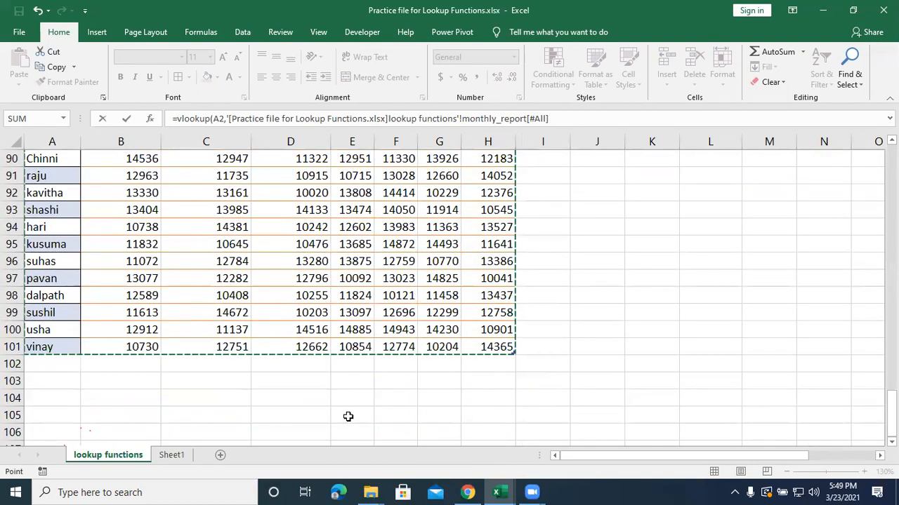
pyautogui.moveTo(500, 491)
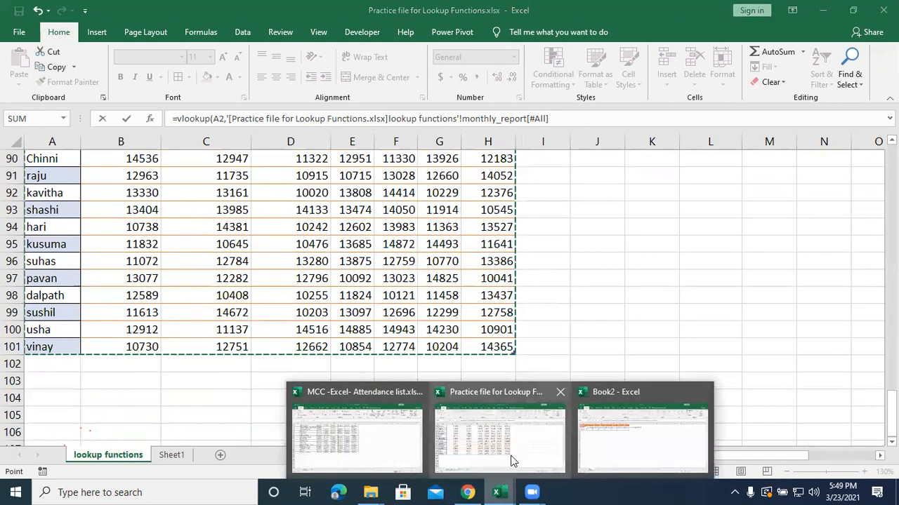
pyautogui.click(609, 445)
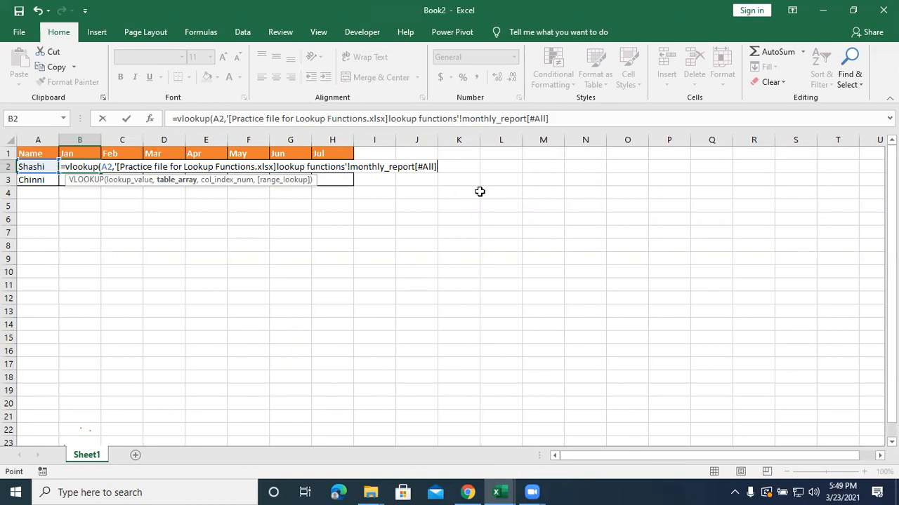
pyautogui.write(',column')
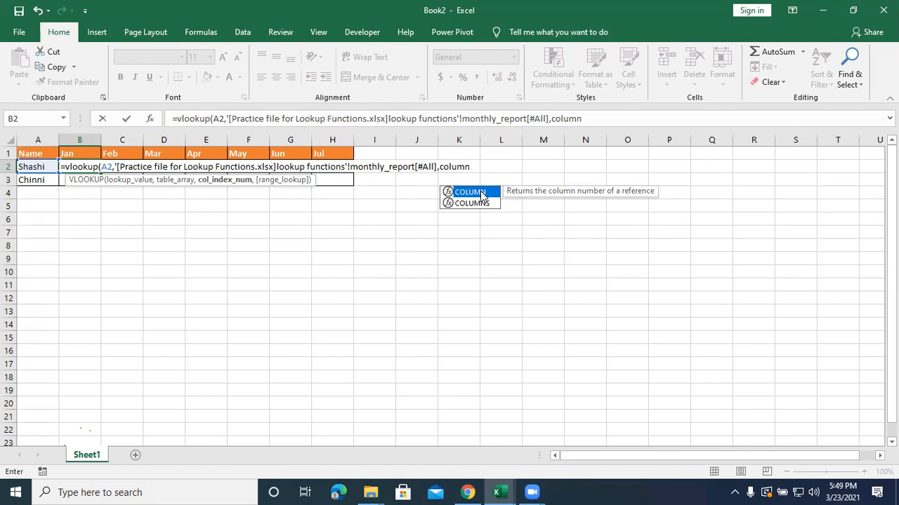
pyautogui.press('BackSpace')
pyautogui.press('BackSpace')
pyautogui.press('BackSpace')
pyautogui.press('BackSpace')
pyautogui.press('BackSpace')
pyautogui.press('BackSpace')
pyautogui.press('BackSpace')
pyautogui.press('BackSpace')
pyautogui.press('BackSpace')
pyautogui.press('BackSpace')
pyautogui.press('BackSpace')
pyautogui.press('BackSpace')
pyautogui.press('BackSpace')
pyautogui.press('BackSpace')
pyautogui.press('BackSpace')
pyautogui.press('BackSpace')
pyautogui.press('BackSpace')
pyautogui.press('BackSpace')
pyautogui.press('BackSpace')
pyautogui.press('BackSpace')
pyautogui.press('BackSpace')
pyautogui.press('BackSpace')
pyautogui.press('BackSpace')
pyautogui.press('BackSpace')
pyautogui.press('BackSpace')
pyautogui.press('BackSpace')
pyautogui.press('BackSpace')
pyautogui.press('BackSpace')
pyautogui.press('BackSpace')
pyautogui.press('BackSpace')
pyautogui.press('BackSpace')
pyautogui.press('BackSpace')
pyautogui.press('BackSpace')
pyautogui.press('BackSpace')
pyautogui.press('BackSpace')
pyautogui.press('BackSpace')
pyautogui.press('BackSpace')
pyautogui.press('BackSpace')
pyautogui.press('BackSpace')
pyautogui.press('BackSpace')
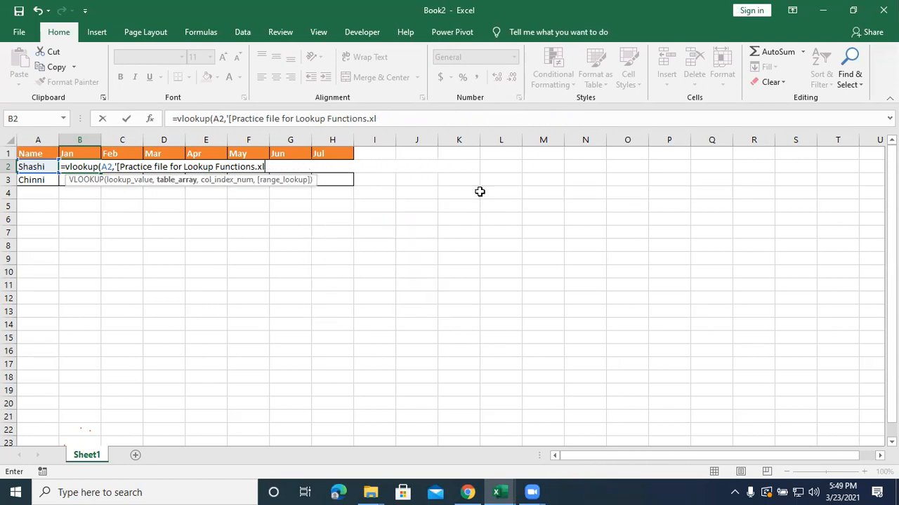
pyautogui.press('BackSpace')
pyautogui.press('BackSpace')
pyautogui.press('BackSpace')
pyautogui.press('BackSpace')
pyautogui.press('BackSpace')
pyautogui.press('BackSpace')
pyautogui.press('BackSpace')
pyautogui.press('BackSpace')
pyautogui.press('BackSpace')
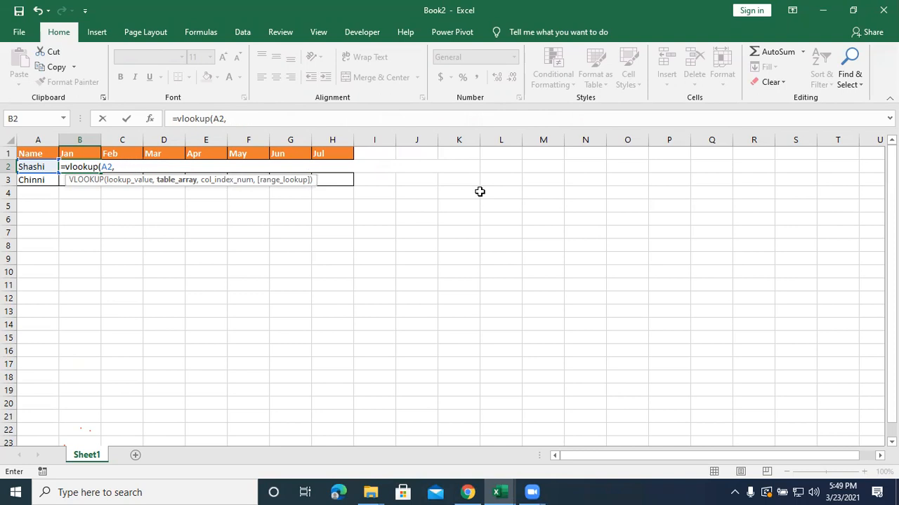
# Set the B2 formula's table array to the monthly_report[#All] table on the practice workbook's lookup functions sheet.
pyautogui.hotkey('ctrl', 'Tab')
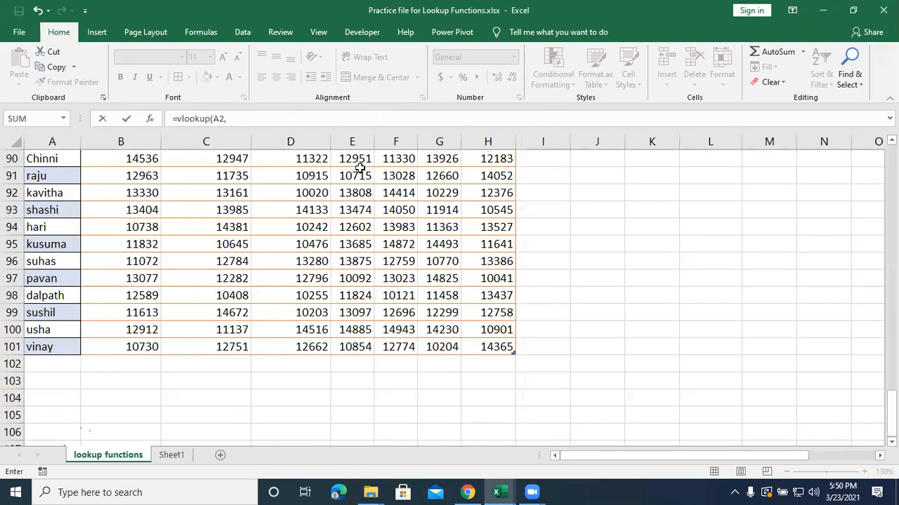
pyautogui.scroll(4, 302, 204)
pyautogui.moveTo(67, 278); pyautogui.dragTo(467, 408)
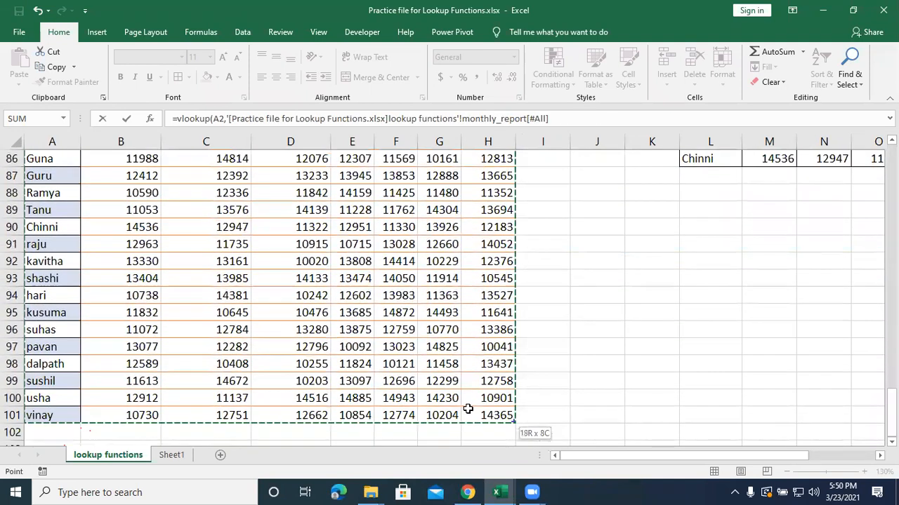
# Complete the B2 formula with COLUMNS(A2:B2) over Book2's cells as the column index and 0 as the range lookup.
pyautogui.press('F2')
pyautogui.write(',c')
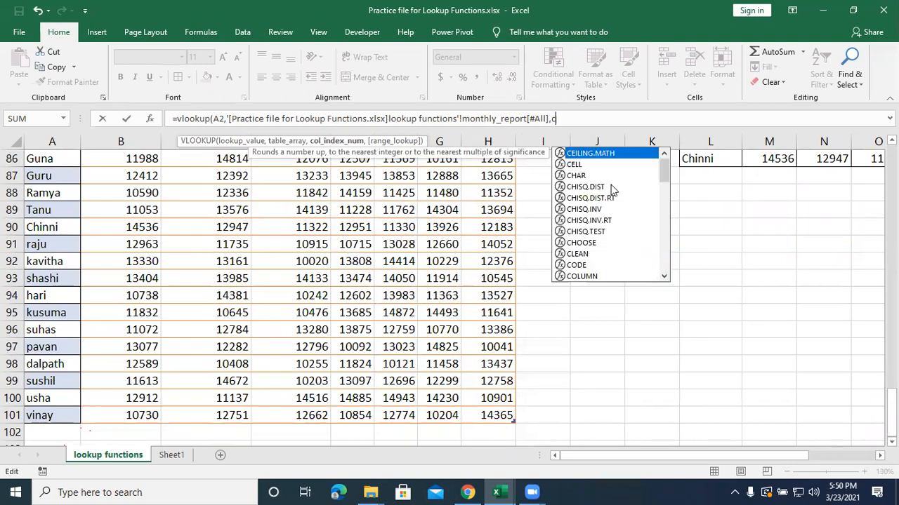
pyautogui.write('olumns')
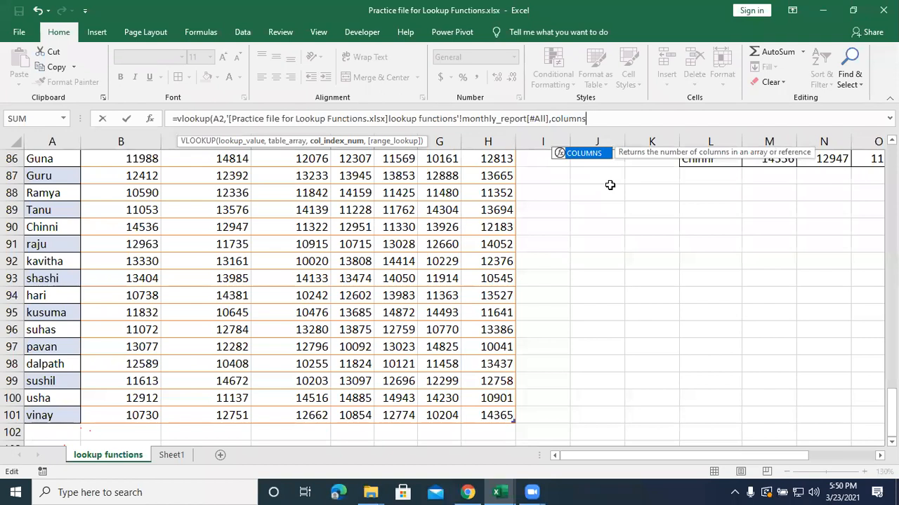
pyautogui.write('(')
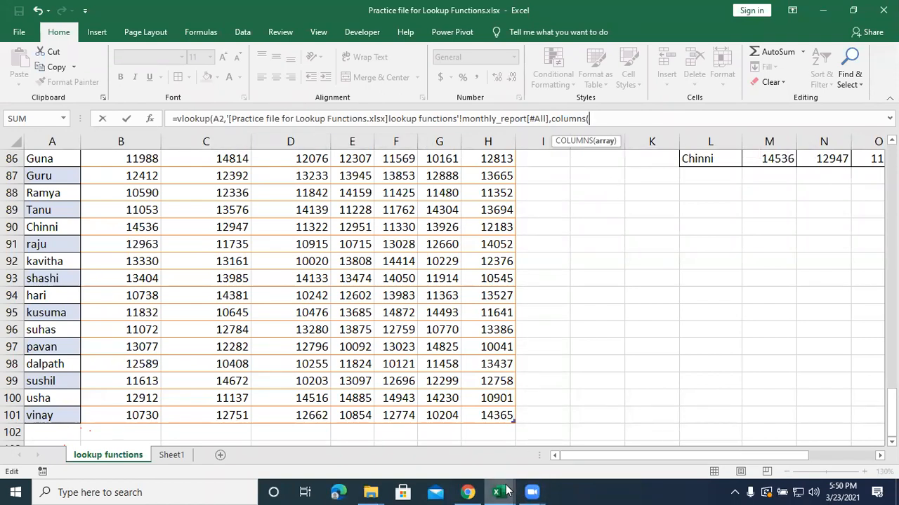
pyautogui.moveTo(506, 491)
pyautogui.click(587, 445)
pyautogui.moveTo(29, 165); pyautogui.dragTo(62, 166)
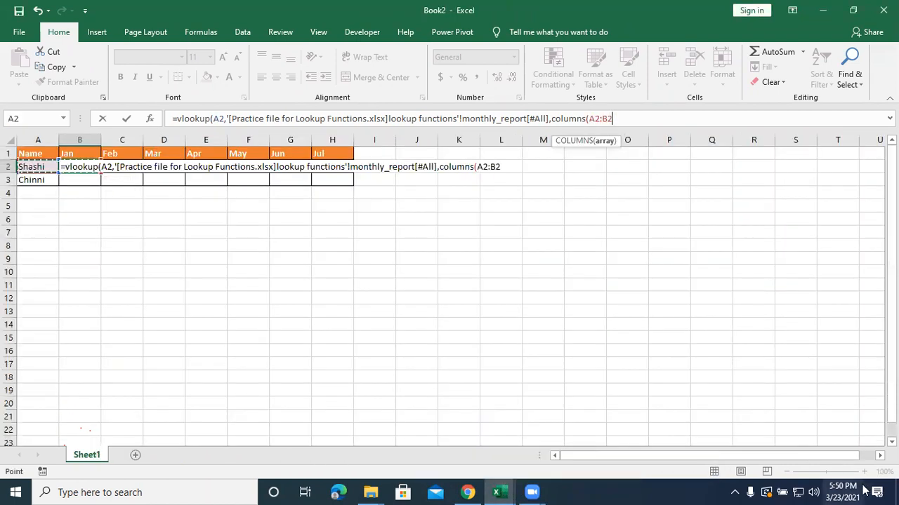
pyautogui.write(')')
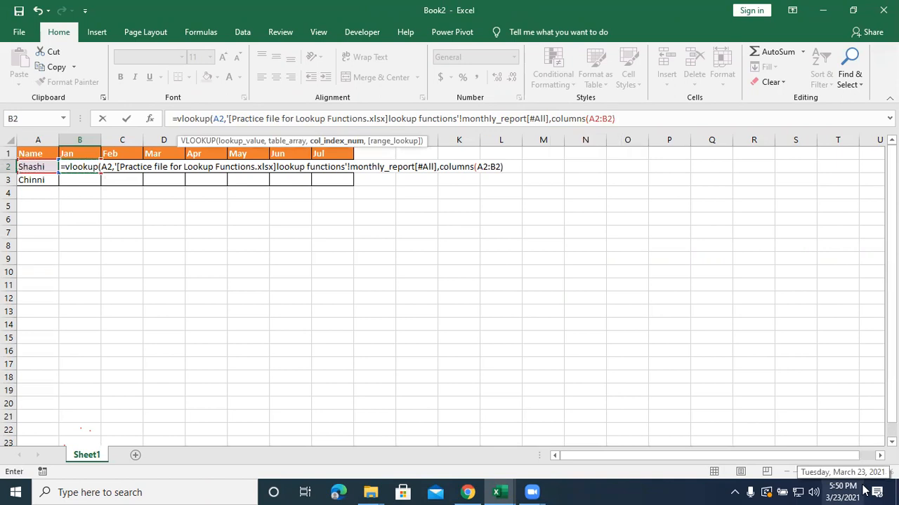
pyautogui.write(',0')
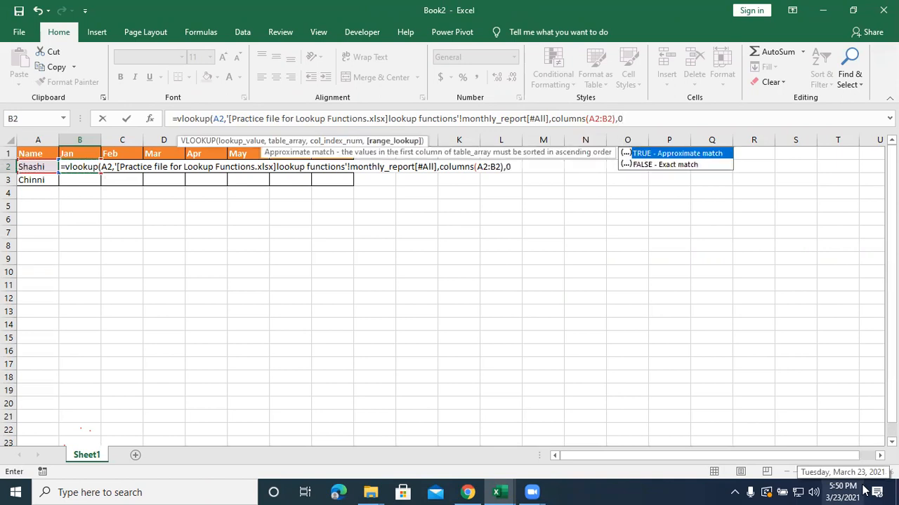
pyautogui.write(')')
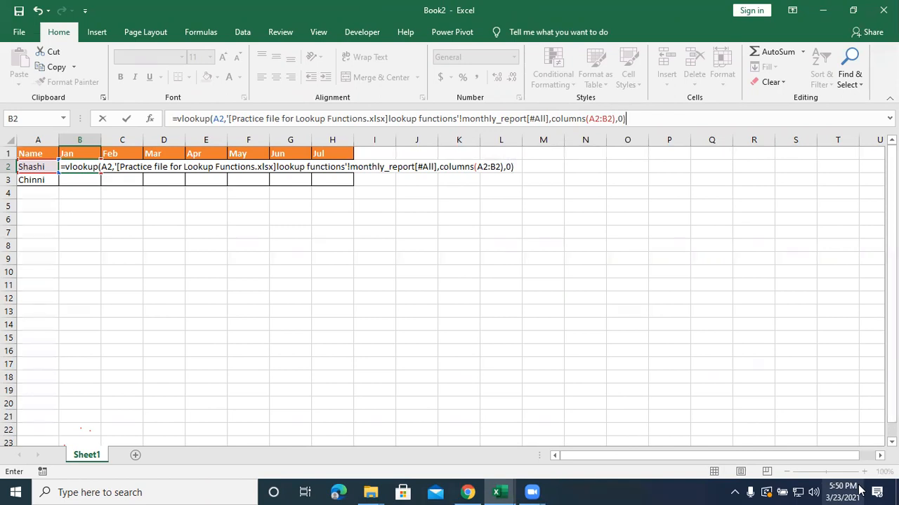
# Lock column A as $A2 in the B2 formula's lookup value and at the start of the COLUMNS range, and enter the formula.
pyautogui.click(211, 118)
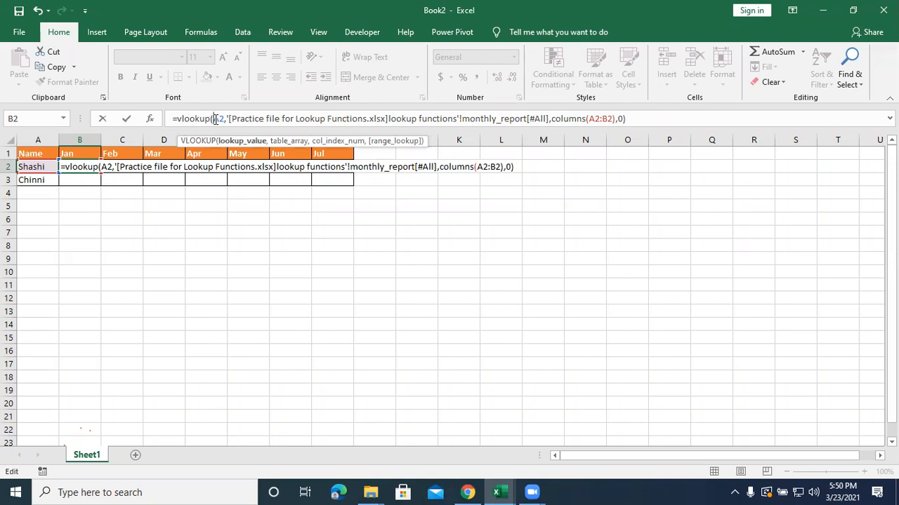
pyautogui.press('F4')
pyautogui.press('F4')
pyautogui.press('F4')
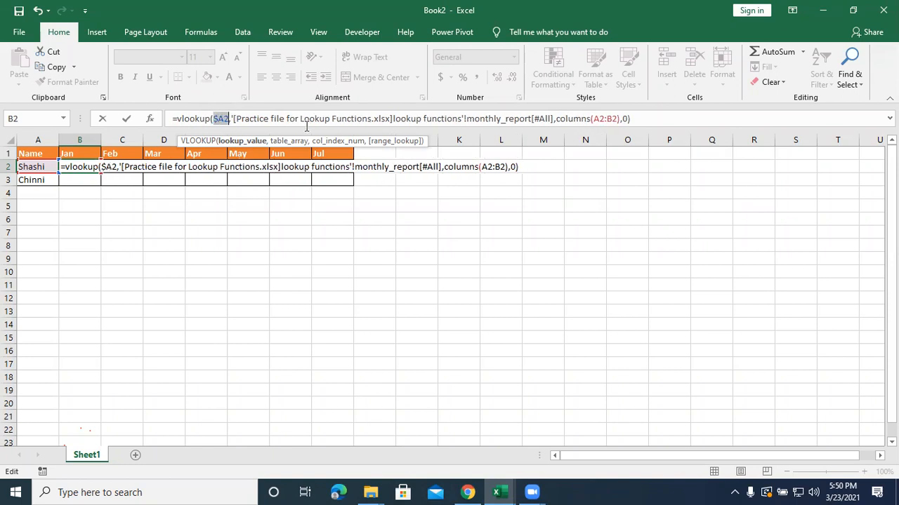
pyautogui.click(597, 119)
pyautogui.press('F4')
pyautogui.press('F4')
pyautogui.press('F4')
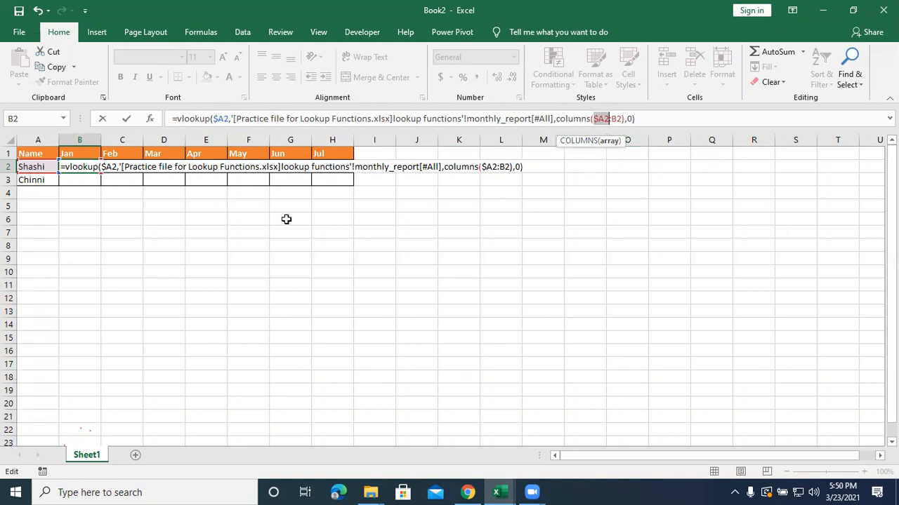
pyautogui.press('Return')
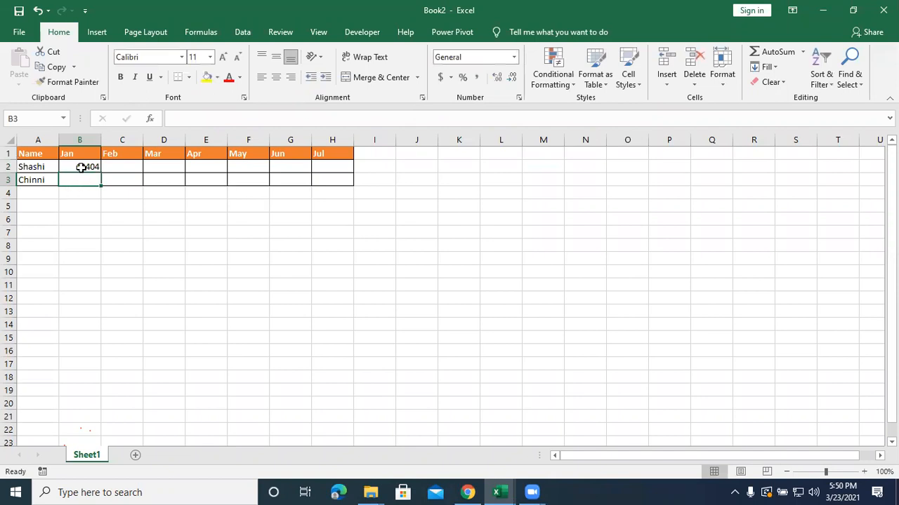
# Fill the B2 formula across the monthly table through H3.
pyautogui.click(80, 169)
pyautogui.moveTo(102, 172); pyautogui.dragTo(355, 185)
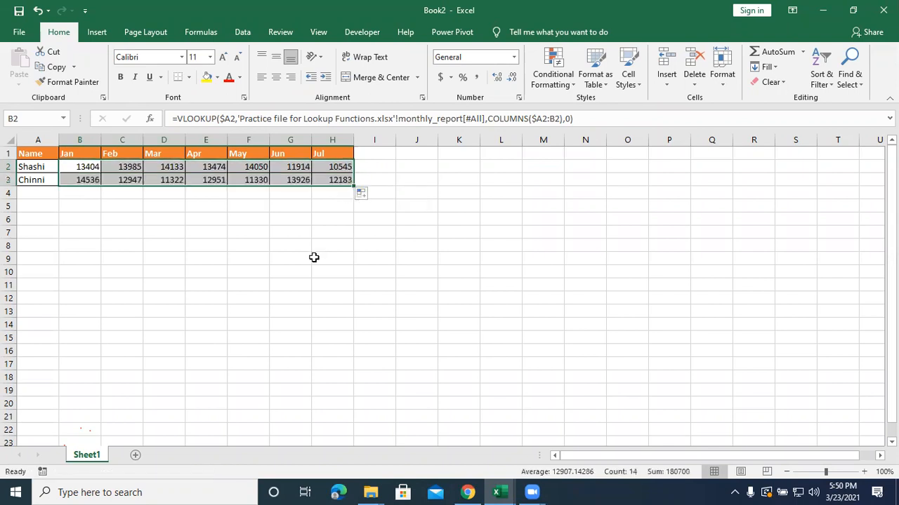
# Compare the monthly lookup table in Book2 with the matching table on Sheet1 of the practice workbook.
pyautogui.click(496, 493)
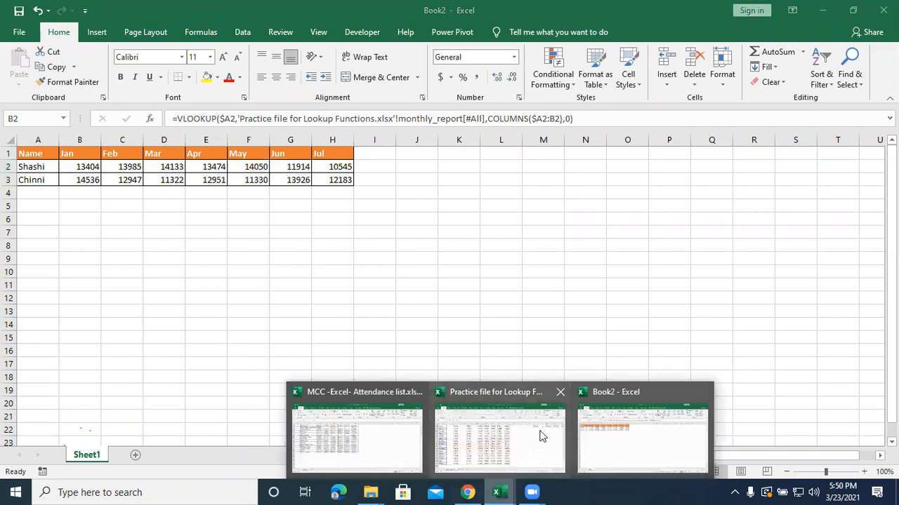
pyautogui.click(593, 432)
pyautogui.click(486, 490)
pyautogui.click(499, 436)
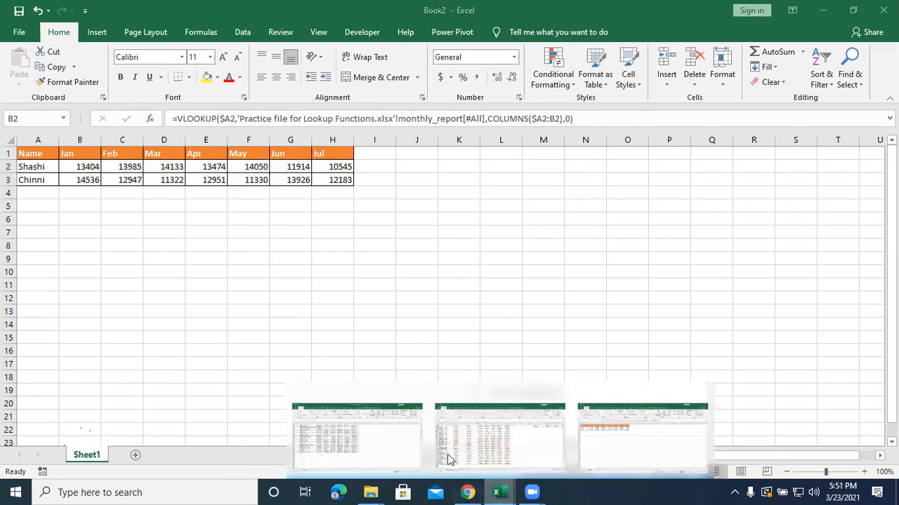
pyautogui.click(173, 455)
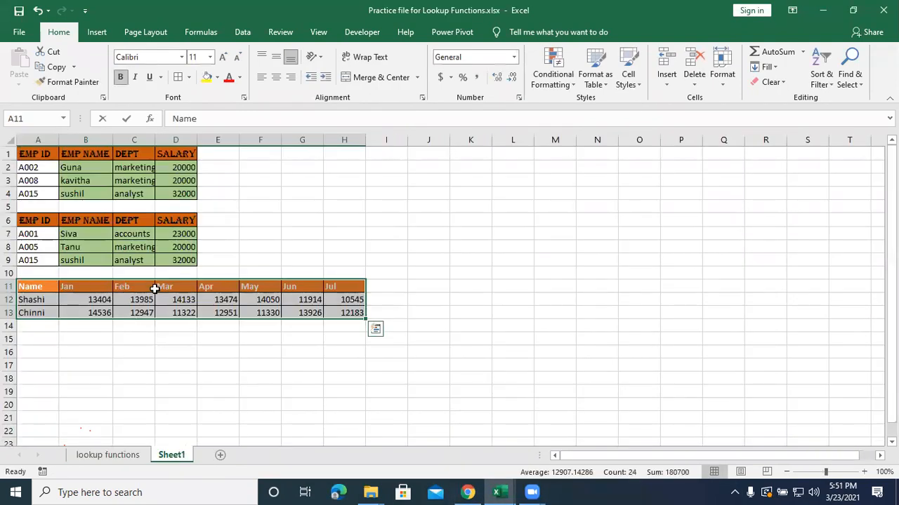
pyautogui.click(505, 491)
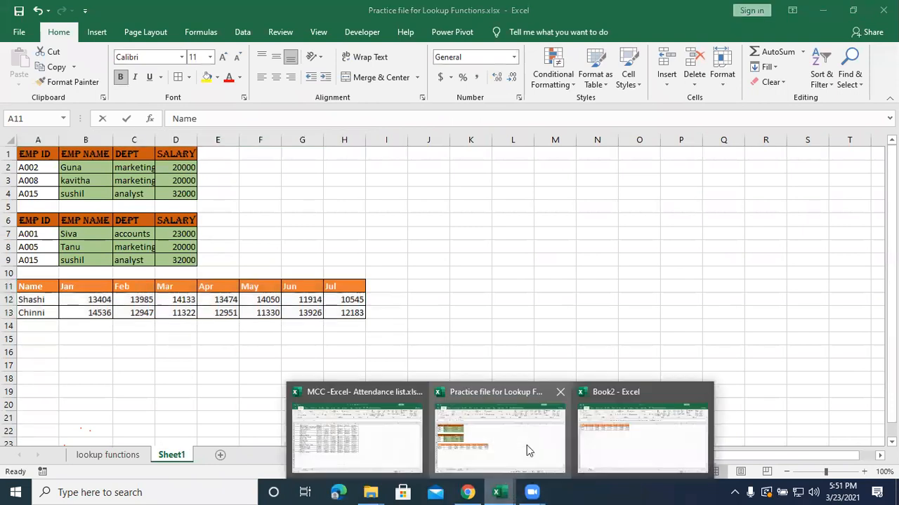
pyautogui.click(634, 437)
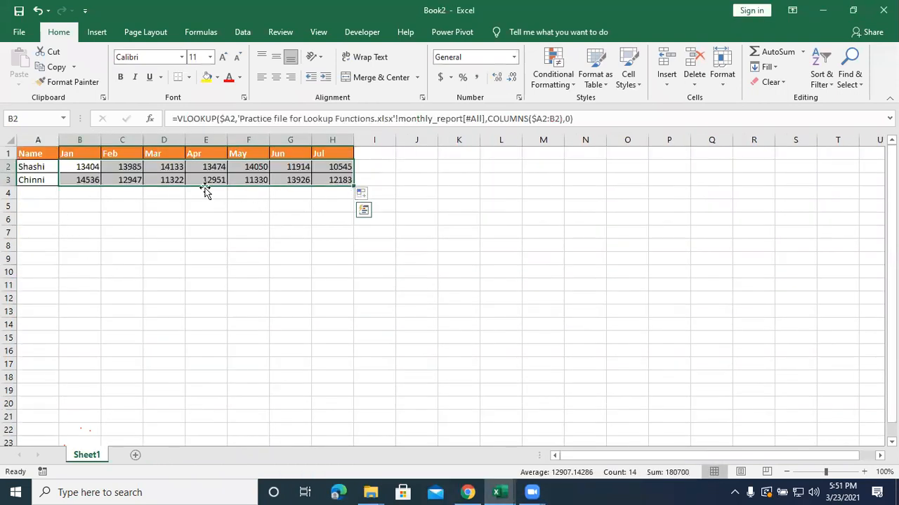
pyautogui.click(349, 310)
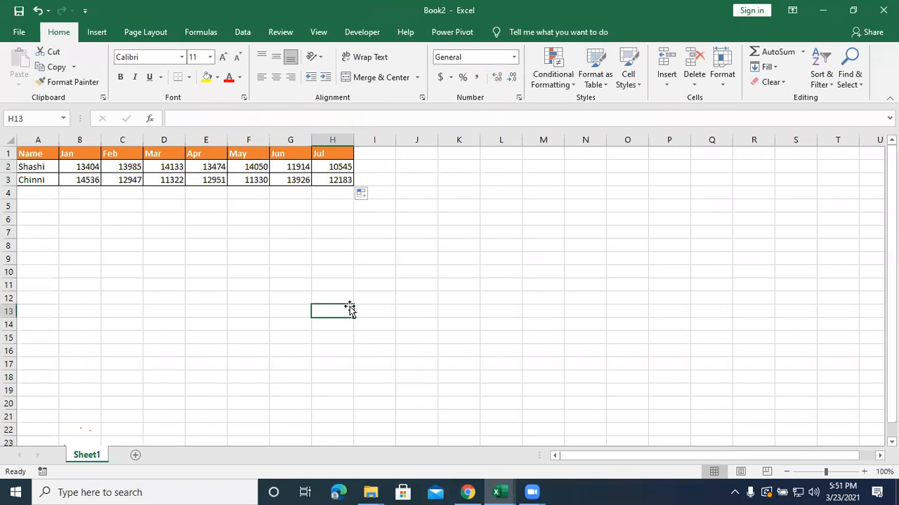
pyautogui.click(500, 492)
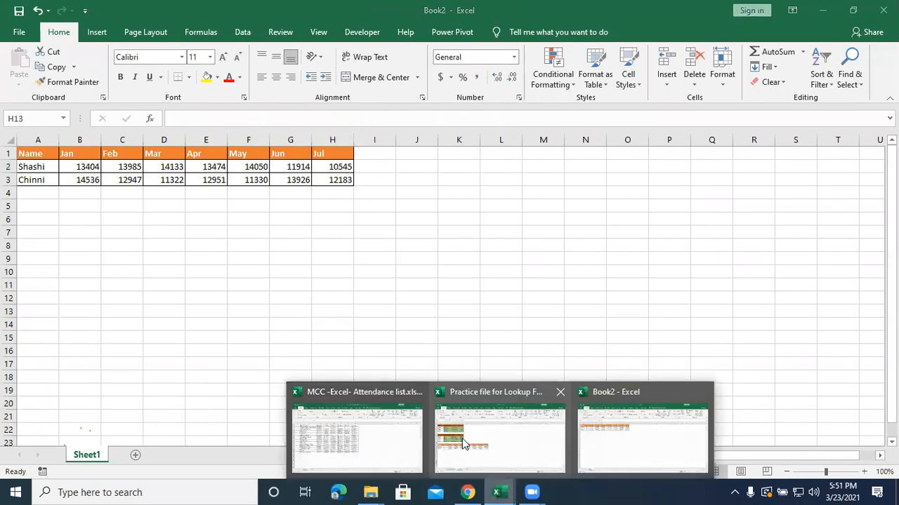
pyautogui.click(463, 444)
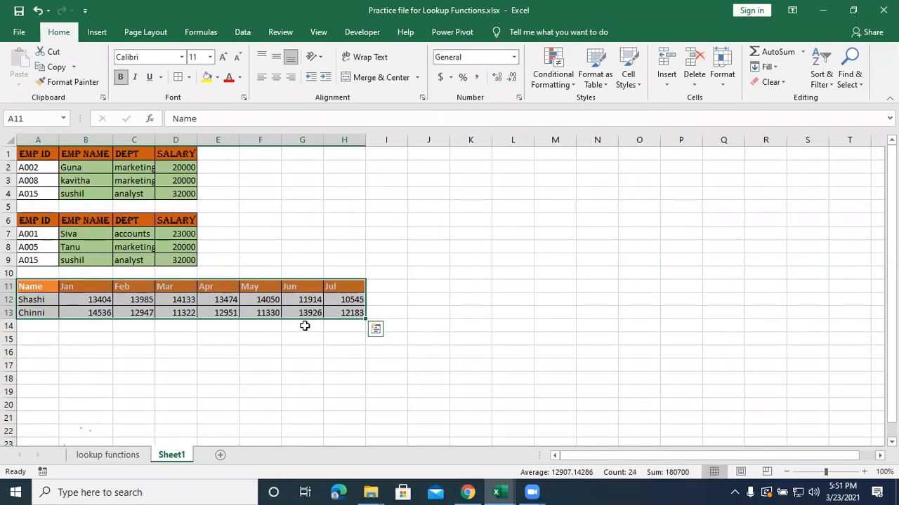
pyautogui.click(304, 382)
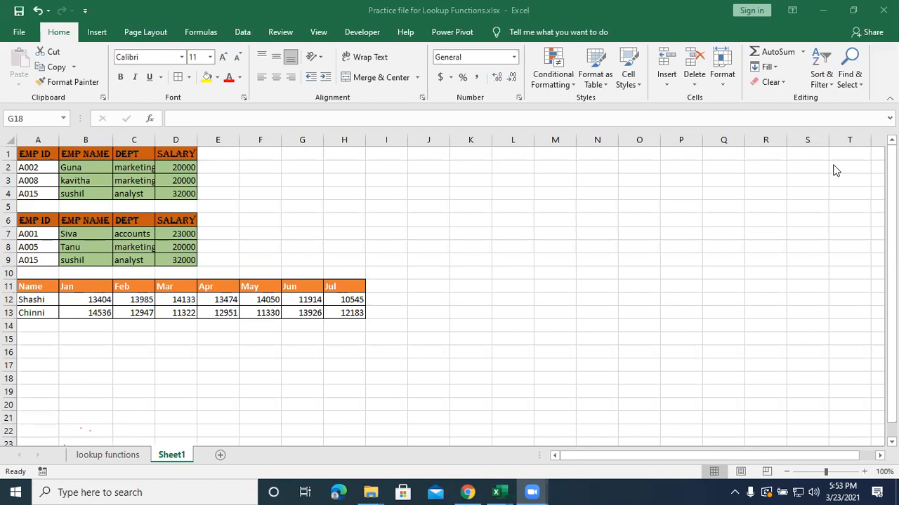
pyautogui.click(432, 261)
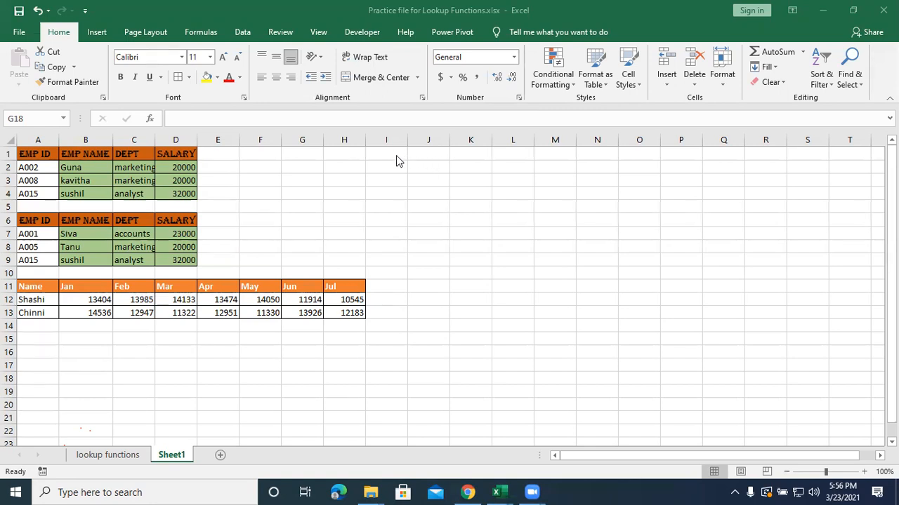
pyautogui.click(491, 220)
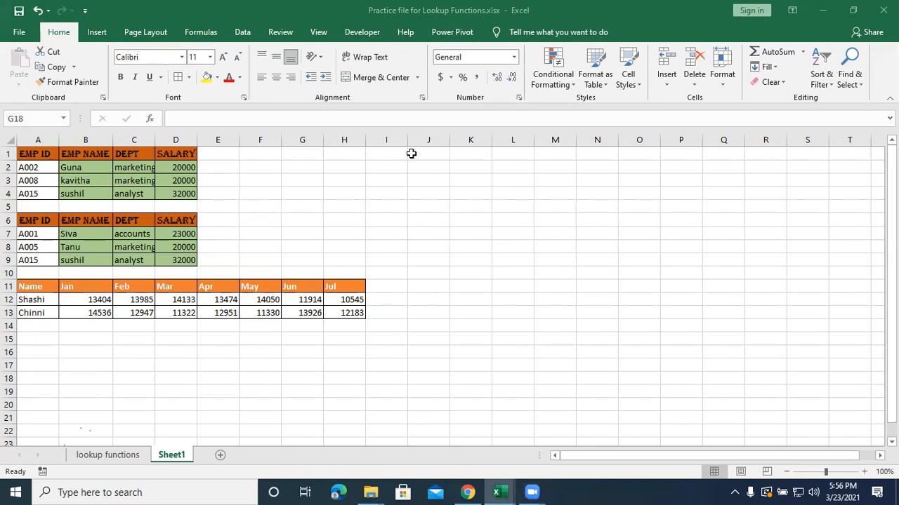
pyautogui.scroll(-1, 493, 317)
pyautogui.scroll(1, 495, 316)
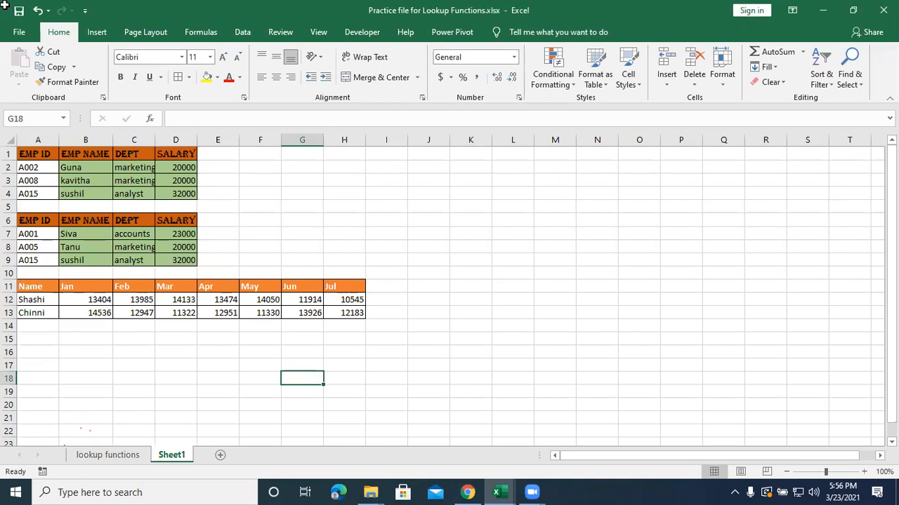
pyautogui.rightClick(834, 169)
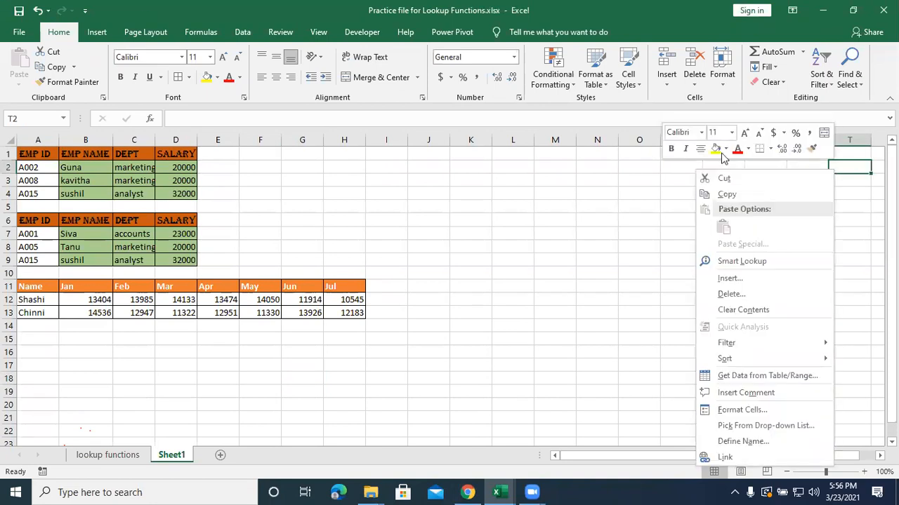
pyautogui.click(801, 82)
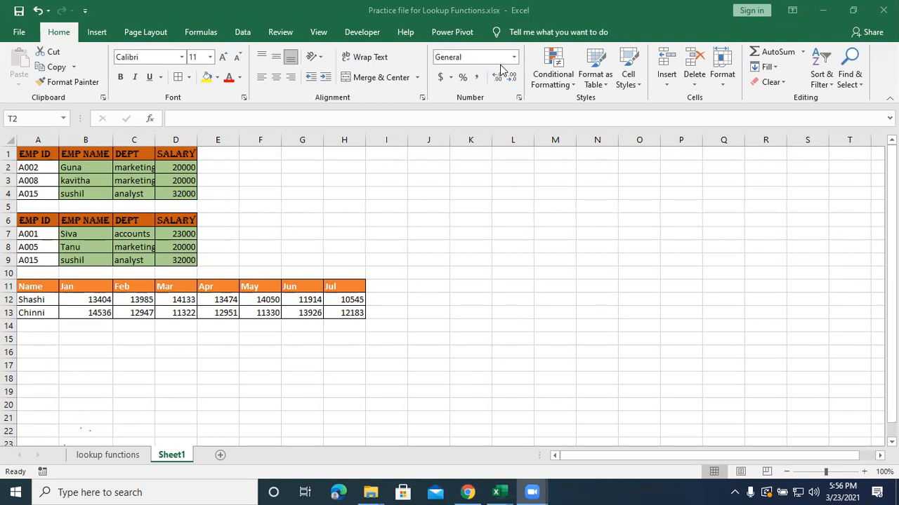
pyautogui.click(514, 223)
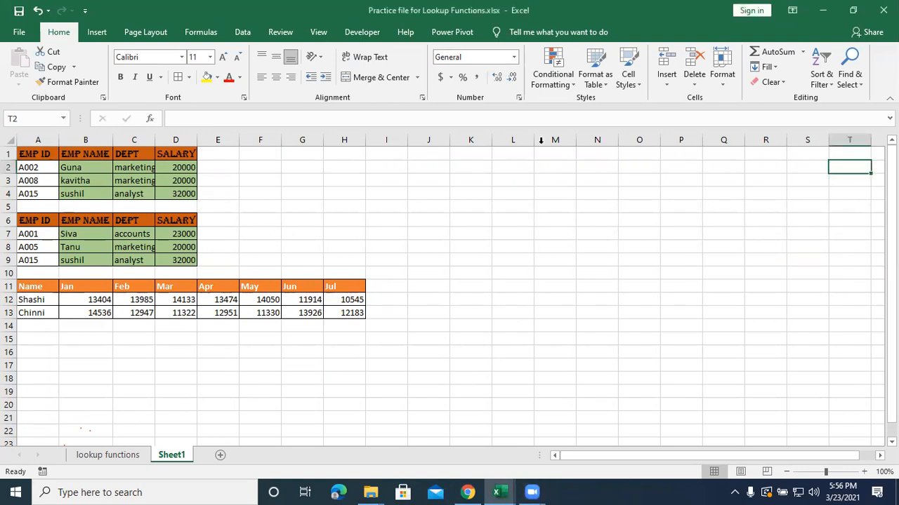